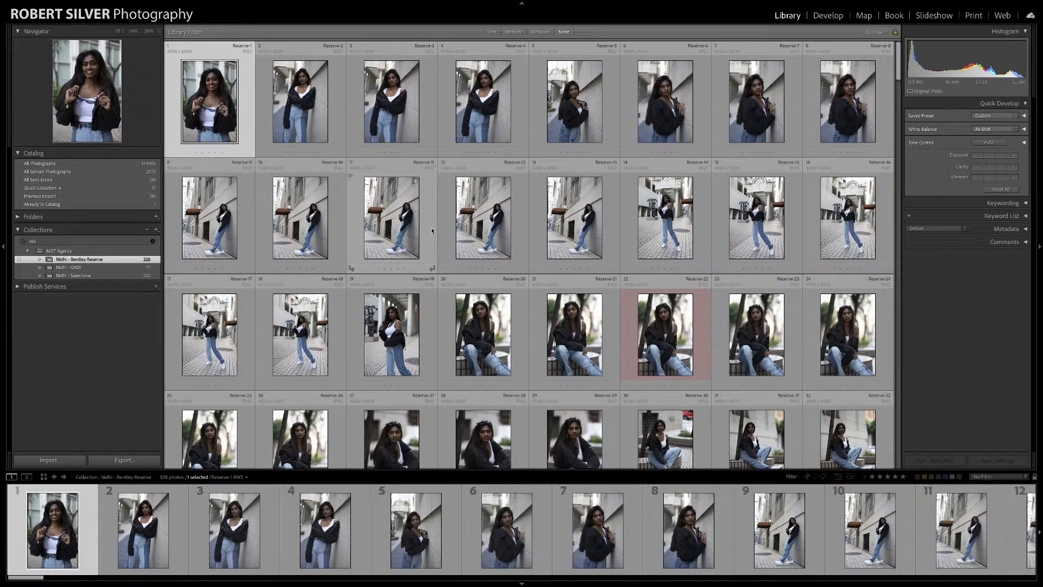
Step: Show the Library toolbar and enlarge the grid thumbnails to five per row
scroll(451, 202, "down", 2)
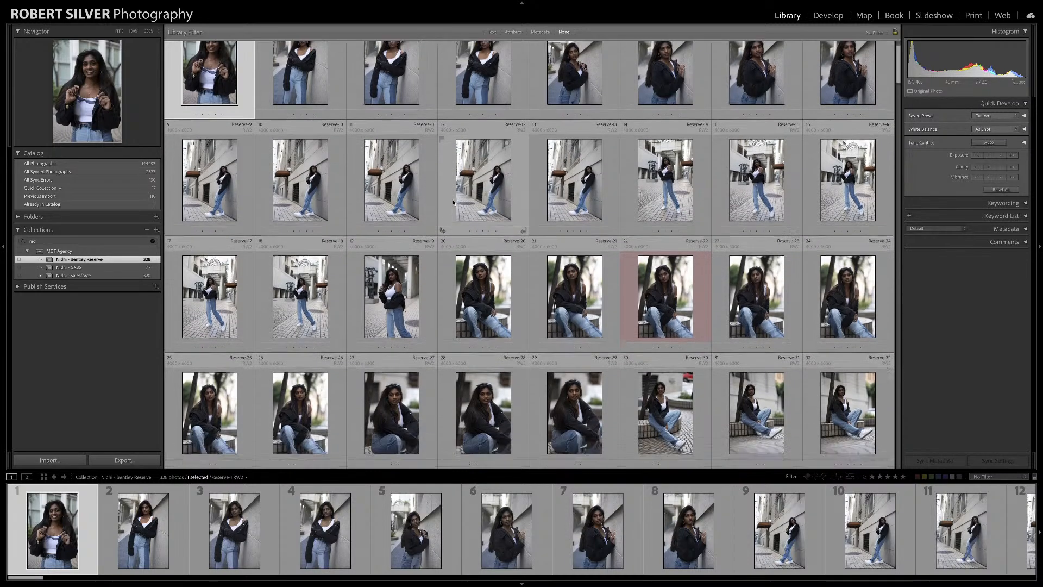
scroll(454, 199, "up", 2)
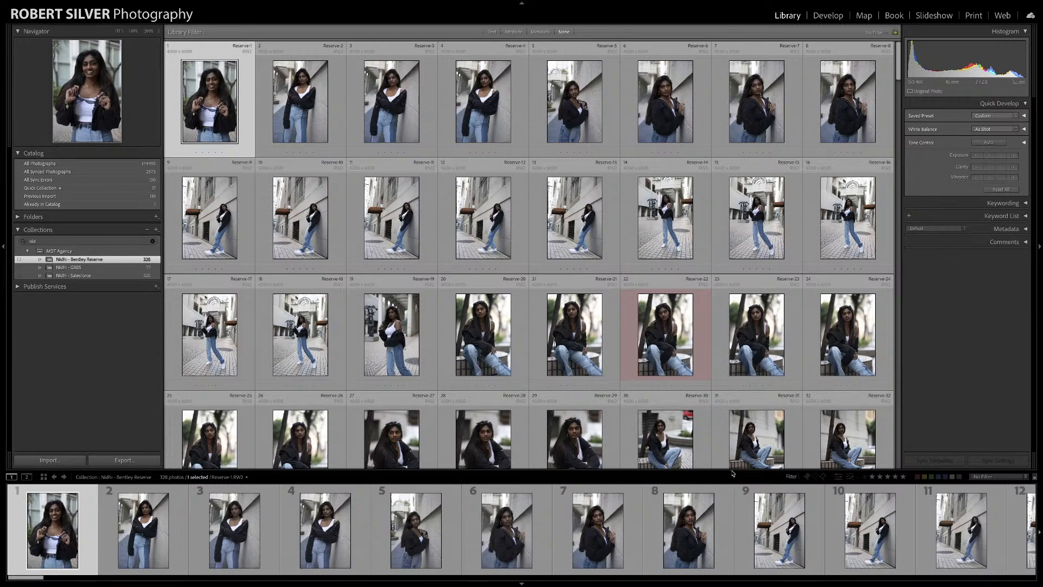
key("t")
left_click_drag(868, 466, 874, 466)
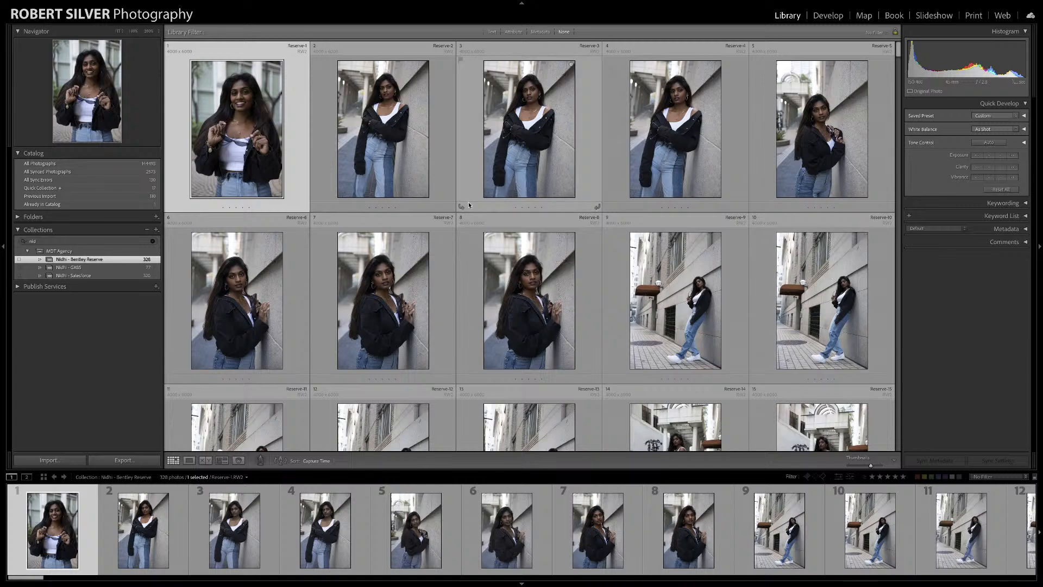
Step: Browse the photos of the Bentley Reserve collection in the grid, reviewing the different outfits, poses and locations
scroll(471, 205, "down", 2)
scroll(471, 205, "down", 1)
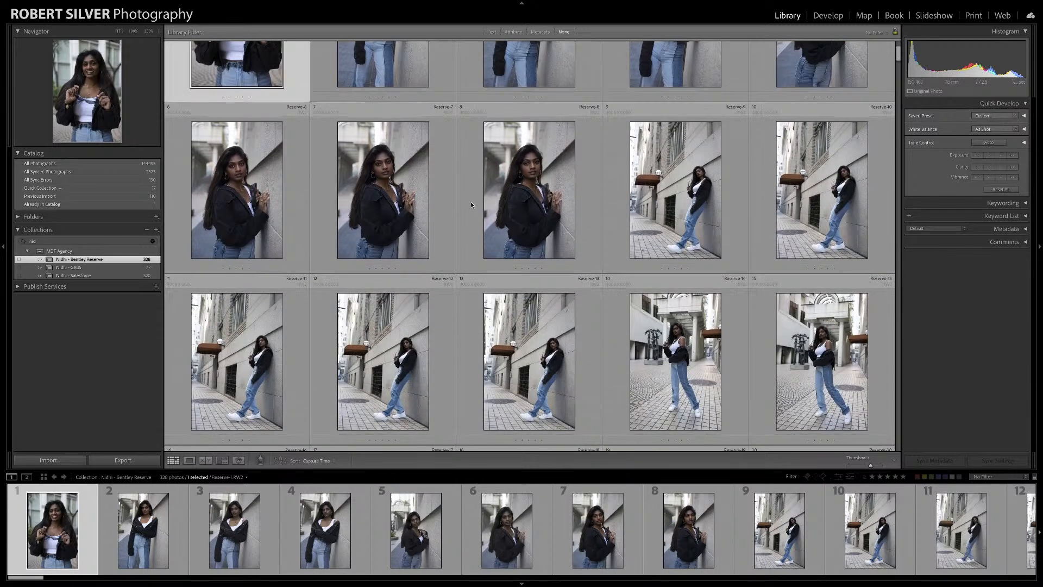
scroll(471, 205, "down", 5)
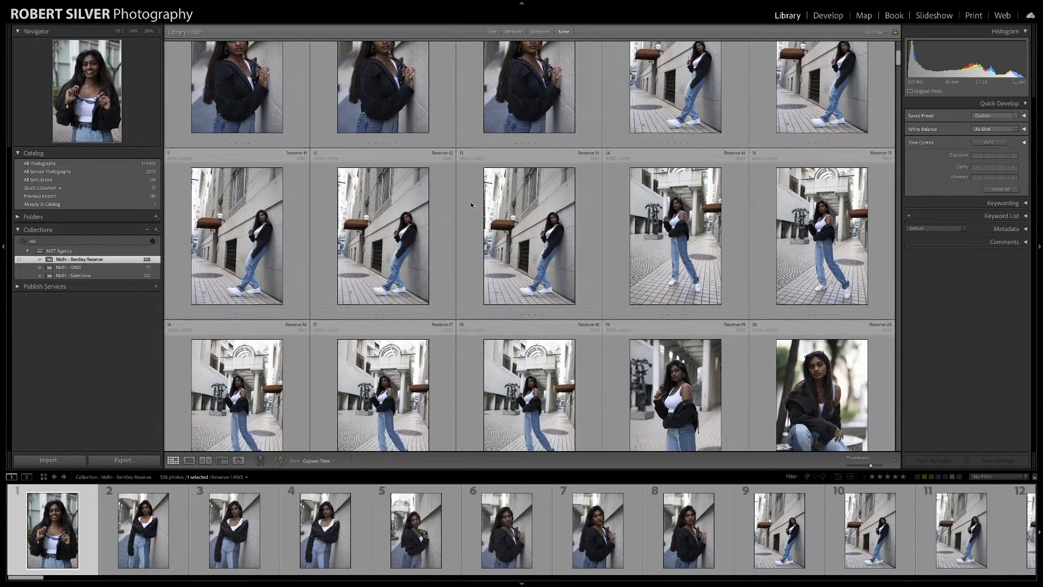
scroll(472, 205, "down", 2)
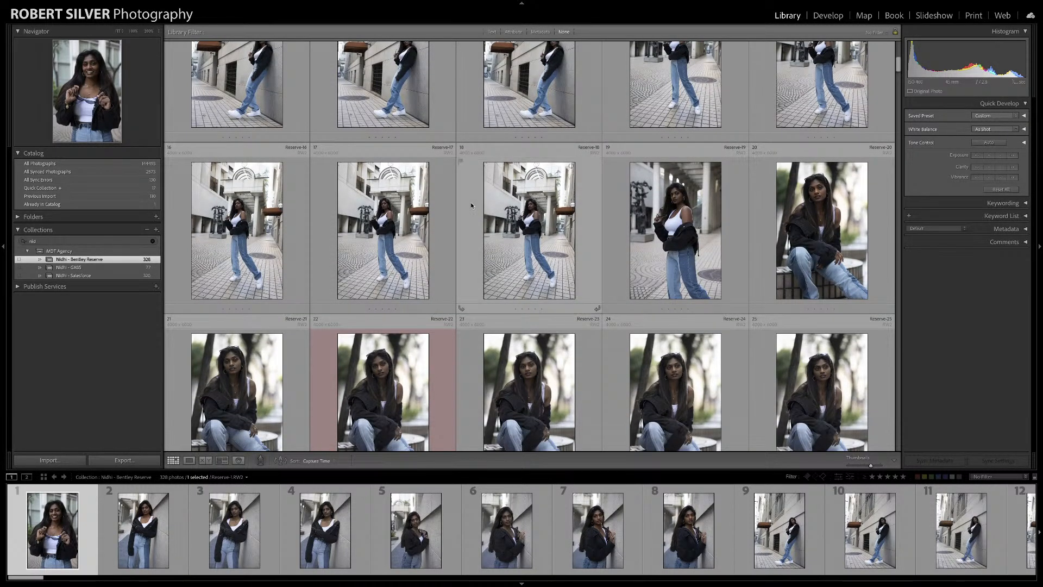
scroll(481, 202, "down", 3)
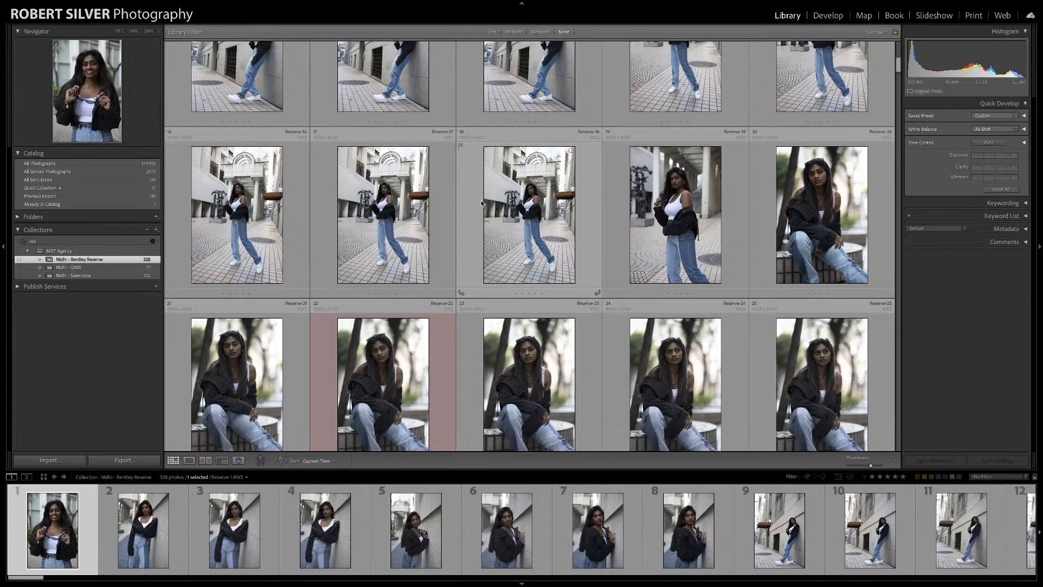
scroll(481, 203, "down", 6)
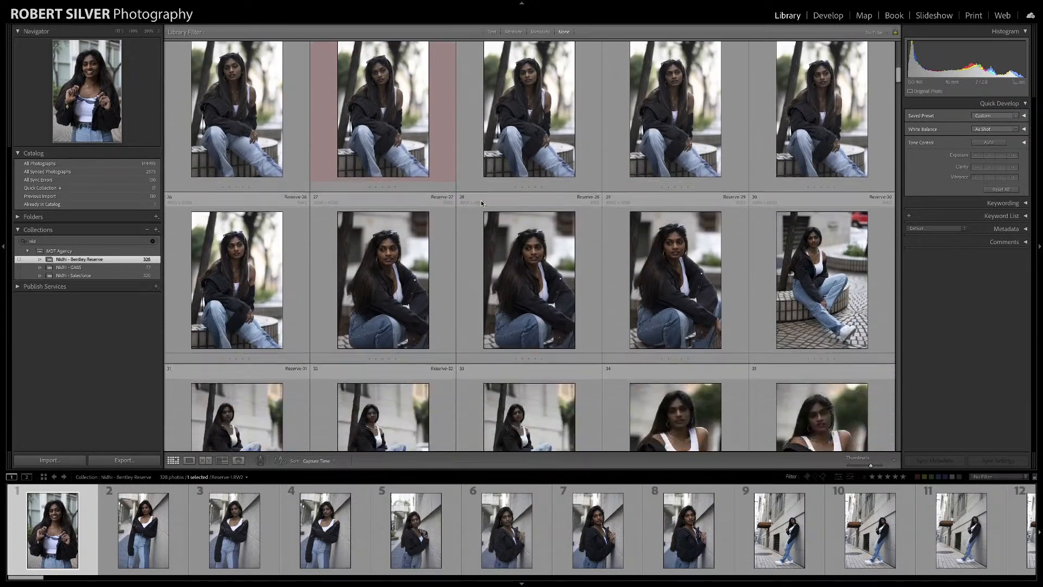
scroll(481, 202, "down", 8)
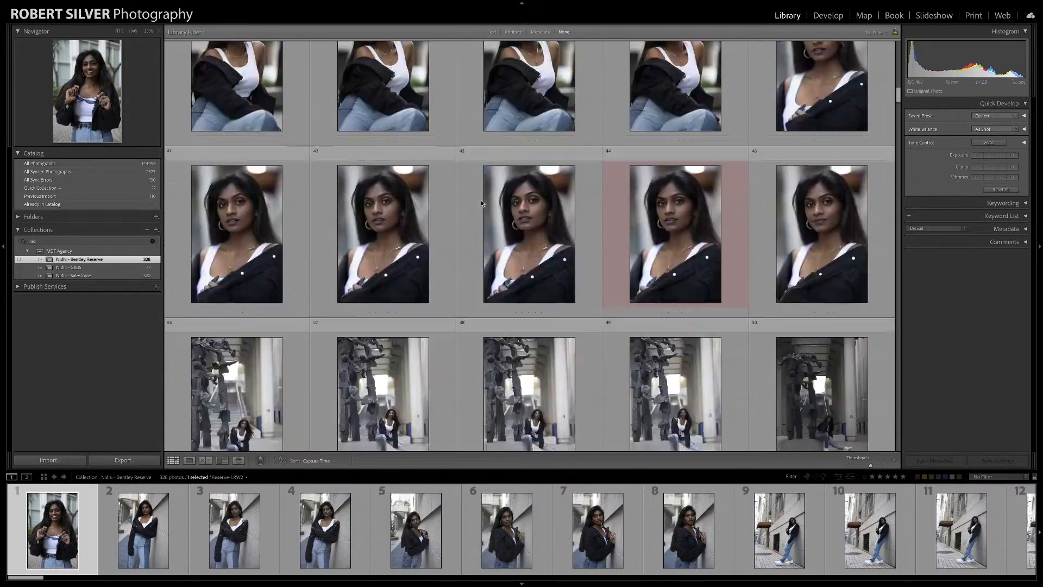
scroll(544, 247, "down", 7)
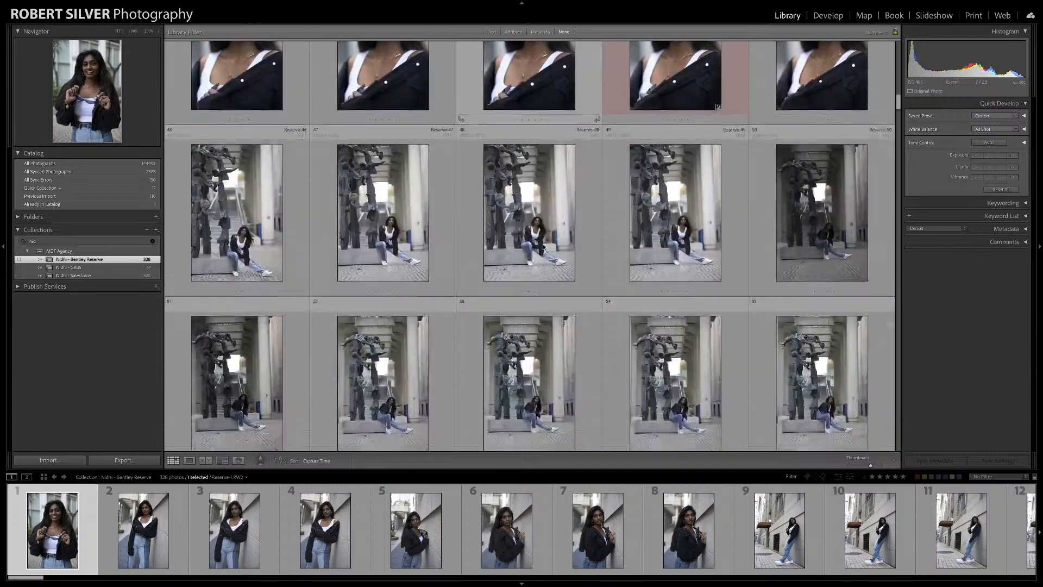
scroll(543, 246, "down", 10)
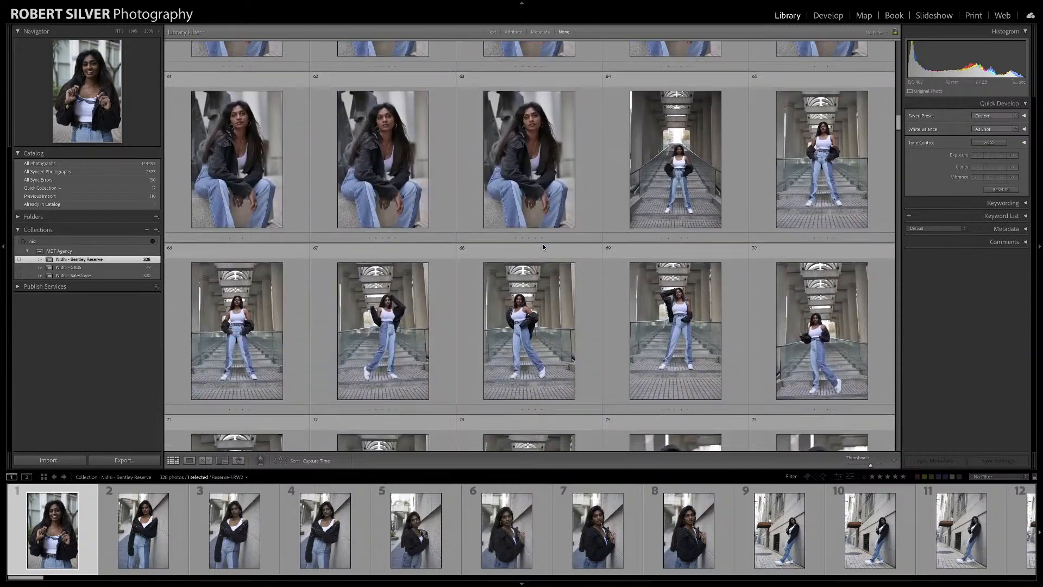
scroll(543, 246, "down", 10)
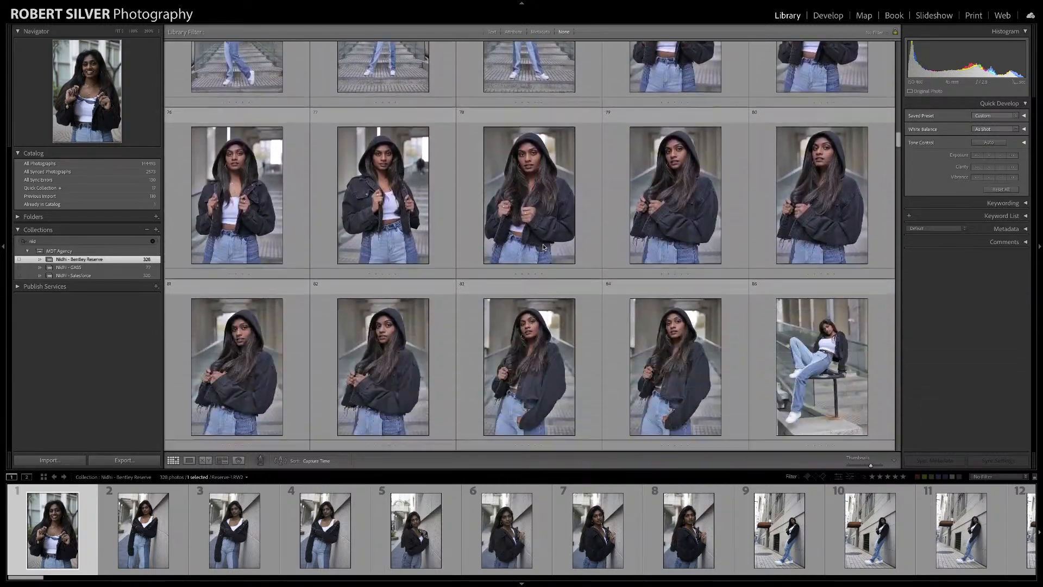
scroll(544, 247, "down", 10)
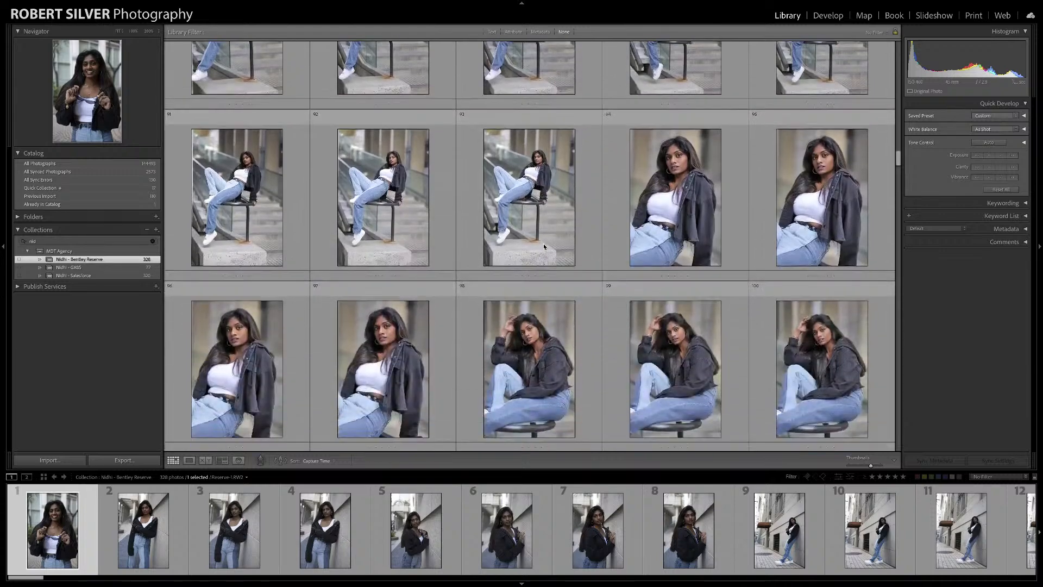
scroll(544, 246, "down", 3)
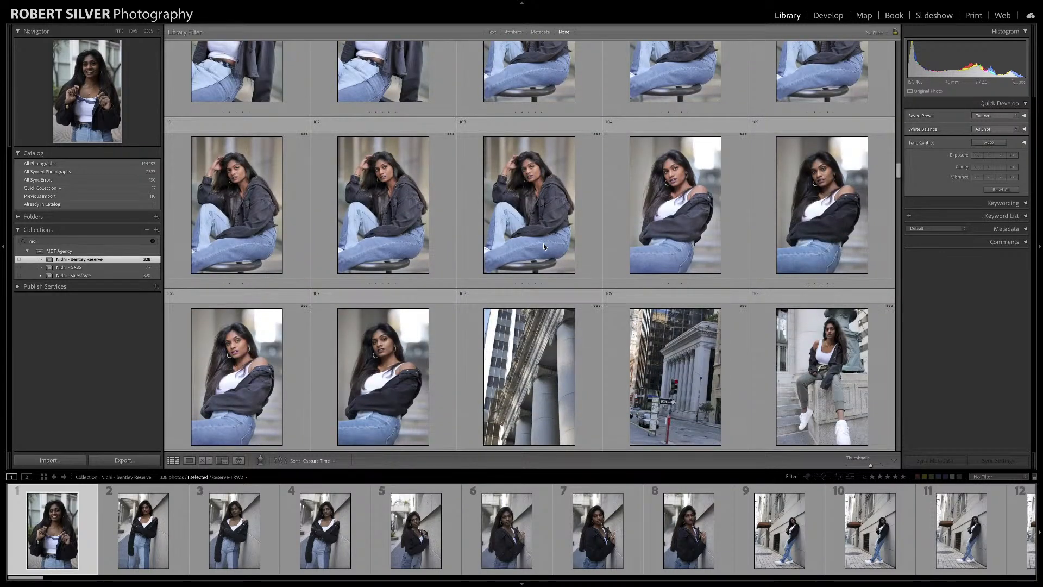
scroll(544, 246, "down", 6)
scroll(544, 246, "down", 9)
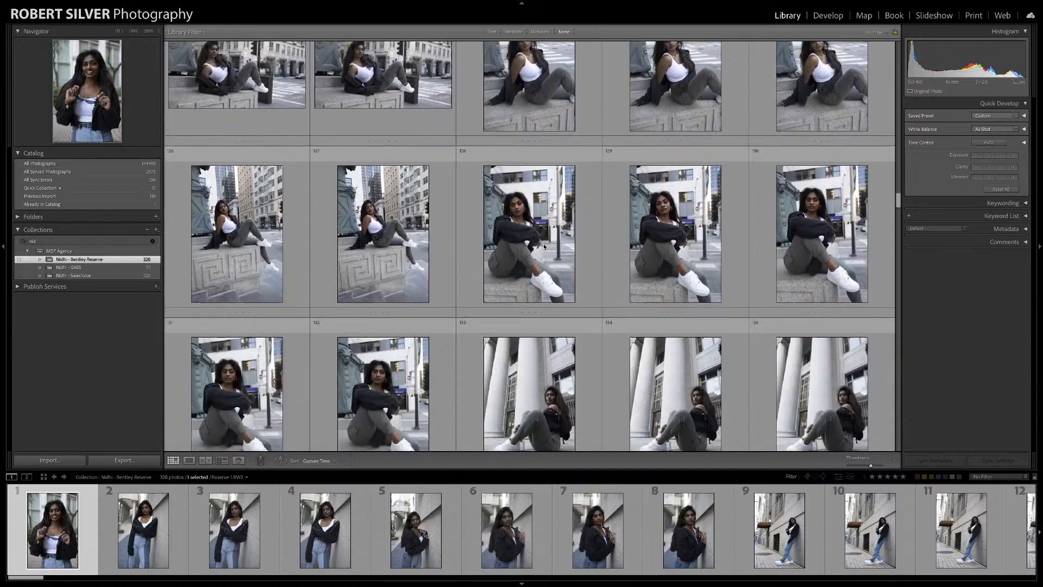
scroll(544, 247, "down", 6)
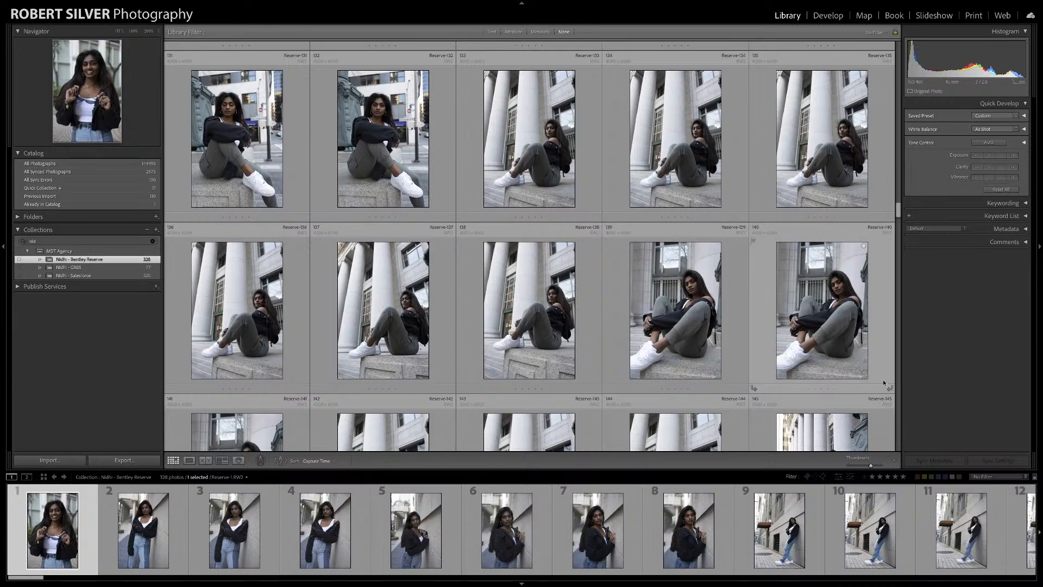
Step: Filter the collection to the photos with a red color label and enlarge the thumbnails to four per row
left_click(917, 478)
left_click(918, 477)
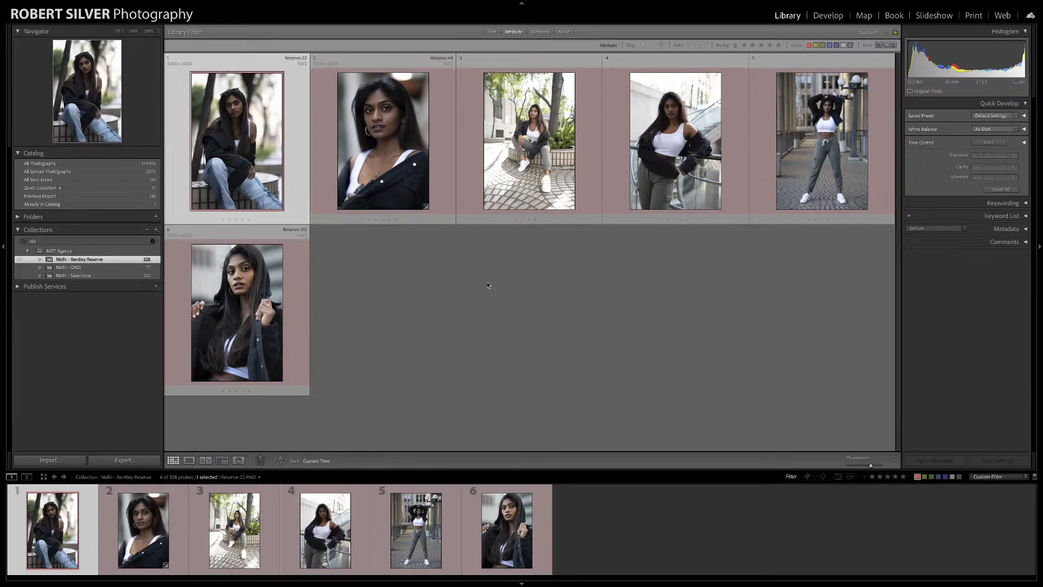
left_click_drag(872, 466, 874, 466)
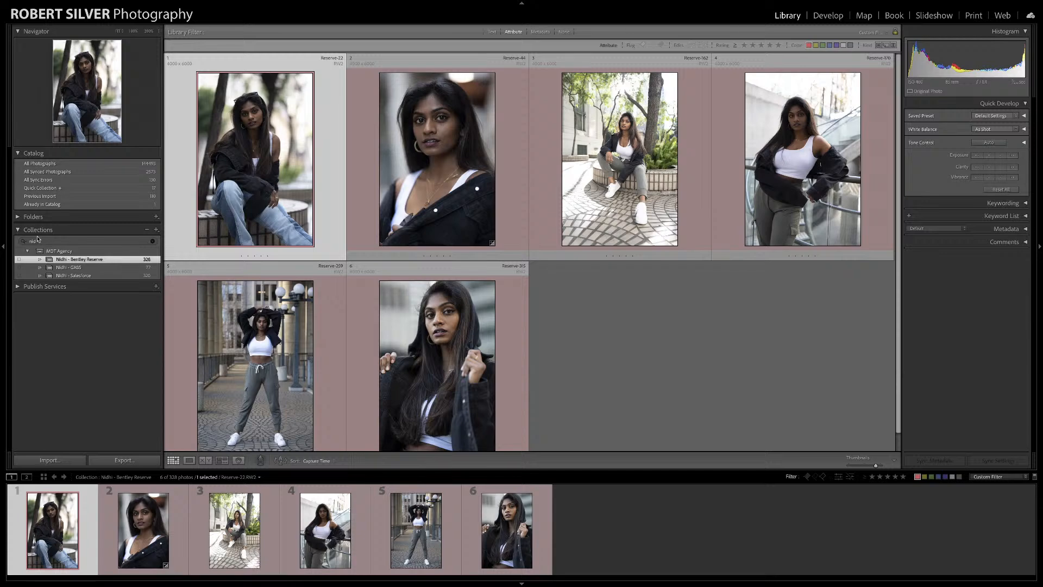
Step: Collapse the collections list, open Reserve-22.RW2 in the Develop module and examine the model's face
left_click(18, 229)
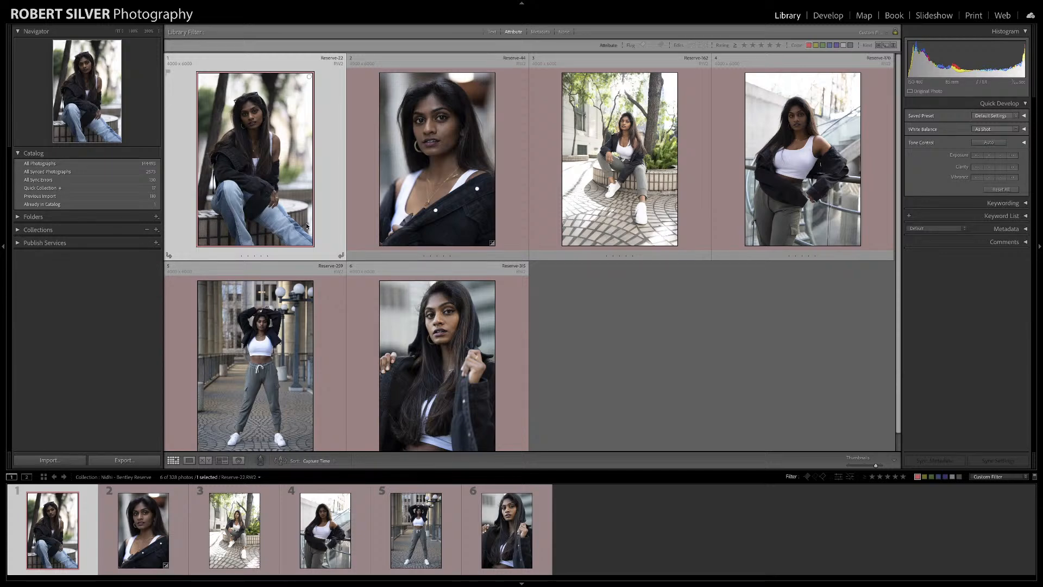
key("d")
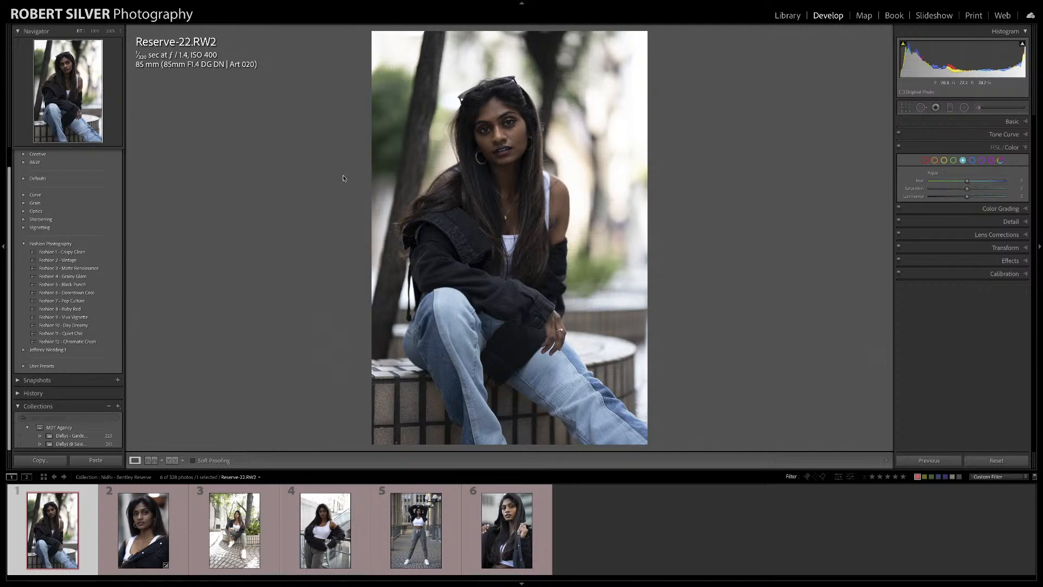
left_click(503, 128)
left_click(505, 130)
left_click(504, 132)
left_click_drag(500, 137, 506, 180)
left_click(505, 180)
Step: Preview several Fashion Photography presets on the photo and apply Fashion 1 - Crispy Clean
scroll(44, 234, "up", 3)
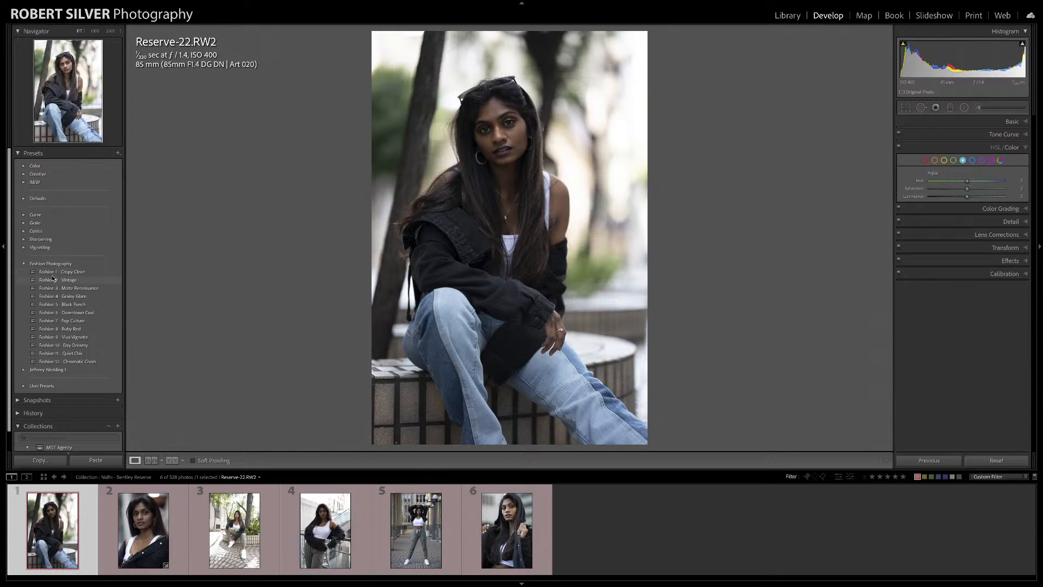
left_click(55, 358)
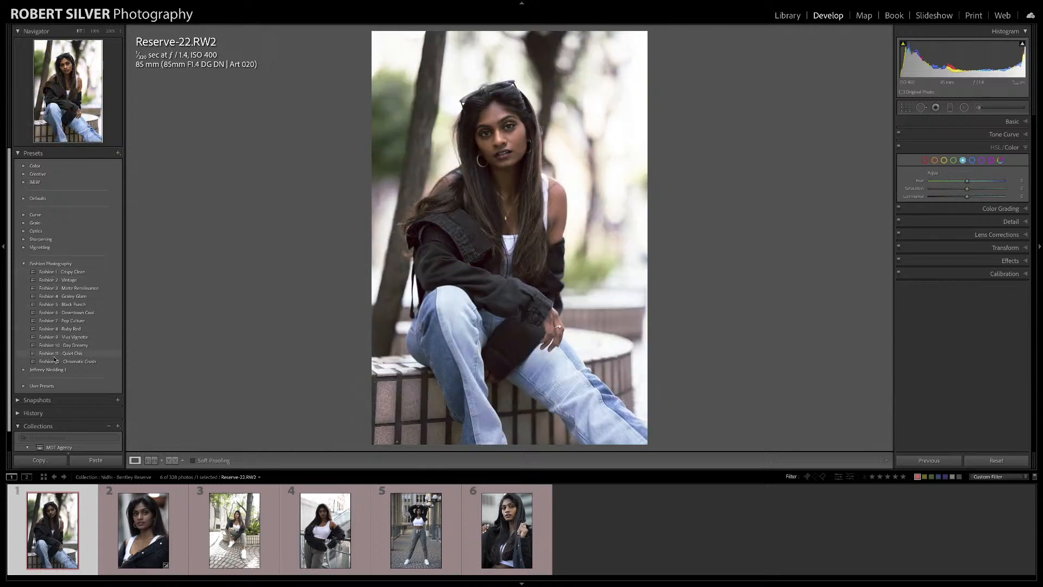
left_click(51, 277)
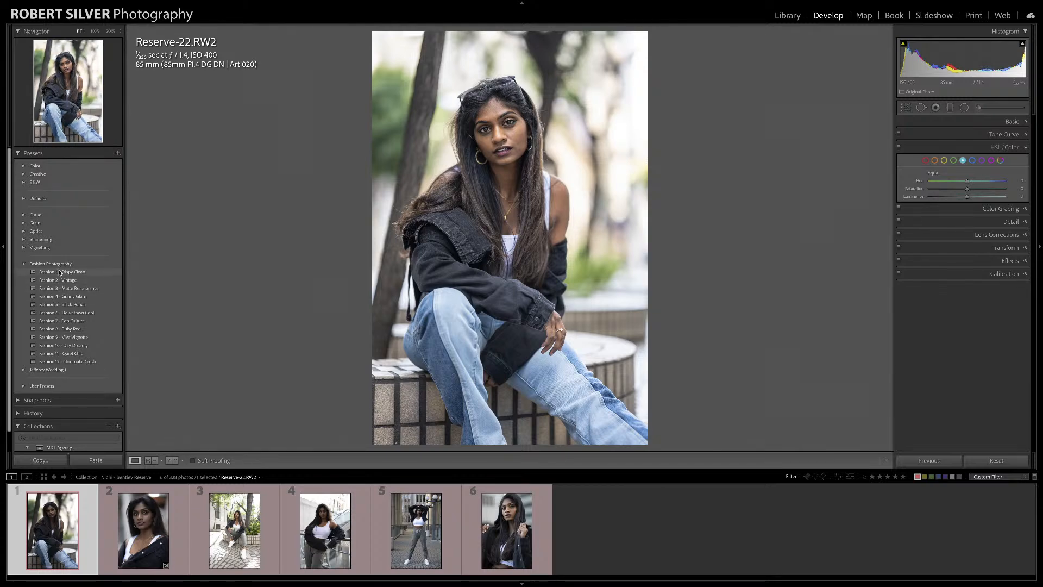
left_click(58, 272)
left_click(107, 273)
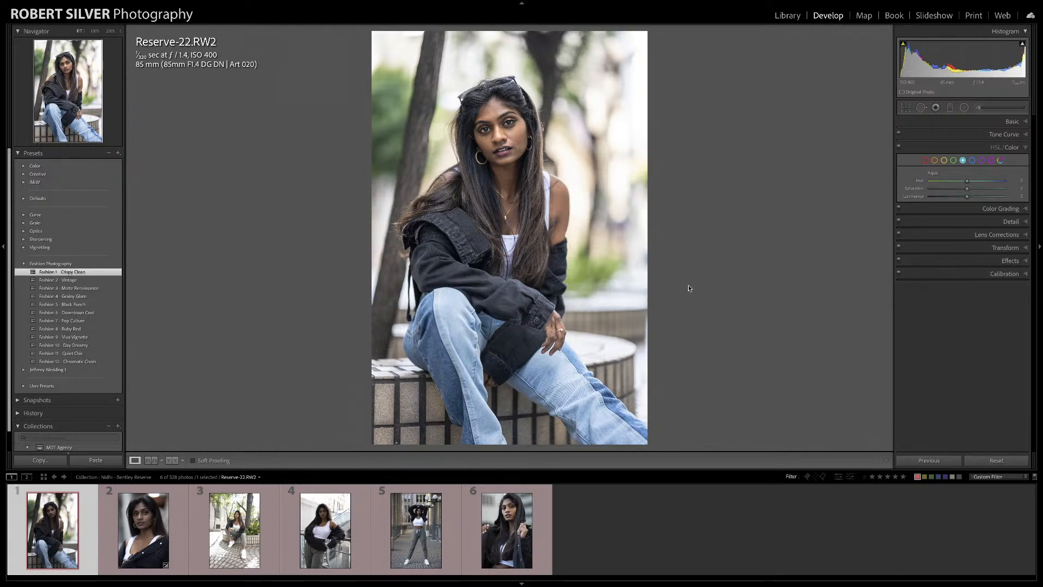
Step: Set the Shadows in the basic adjustments to about +28 and compare before and after side by side
left_click(1012, 121)
left_click_drag(971, 231, 975, 233)
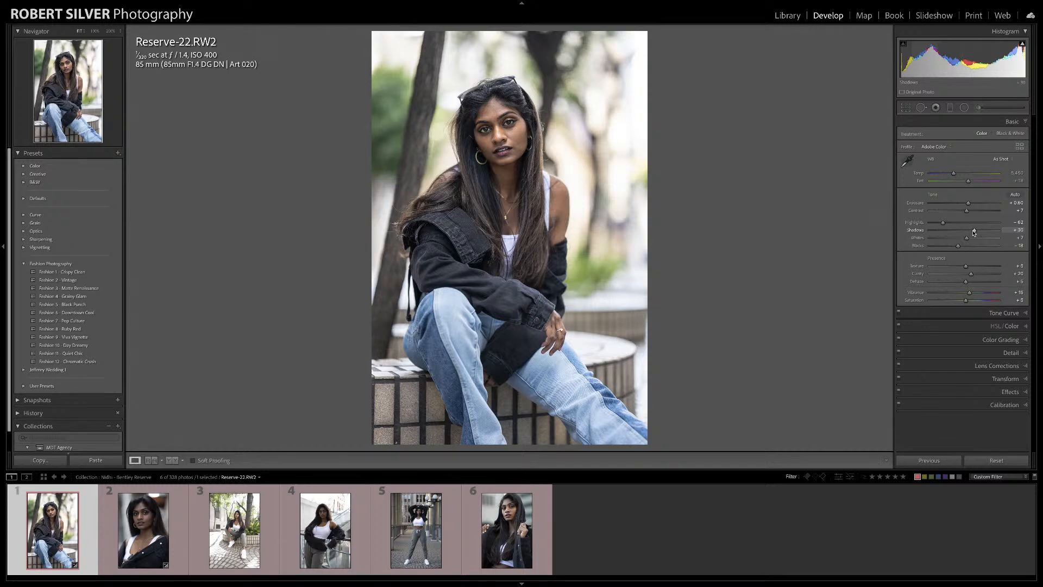
key("backslash")
key("backslash")
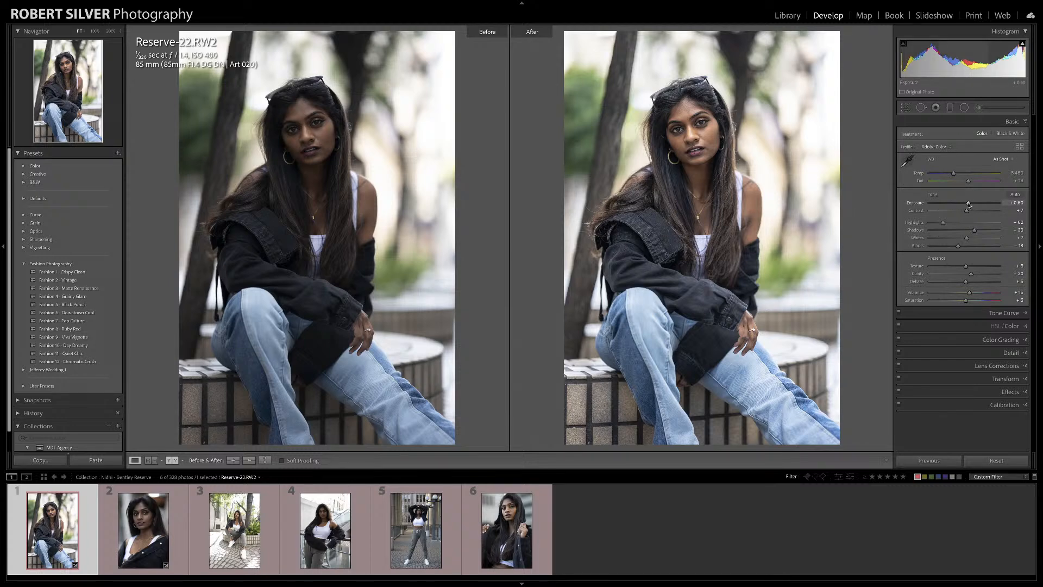
left_click_drag(975, 230, 974, 232)
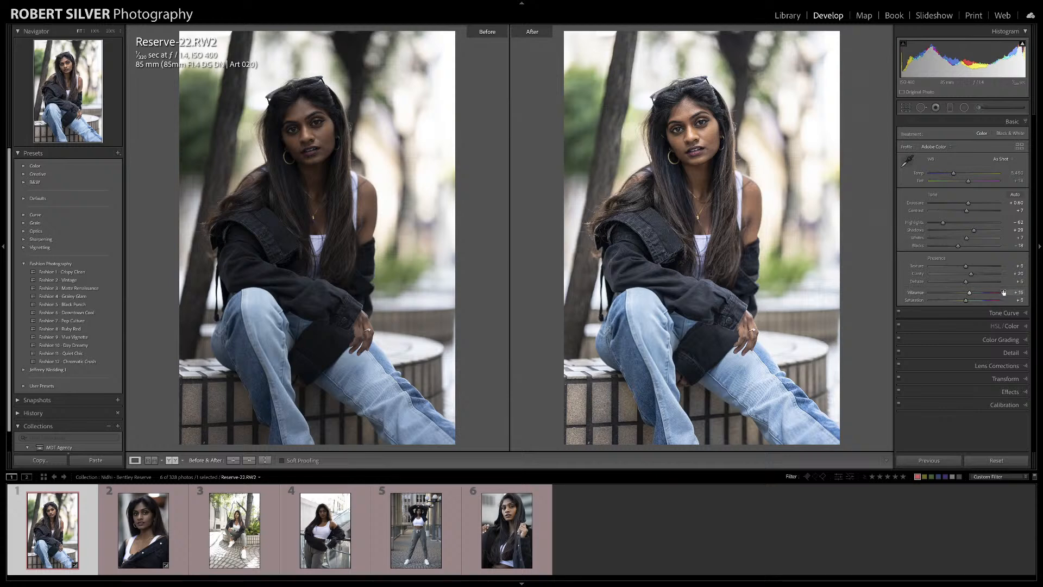
Step: Set Vibrance to +35 and Contrast to +25, and compare the face up close before and after
left_click(1020, 293)
type("35")
key("Return")
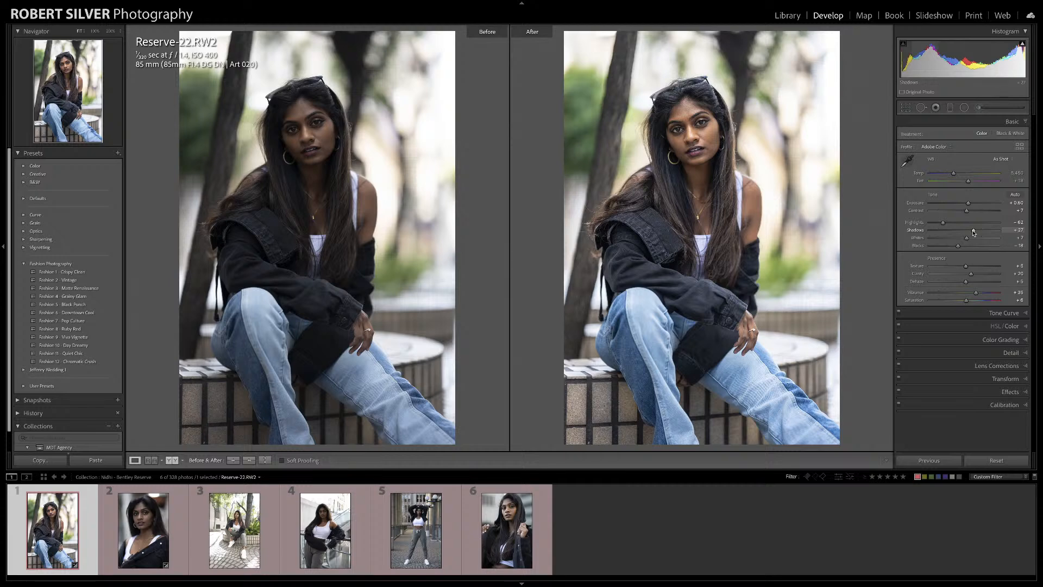
left_click_drag(967, 210, 973, 212)
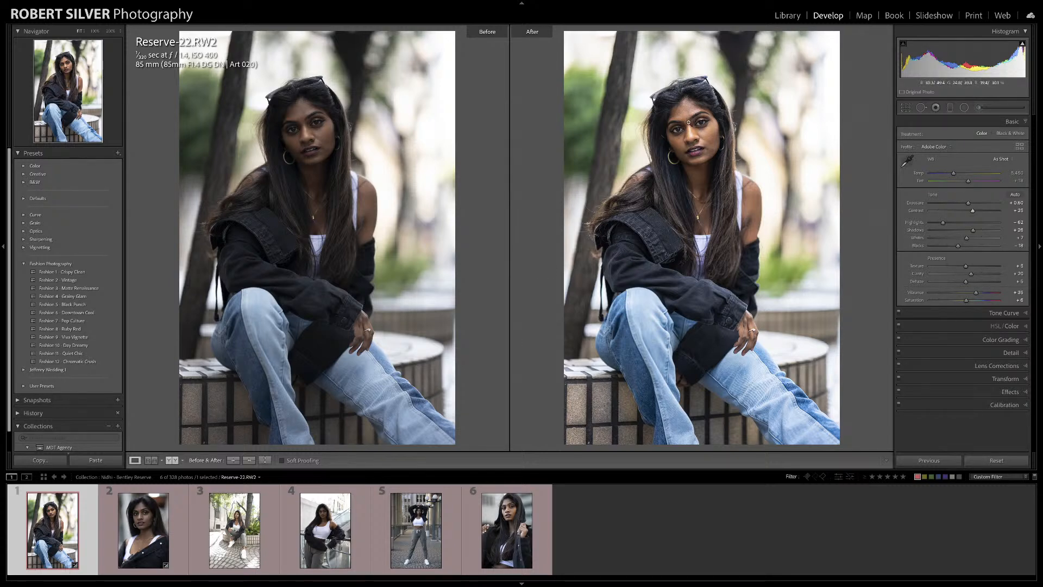
left_click(689, 124)
left_click_drag(720, 137, 647, 188)
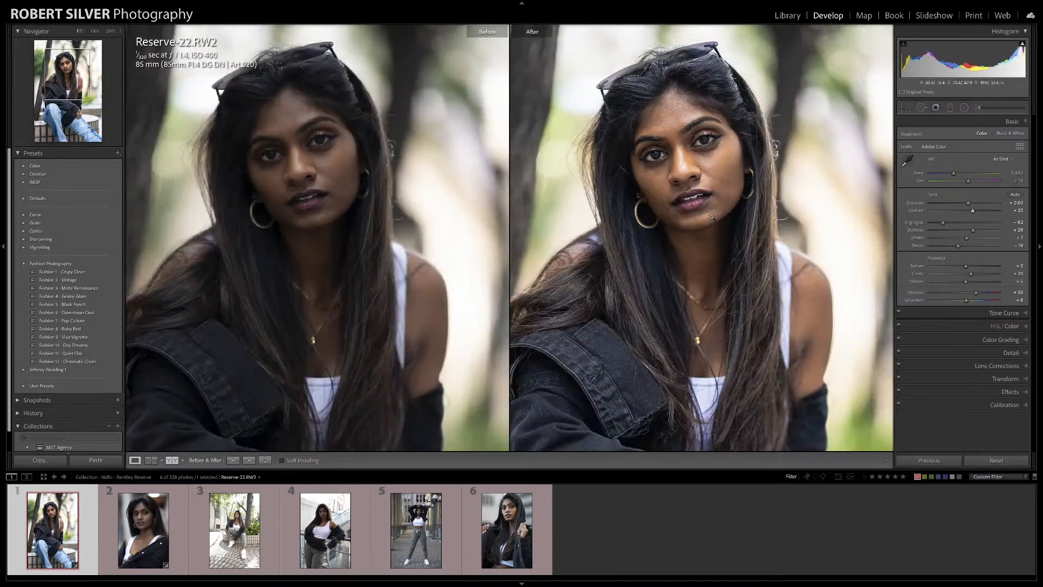
left_click(660, 196)
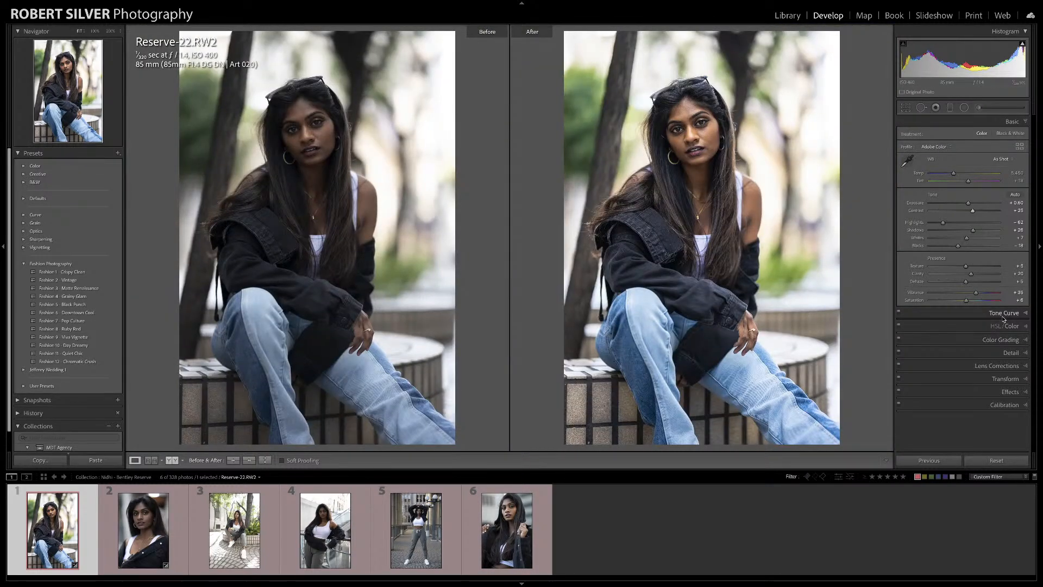
Step: Raise the sharpening Masking to roughly the middle of its range
left_click(1010, 353)
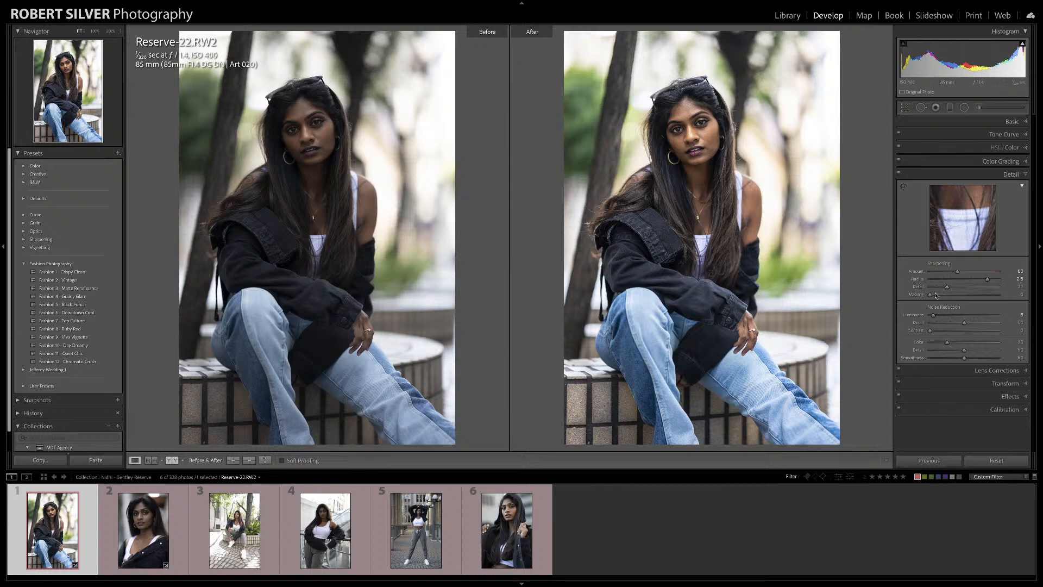
left_click_drag(932, 297, 963, 298)
left_click(1001, 177)
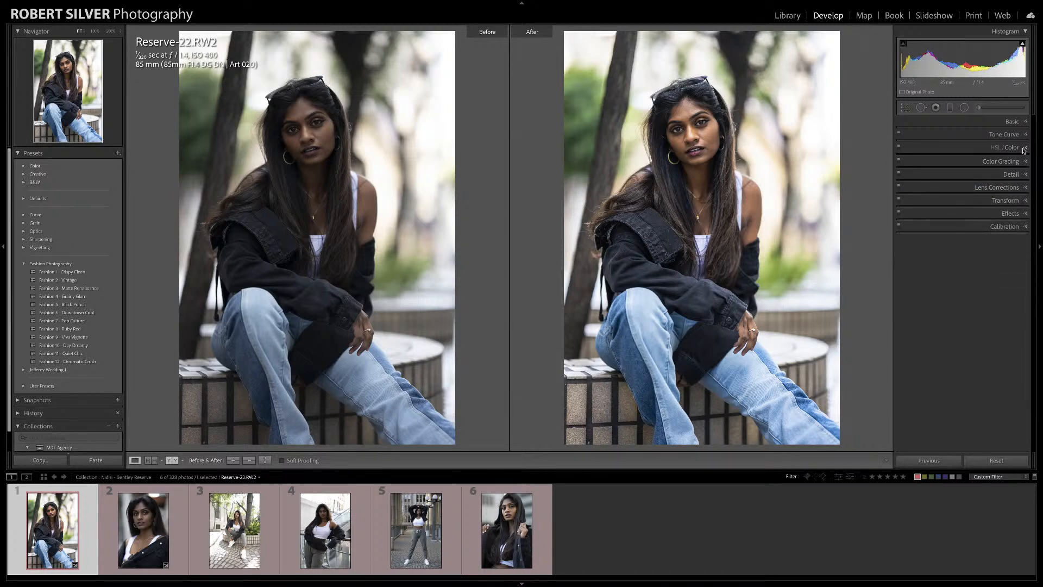
left_click(1002, 149)
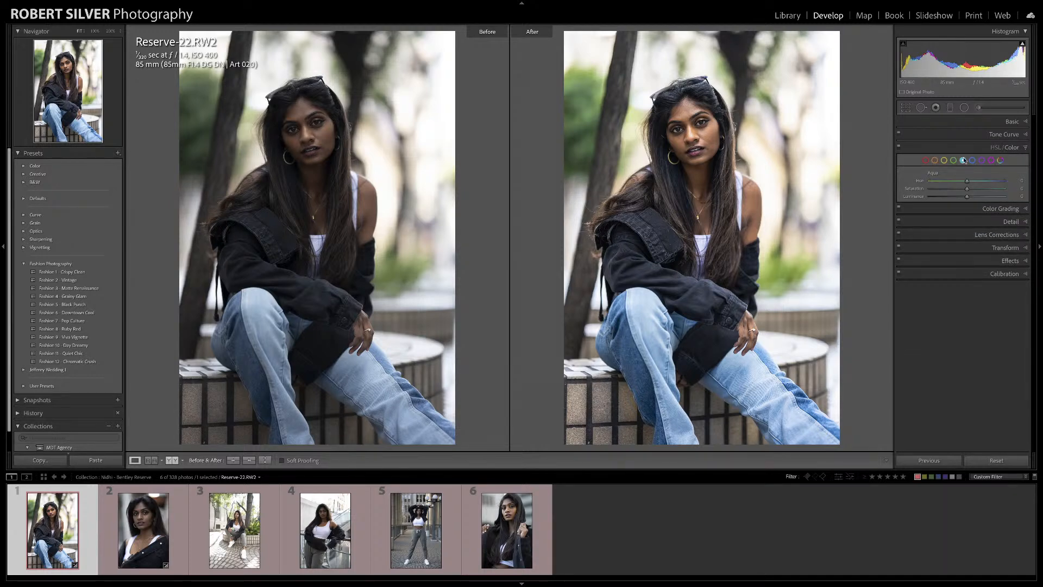
left_click(1026, 149)
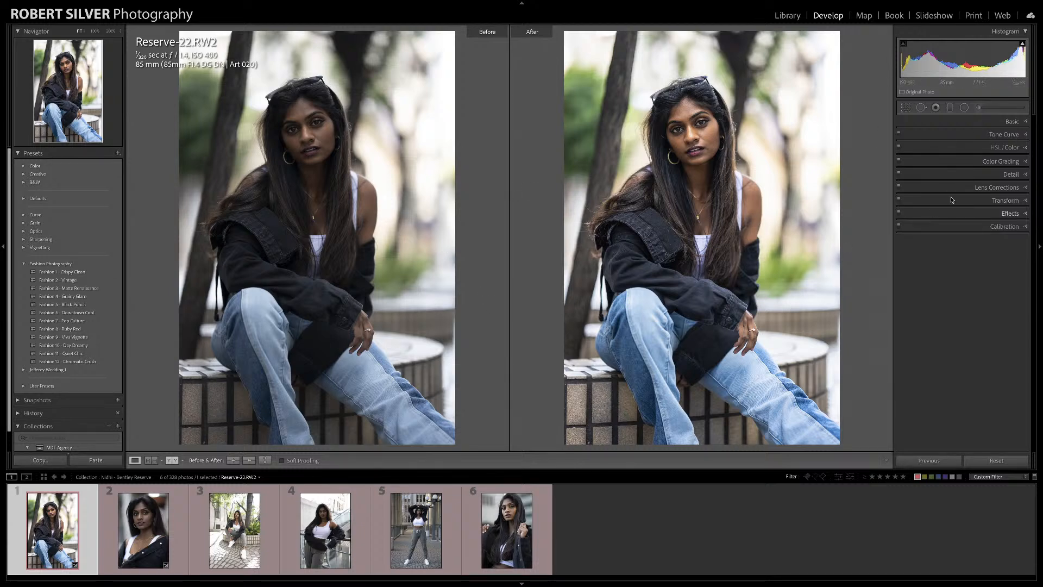
Step: Set the Exposure to +0.70 and the Highlights to about -63 in the basic adjustments
left_click(1012, 123)
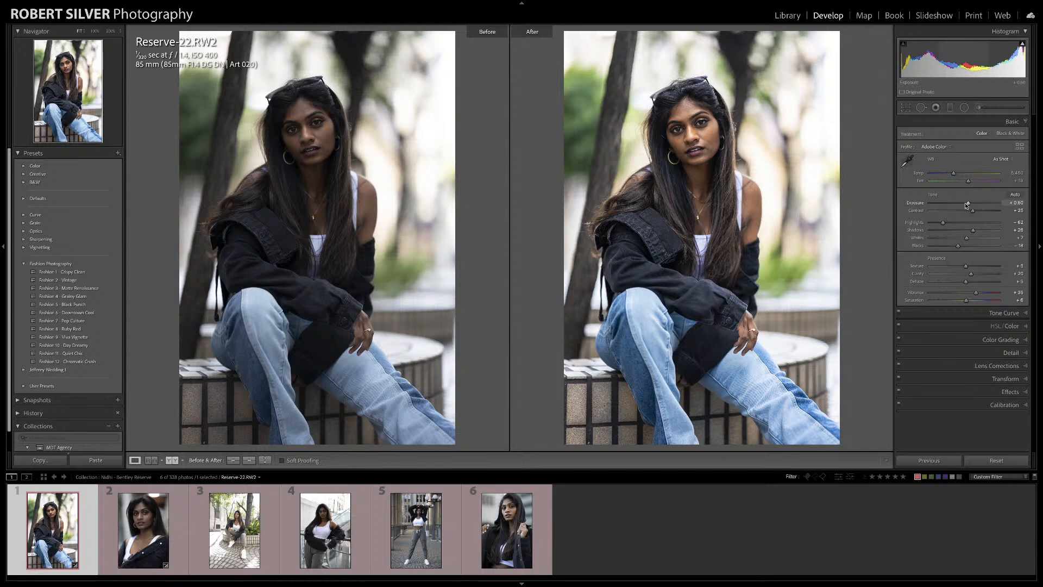
left_click_drag(969, 206, 942, 224)
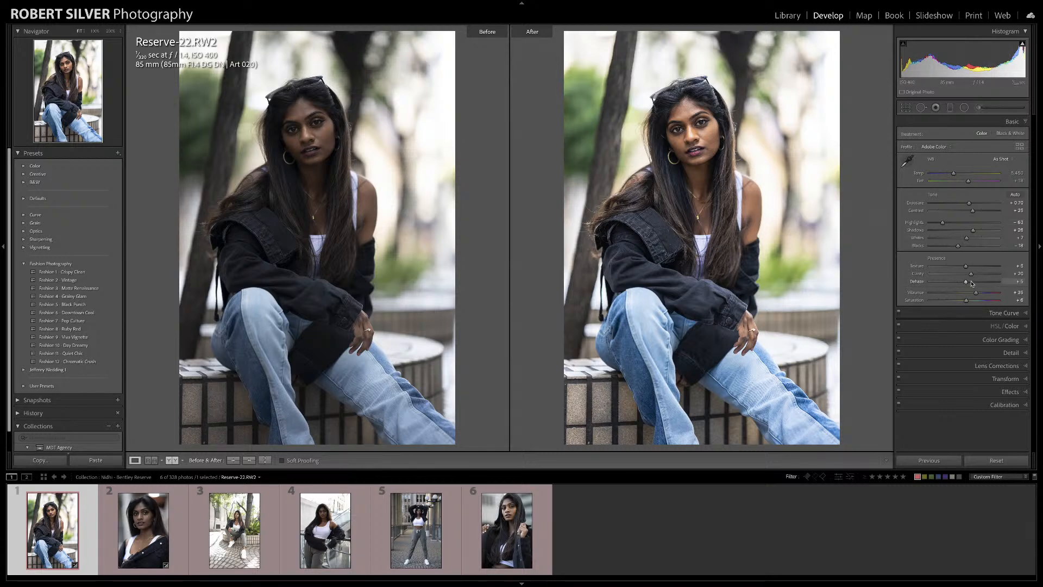
Step: Try a strong Clarity boost while viewing the face up close, and return Clarity to +20
left_click(698, 144)
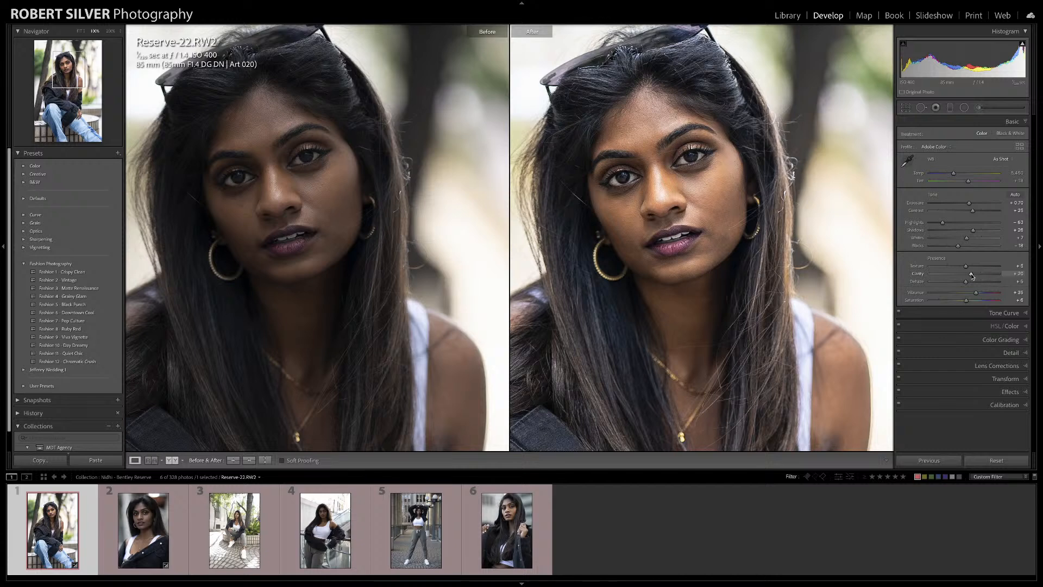
left_click_drag(972, 275, 997, 276)
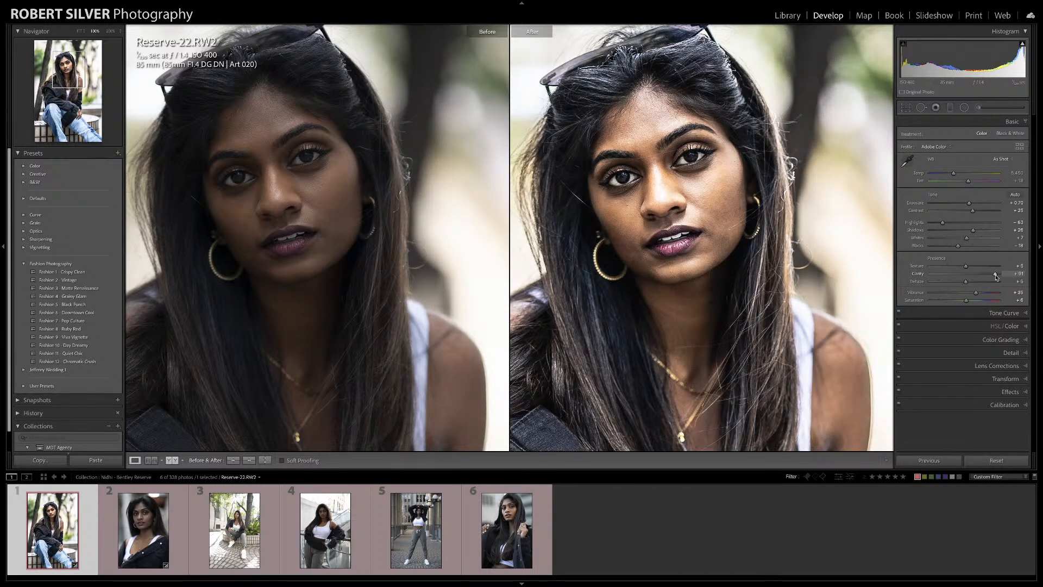
left_click(1014, 273)
type("20")
key("Return")
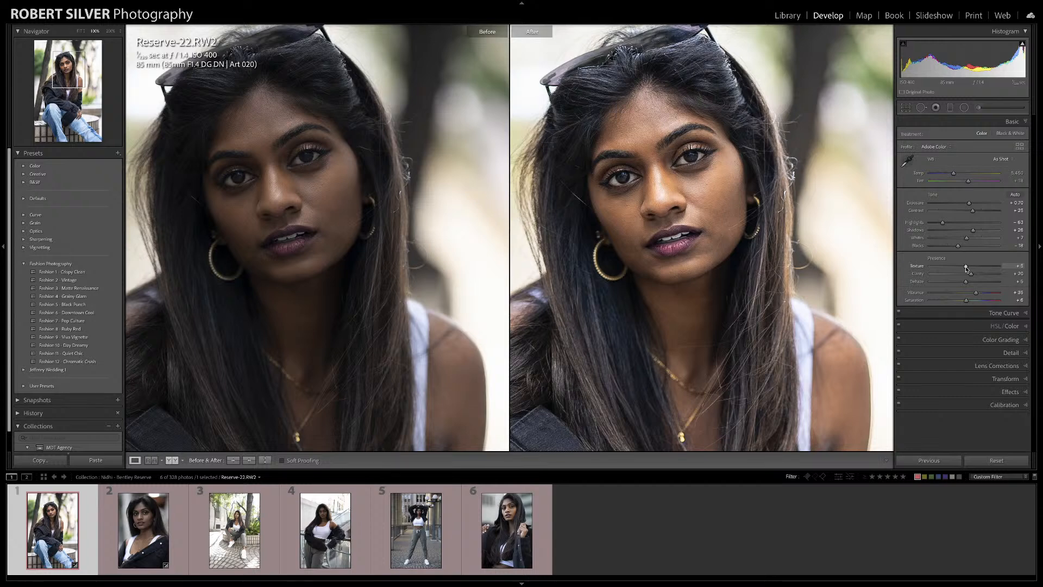
Step: Try a strong Texture boost on the face, return Texture to +5, and view the whole photo
left_click_drag(967, 268, 1000, 266)
left_click(1013, 266)
type("5")
key("Return")
left_click(629, 255)
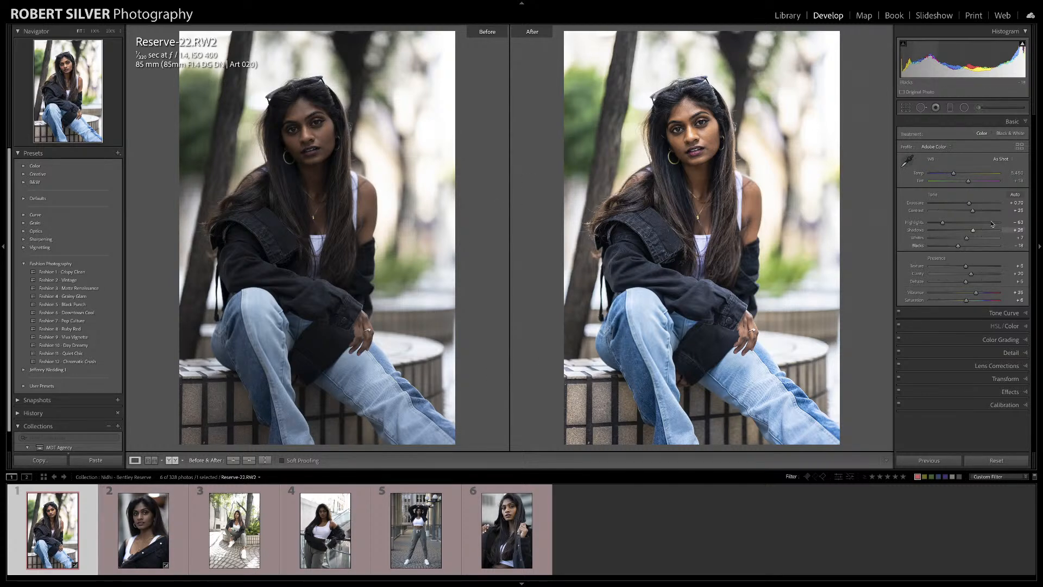
Step: Examine the photo's custom tone curve and its midtone point
left_click(977, 314)
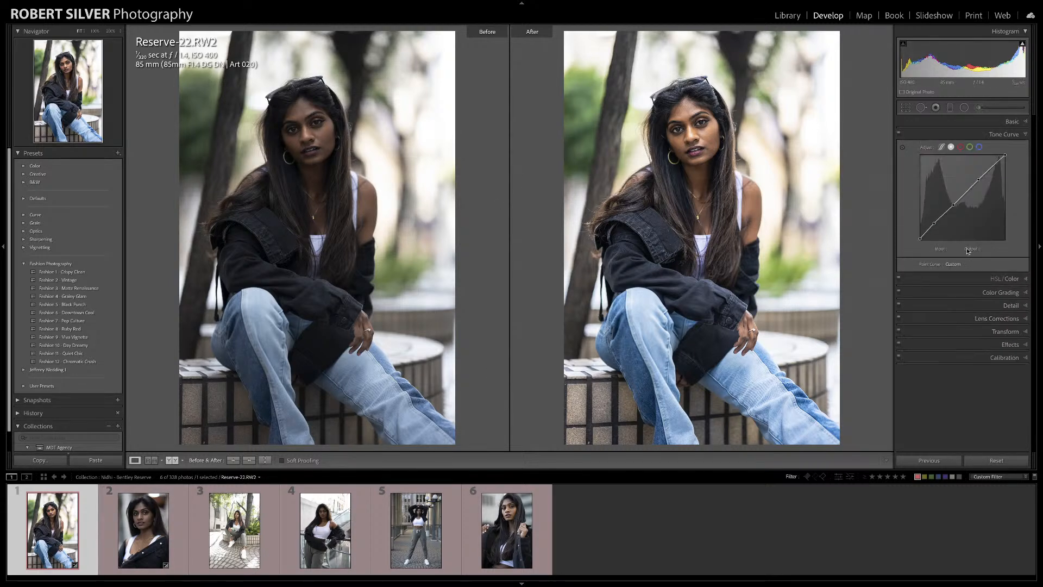
left_click(955, 206)
left_click(955, 206)
left_click(1026, 135)
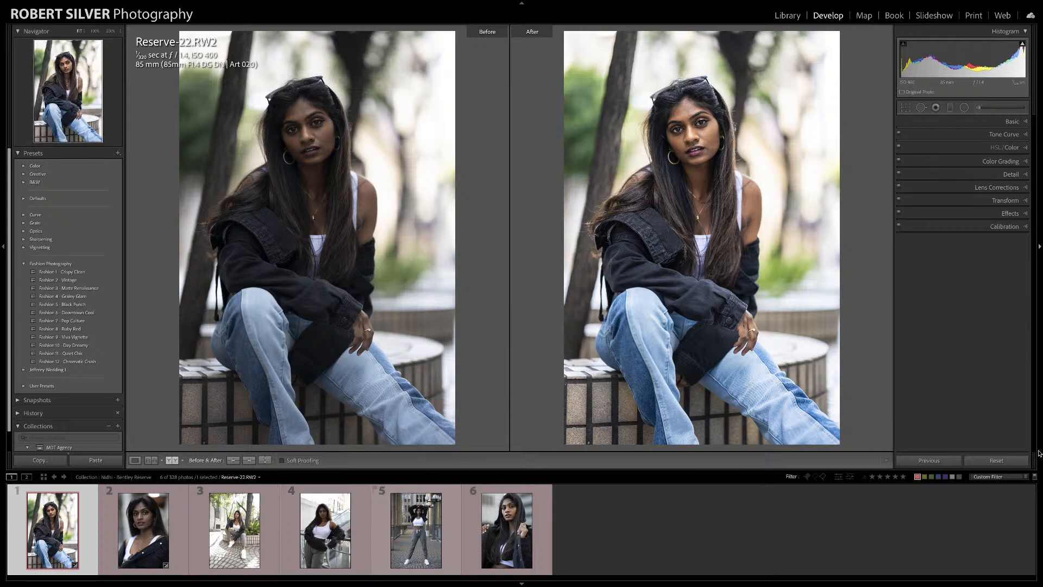
Step: Reset all edits on Reserve-22.RW2 and apply the Fashion 2 - Vintage preset
left_click(998, 460)
left_click(69, 279)
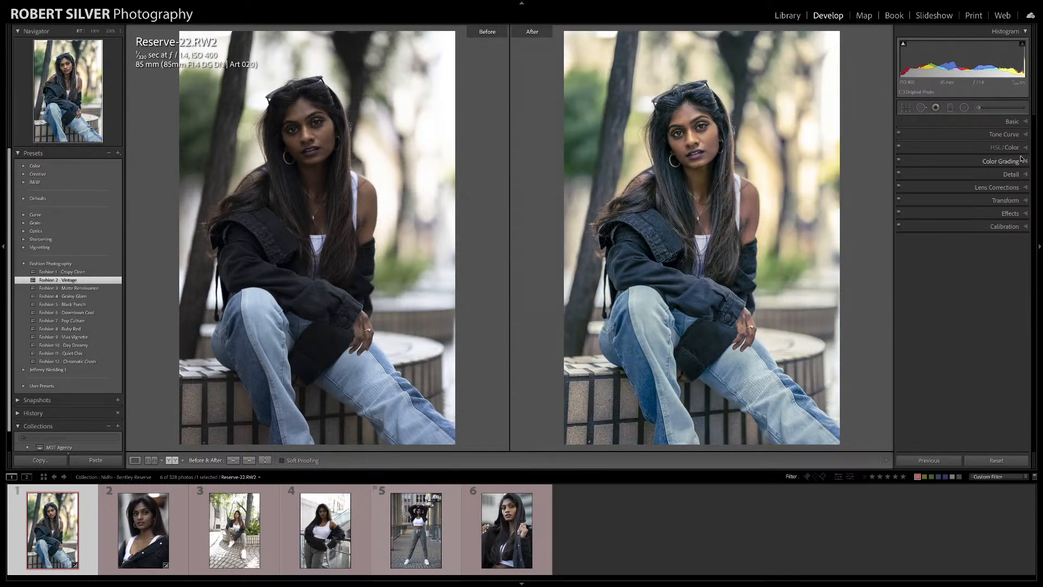
Step: Set the Exposure to +0.40, the Shadows to about +43 and the Blacks to about -16
left_click(1016, 121)
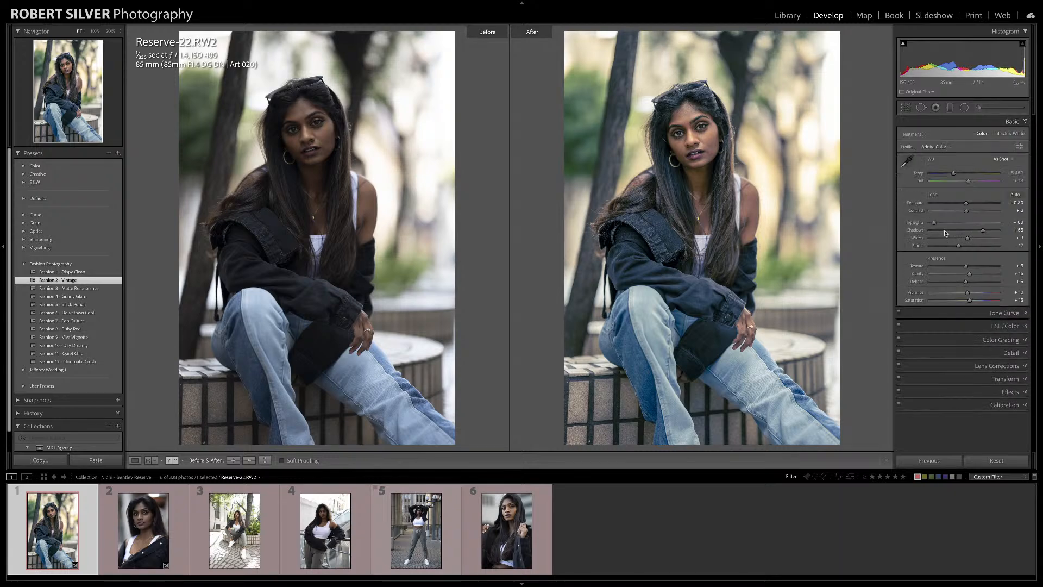
left_click_drag(961, 204, 982, 231)
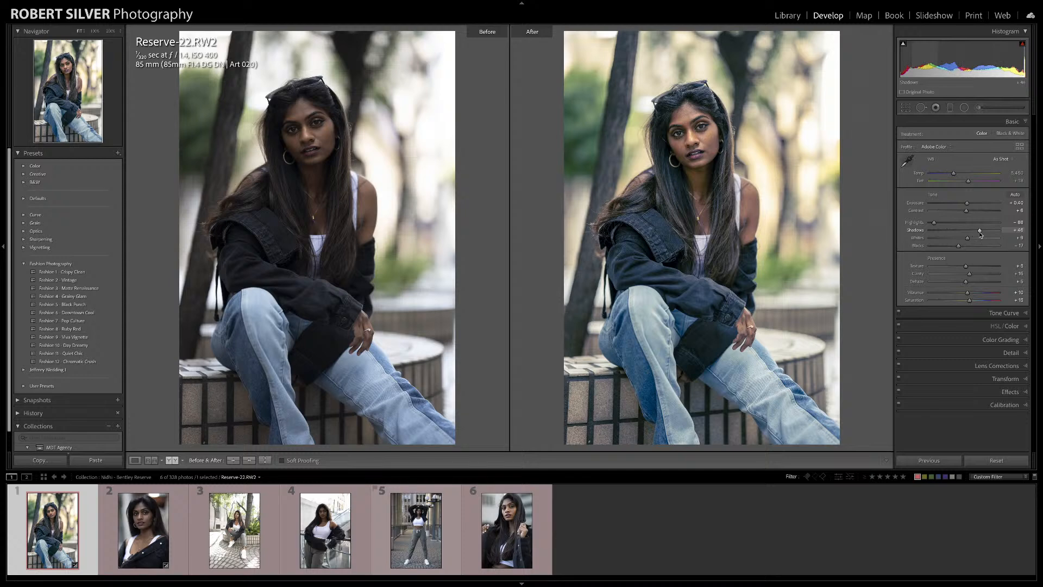
left_click_drag(981, 234, 959, 247)
left_click(968, 204)
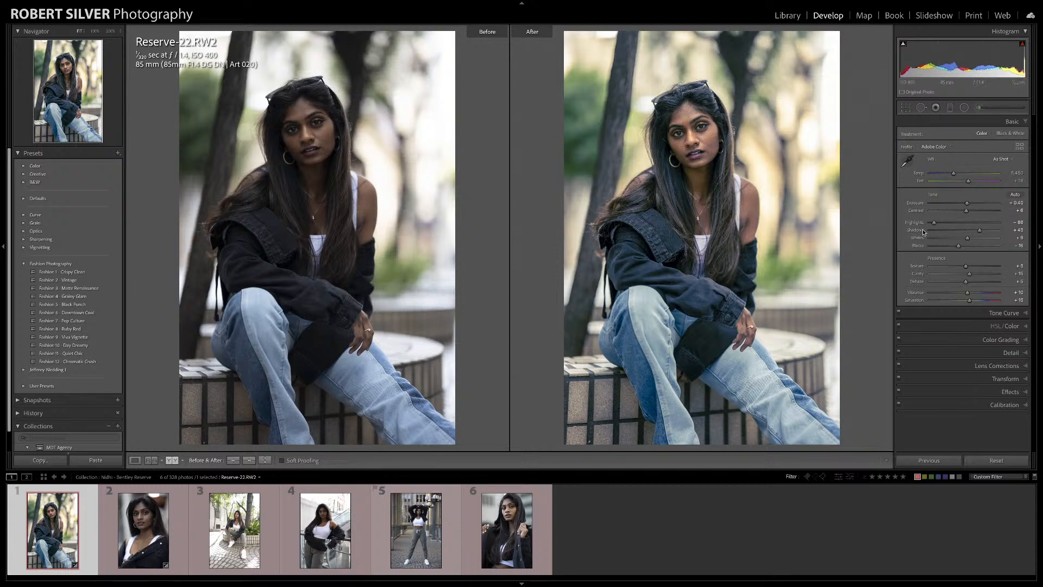
Step: Add a slight darkening post-crop vignette in the Highlight Priority style
left_click(999, 366)
left_click(997, 190)
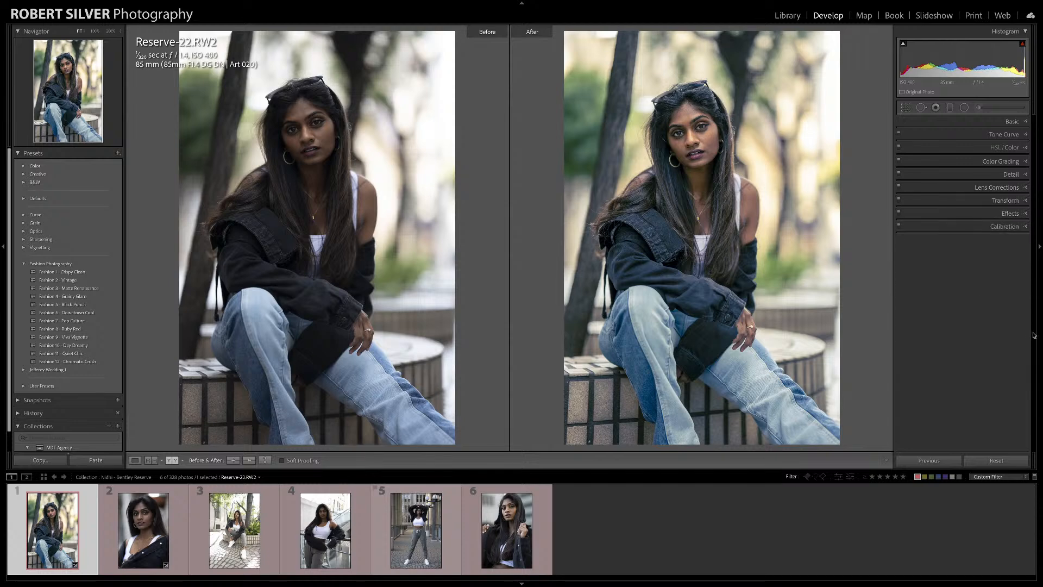
left_click(1012, 213)
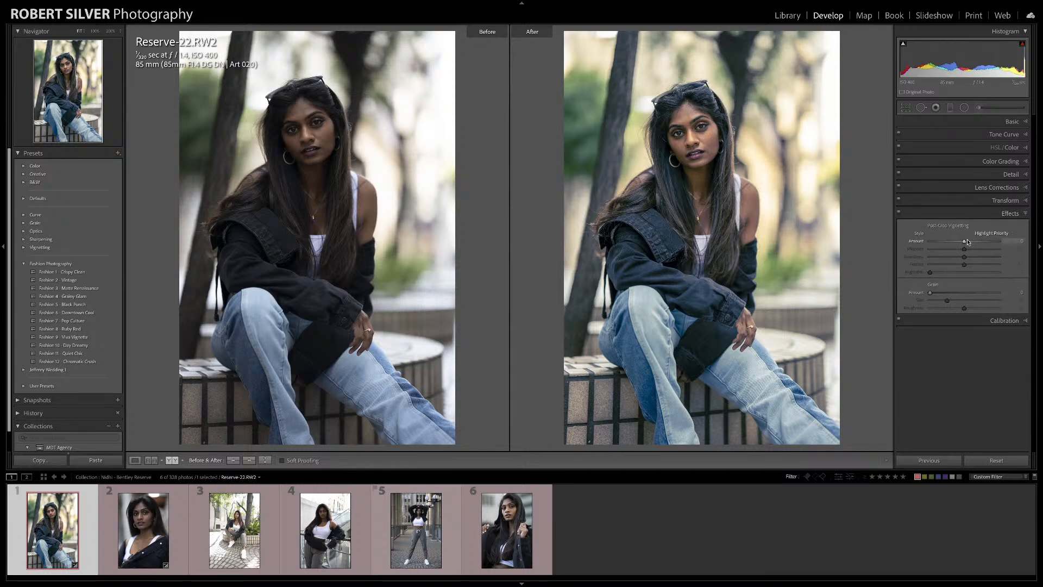
left_click_drag(965, 240, 961, 241)
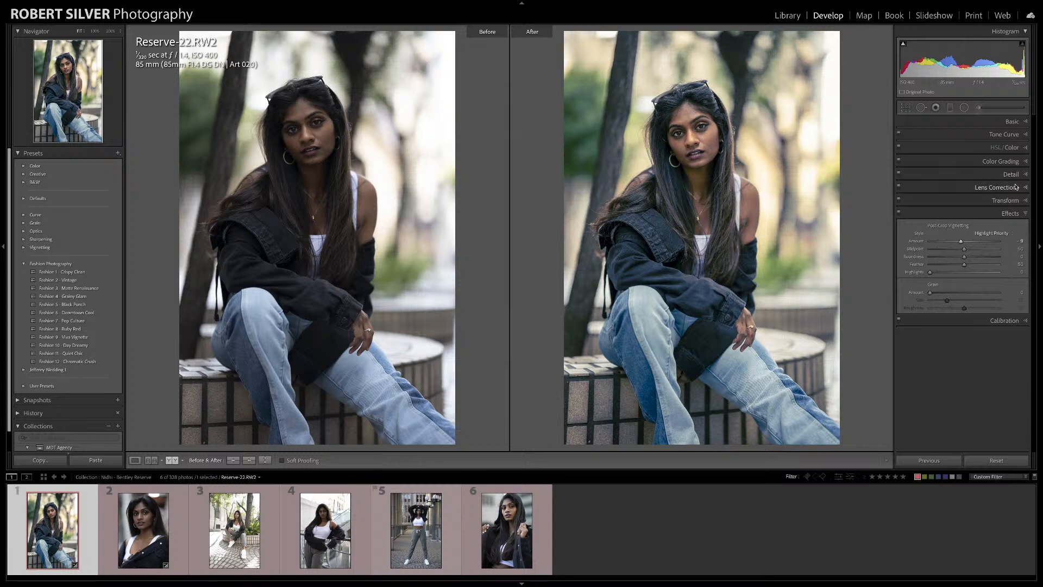
Step: Lower the color grading highlights' luminance to about -2 and weaken their warm yellow tint
left_click(1012, 162)
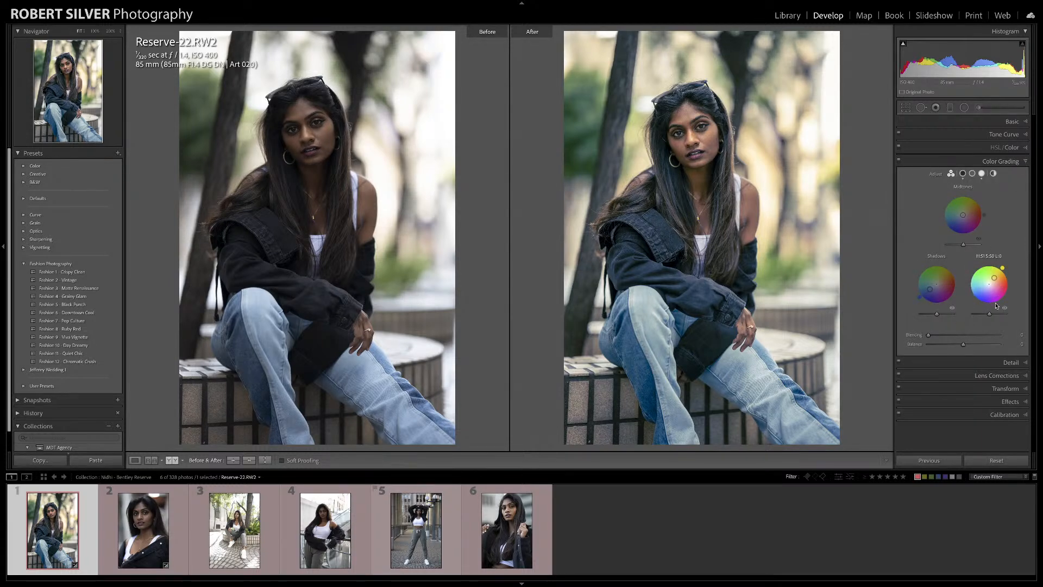
mouse_move(991, 316)
left_mouse_down()
mouse_move(982, 316)
mouse_move(992, 316)
left_mouse_up()
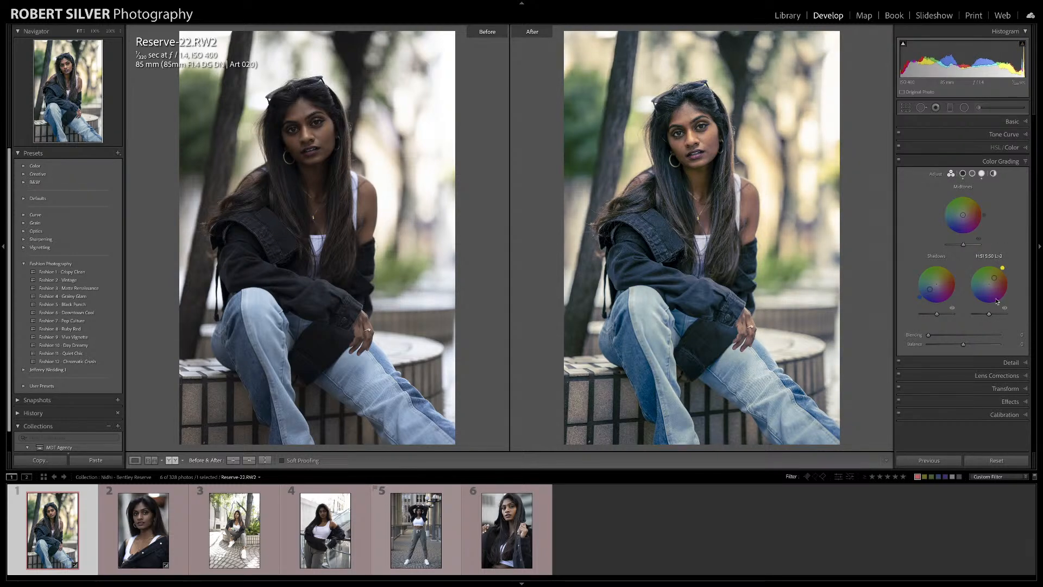
left_click_drag(994, 278, 991, 284)
Step: Set the white balance temperature to about 5,400, raise the Exposure slightly, and check the jeans up close
key("ctrl+1")
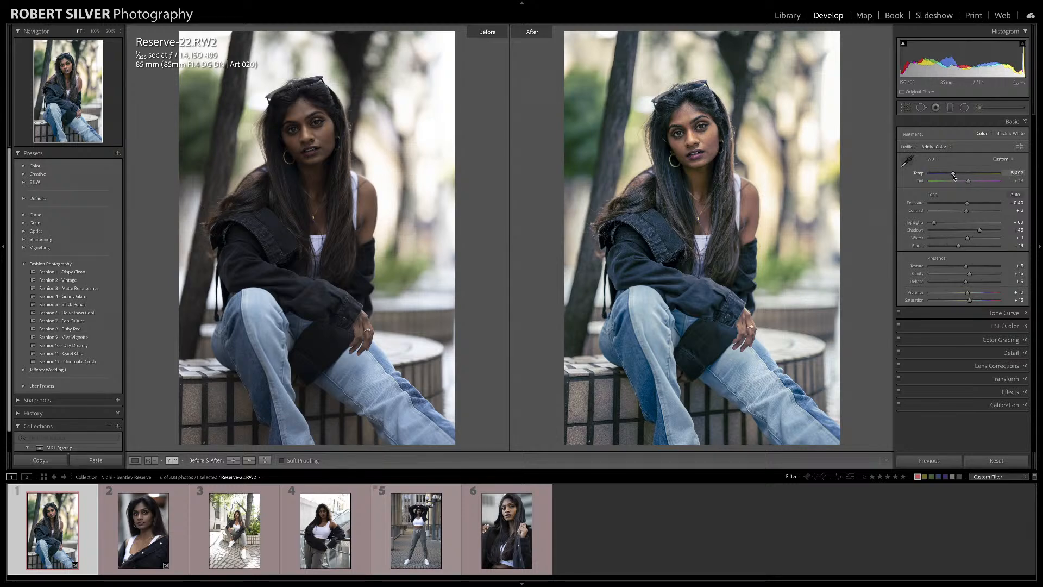
left_click_drag(968, 204, 969, 205)
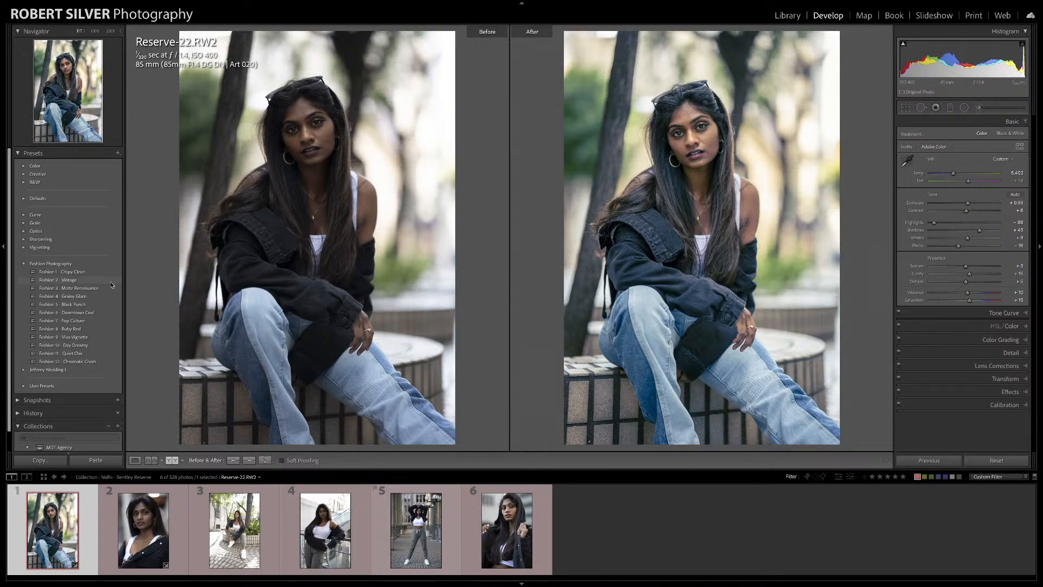
left_click(678, 329)
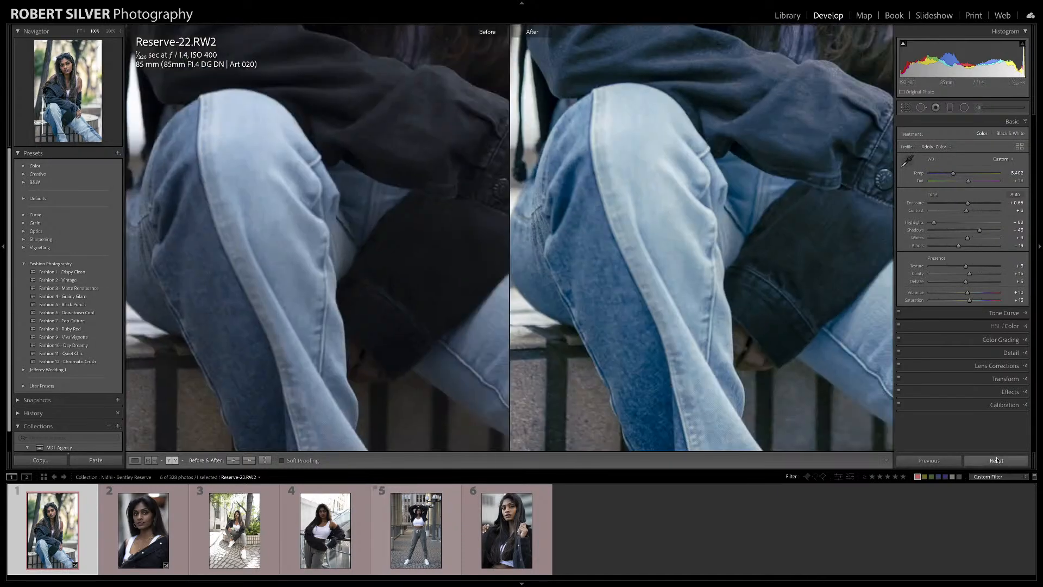
left_click(678, 329)
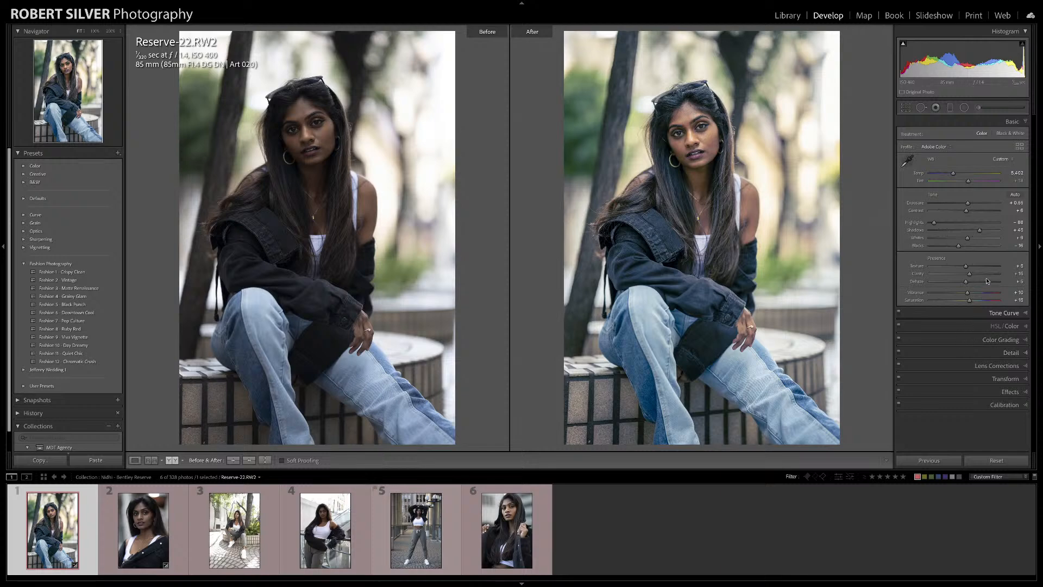
left_click(1021, 301)
left_click(1020, 292)
left_click(903, 276)
Step: Switch to the LUMIX Tether live view and bring OBS Studio forward to check the live stream
mouse_move(677, 583)
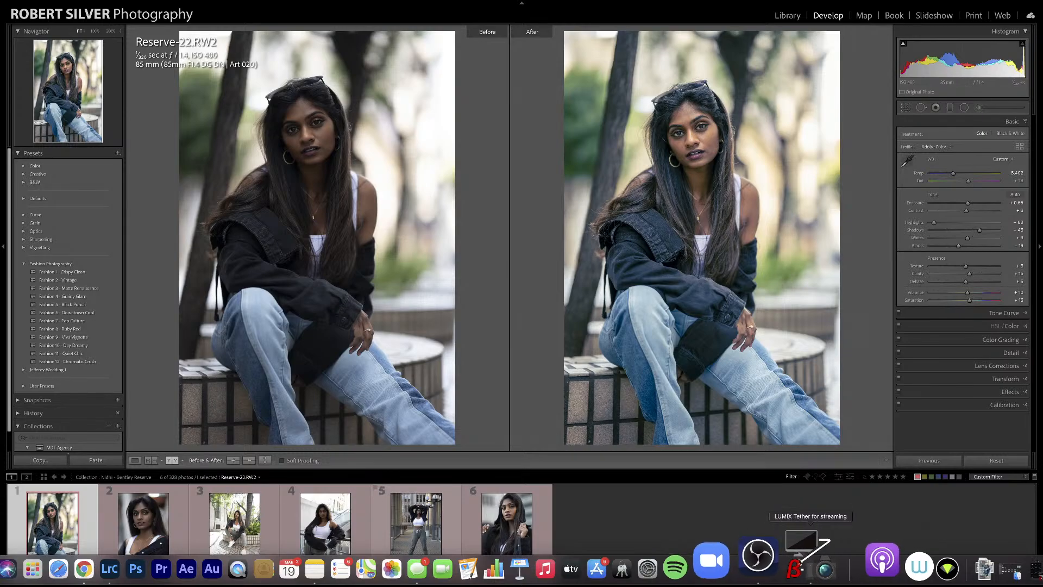
left_click(803, 560)
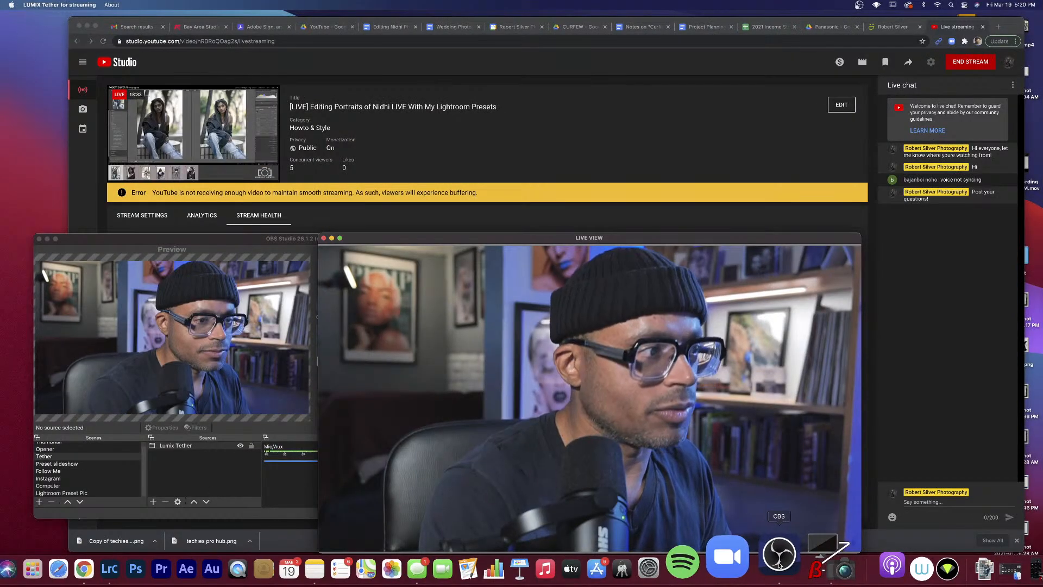
left_click(780, 557)
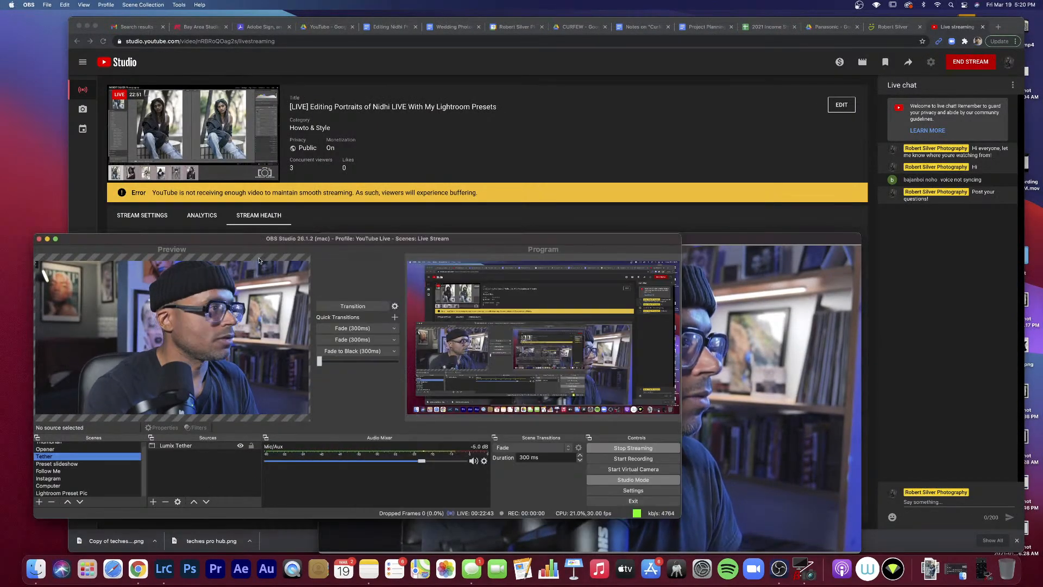
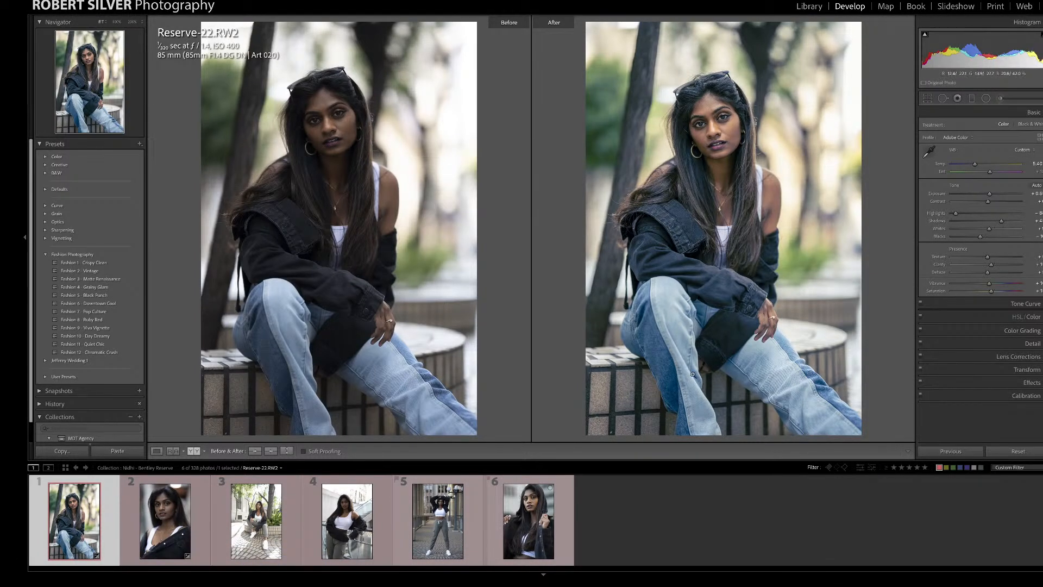
Step: Open Reserve-44.RW2, cycle through the before/after layouts to the single-photo view, and inspect the face up close
left_click(175, 523)
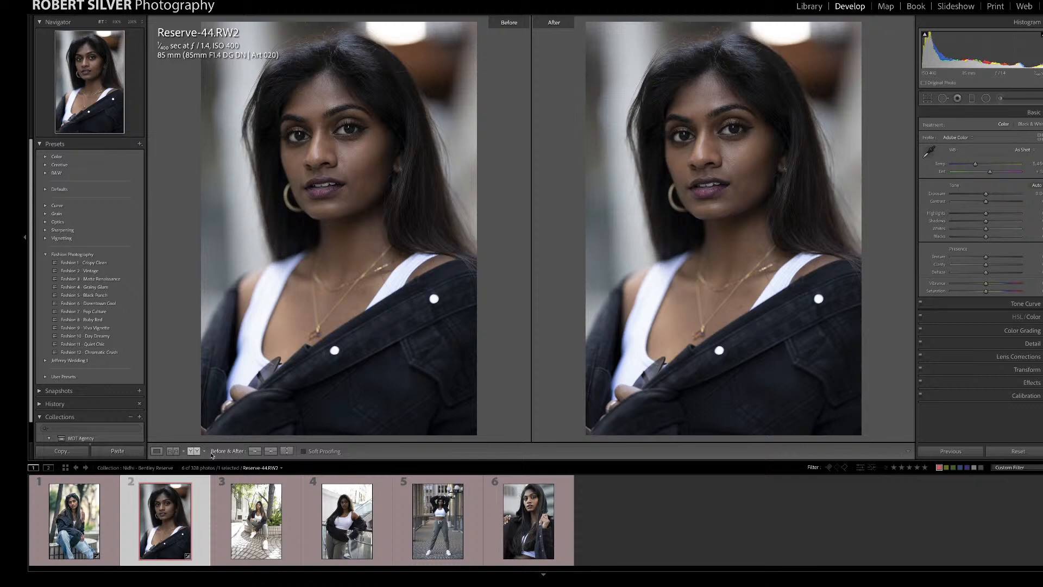
left_click(191, 452)
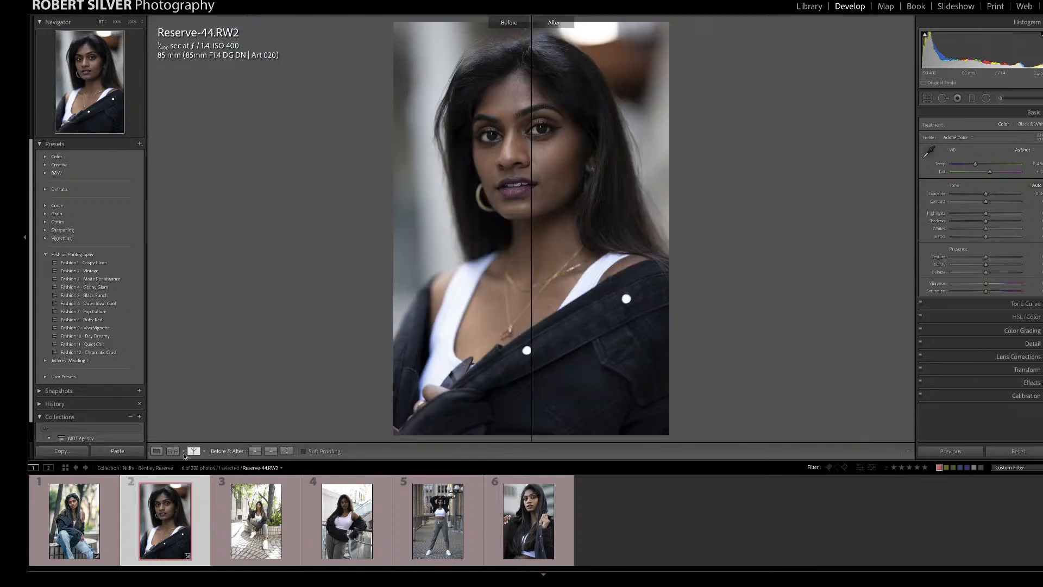
left_click(193, 452)
left_click(193, 452)
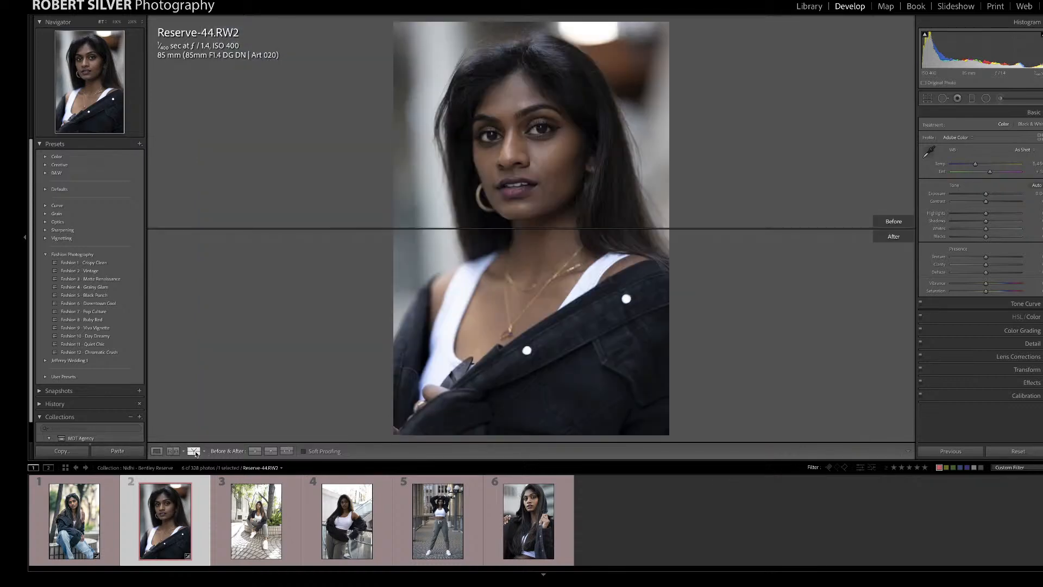
left_click(193, 452)
left_click(157, 451)
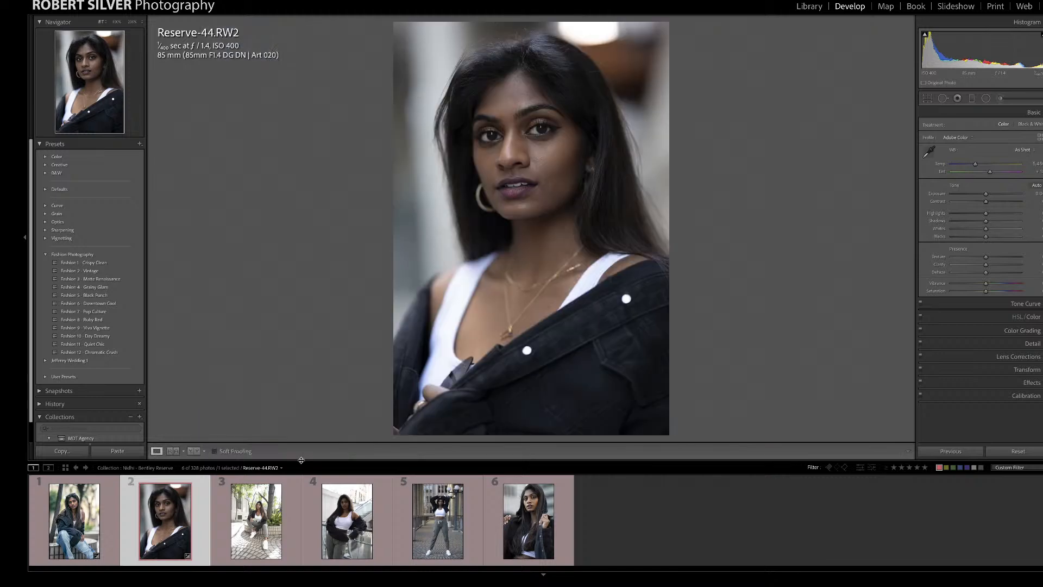
left_click(550, 136)
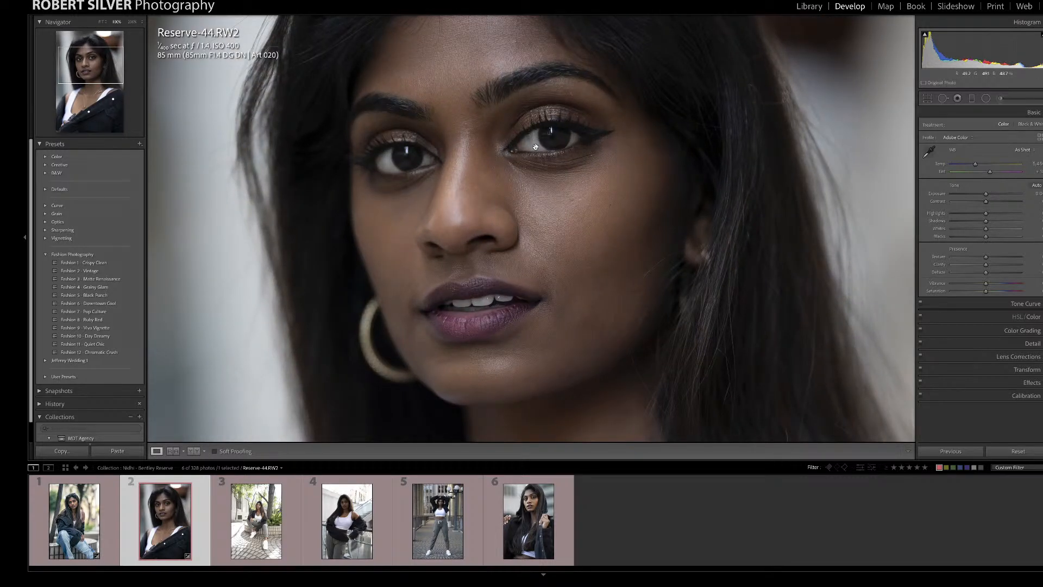
left_click(535, 146)
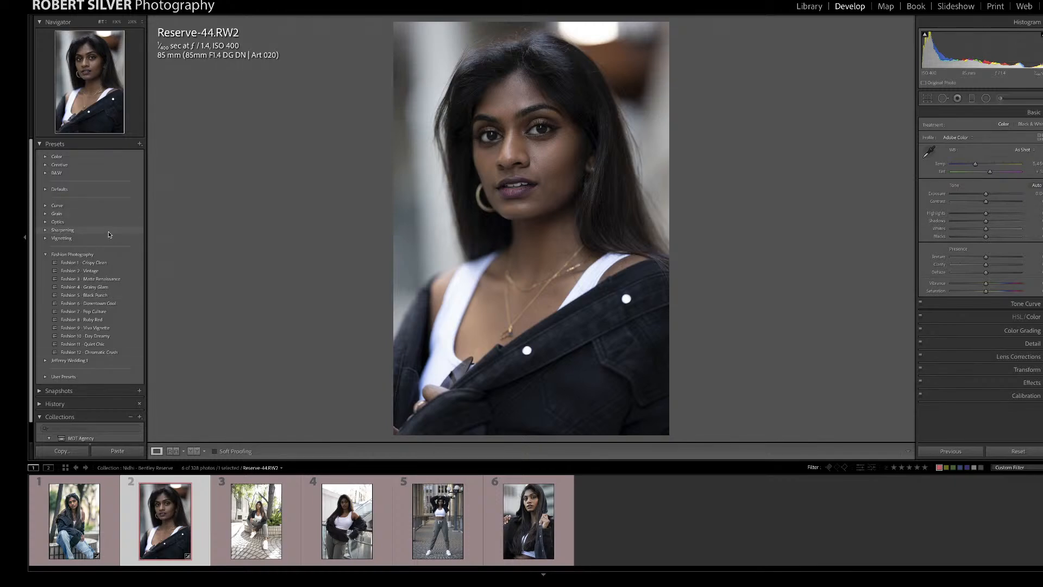
Step: Preview several Fashion Photography presets on Reserve-44.RW2, apply Fashion 7 - Pop Culture, and lower the Exposure slightly
left_click(107, 295)
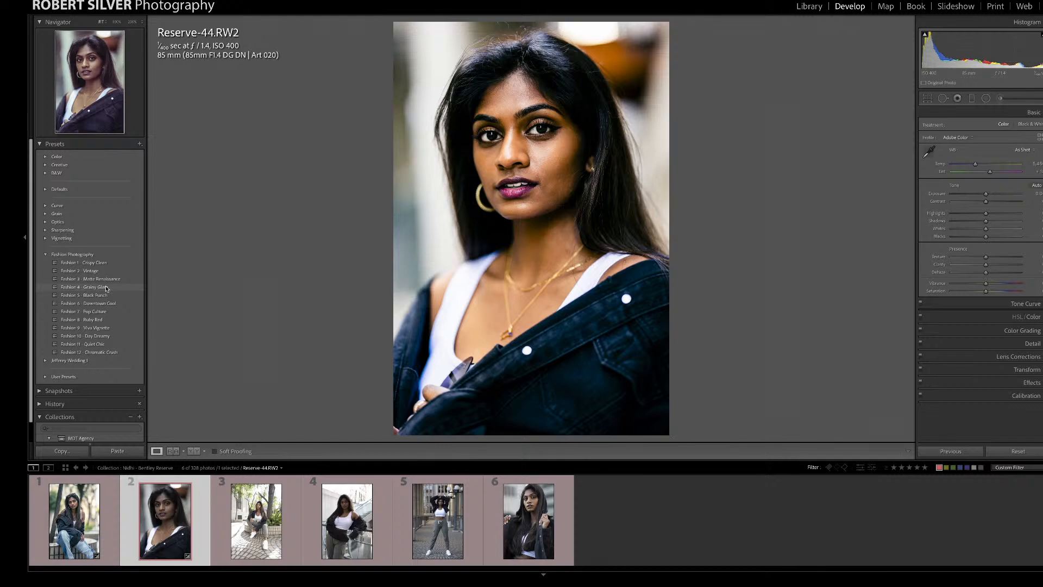
left_click(107, 288)
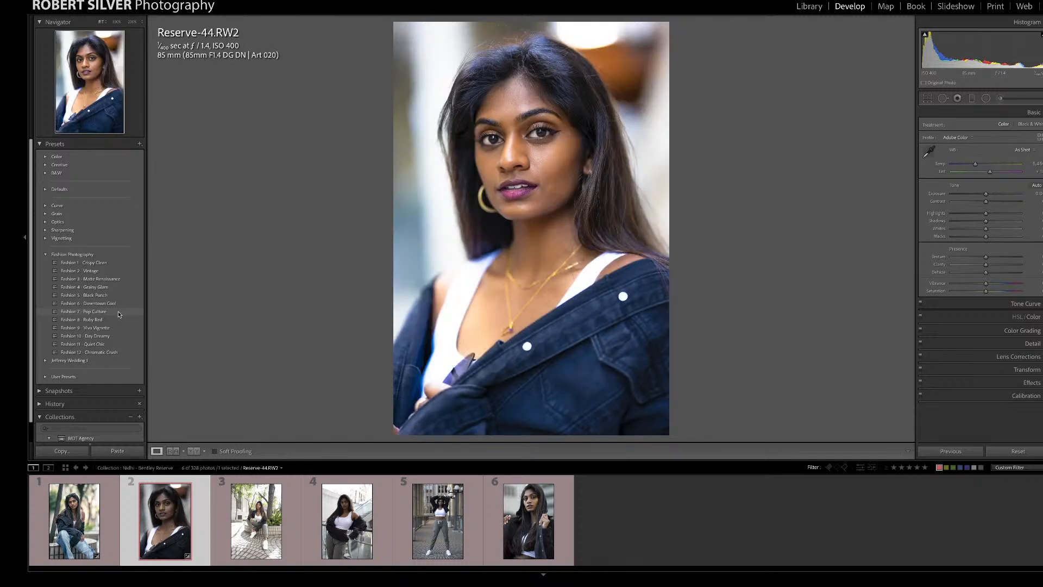
left_click(119, 314)
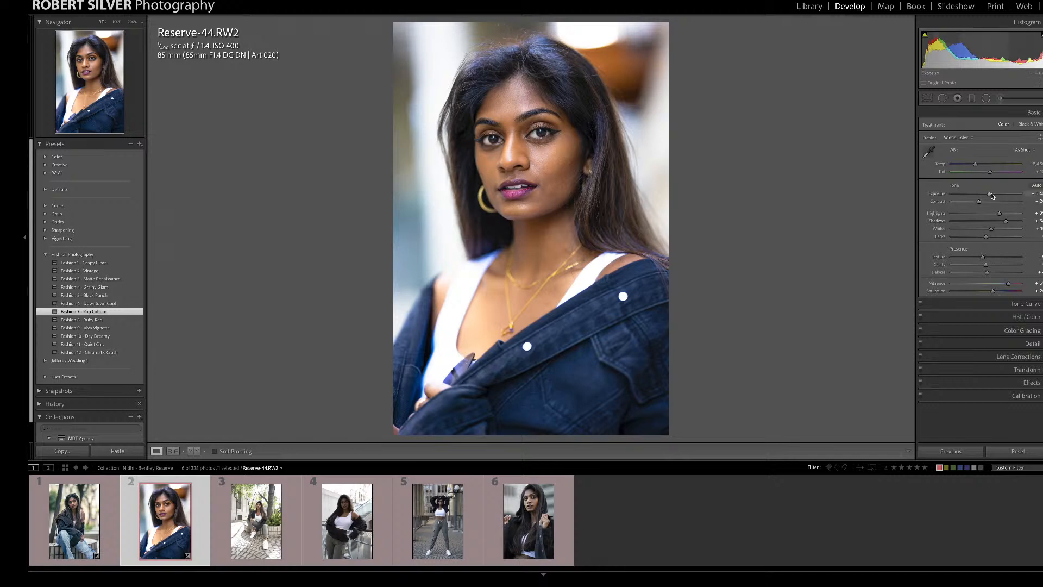
left_click_drag(990, 195, 989, 195)
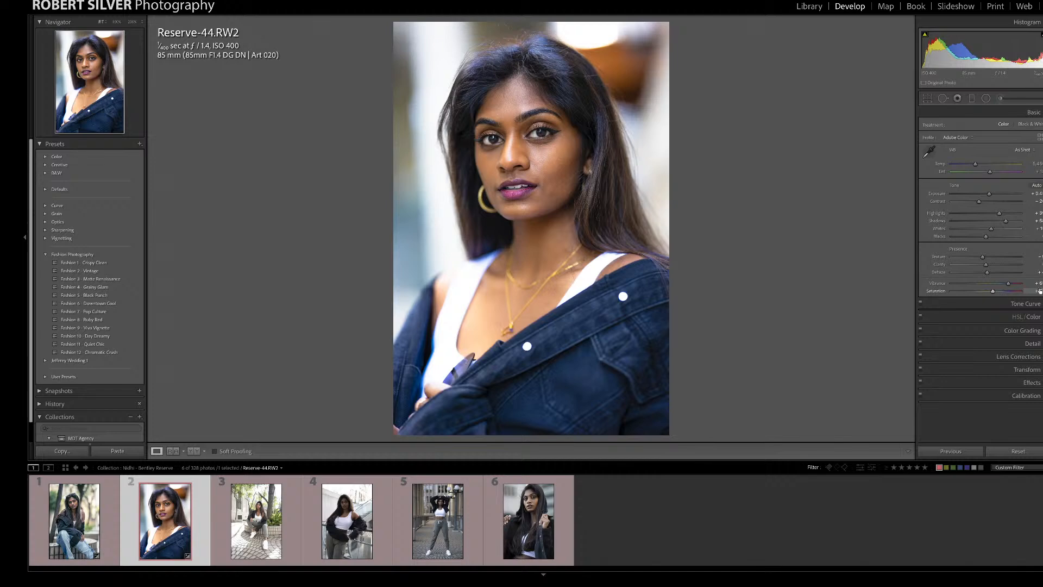
Step: Try lowering the Saturation to 8 and reducing the Vibrance on Reserve-44.RW2, and undo both changes
left_click_drag(993, 294, 989, 293)
left_click_drag(991, 293, 989, 294)
left_click_drag(987, 291, 988, 291)
left_click_drag(1011, 284, 1003, 286)
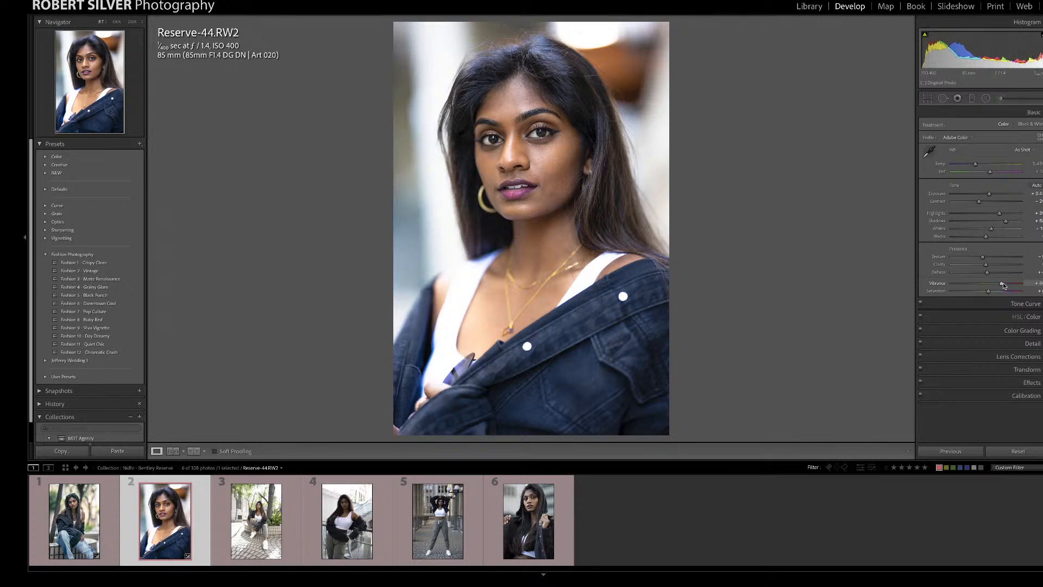
key("ctrl+z")
key("ctrl+z")
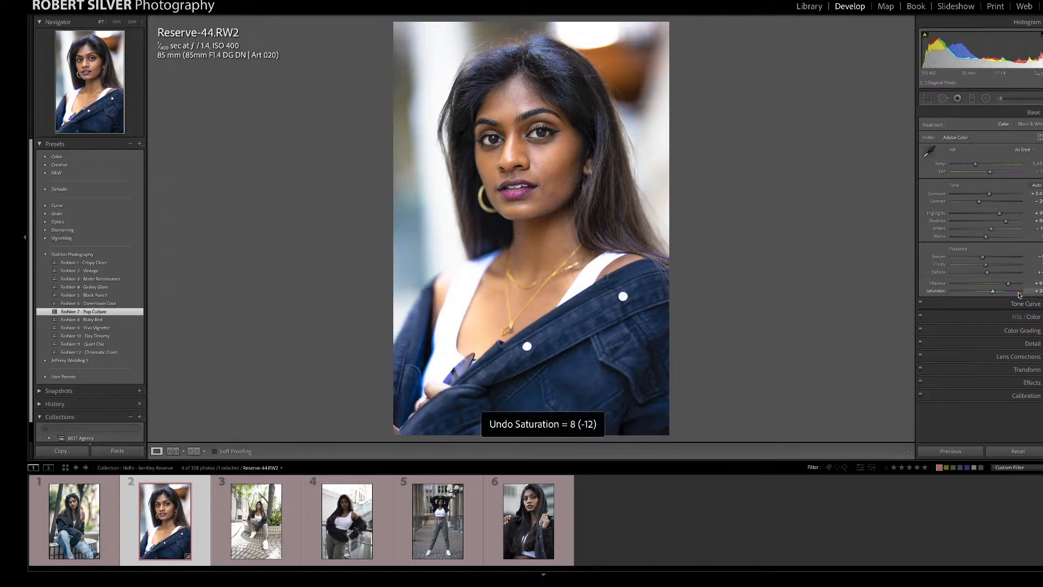
Step: Set the Saturation of Reserve-44.RW2 to 8
left_click(1035, 292)
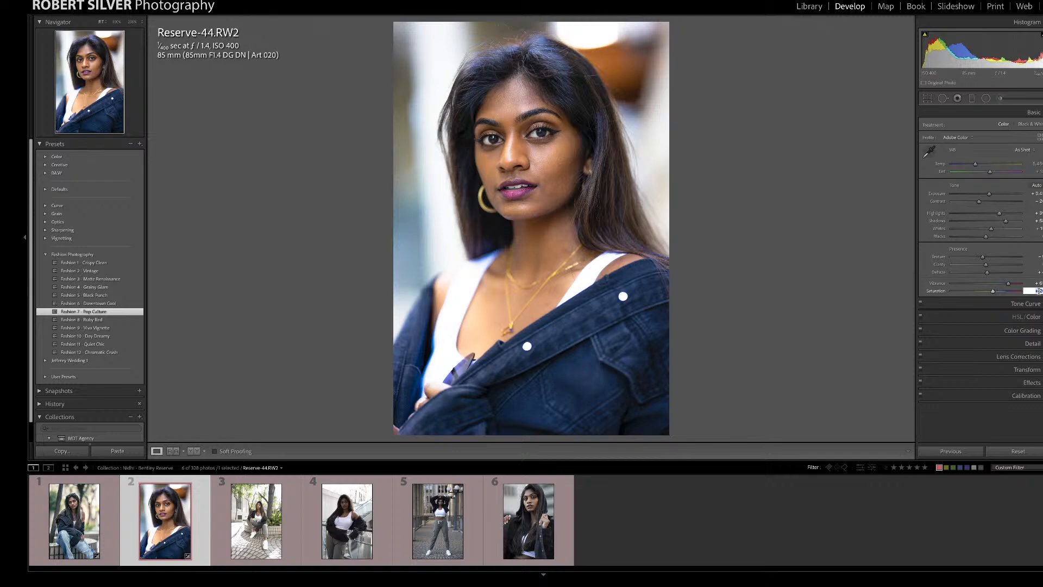
type("8")
key("Return")
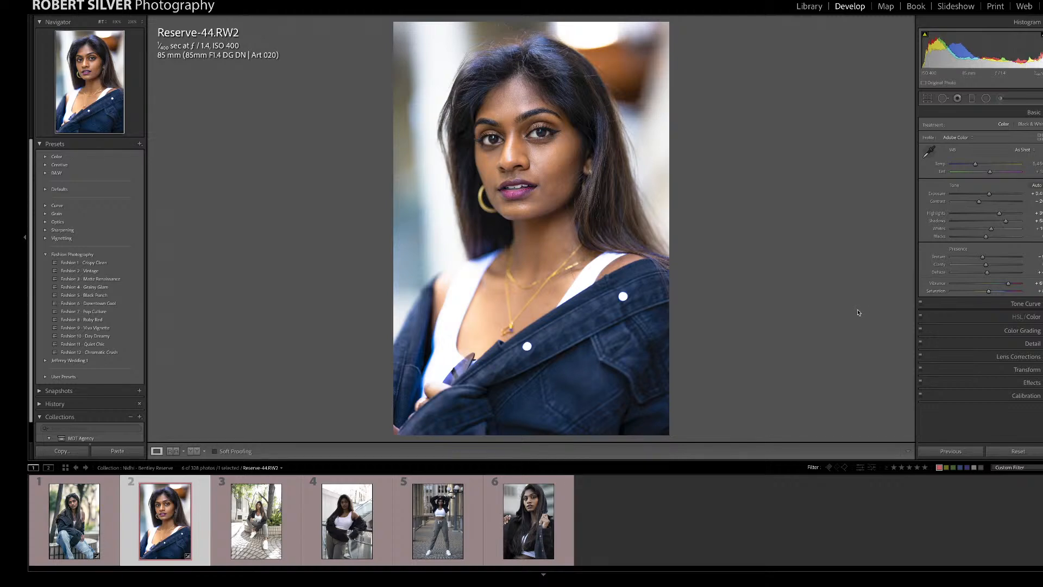
Step: Raise the sharpening Masking to about a third of its range, increase the sharpening Radius, and check the face up close
left_click(1032, 344)
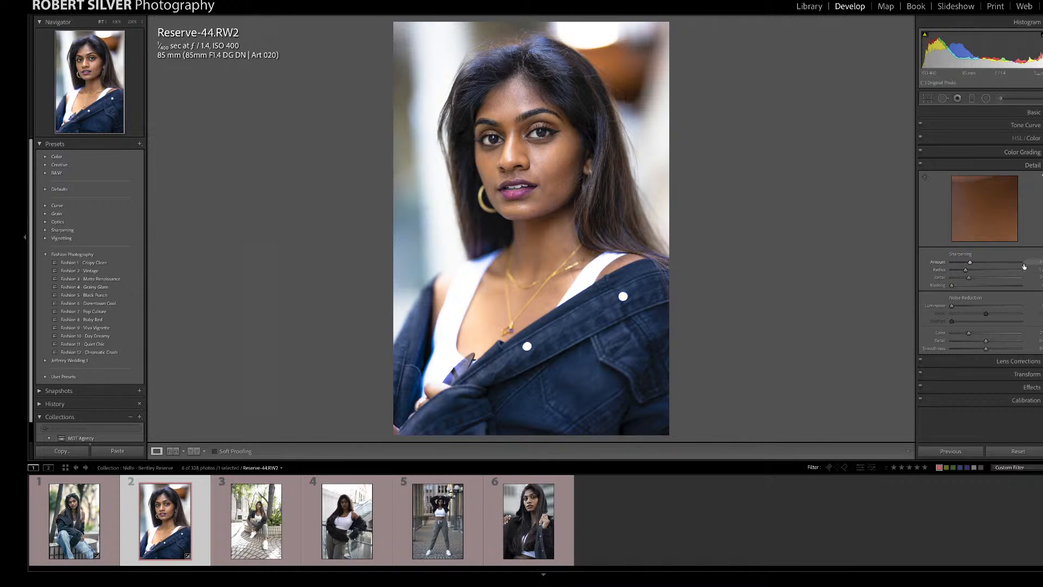
left_click_drag(953, 285, 978, 287)
left_click(979, 270)
left_click(536, 146)
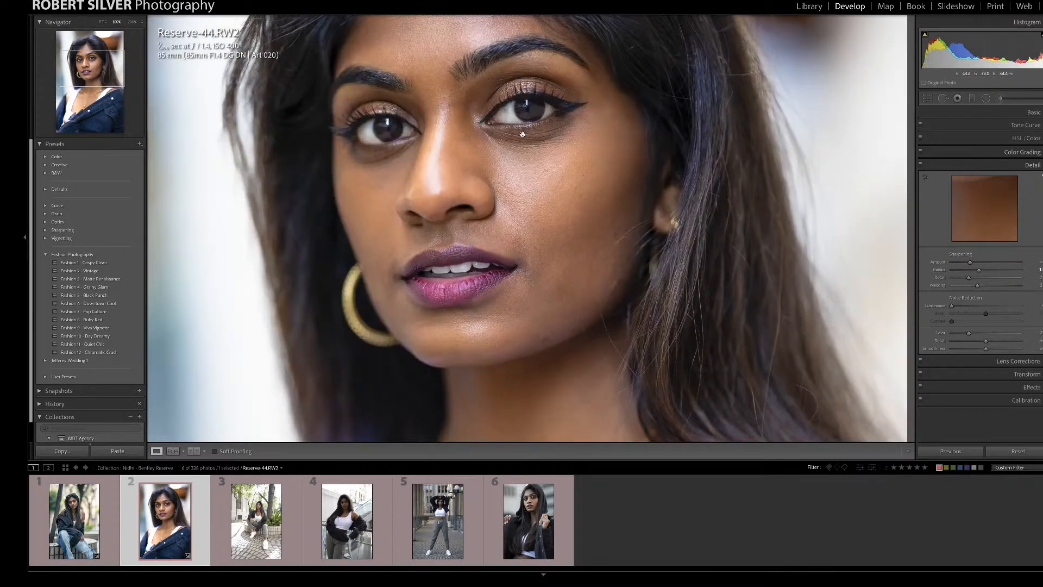
left_click(522, 134)
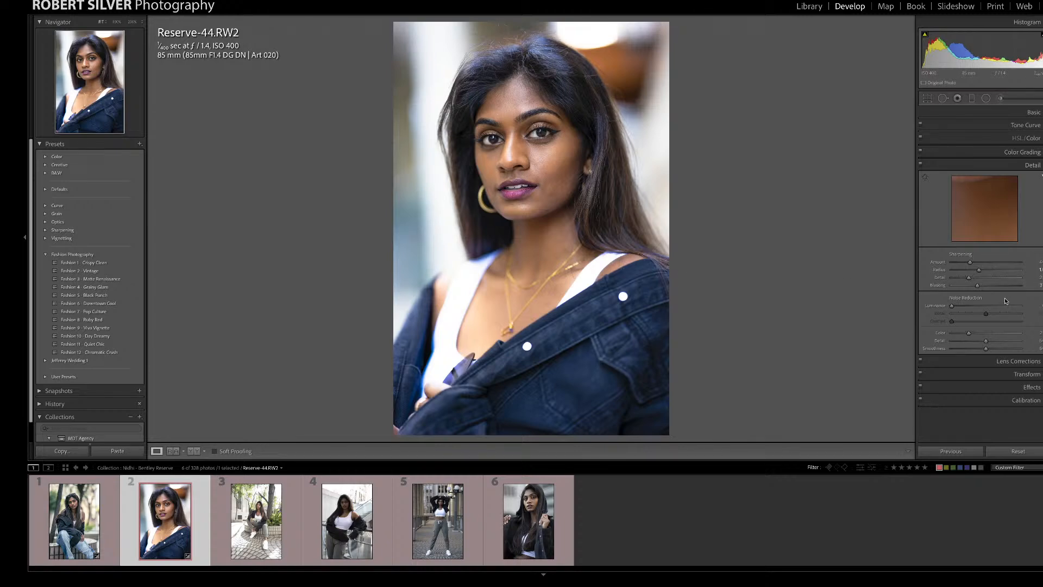
Step: Compare the edited Reserve-44.RW2 with its original version and inspect the face up close
key("backslash")
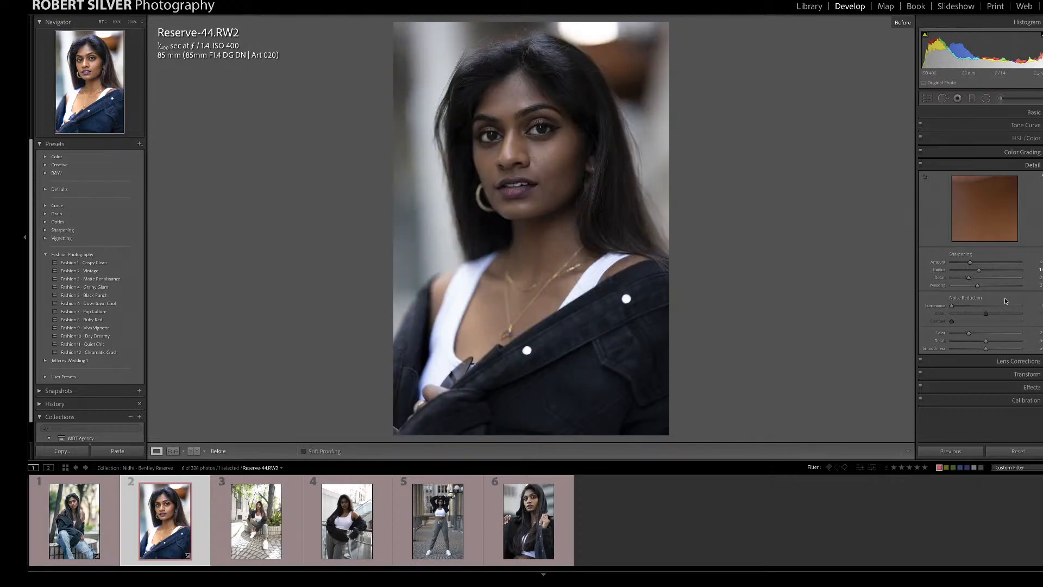
key("backslash")
key("backslash")
key("backslash")
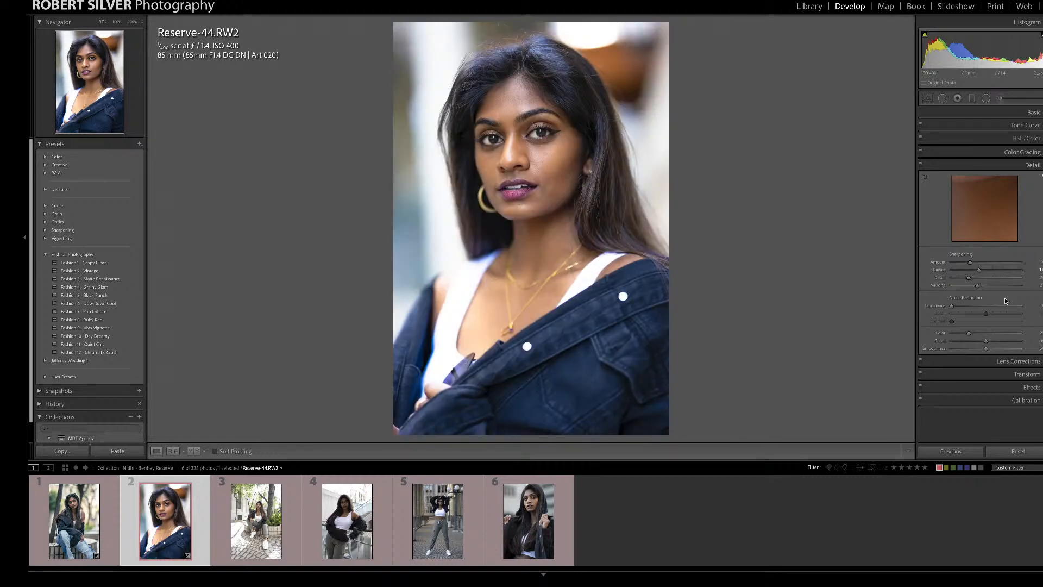
left_click(1039, 164)
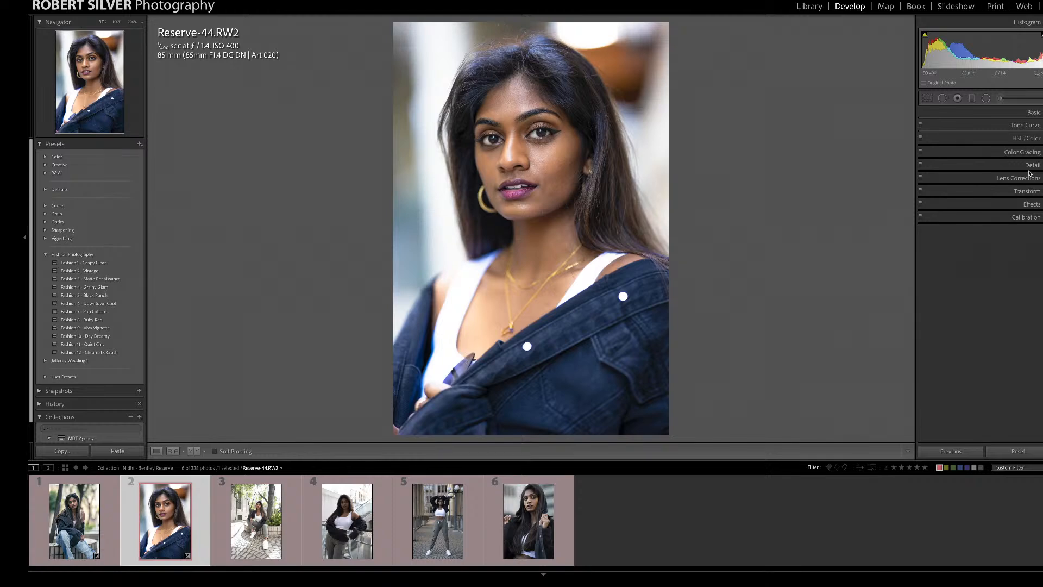
left_click(538, 133)
left_click(546, 132)
Step: Enable lens profile corrections and chromatic aberration removal for Reserve-44.RW2
left_click(1031, 205)
left_click(1033, 206)
left_click(1030, 193)
left_click(1030, 193)
left_click(1017, 181)
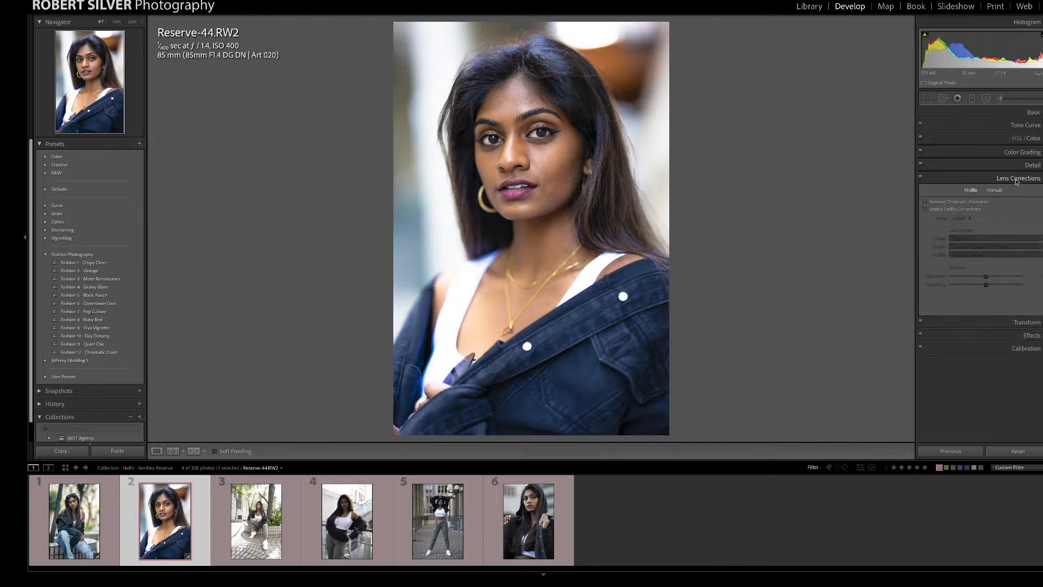
left_click(925, 210)
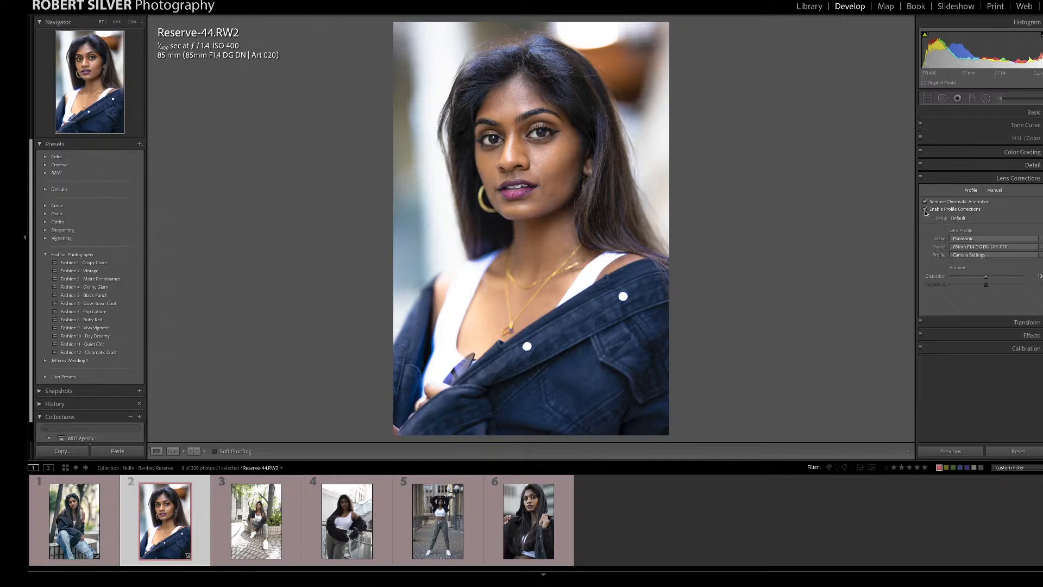
Step: Raise the purple Defringe Amount to nearly its maximum, narrow the Purple Hue range from its lower end, and check the face up close
left_click(996, 193)
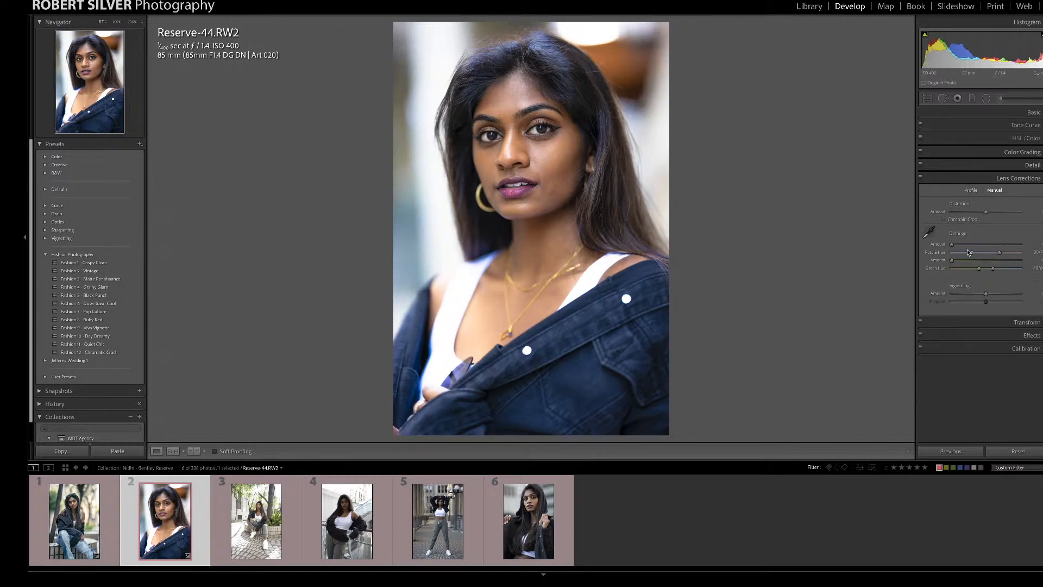
left_click_drag(952, 244, 858, 241)
left_click_drag(953, 244, 1020, 244)
left_click_drag(973, 253, 982, 254)
left_click(532, 129)
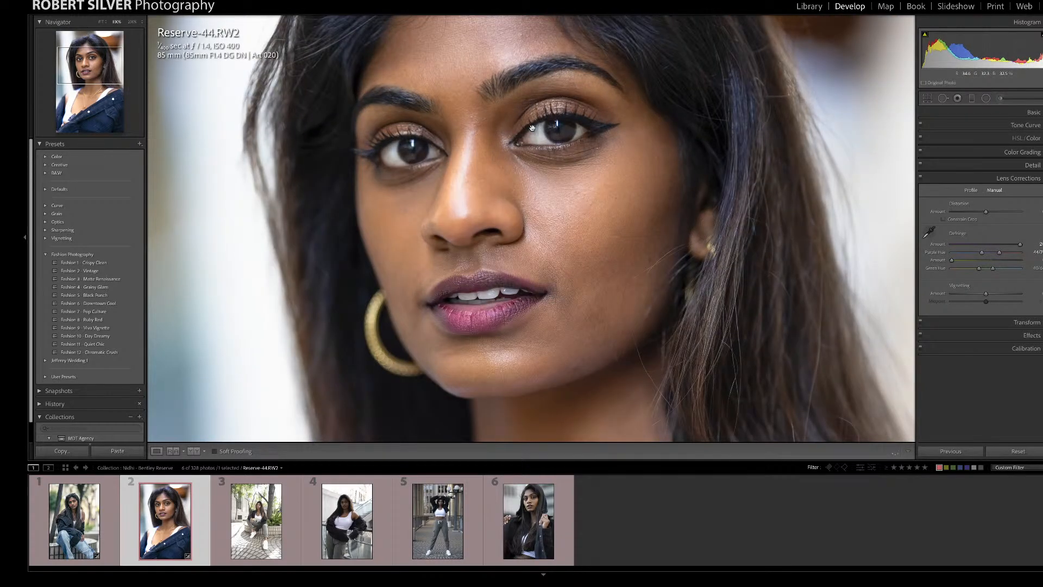
left_click(532, 128)
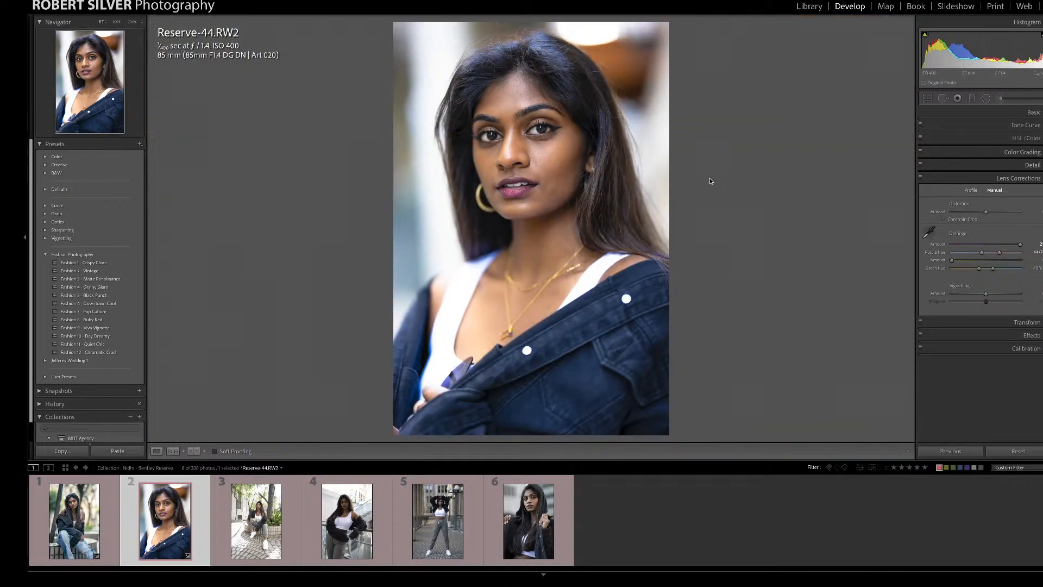
Step: Toggle between the original and edited versions of Reserve-44.RW2 to review the lens corrections and defringing
key("backslash")
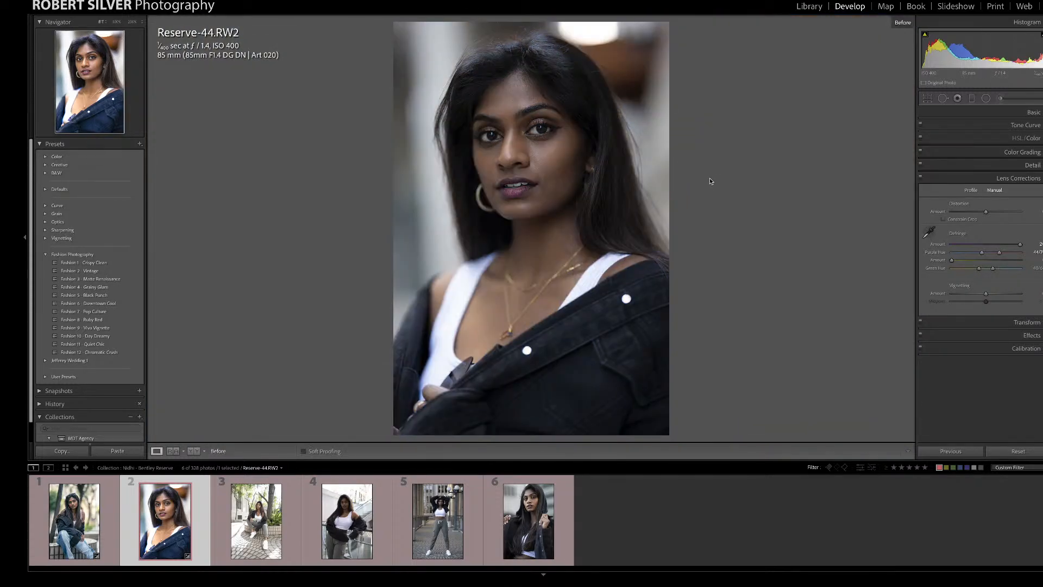
key("backslash")
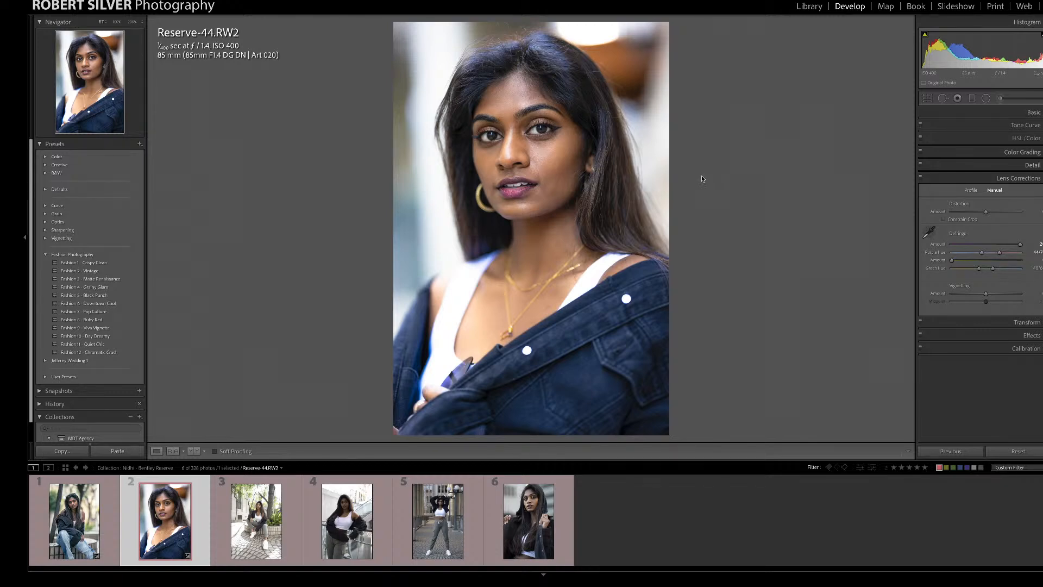
key("backslash")
key("backslash")
Step: Open Reserve-162.RW2, try out Fashion Photography presets, and apply Fashion 9 - Viva Vignette
key("Right")
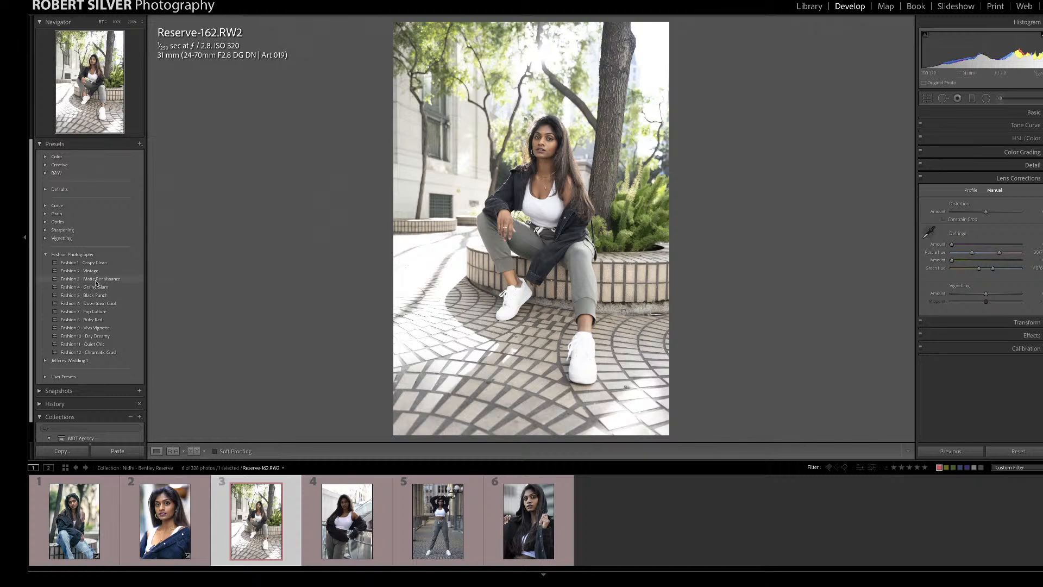
left_click(96, 328)
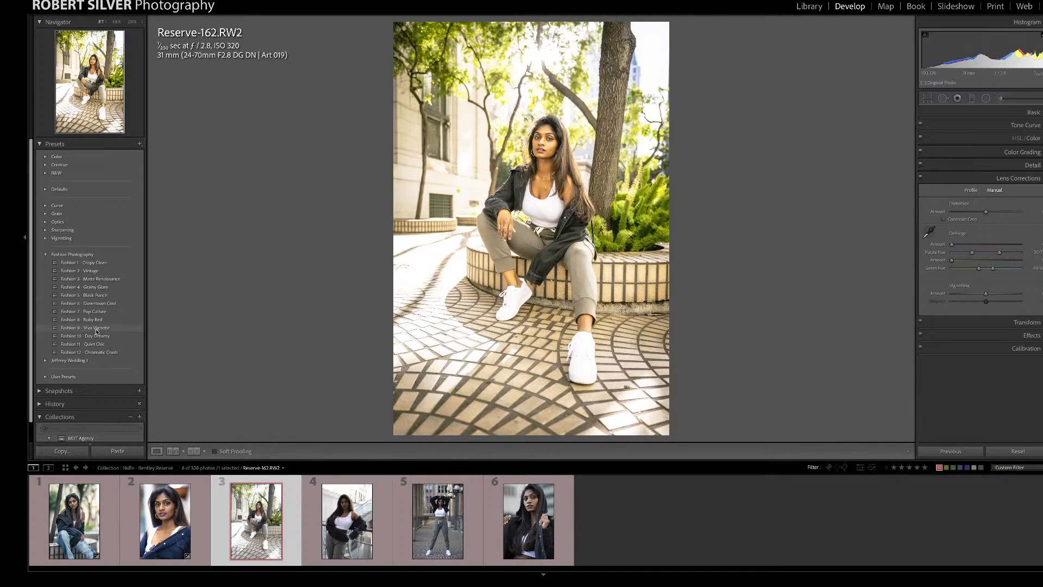
left_click(97, 336)
left_click(98, 328)
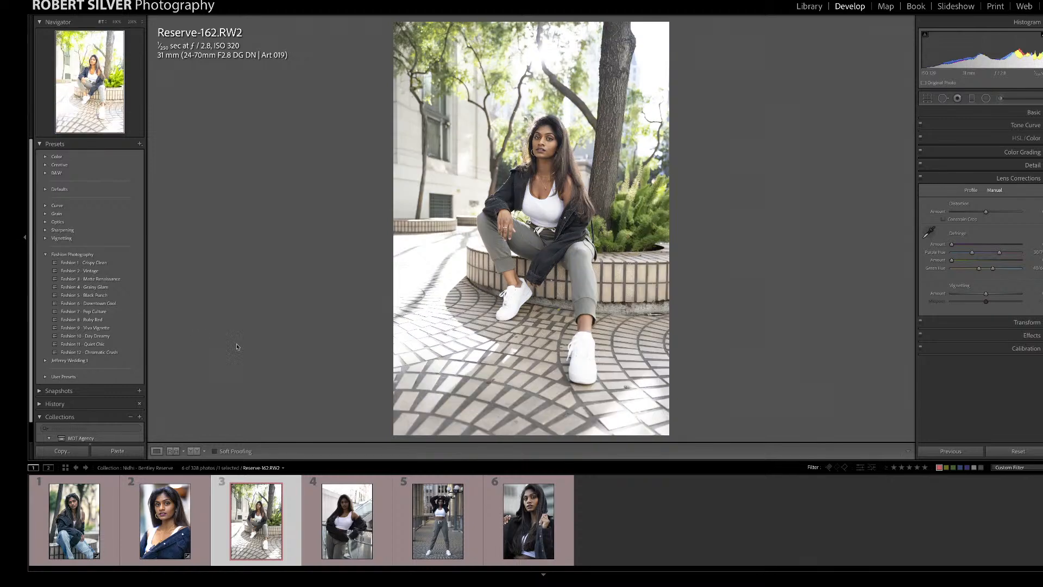
left_click(99, 334)
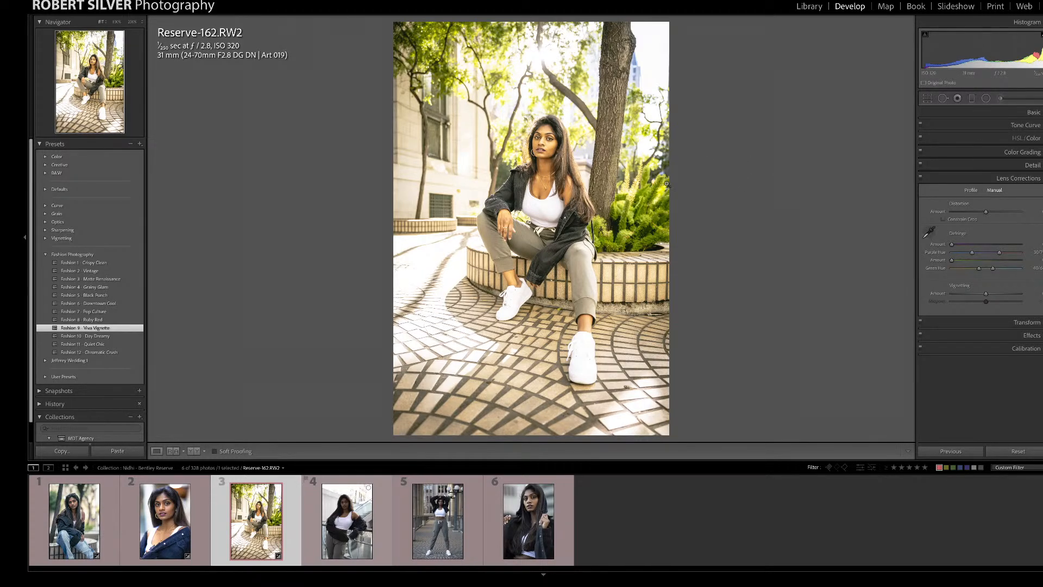
Step: Lower the Highlights of Reserve-162.RW2 to -100 and reduce the Exposure slightly
left_click(1031, 112)
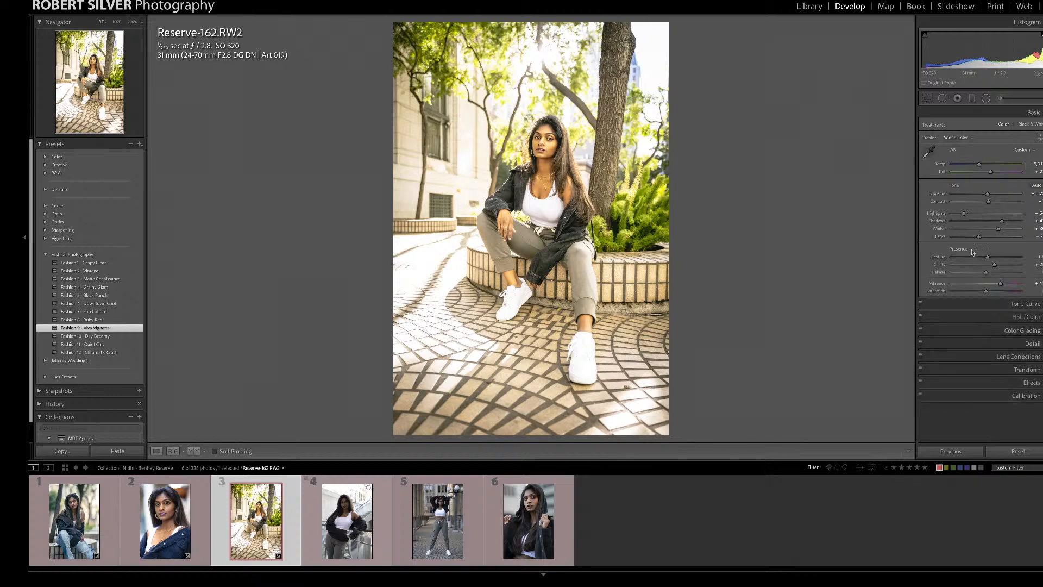
left_click(1002, 223)
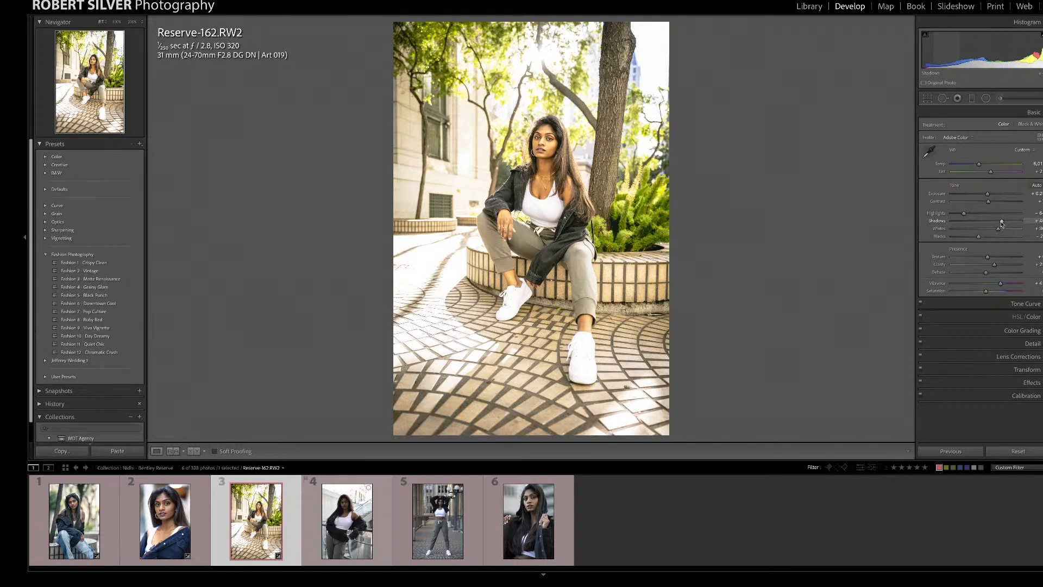
mouse_move(966, 216)
left_mouse_down()
mouse_move(975, 217)
mouse_move(945, 216)
left_mouse_up()
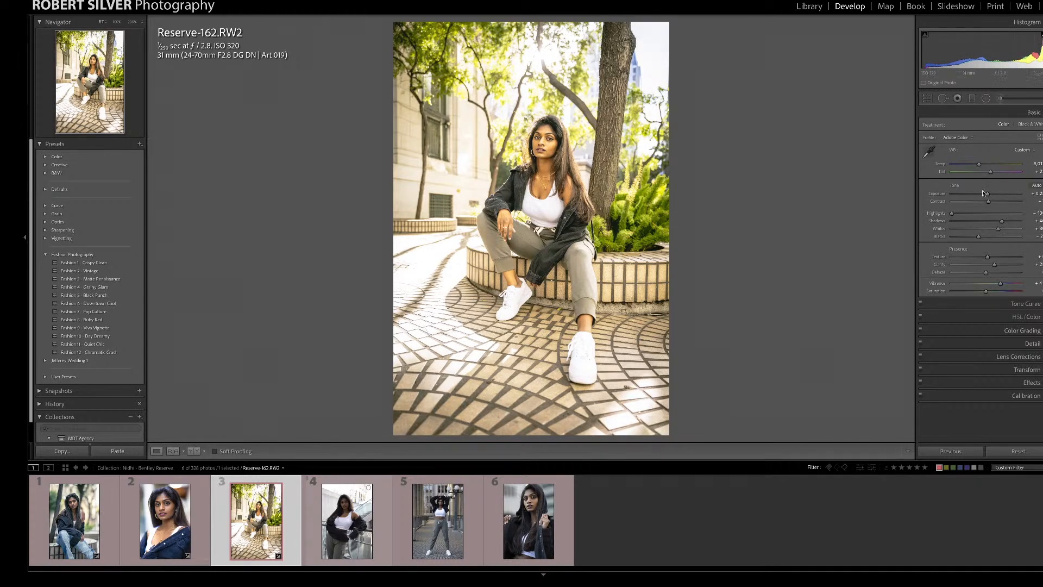
left_click_drag(988, 195, 986, 194)
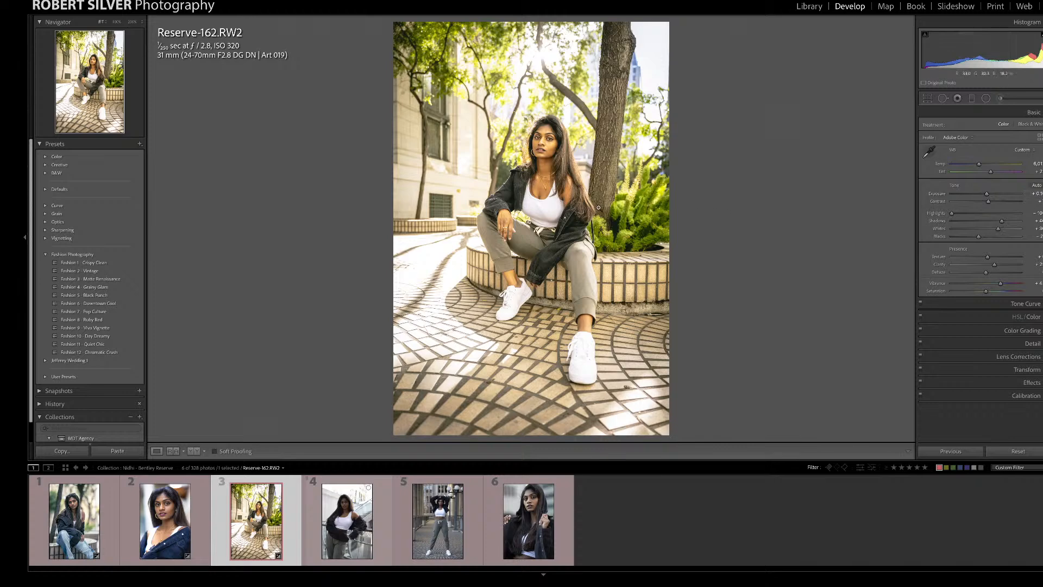
Step: Cool the white balance temperature to about 5,720, shift the Tint slightly toward magenta, and compare with the original
left_click_drag(979, 164, 978, 166)
left_click_drag(992, 175, 992, 174)
key("backslash")
key("backslash")
Step: Crop Reserve-162.RW2 slightly tighter from the lower edge, keeping the original aspect ratio
left_click(928, 98)
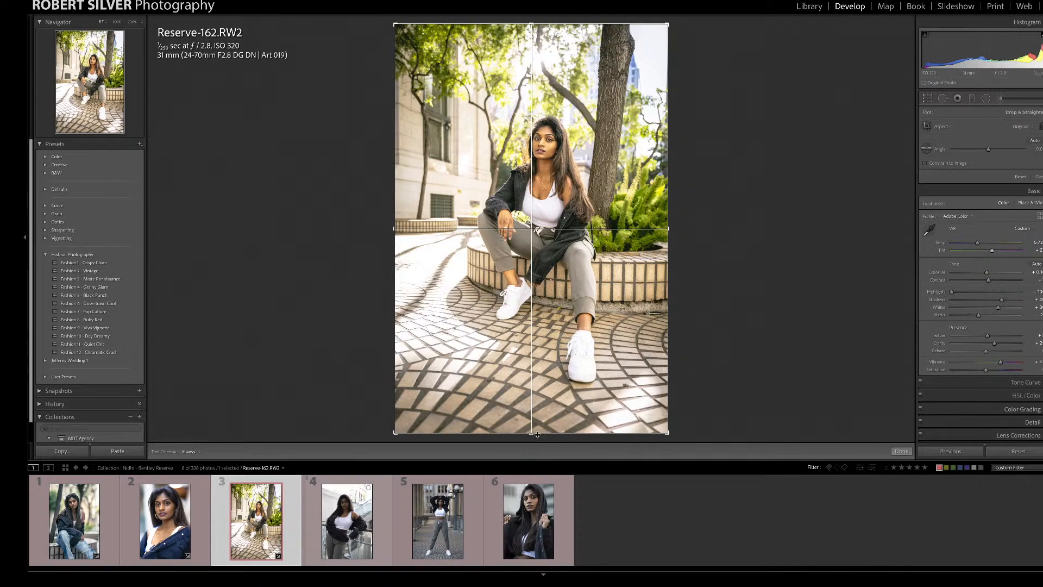
left_click_drag(538, 434, 535, 426)
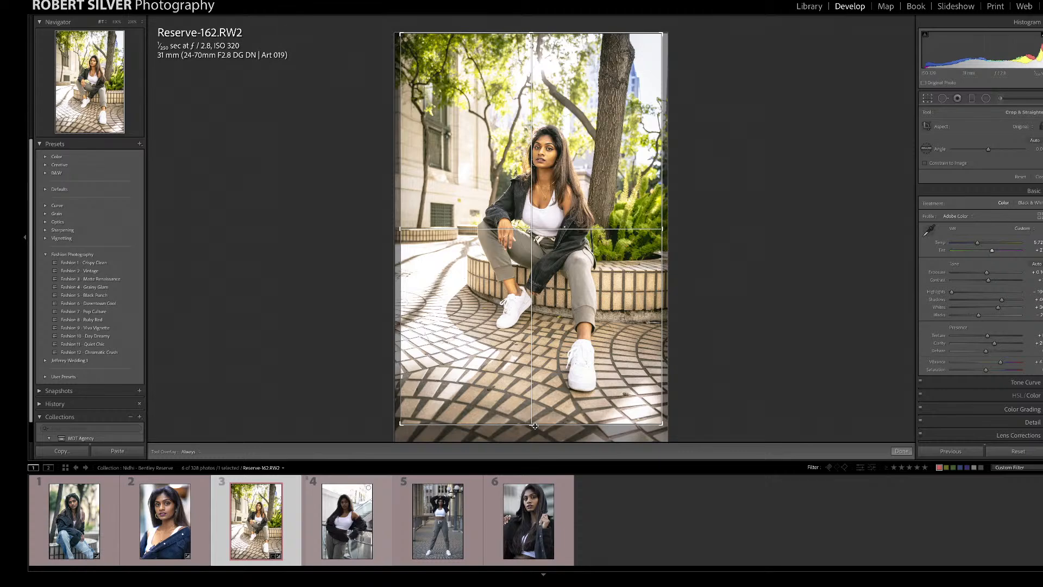
key("Return")
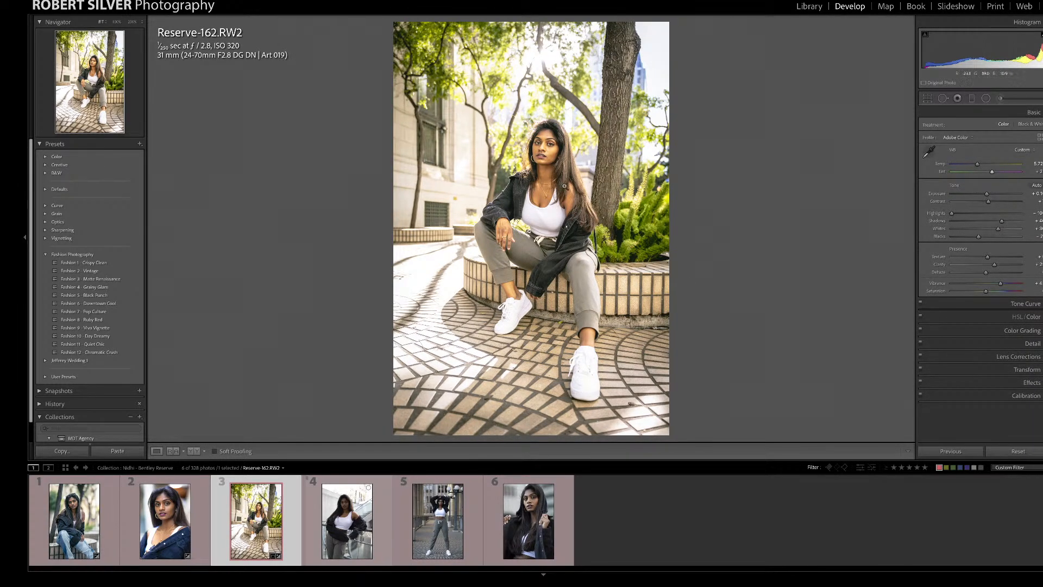
Step: Inspect Reserve-162.RW2 up close and side by side with its original, and open Reserve-170.RW2
left_click(544, 148)
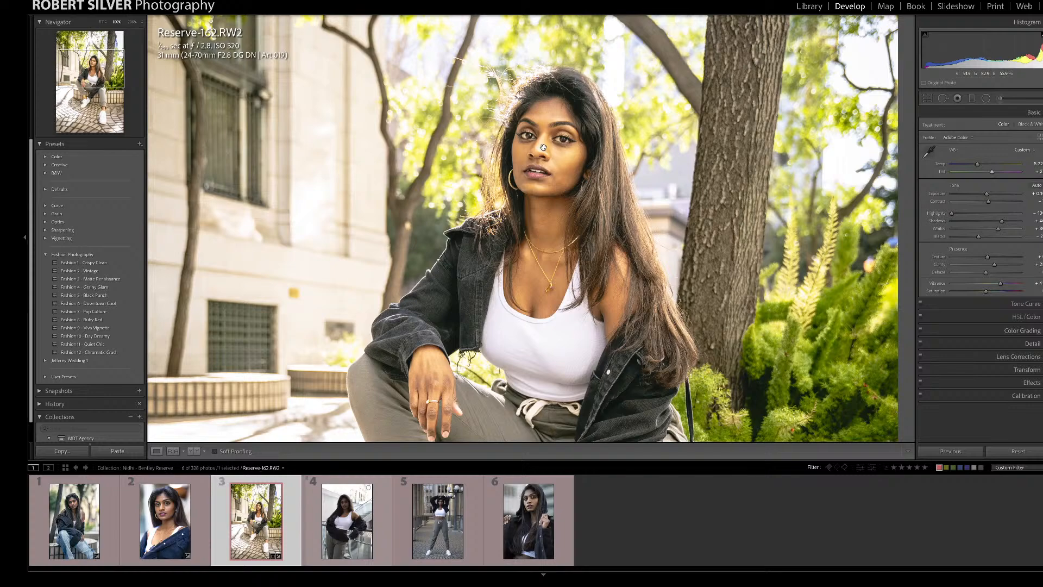
left_click(544, 147)
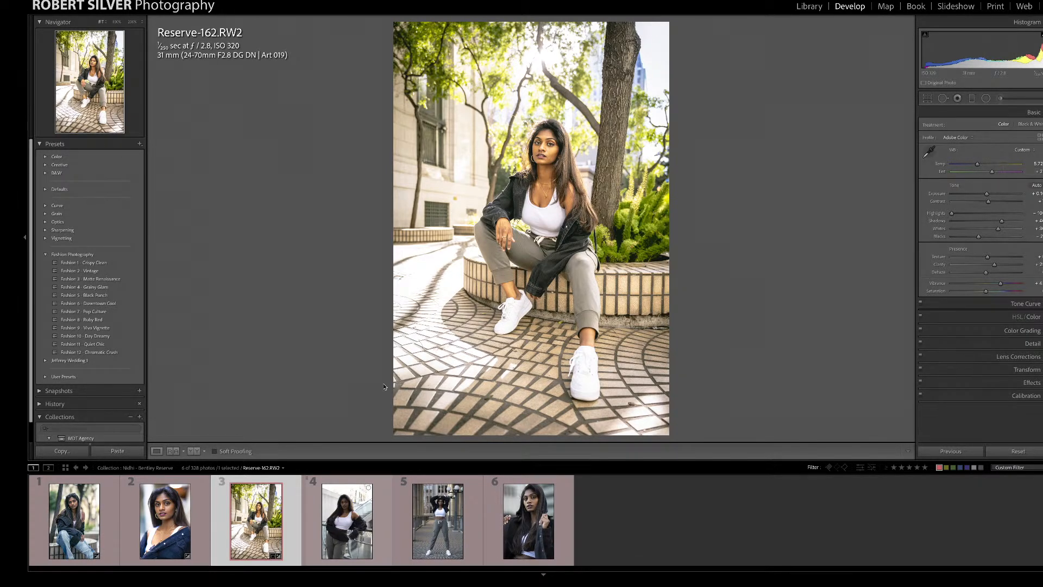
key("y")
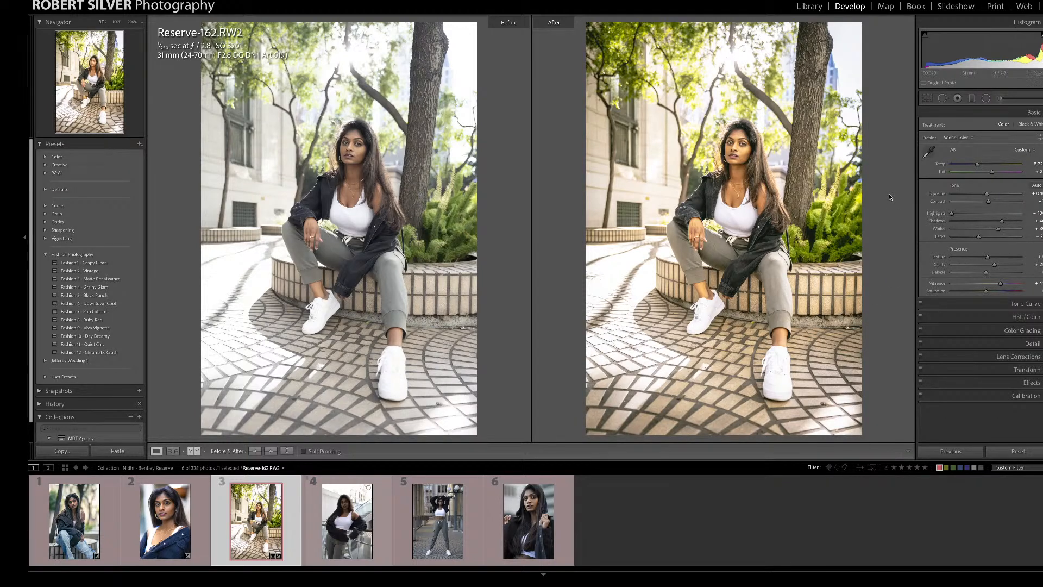
left_click(162, 452)
left_click(341, 523)
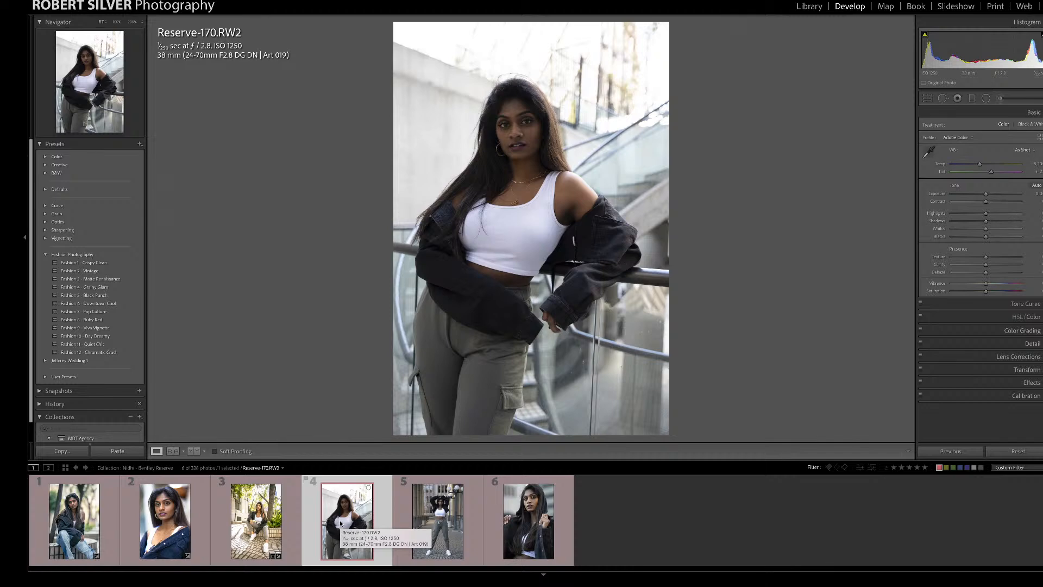
Step: Return to Reserve-22.RW2, raise its Exposure slightly, and reopen Reserve-44.RW2
left_click(98, 505)
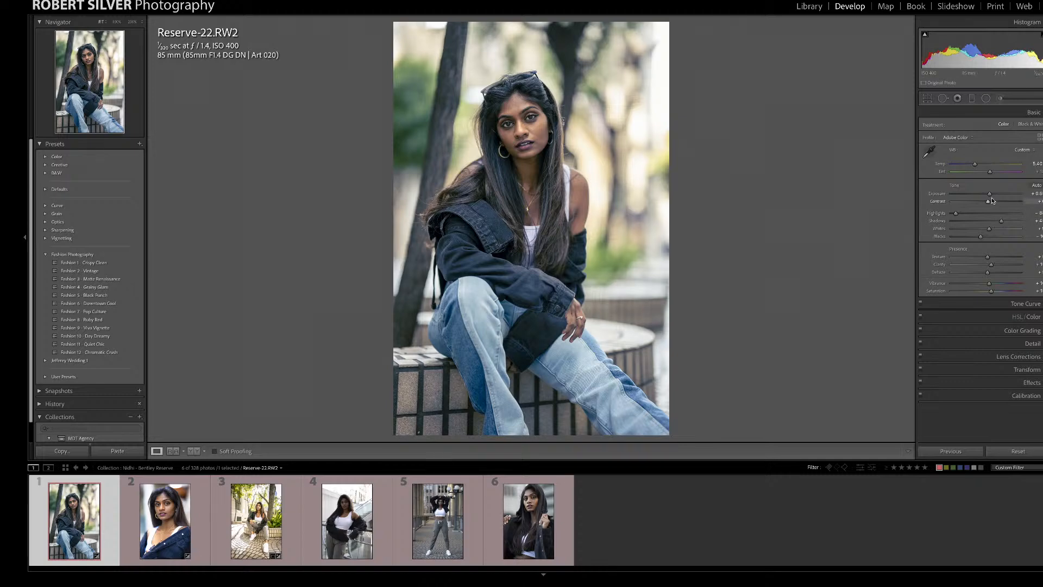
left_click_drag(992, 197, 993, 198)
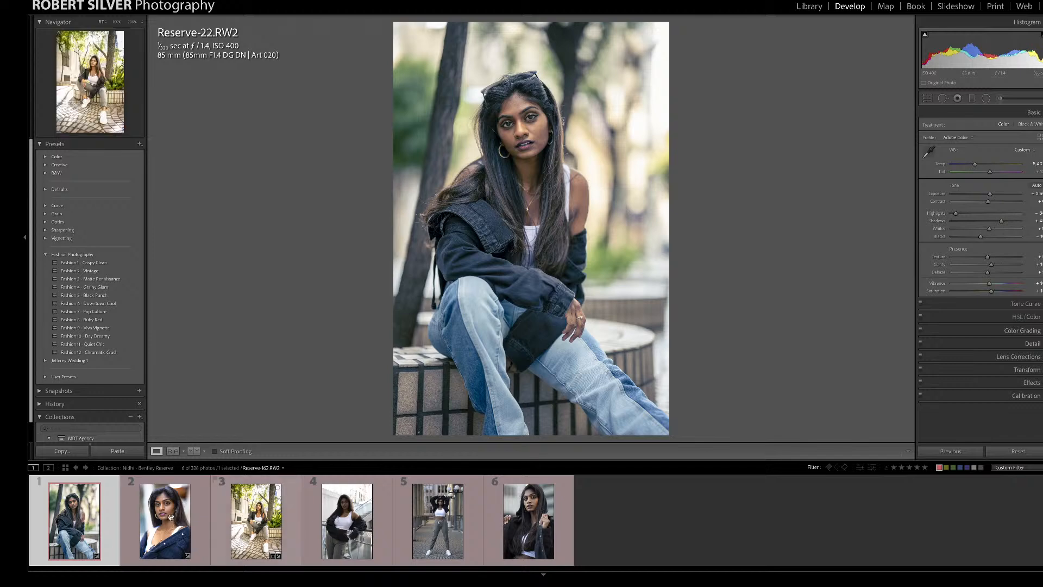
left_click(154, 533)
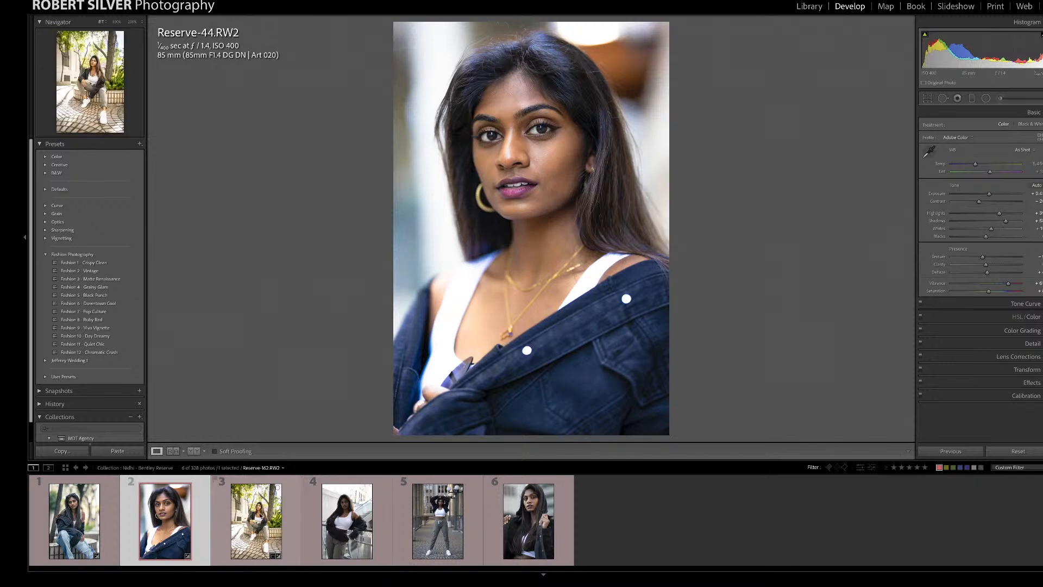
Step: Return to Reserve-162.RW2, cool its Temperature very slightly, and reopen Reserve-170.RW2
left_click(259, 516)
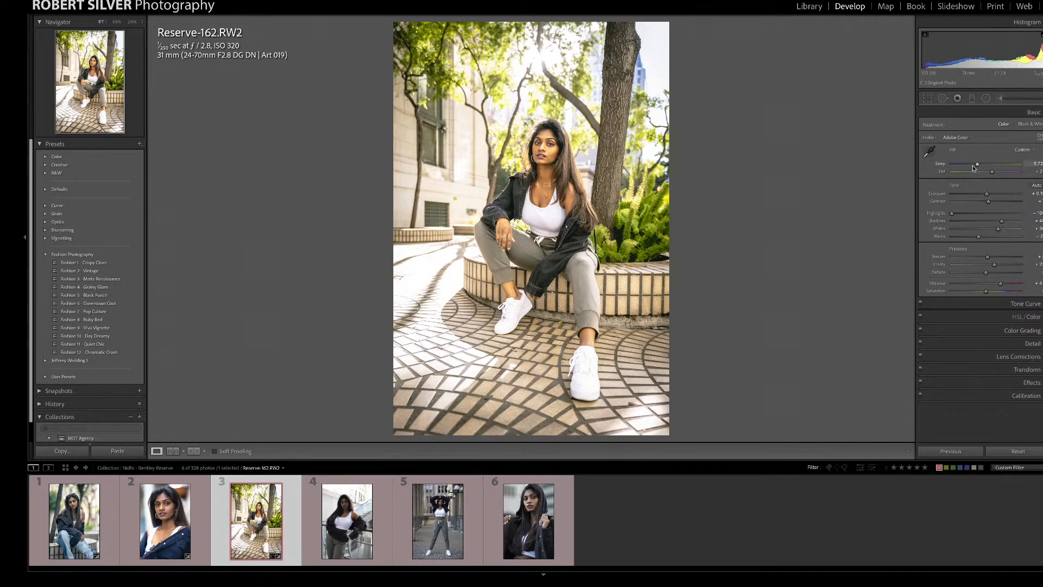
left_click_drag(979, 164, 978, 166)
left_click(347, 521)
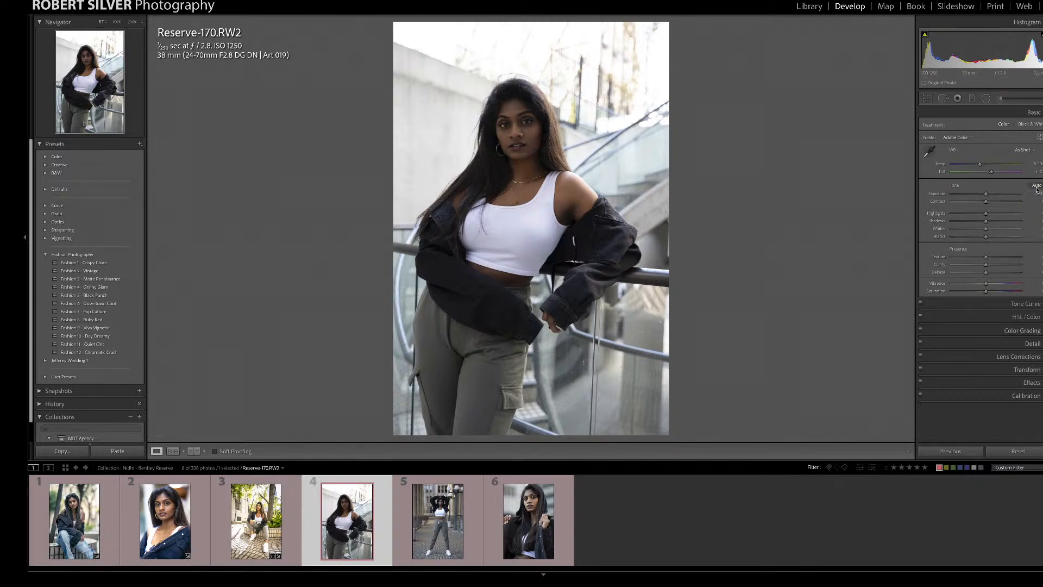
Step: Switch to Messages and send the reply "Ok stop testing" in the most recent conversation
mouse_move(546, 576)
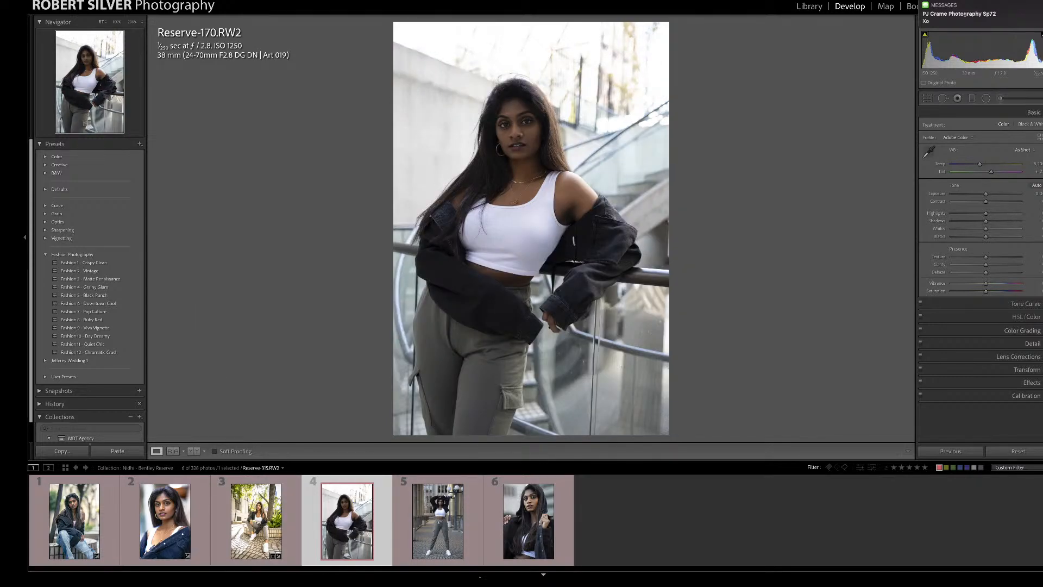
left_click(494, 547)
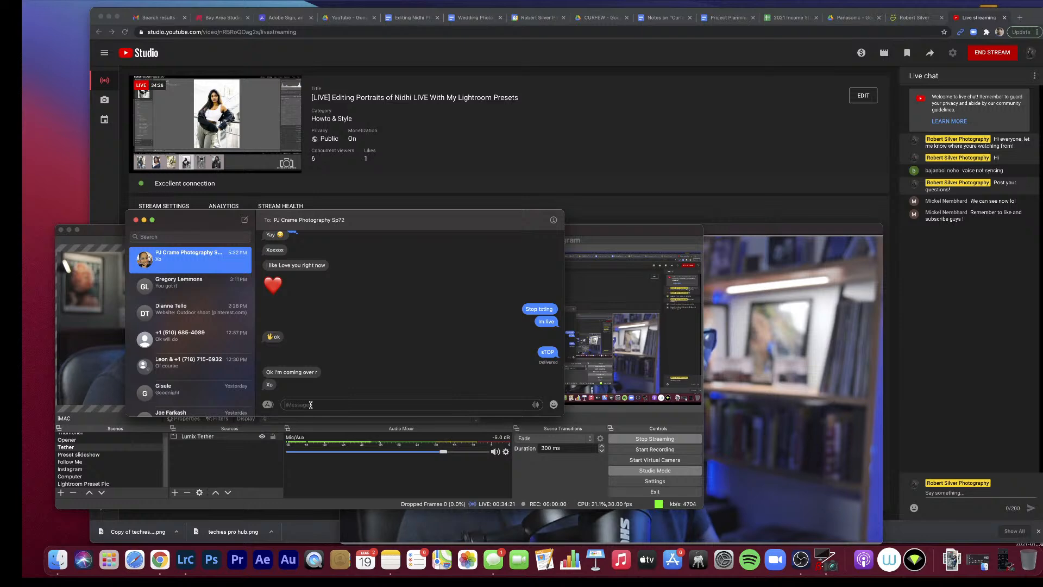
left_click(311, 405)
type("Ok stop t")
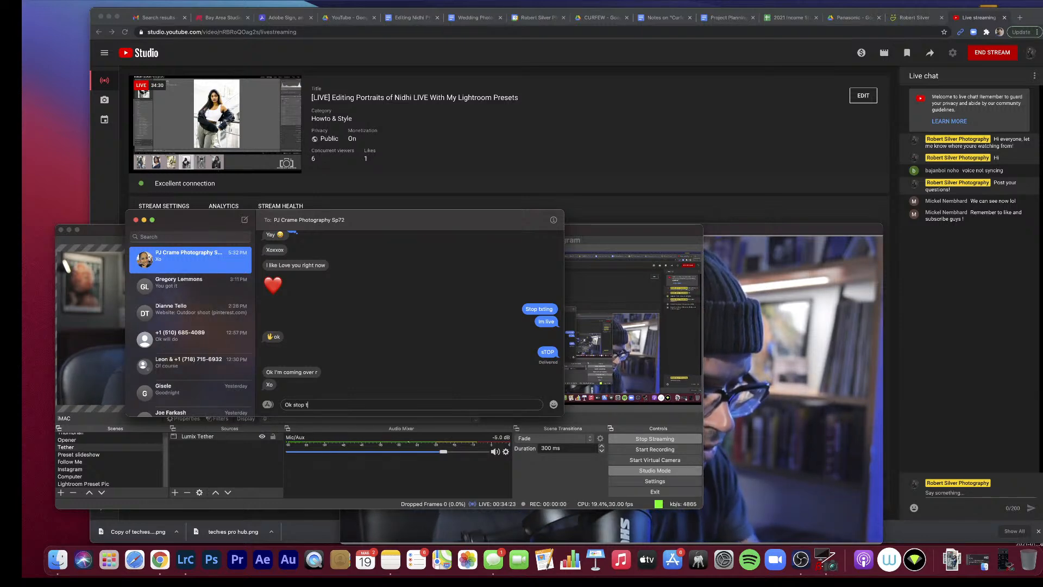
type("exting")
key("Return")
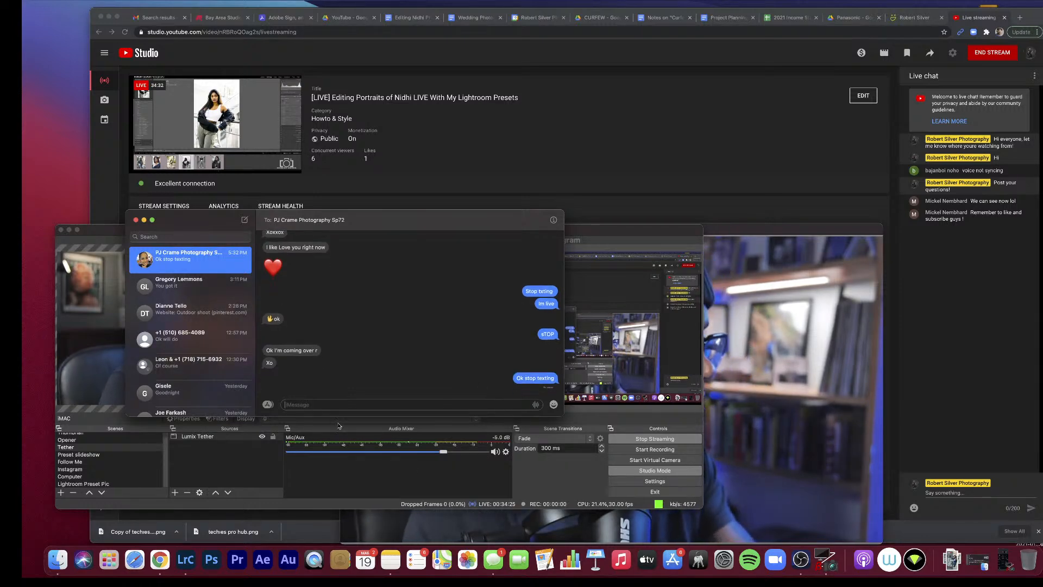
Step: Switch back to Lightroom Classic, apply the Fashion 3 - Matte Renaissance preset to Reserve-170.RW2, and lower its Exposure slightly
left_click(199, 557)
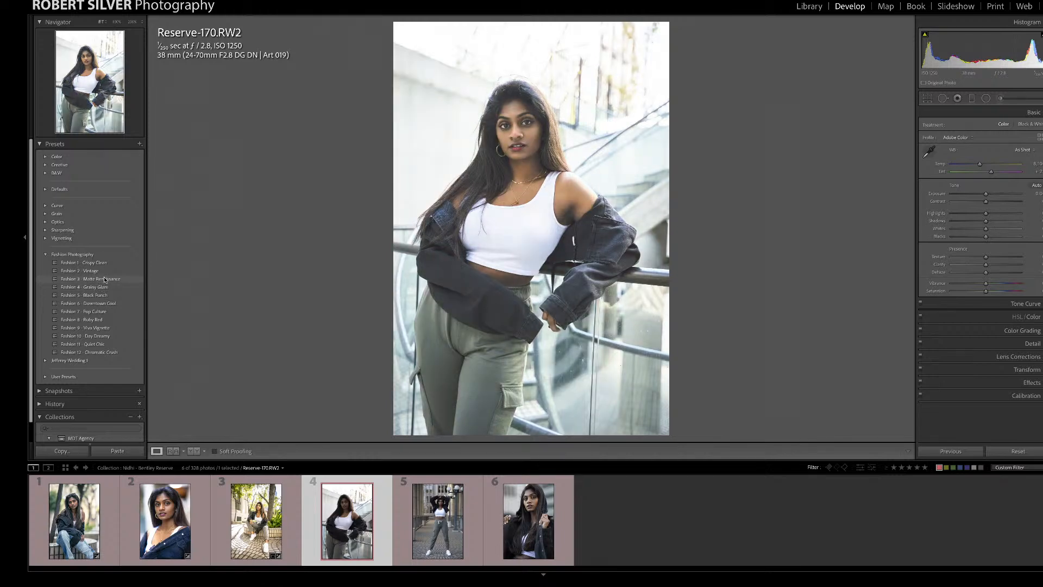
left_click(105, 279)
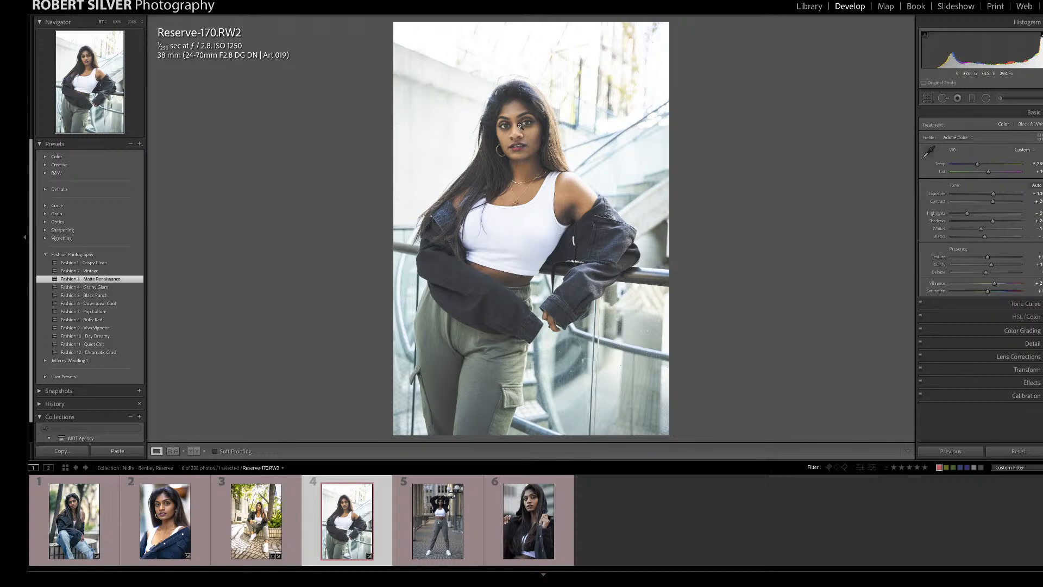
left_click_drag(994, 193, 993, 194)
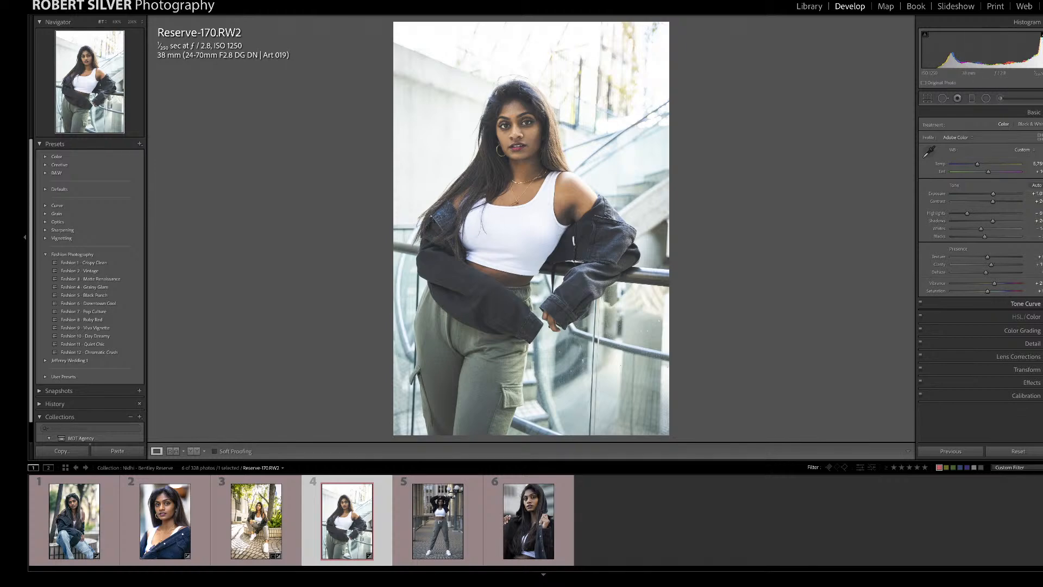
Step: Raise the Luminance of the green tones slightly in the HSL/Color adjustments of Reserve-170.RW2
left_click(1026, 317)
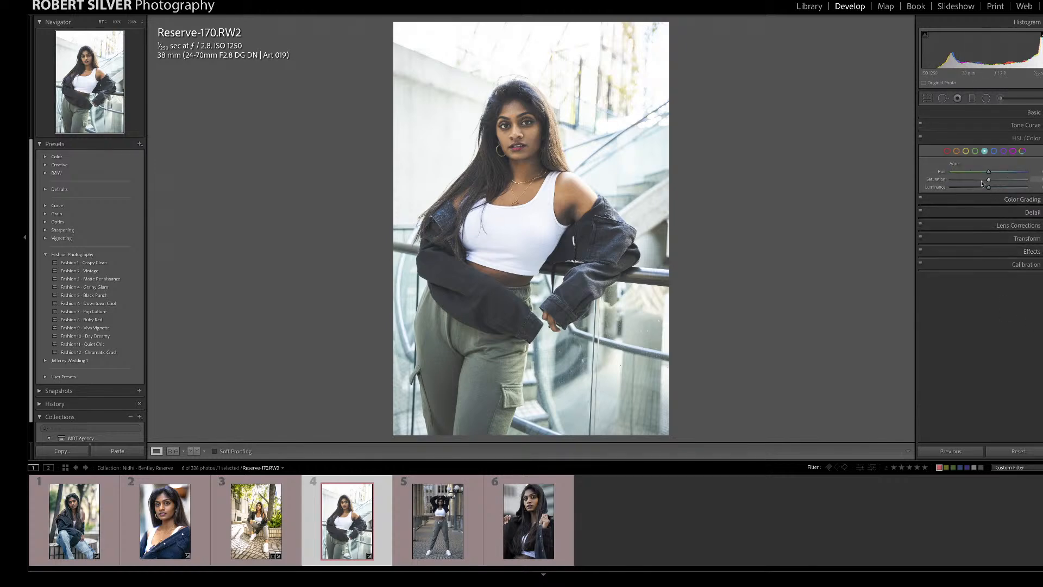
left_click(976, 152)
mouse_move(990, 189)
left_mouse_down()
mouse_move(1000, 188)
mouse_move(991, 189)
left_mouse_up()
left_click(1025, 138)
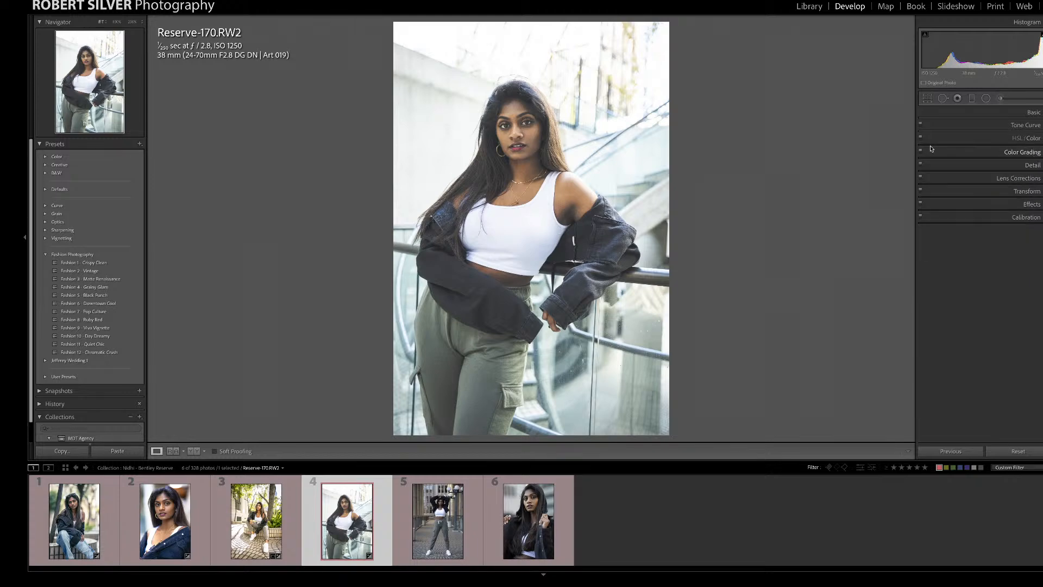
Step: Examine Reserve-170.RW2 up close and review its Detail, Effects, Tone Curve and Basic settings
left_click(523, 183)
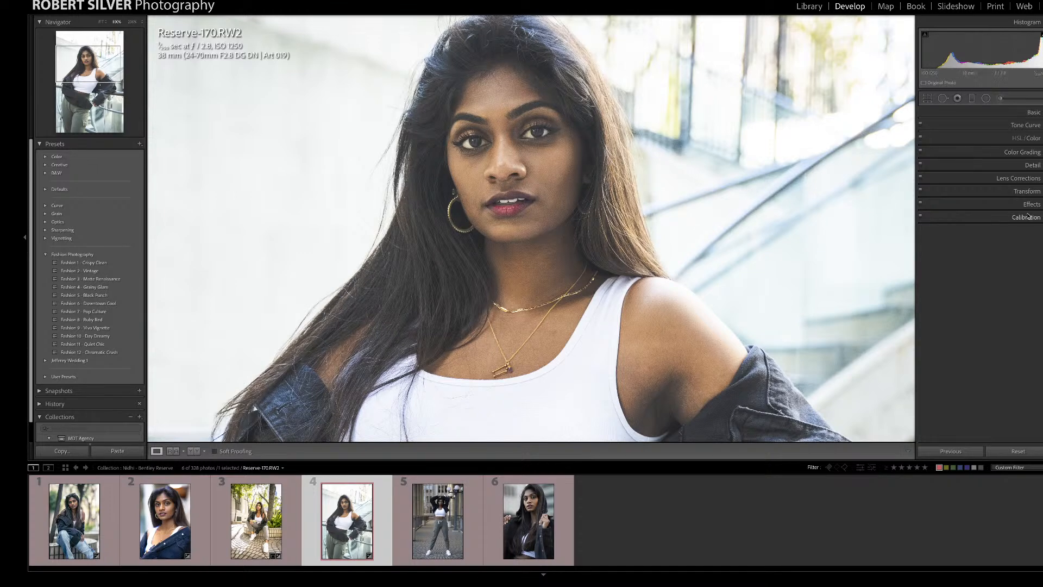
left_click(1034, 167)
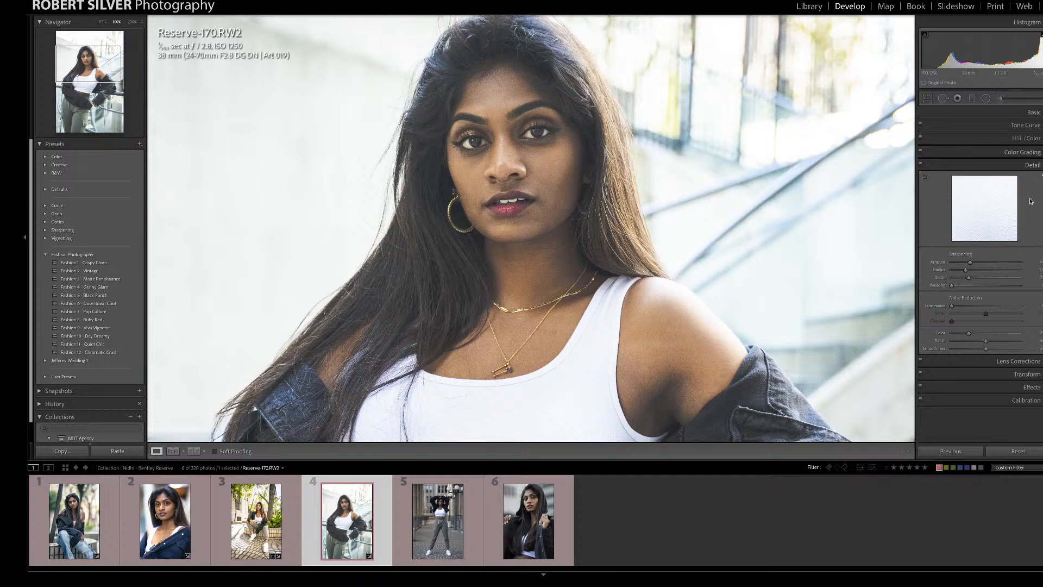
left_click(1032, 165)
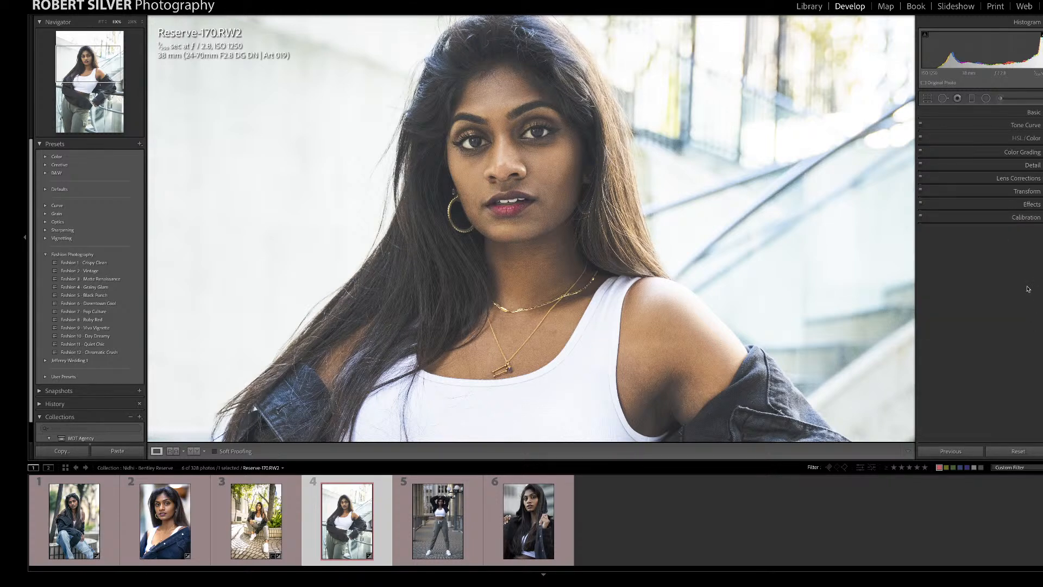
left_click(1033, 204)
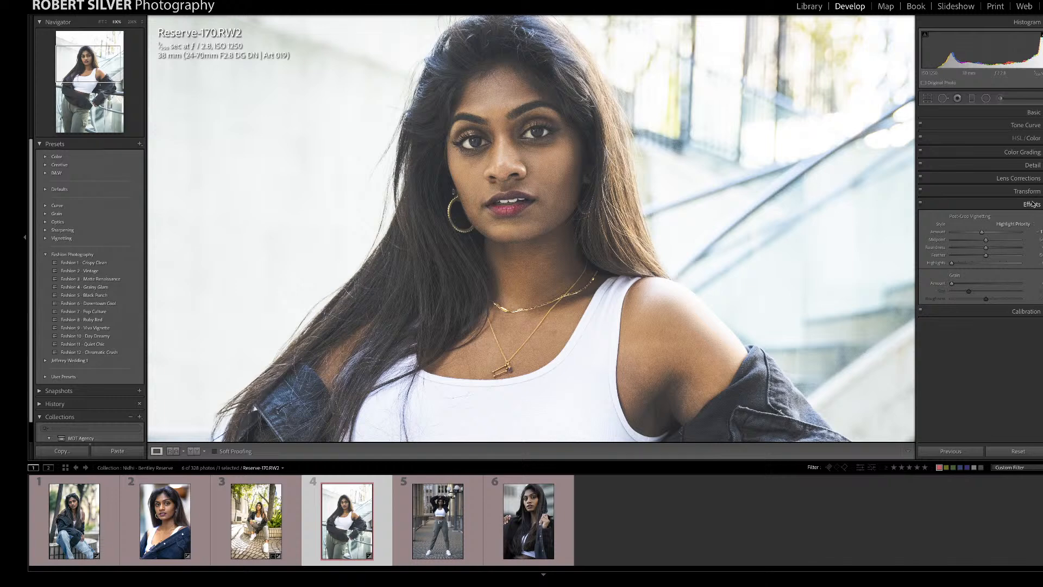
left_click(1033, 203)
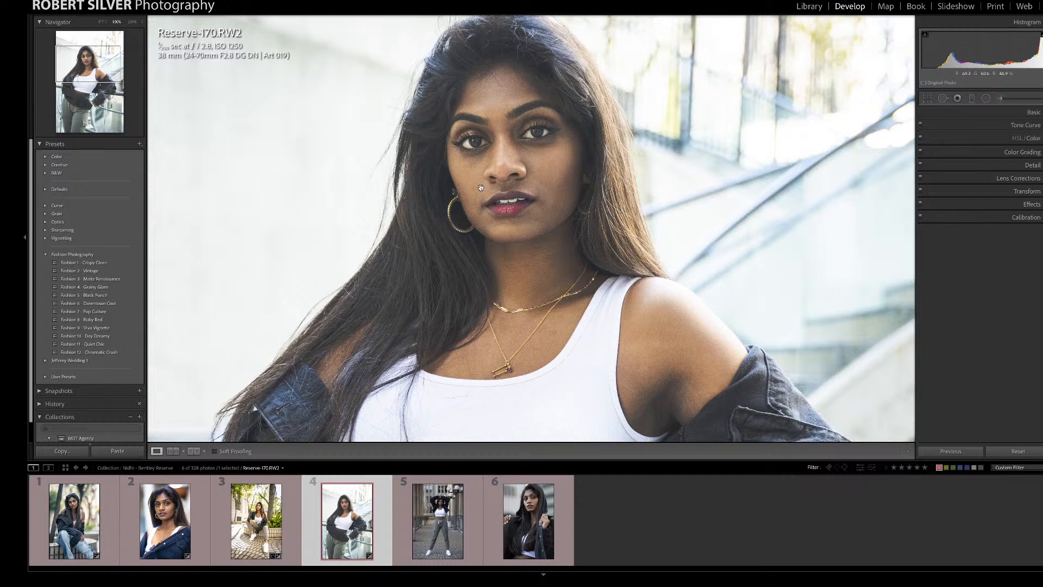
left_click(1026, 125)
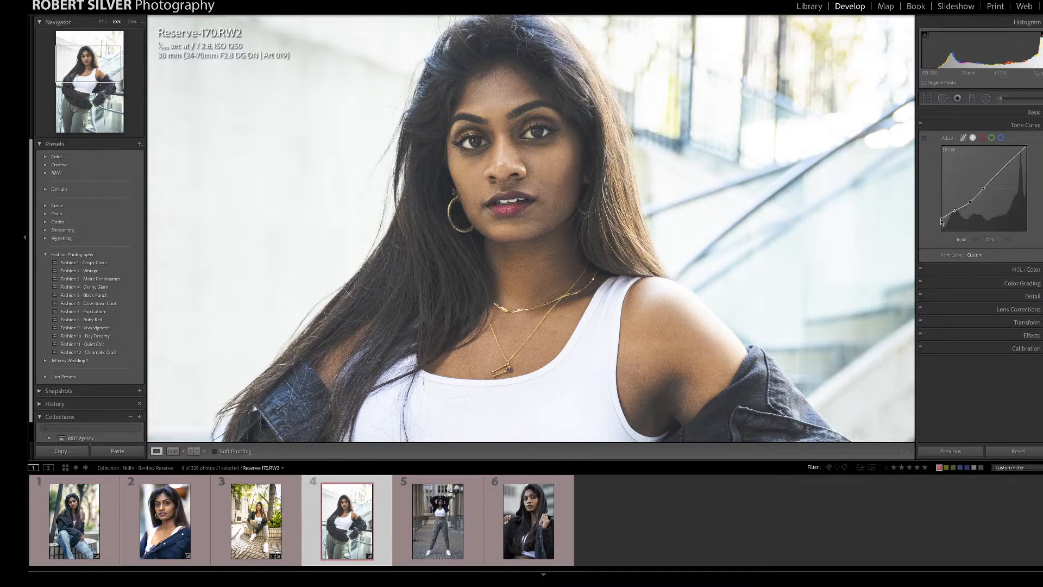
left_click(1032, 112)
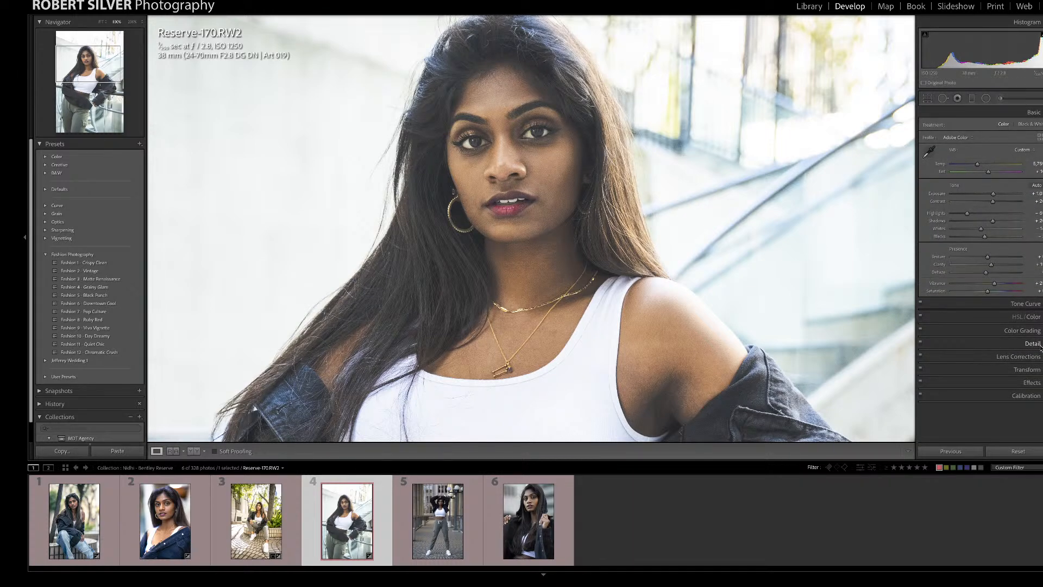
left_click(1035, 383)
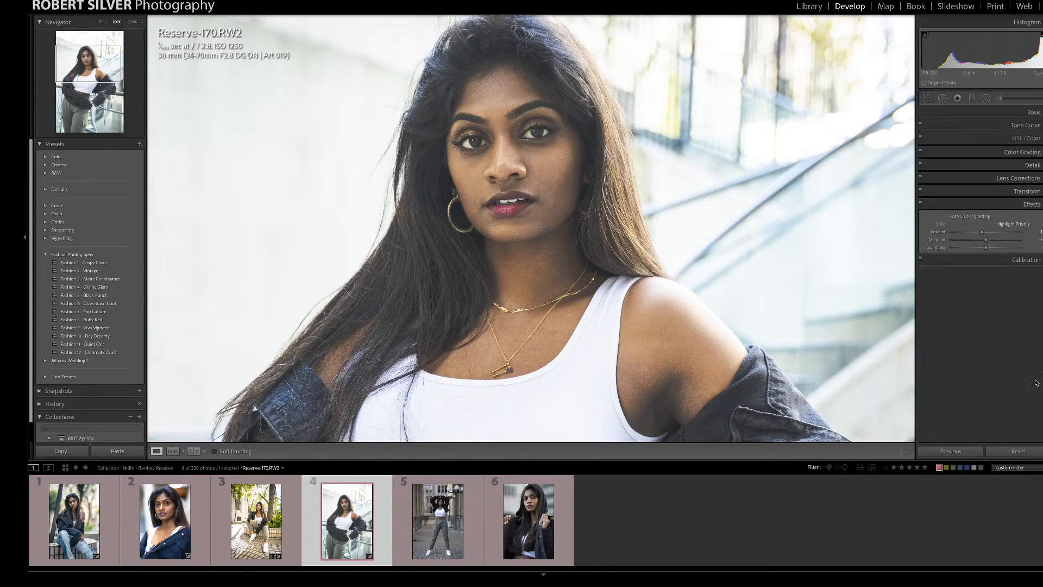
left_click(1031, 204)
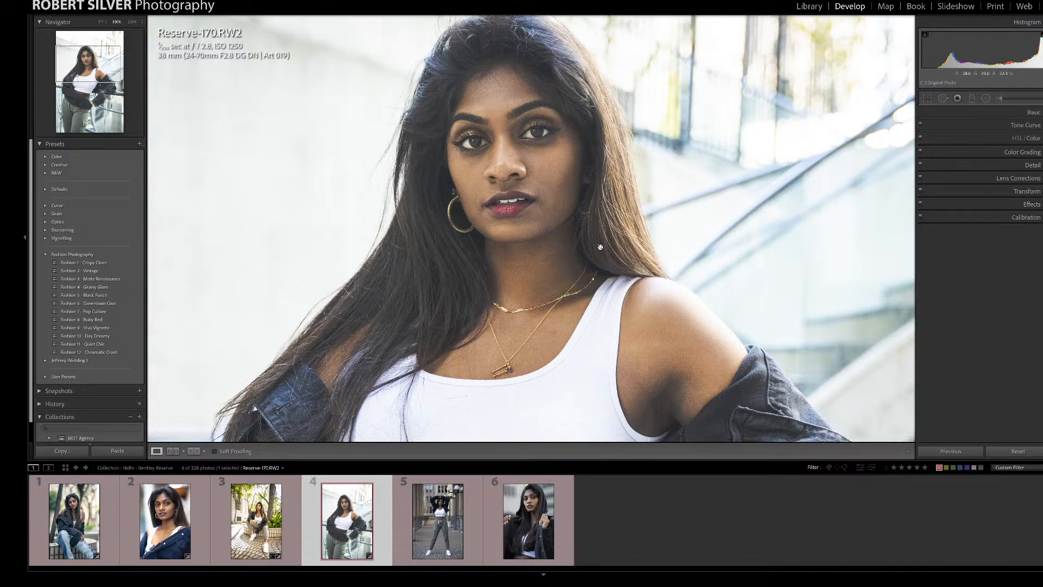
left_click(539, 217)
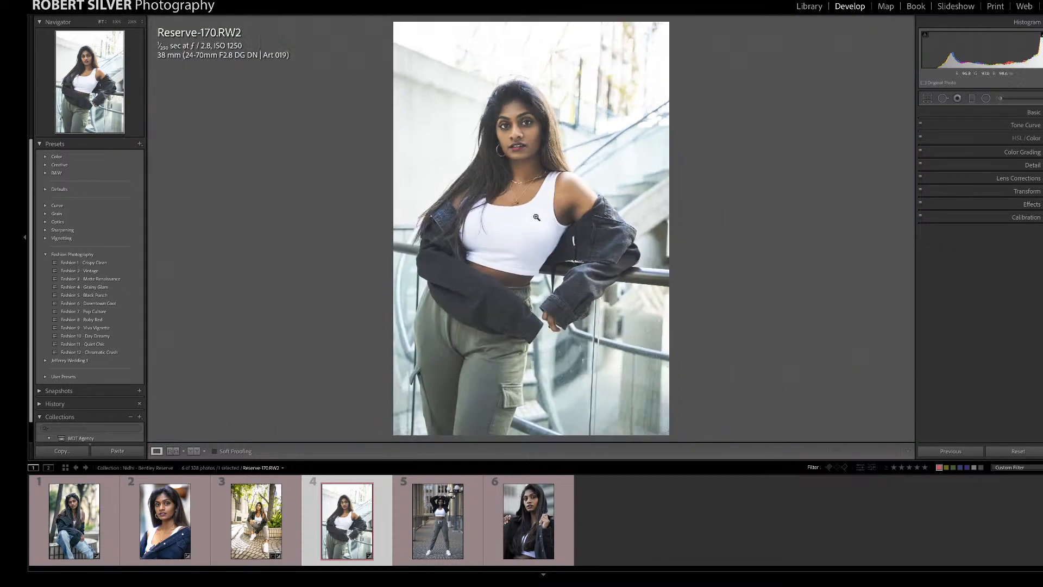
Step: Lower the tone curve's shadow point to input 37, output about 51, and compare Reserve-170.RW2 with its original
left_click(1036, 125)
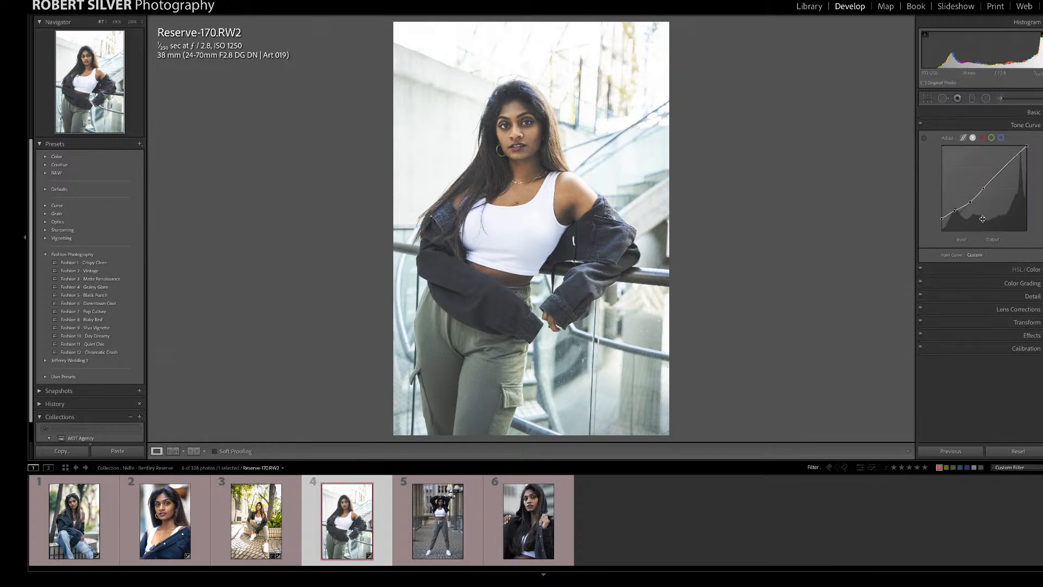
left_click_drag(955, 216, 952, 215)
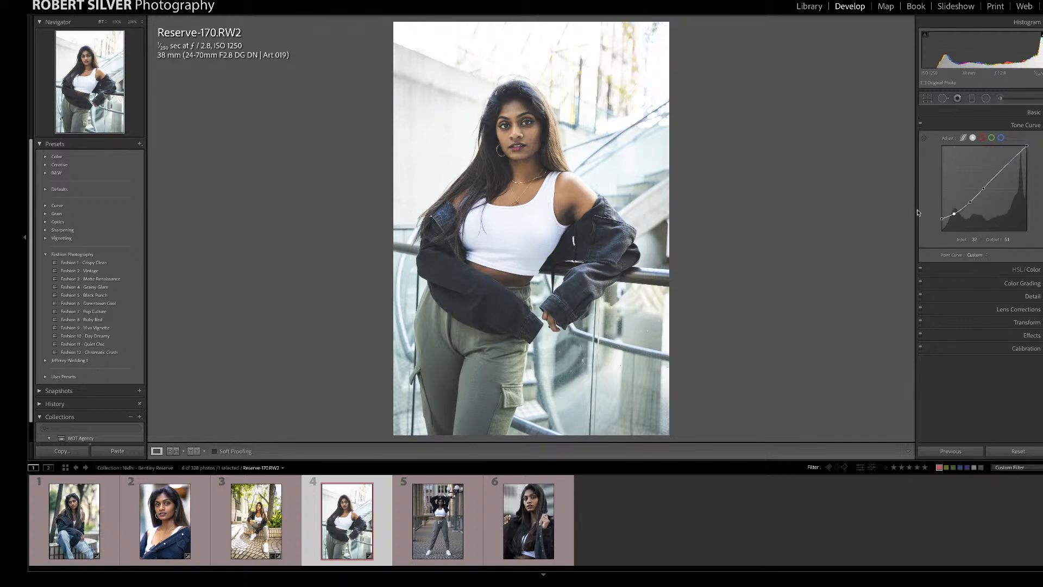
left_click(587, 235)
left_click_drag(559, 241, 885, 140)
left_click(673, 178)
key("y")
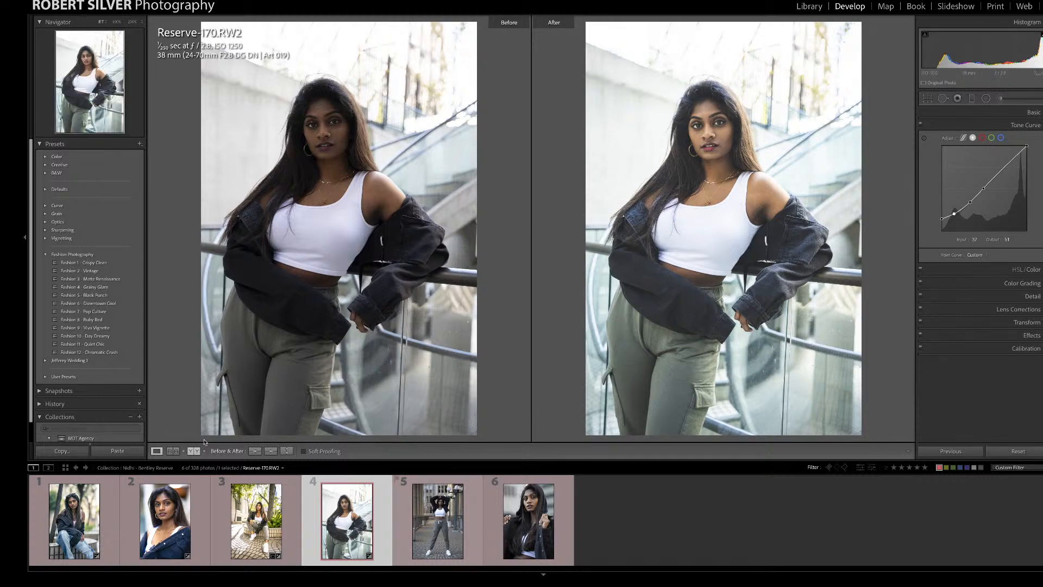
left_click(156, 451)
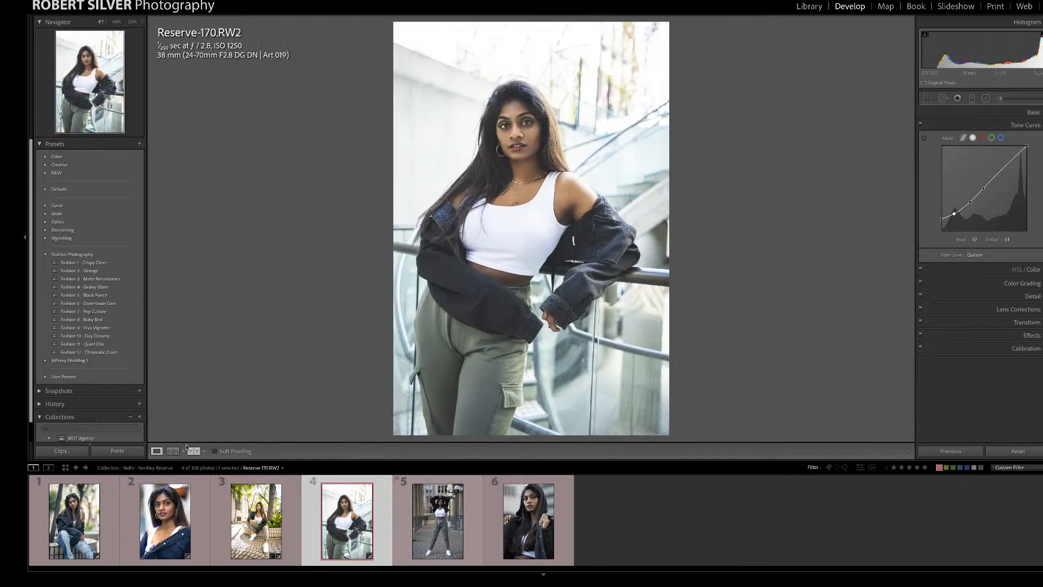
Step: On Reserve-259.RW2, compare previews of the Fashion 11 and Fashion 12 presets and apply Fashion 11 - Quiet Chic
left_click(432, 485)
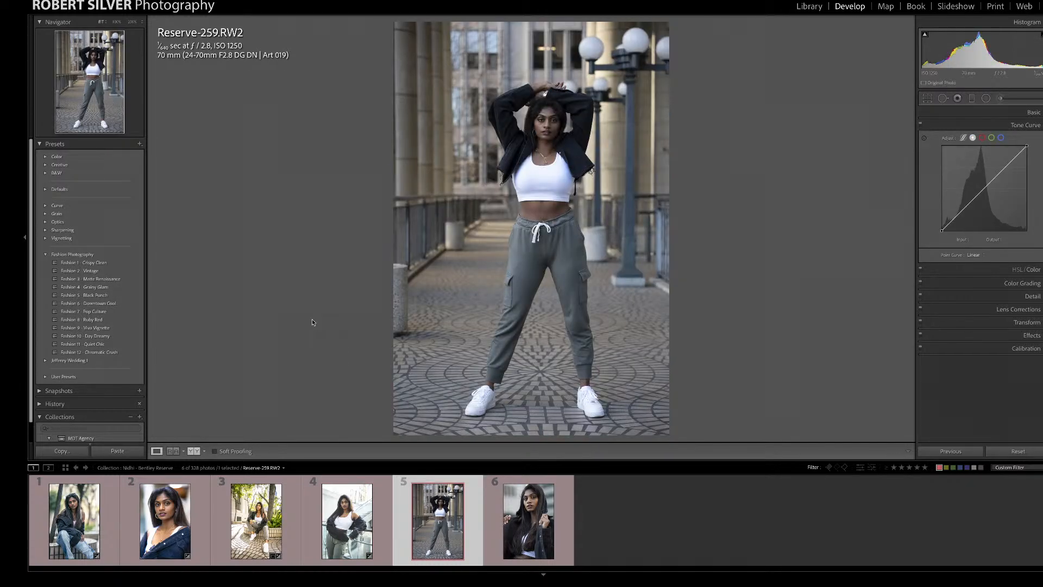
left_click(107, 344)
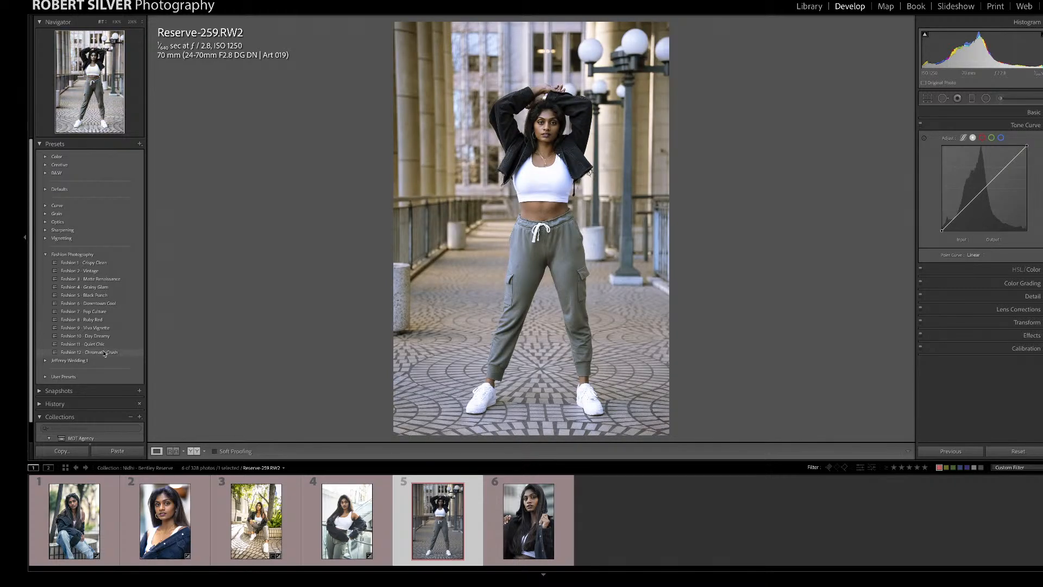
left_click(102, 353)
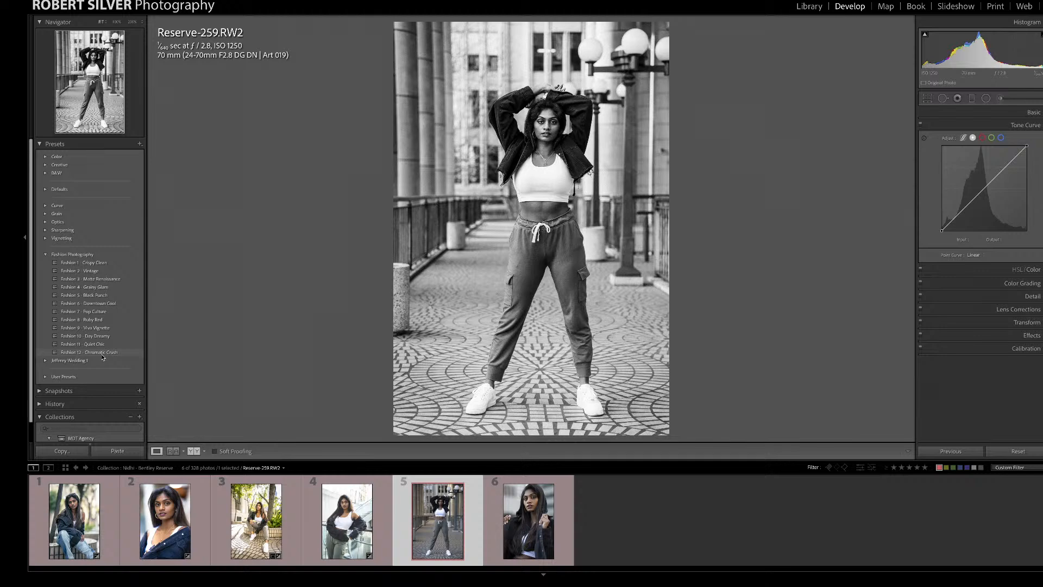
left_click(100, 345)
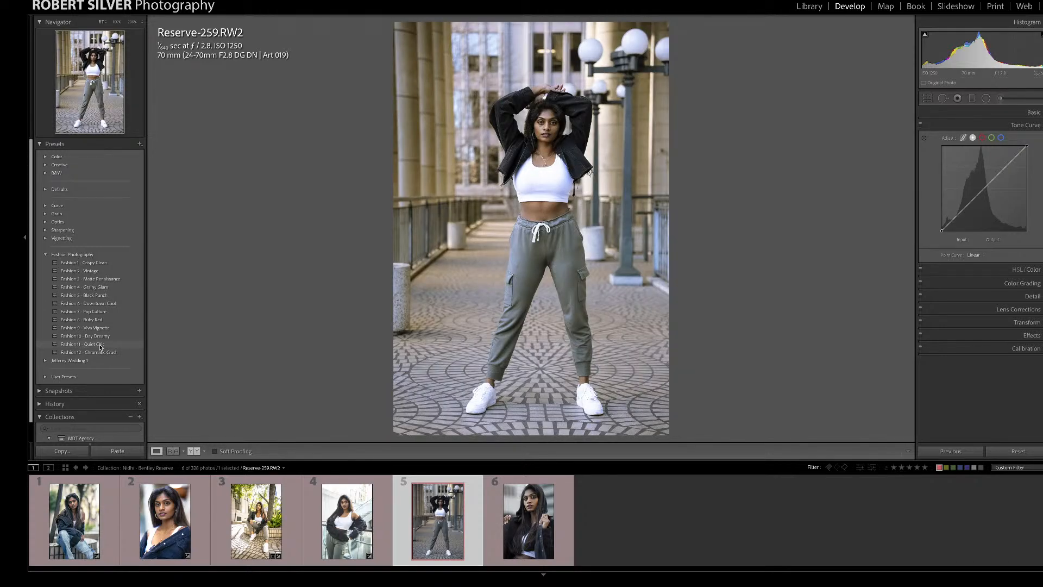
left_click(100, 354)
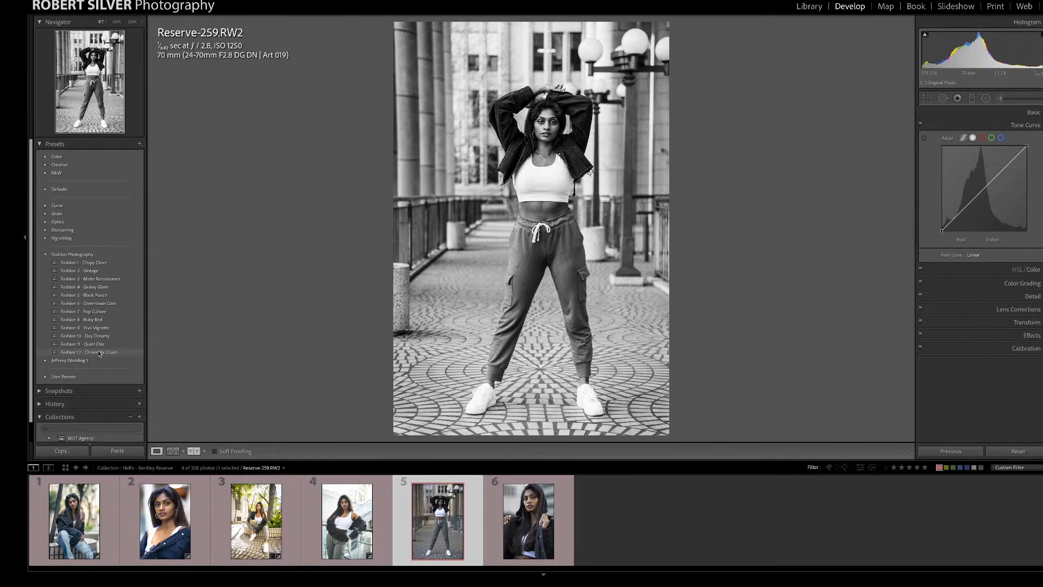
left_click(99, 347)
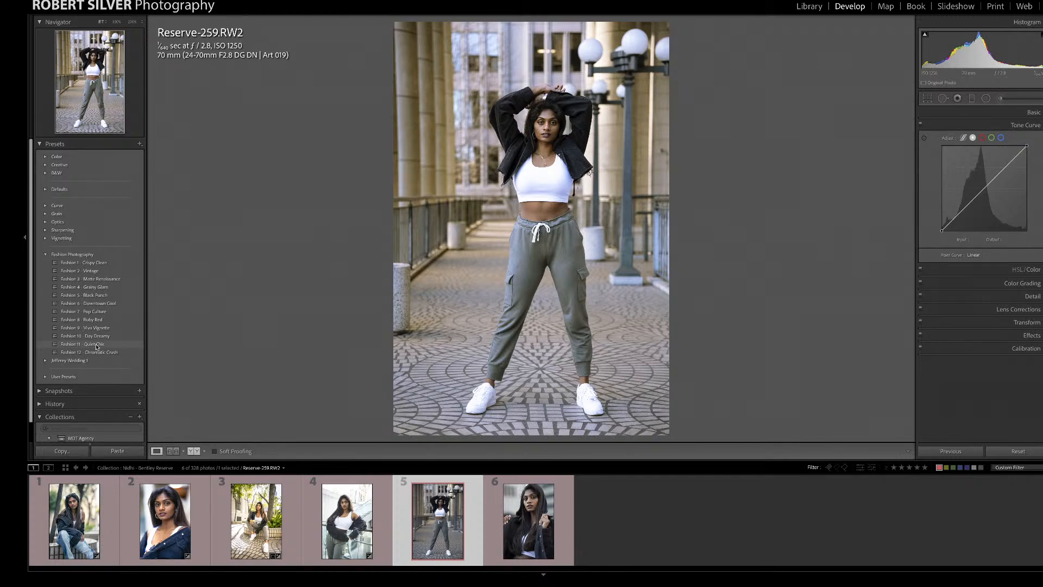
left_click(97, 345)
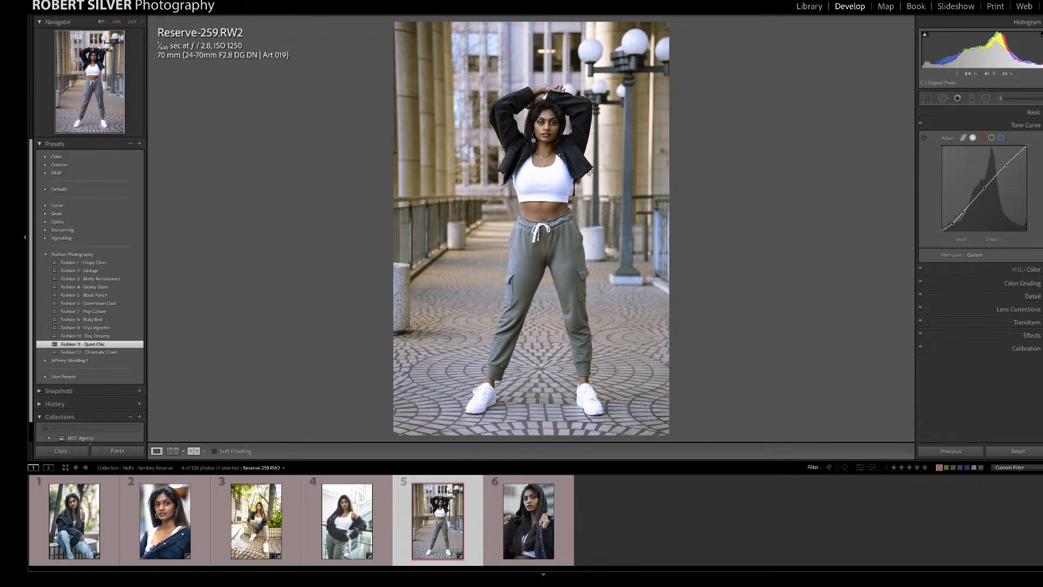
Step: Check the subject's face up close on Reserve-259.RW2 and raise the Exposure very slightly
left_click(551, 124)
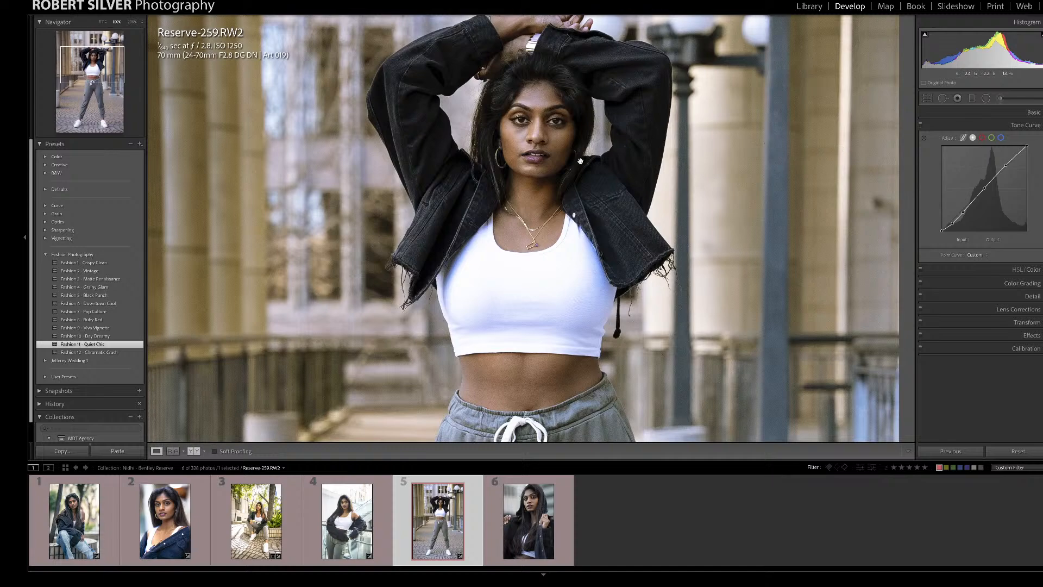
left_click(626, 157)
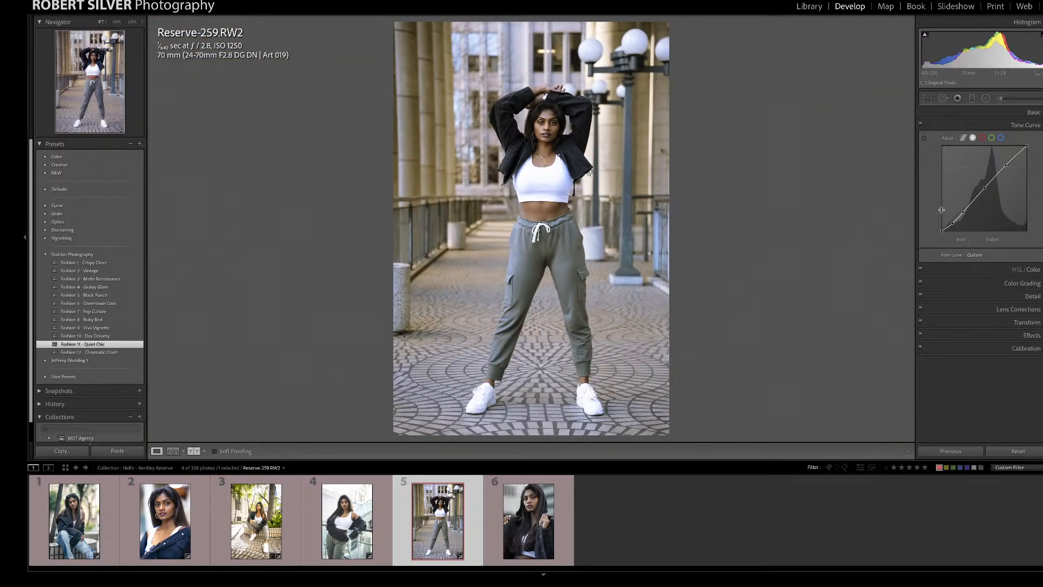
left_click(1035, 113)
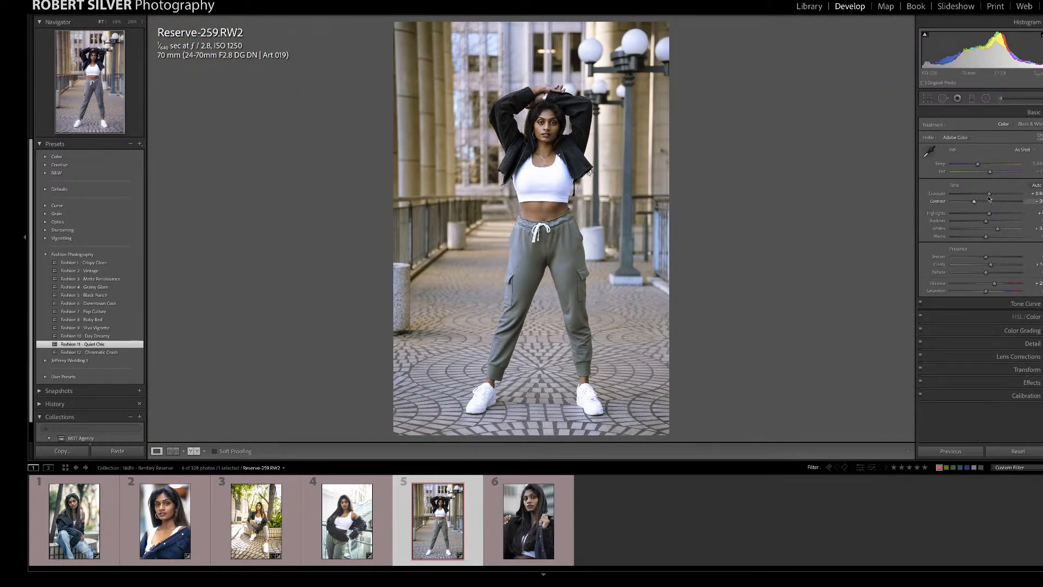
left_click_drag(989, 196, 990, 196)
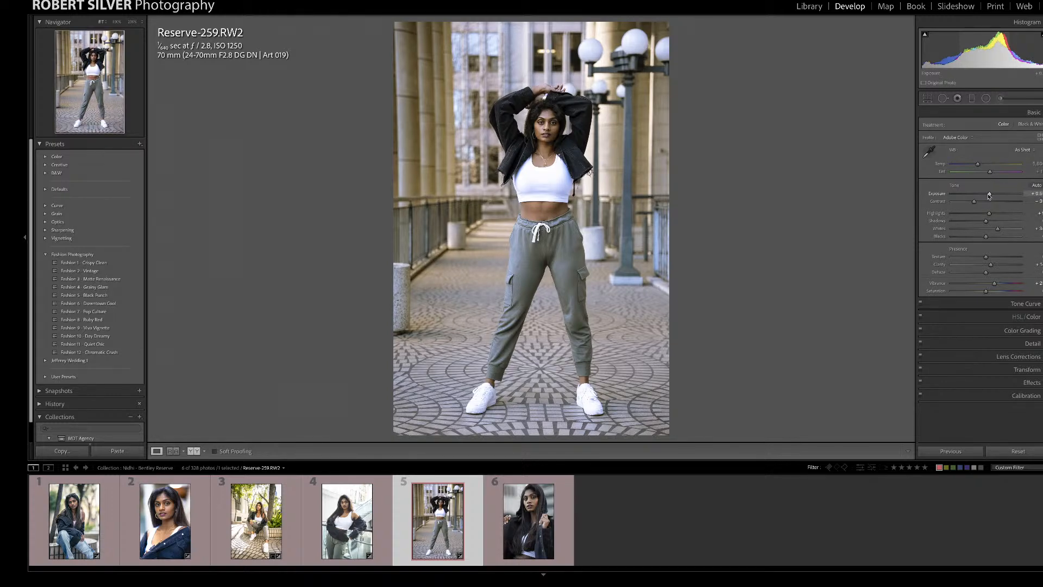
Step: Switch to OBS Studio and bring its window with the live stream preview to the front
mouse_move(659, 573)
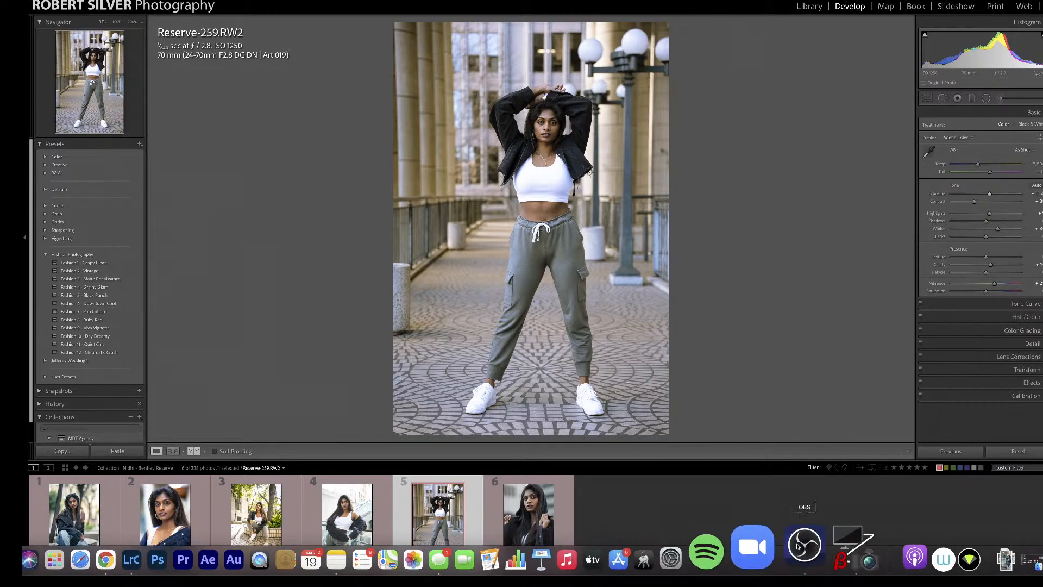
left_click(822, 555)
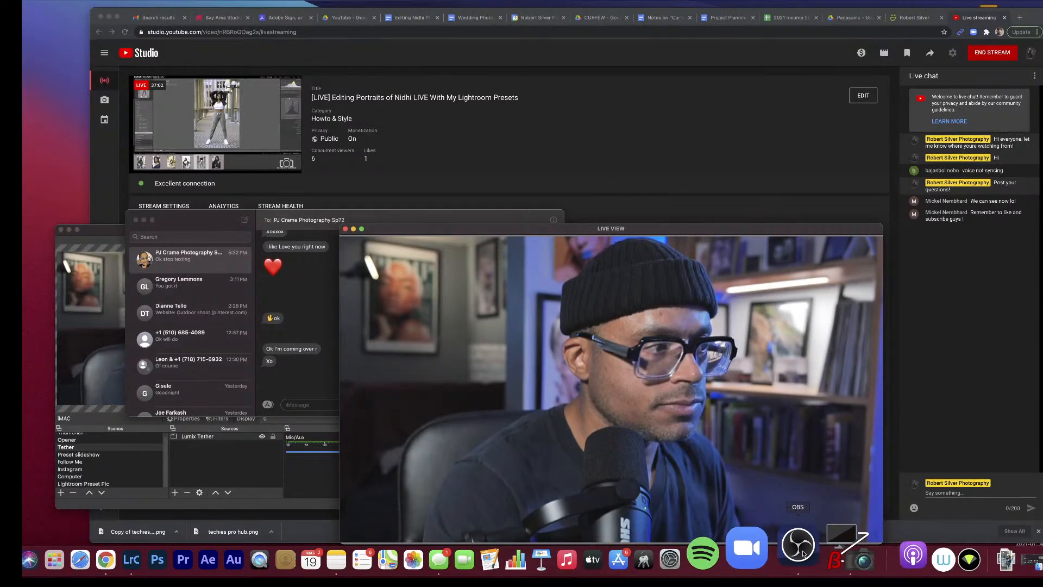
left_click(780, 546)
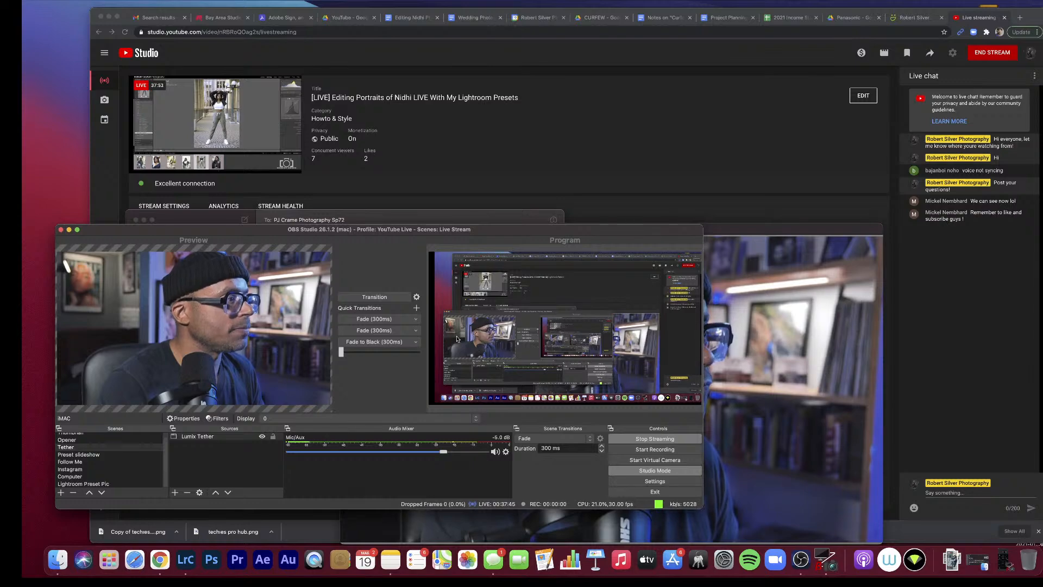
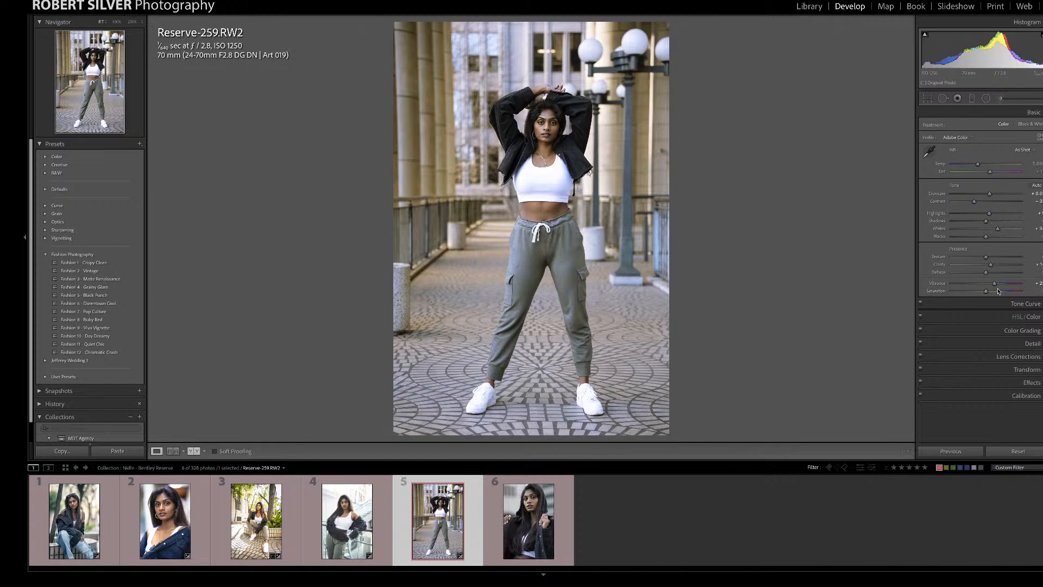
Step: Raise the Saturation of Reserve-259.RW2 slightly and compare it with the original in side-by-side and split Before/After views
left_click_drag(986, 293, 987, 293)
left_click(1039, 291)
key("Return")
key("y")
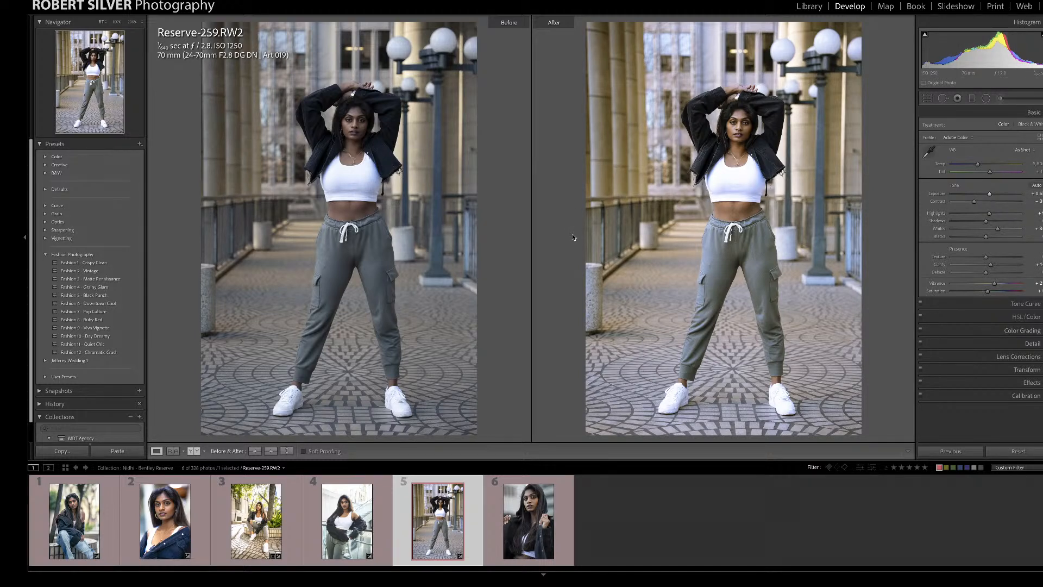
left_click(194, 451)
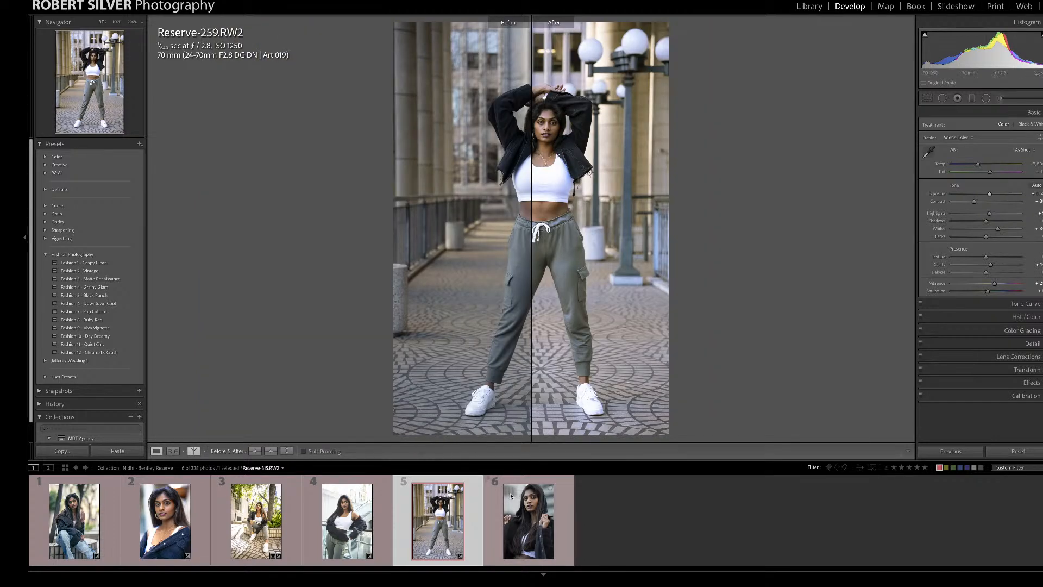
Step: Open Reserve-315.RW2, leave the Before/After comparison and apply the Fashion 12 - Chromatic Crush preset
left_click(522, 523)
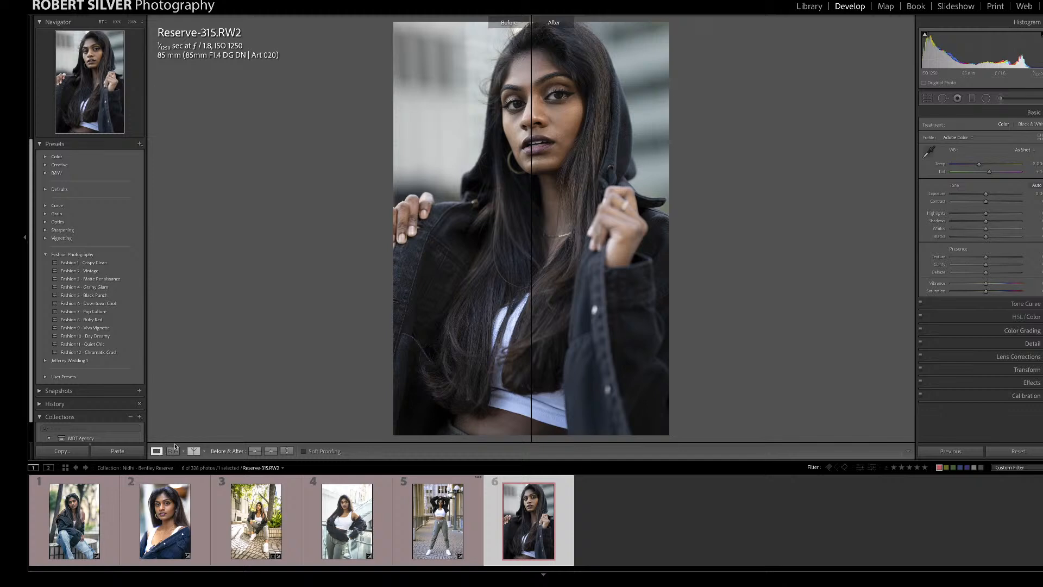
key("y")
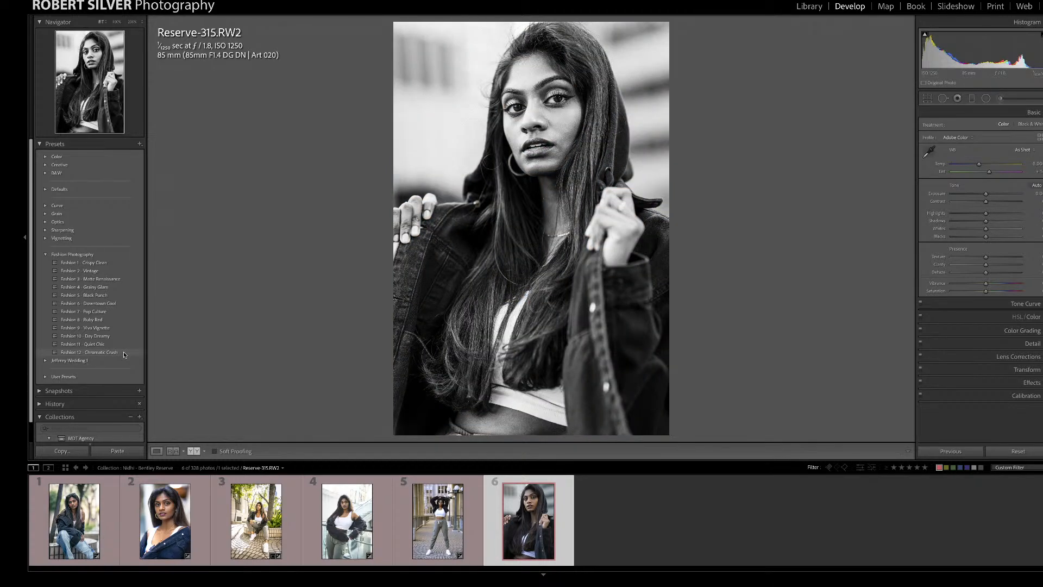
left_click(123, 351)
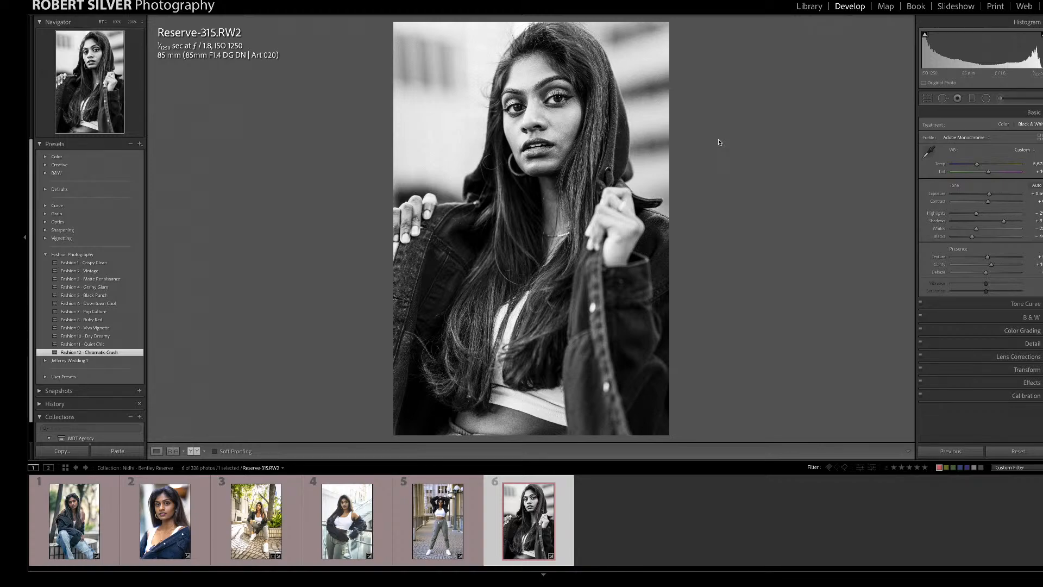
Step: Zoom in on Reserve-315.RW2 and review its Effects, Lens Corrections and Detail settings, including grain and sharpening
left_click(661, 104)
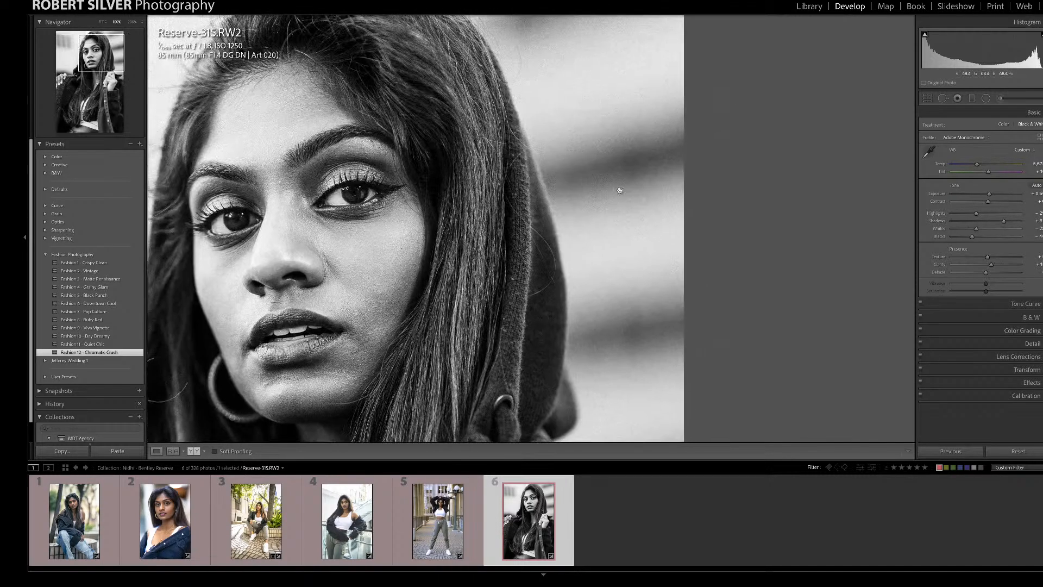
left_click_drag(620, 190, 607, 232)
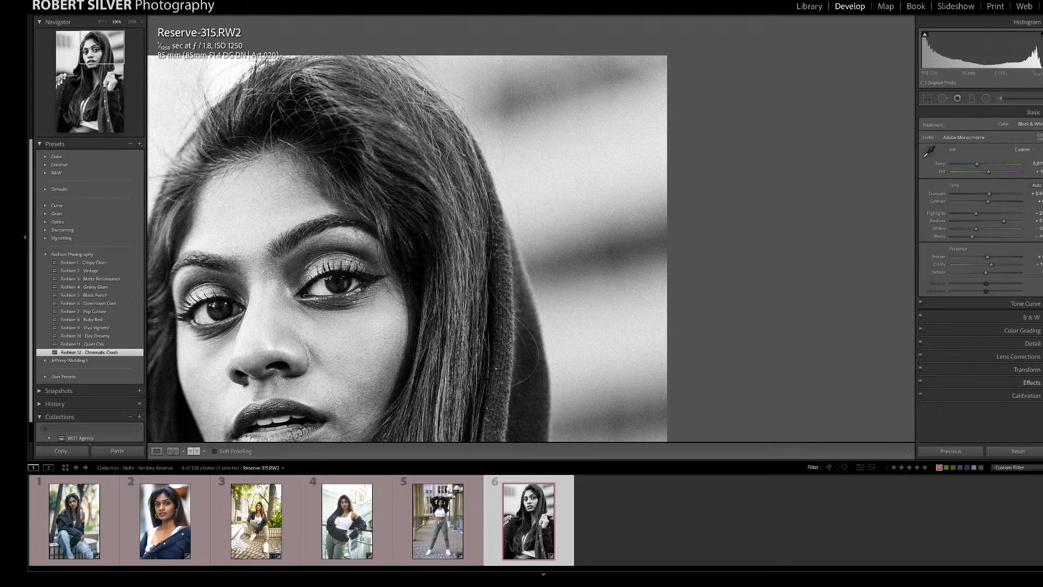
left_click(1029, 382)
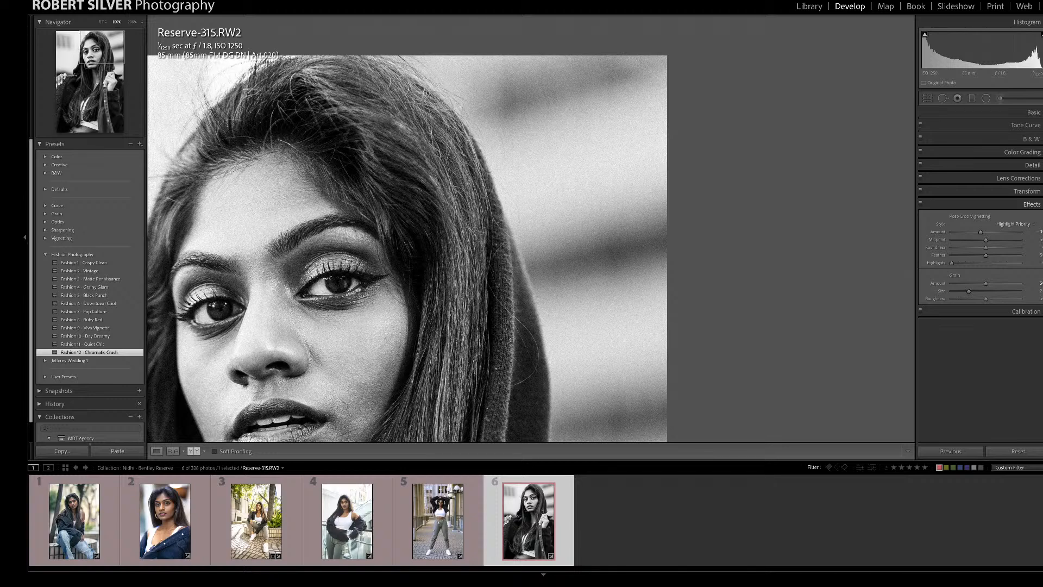
left_click(1035, 204)
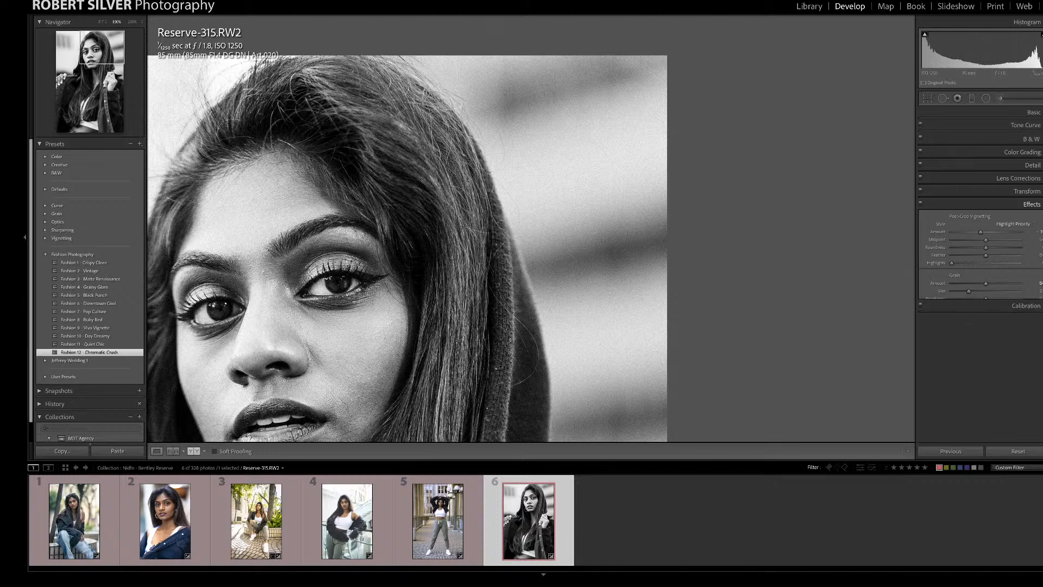
left_click(1038, 179)
left_click(1038, 178)
left_click(1033, 165)
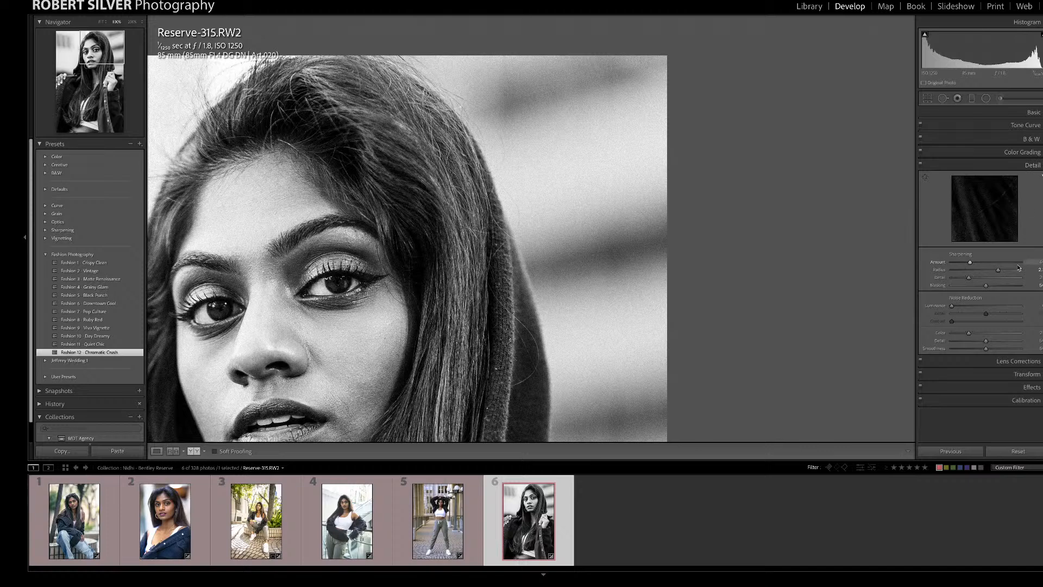
left_click(1018, 363)
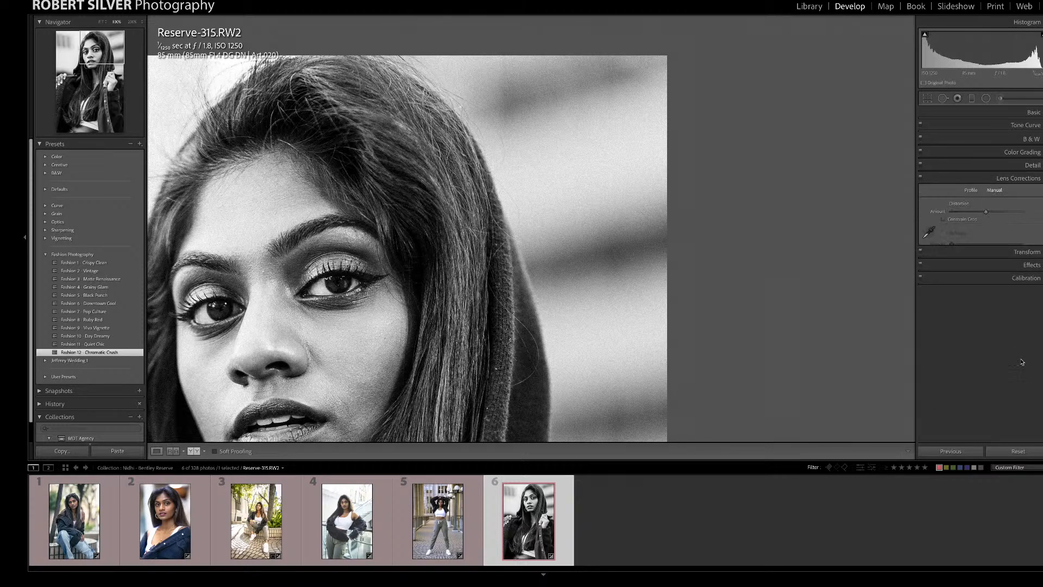
left_click(1020, 178)
left_click(1030, 204)
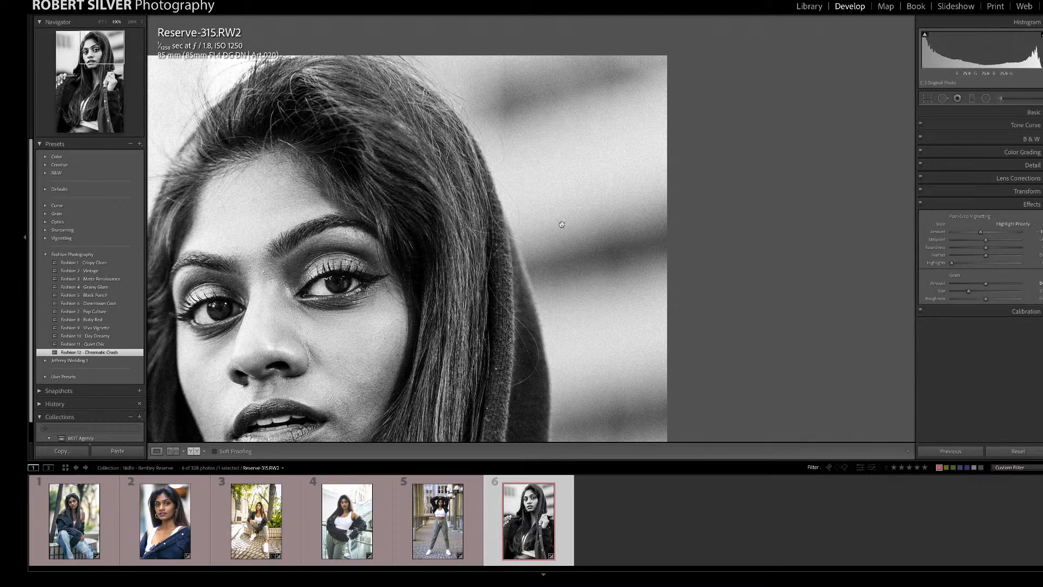
Step: Examine the grain and detail across the face, hair and background of Reserve-315.RW2 up close and at full view
left_click_drag(402, 259, 687, 218)
left_click_drag(654, 249, 662, 157)
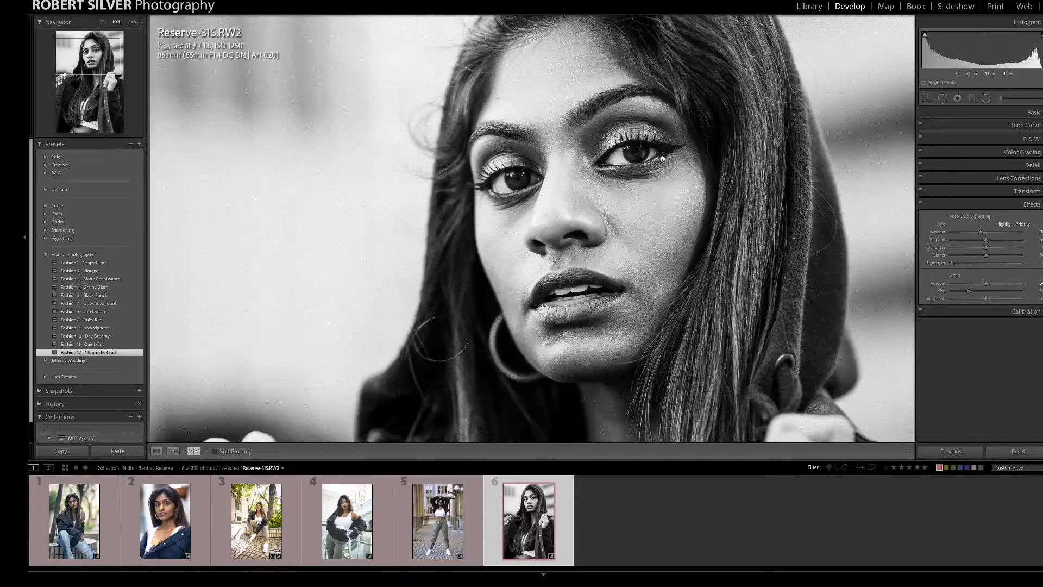
left_click_drag(530, 125, 656, 237)
left_click_drag(534, 189, 587, 188)
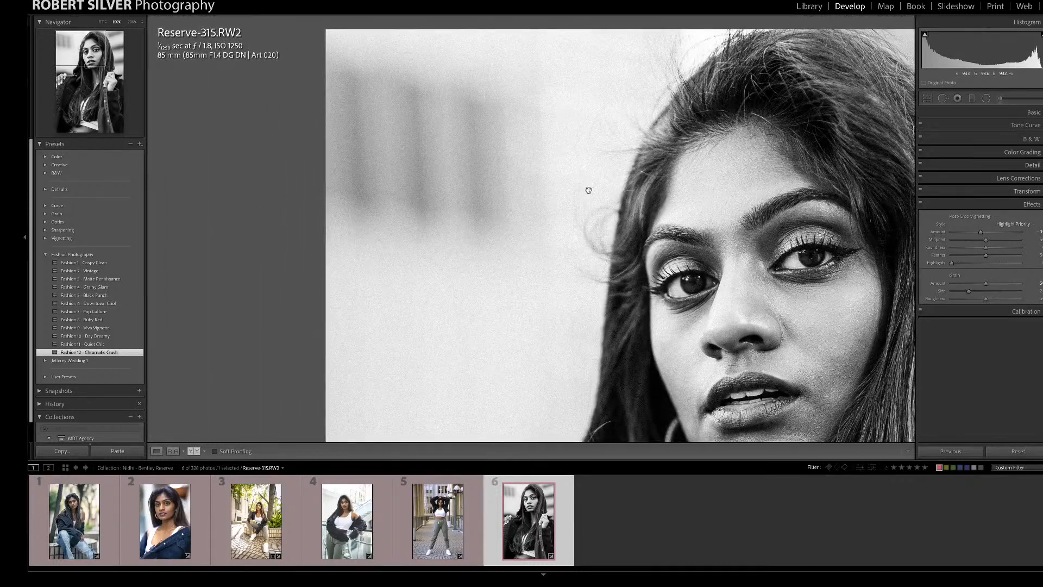
left_click(533, 184)
left_click(515, 143)
left_click(506, 165)
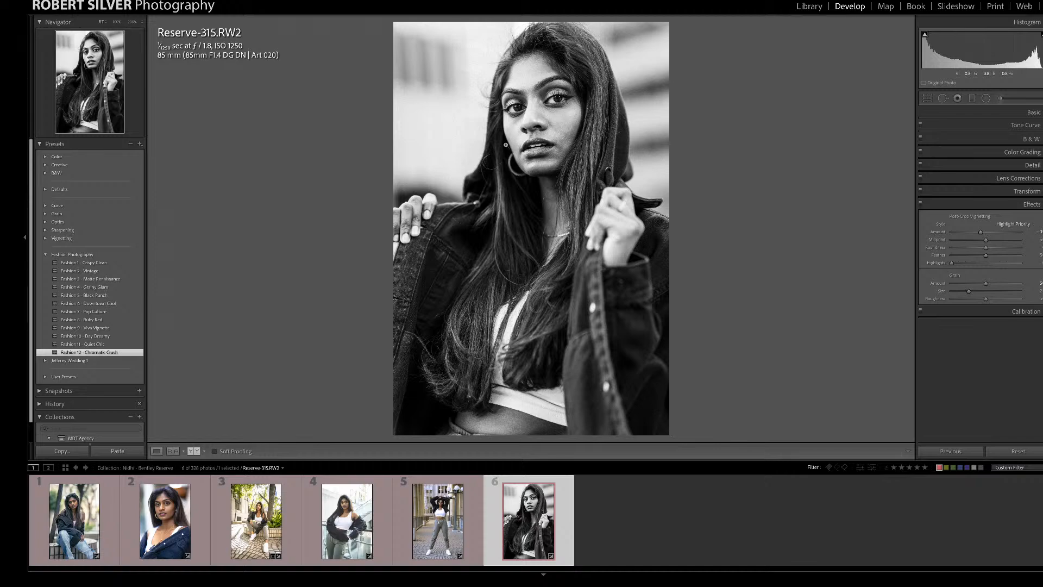
left_click(506, 166)
left_click_drag(506, 166, 548, 178)
Step: Crop Reserve-315.RW2 tighter from the lower edge at its original aspect ratio, keeping the head at the upper edge
left_click(928, 99)
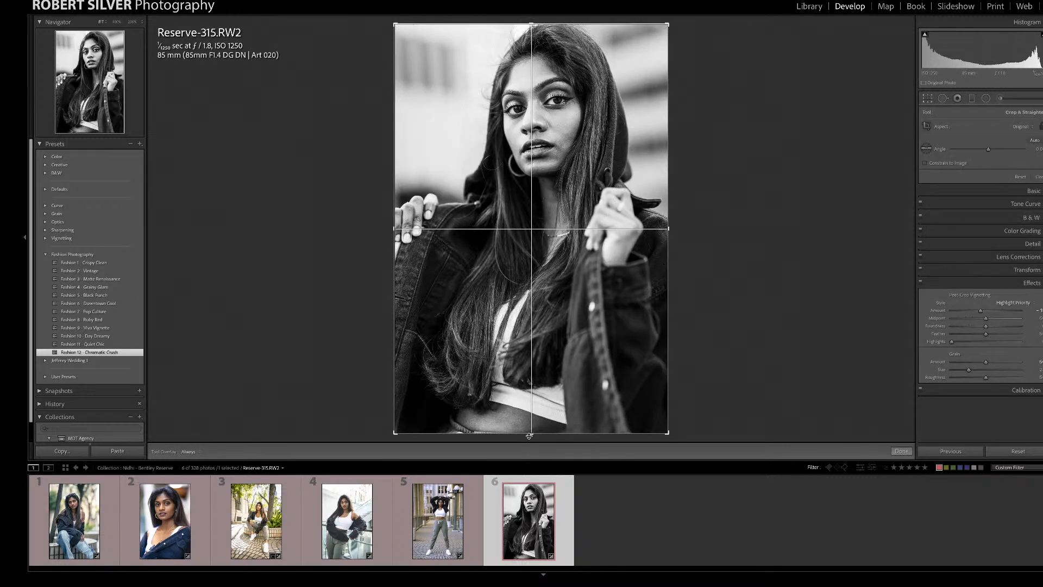
left_click_drag(530, 434, 542, 405)
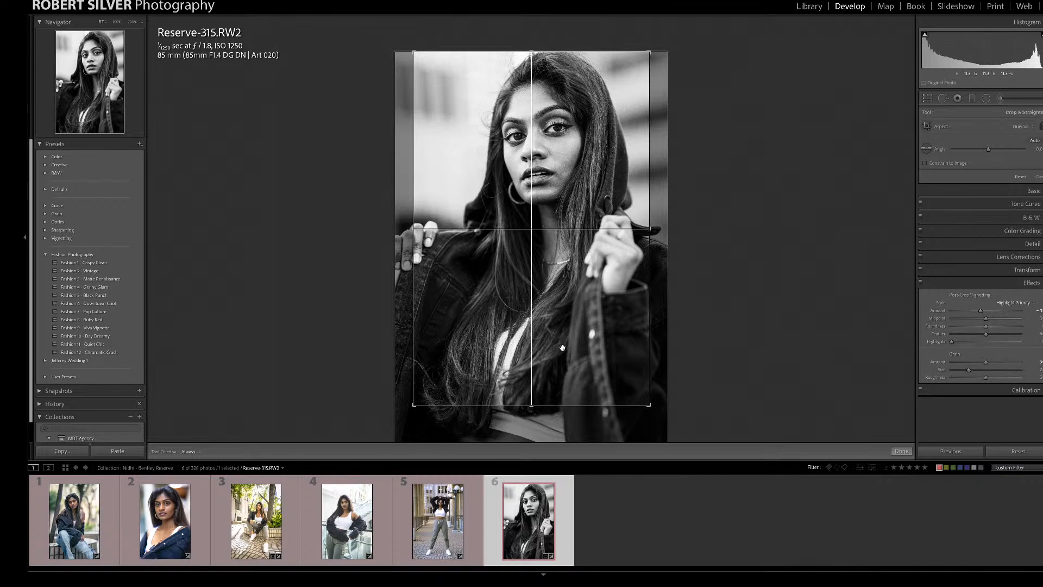
key("Return")
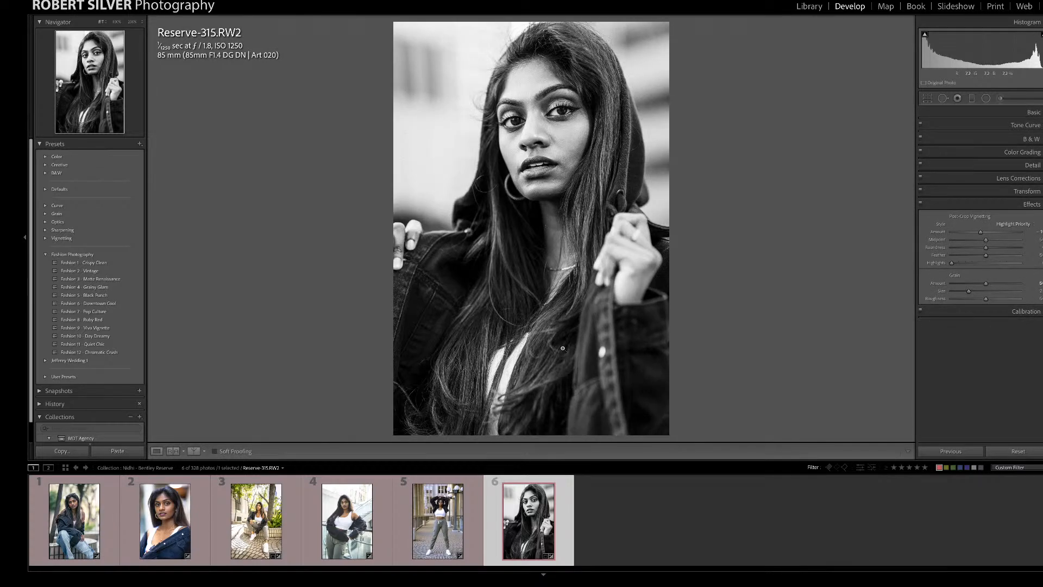
key("r")
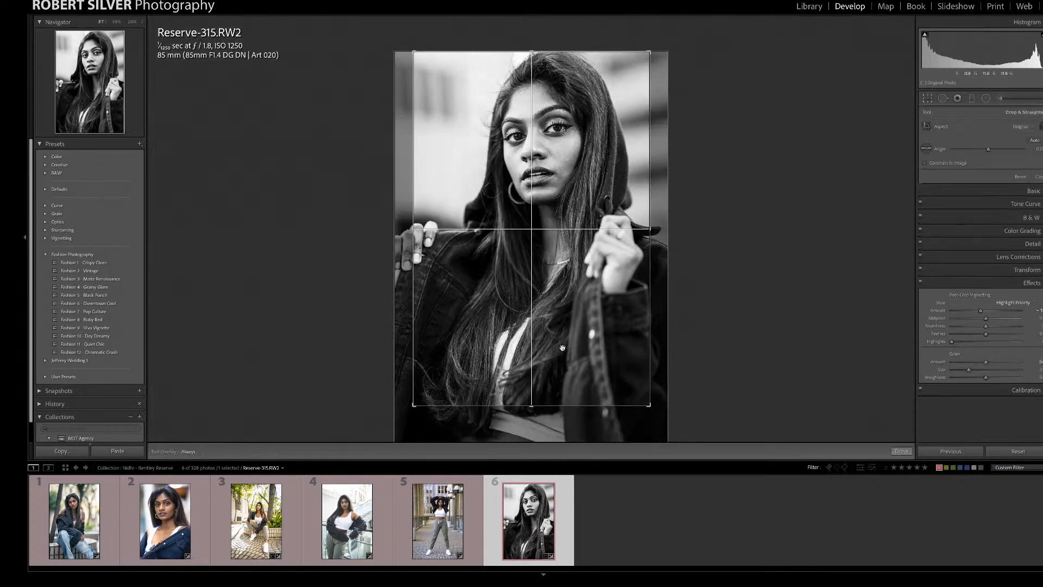
key("Return")
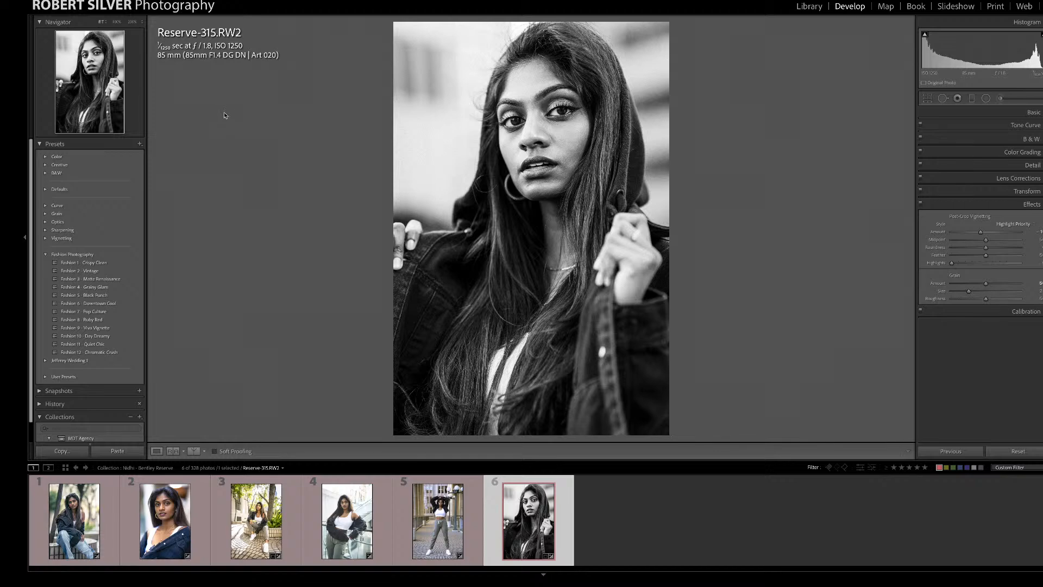
Step: Try an Exposure of 0.70 on Reserve-315.RW2, undo it, and lower the Shadows slightly instead
left_click(1034, 113)
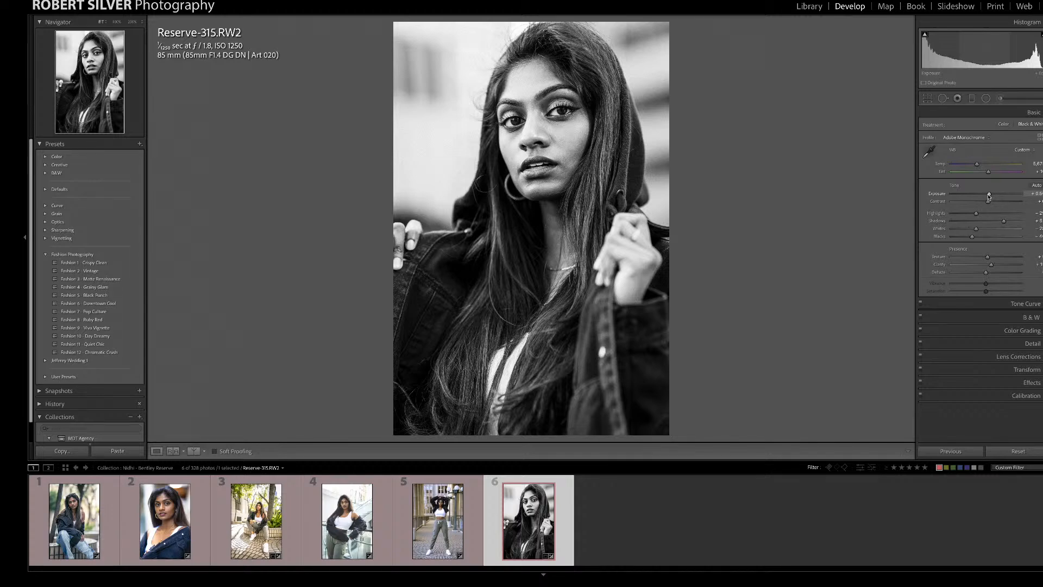
left_click_drag(989, 197, 991, 197)
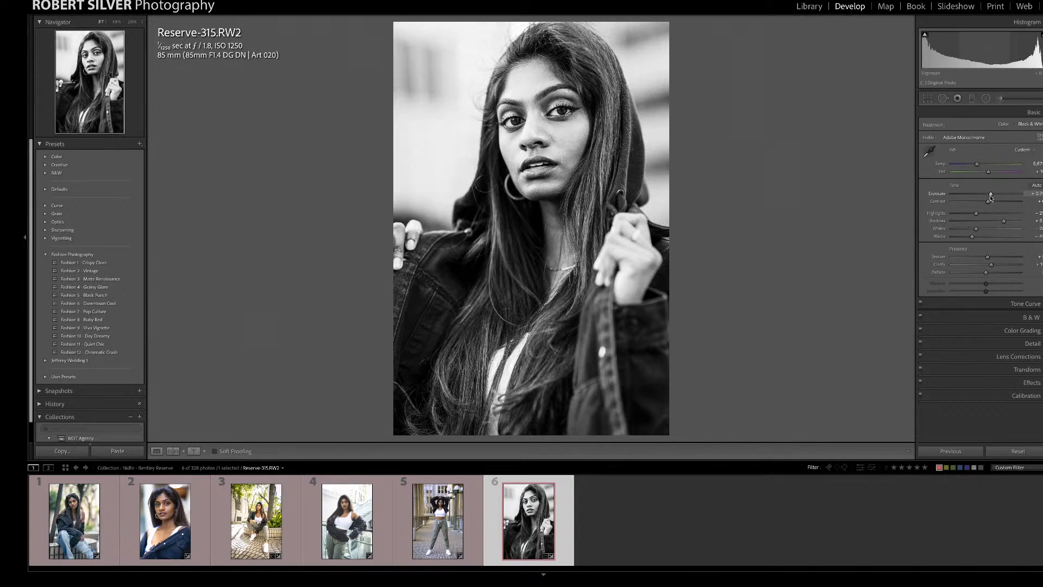
key("ctrl+z")
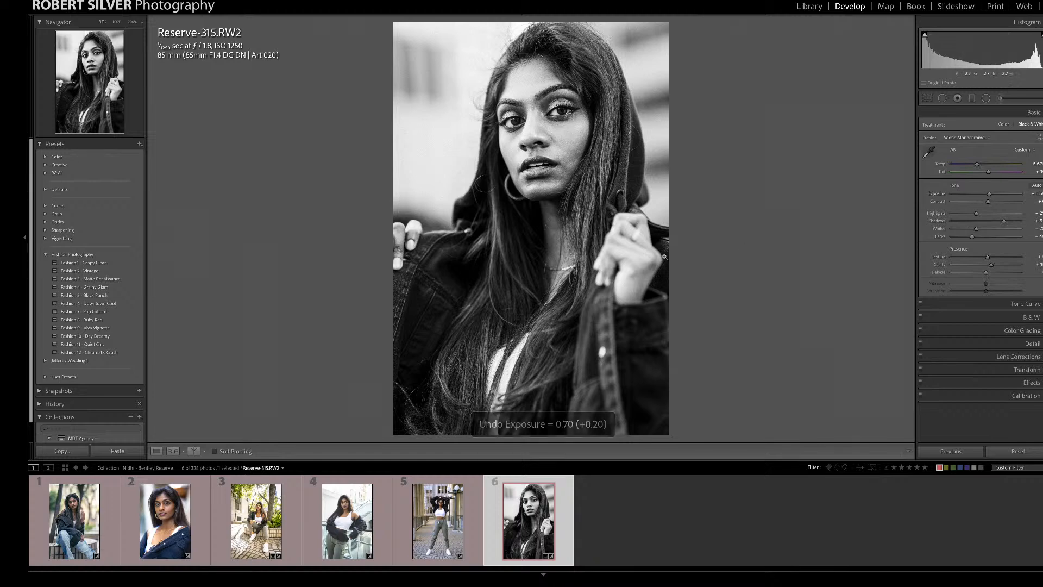
left_click_drag(1004, 221, 1000, 224)
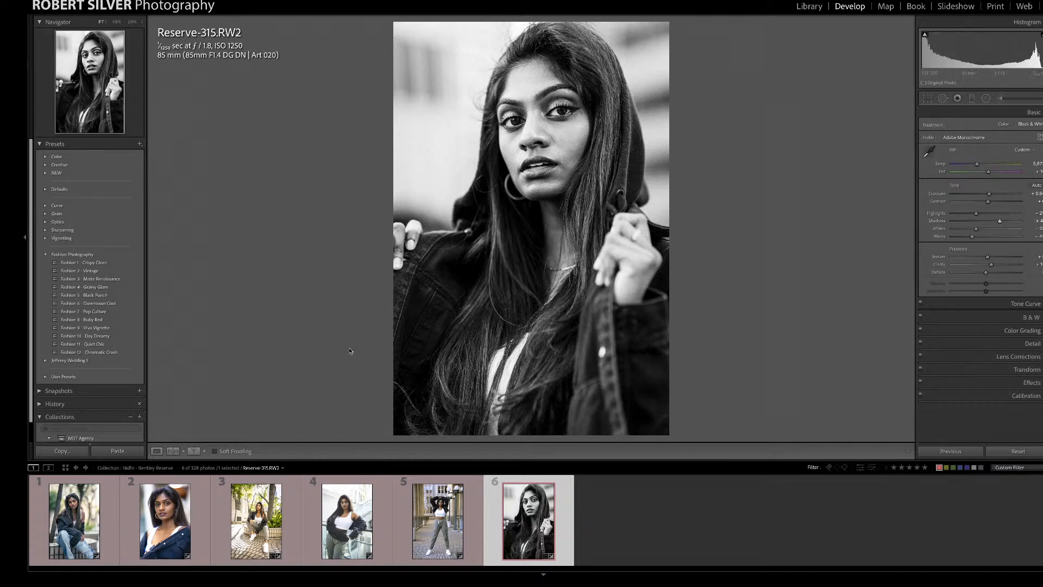
Step: Review the edited photos Reserve-259.RW2, Reserve-170.RW2 and Reserve-162.RW2 one after another
left_click(454, 516)
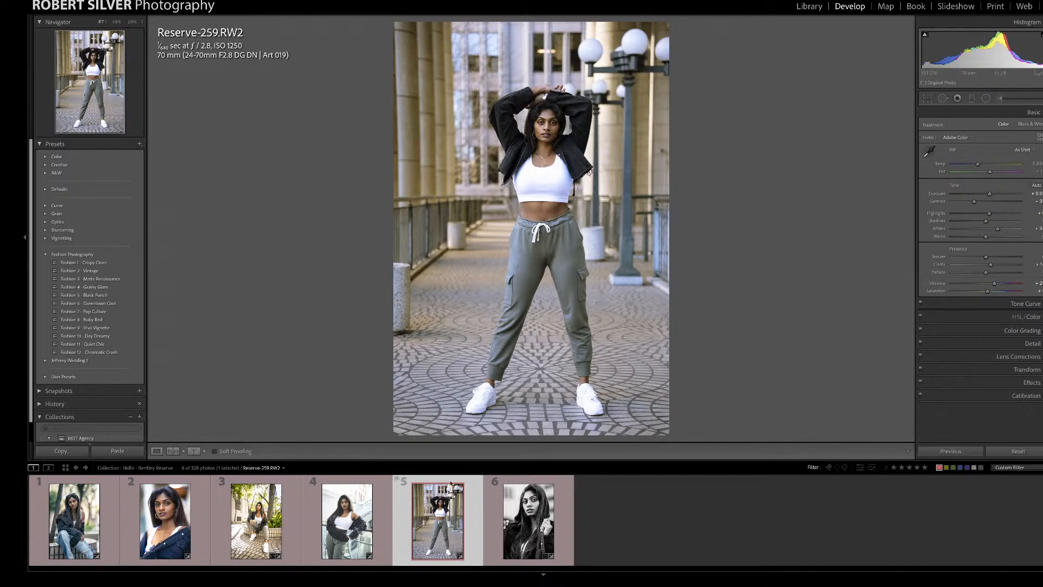
left_click(347, 523)
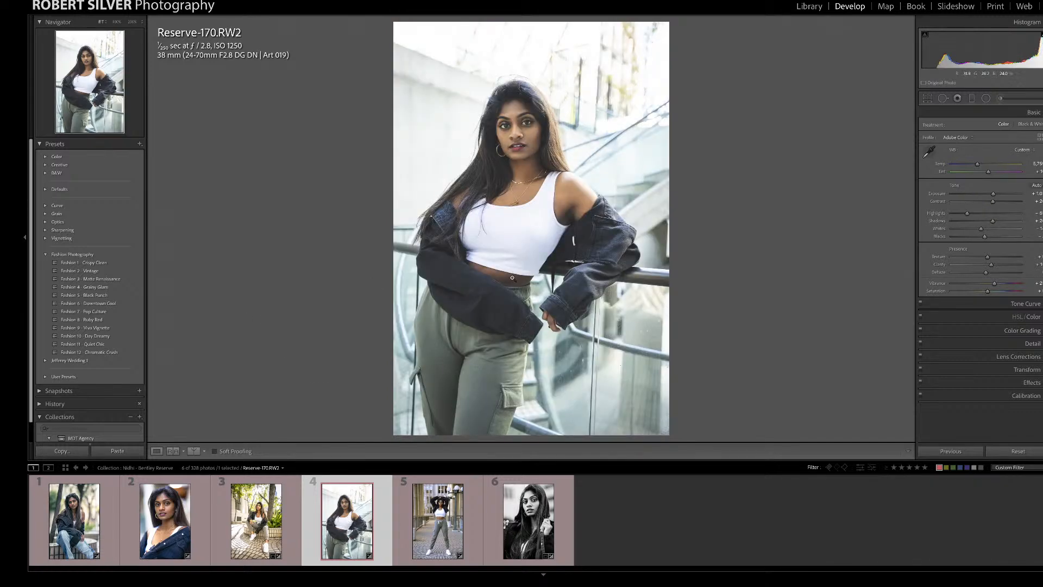
left_click(259, 508)
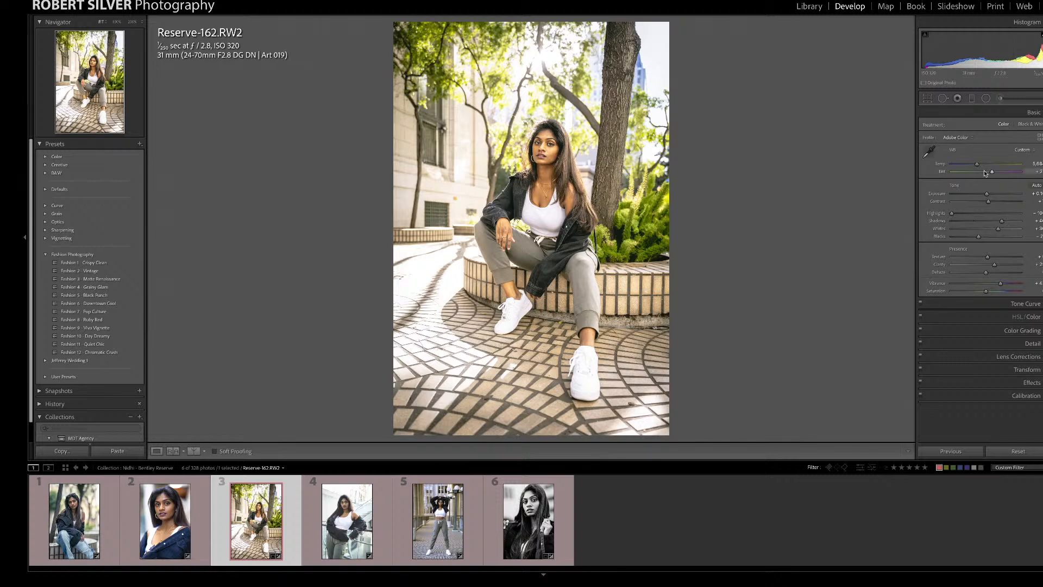
Step: Cool the Temp of Reserve-162.RW2 slightly and review Reserve-44.RW2 and Reserve-22.RW2
left_click_drag(978, 164, 976, 166)
key("Left")
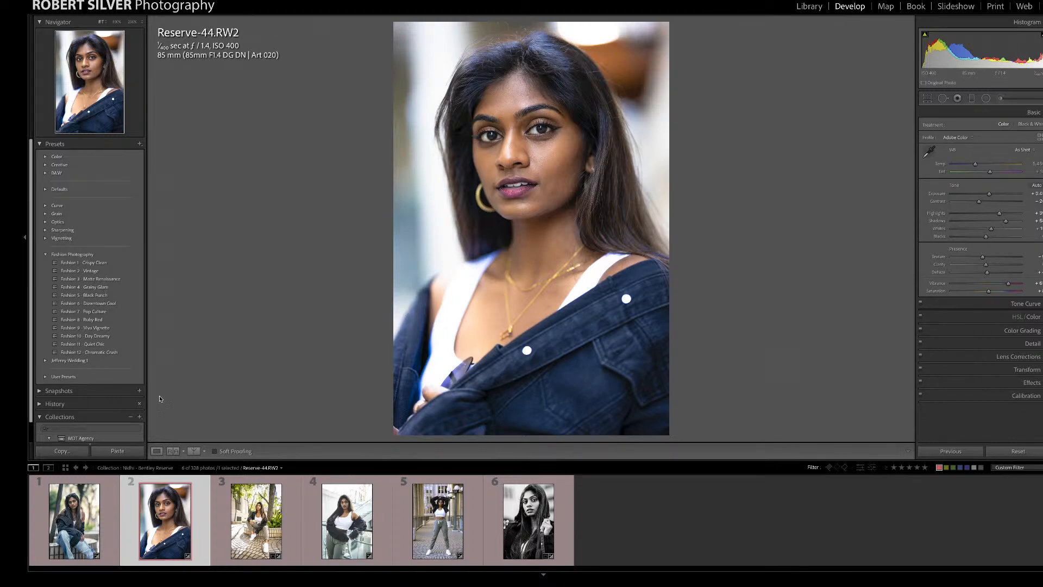
key("Left")
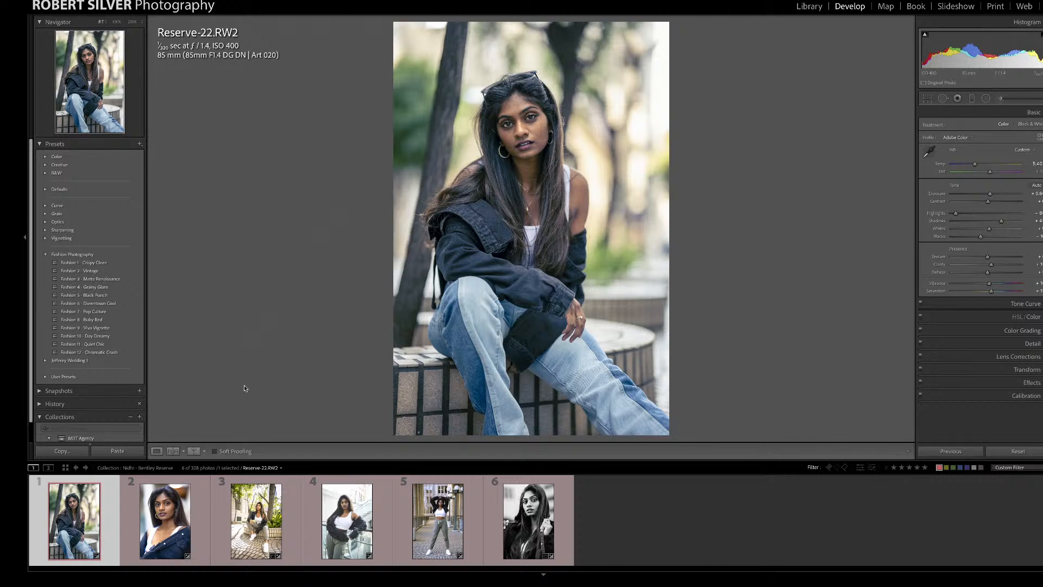
Step: Compare Reserve-44.RW2 with Reserve-22.RW2 and raise the Exposure of Reserve-22.RW2 slightly
left_click(168, 512)
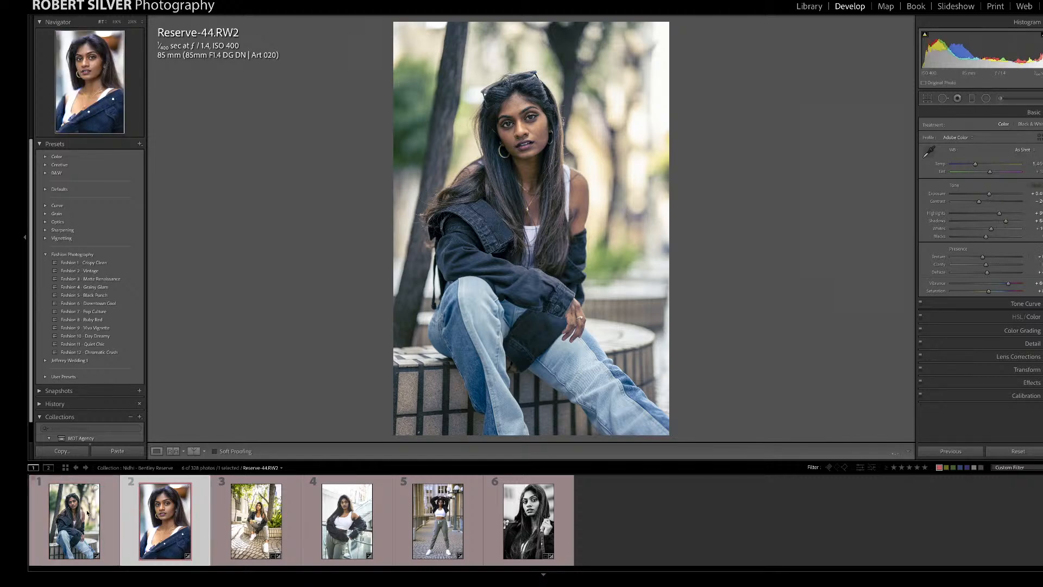
left_click(90, 511)
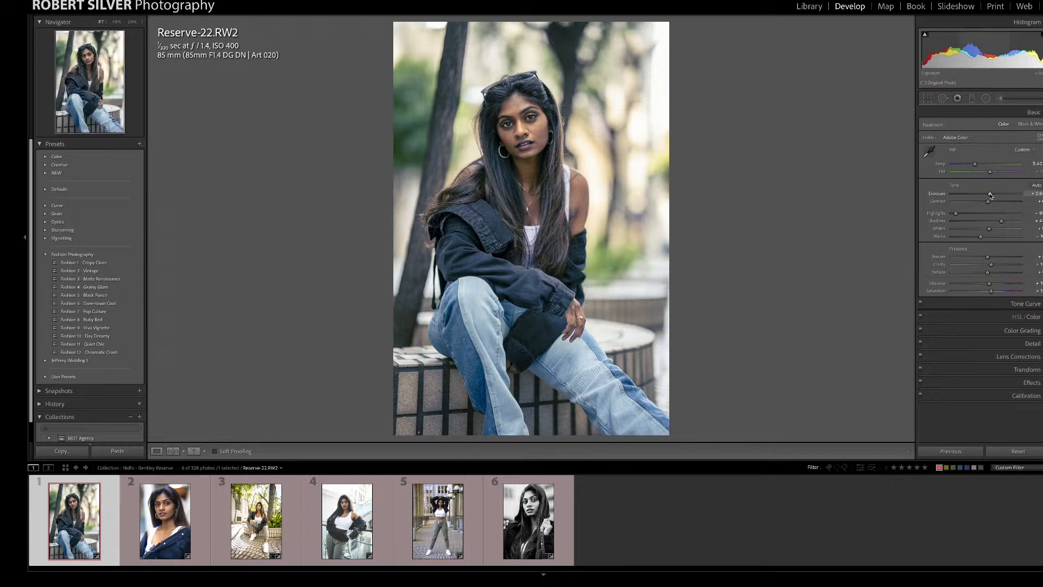
left_click_drag(990, 194, 991, 193)
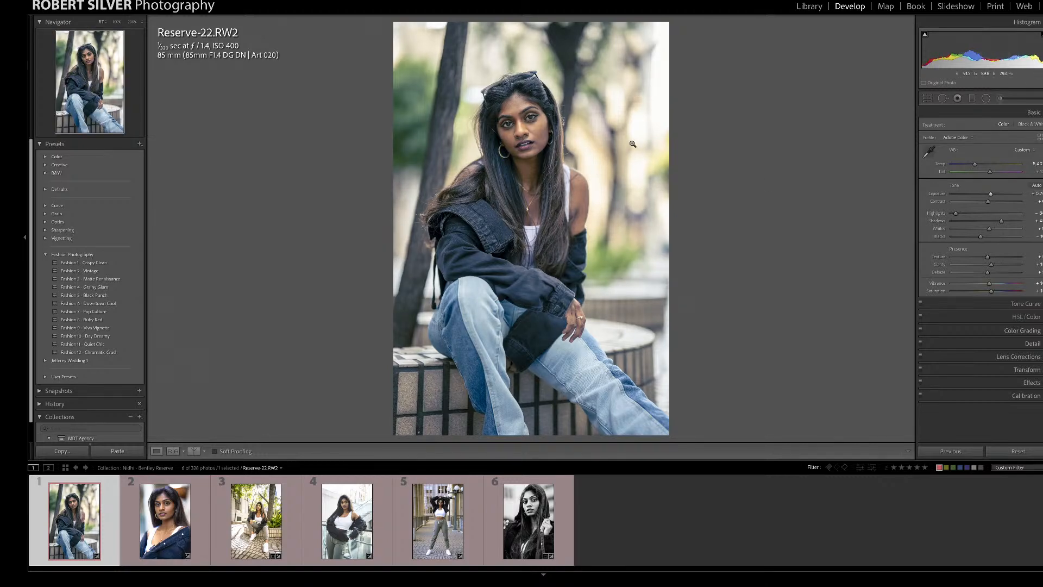
Step: Darken the bright right side of Reserve-22.RW2 with a graduated filter at slightly reduced Exposure, shifting the gradient toward the photo's right edge
left_click(972, 98)
left_click_drag(658, 167, 459, 166)
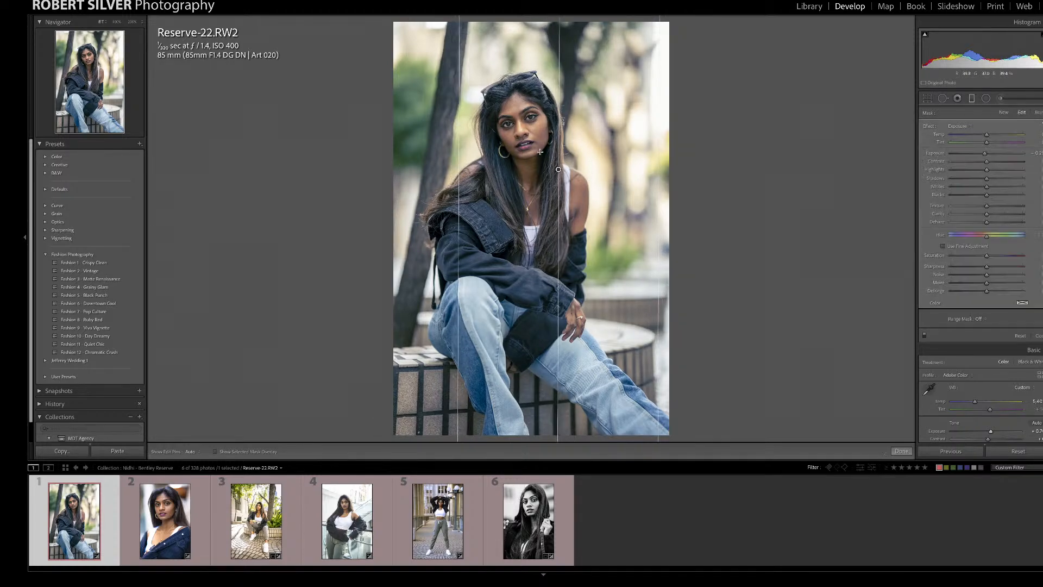
left_click_drag(558, 170, 576, 169)
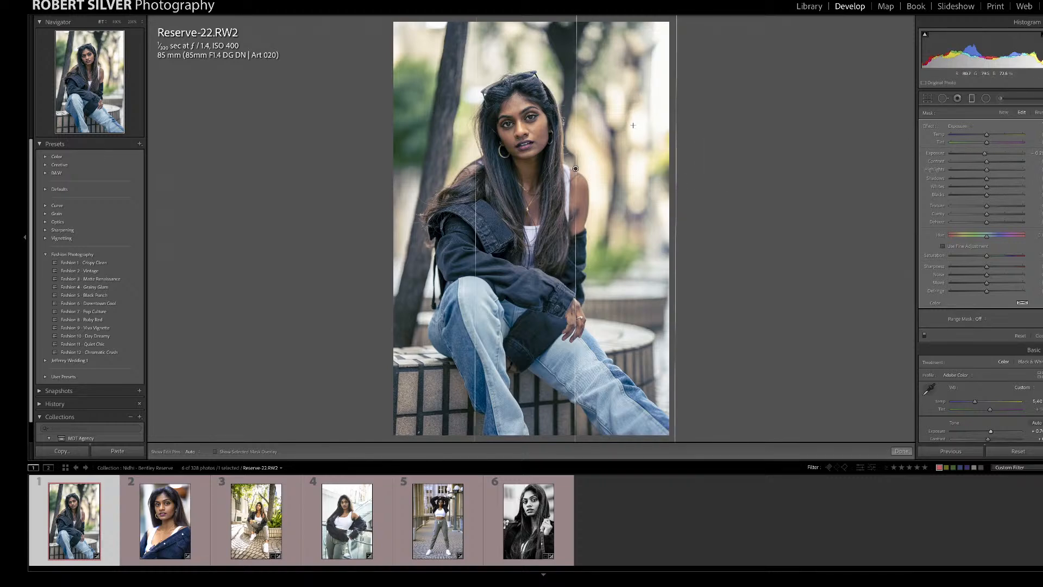
left_click_drag(576, 168, 584, 171)
left_click_drag(582, 248, 583, 248)
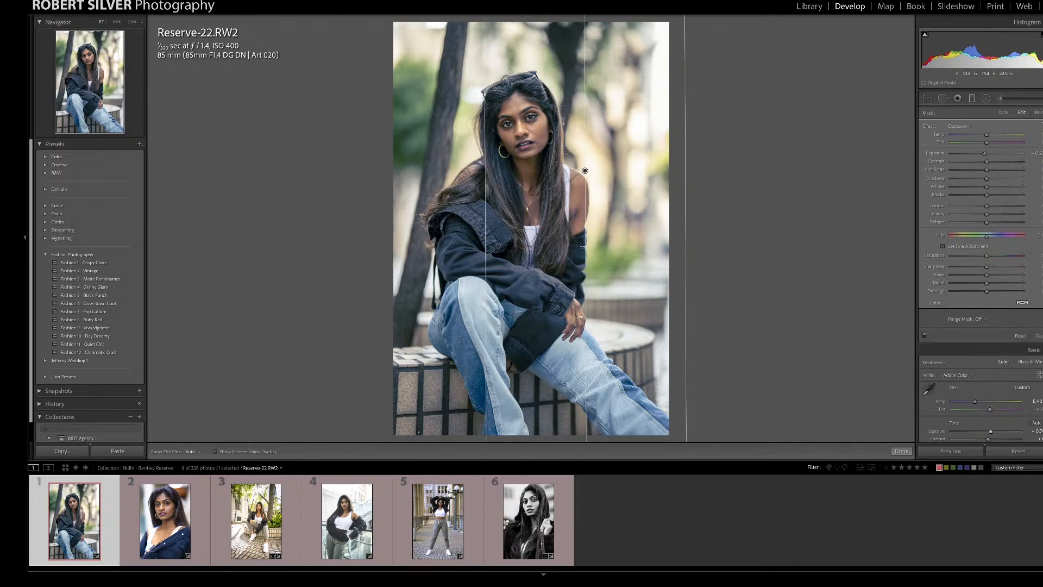
key("m")
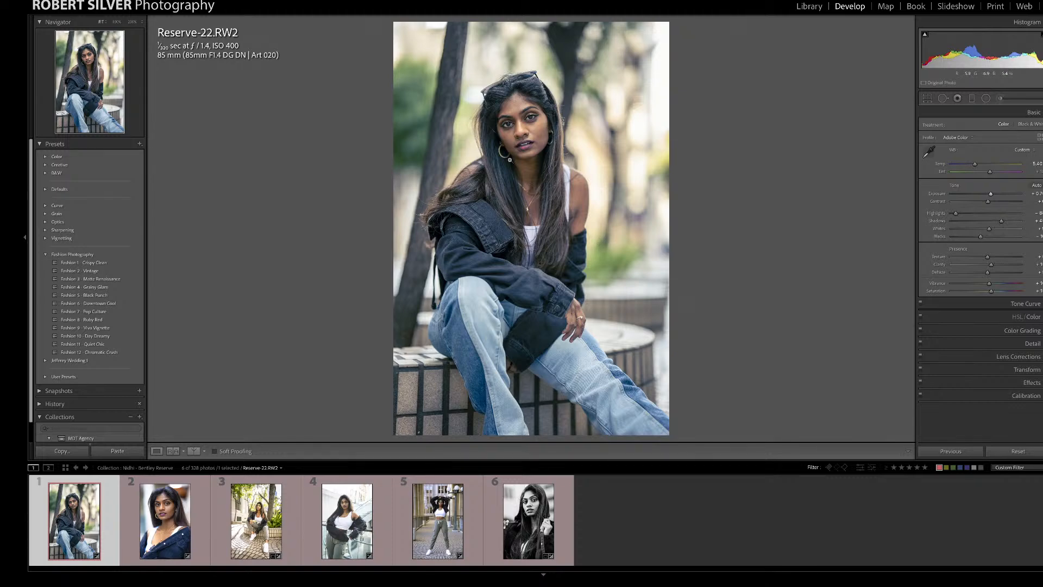
Step: Heal the spot below the right-hand eye in Reserve-22.RW2 with a smaller Spot Removal brush, sampling skin just above it
left_click(525, 132)
left_click_drag(525, 132, 496, 171)
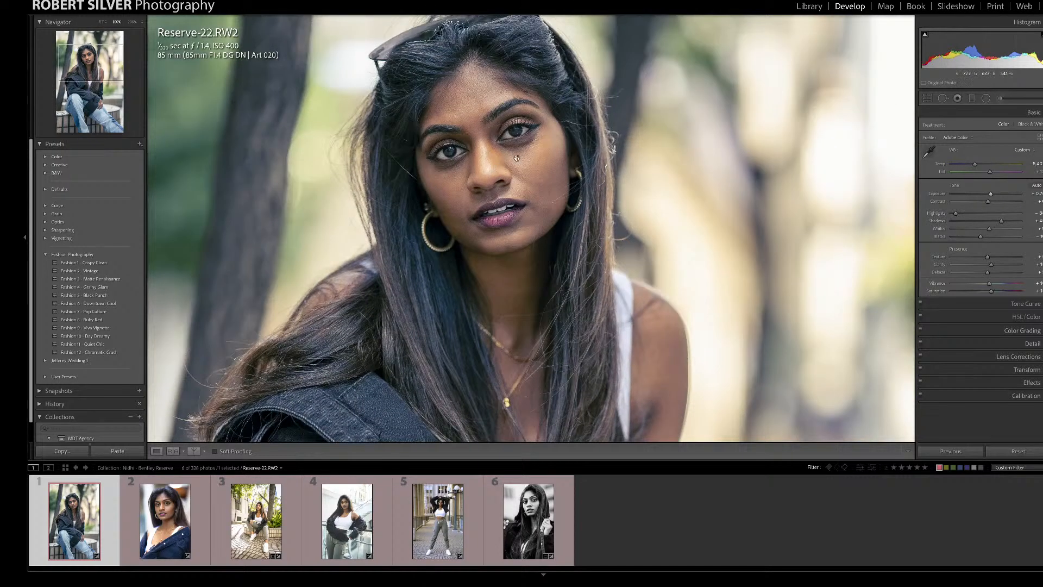
left_click(132, 22)
left_click_drag(428, 220, 449, 289)
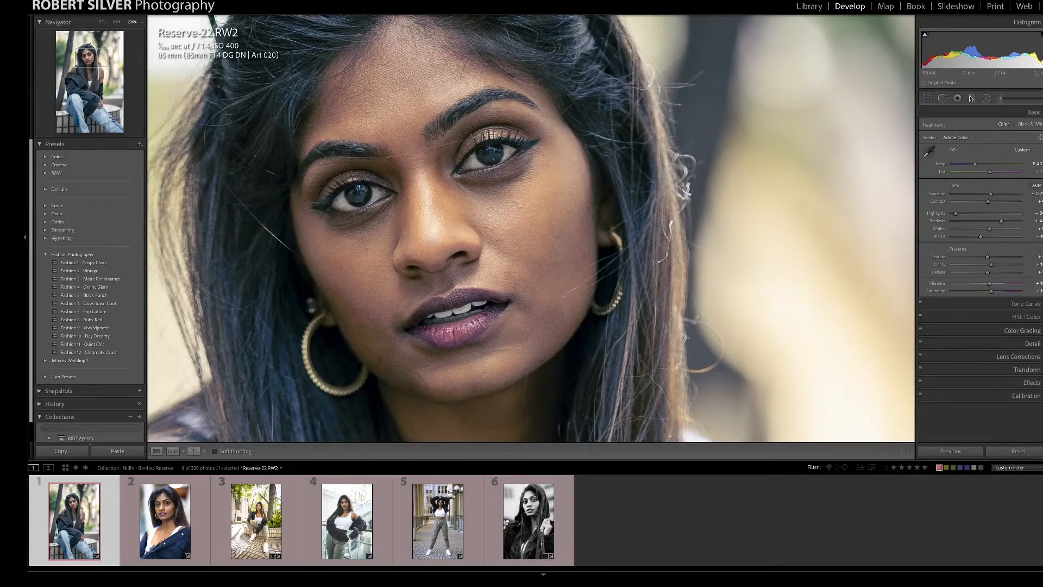
key("q")
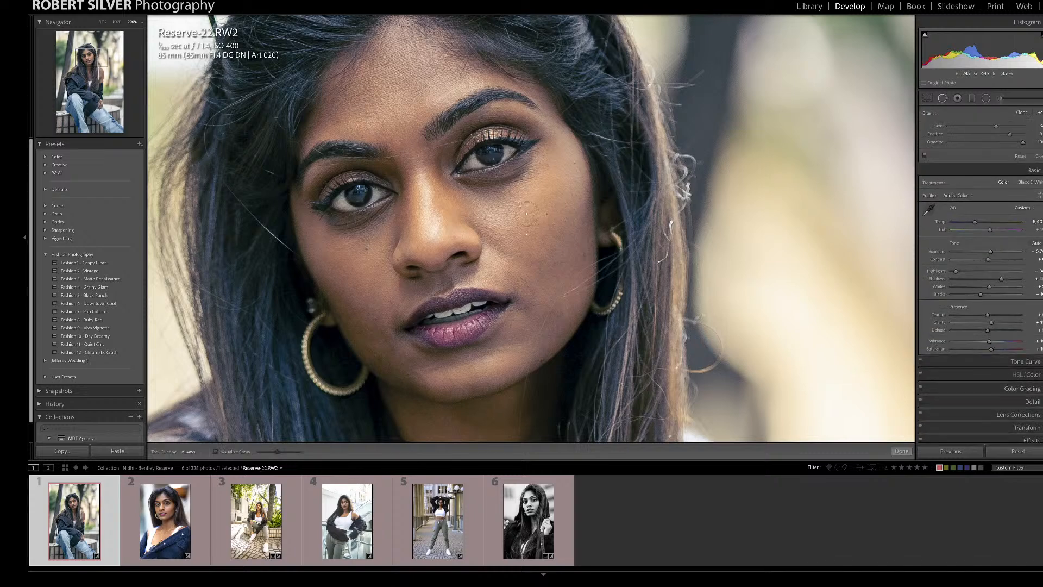
key("bracketleft")
key("bracketleft")
left_click(520, 208)
left_click_drag(445, 147, 529, 193)
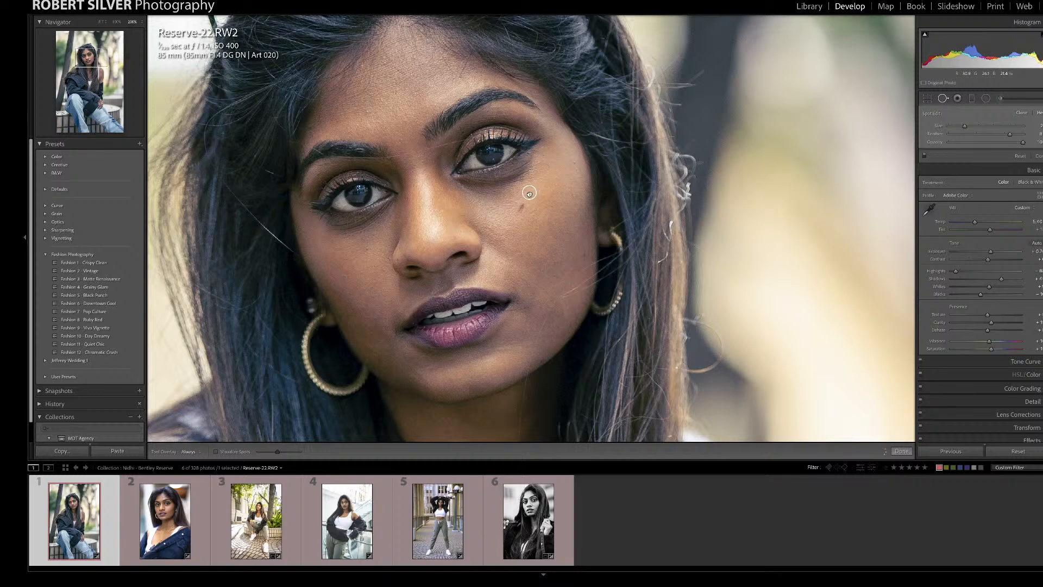
Step: Heal the small blemishes on both cheeks, between the eyes, at the temple and on the chin in Reserve-22.RW2
left_click(582, 254)
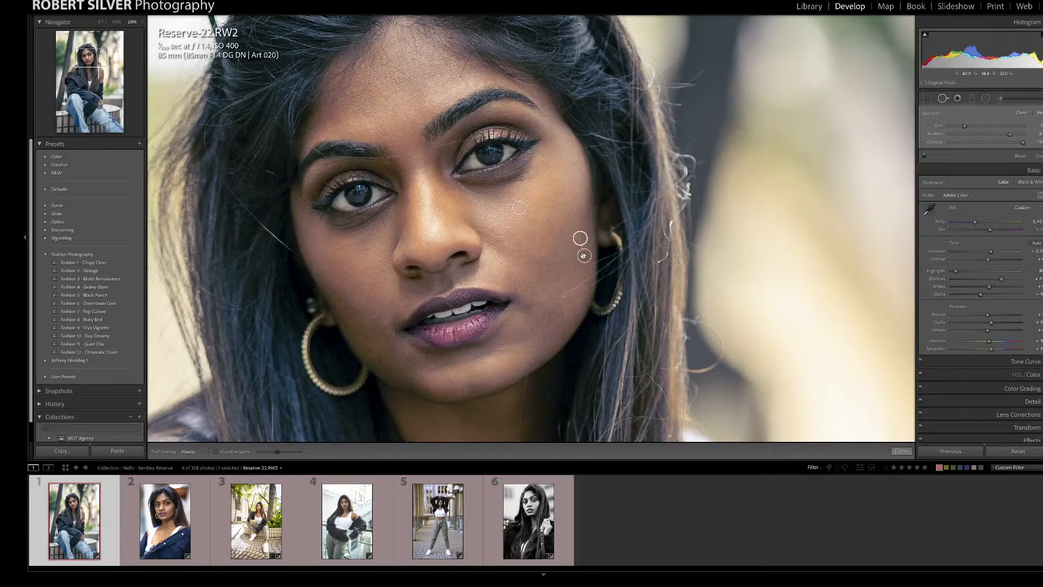
left_click(367, 249)
left_click(419, 157)
left_click(575, 162)
left_click(422, 379)
mouse_move(412, 374)
left_mouse_down()
mouse_move(392, 375)
mouse_move(396, 359)
left_mouse_up()
key("q")
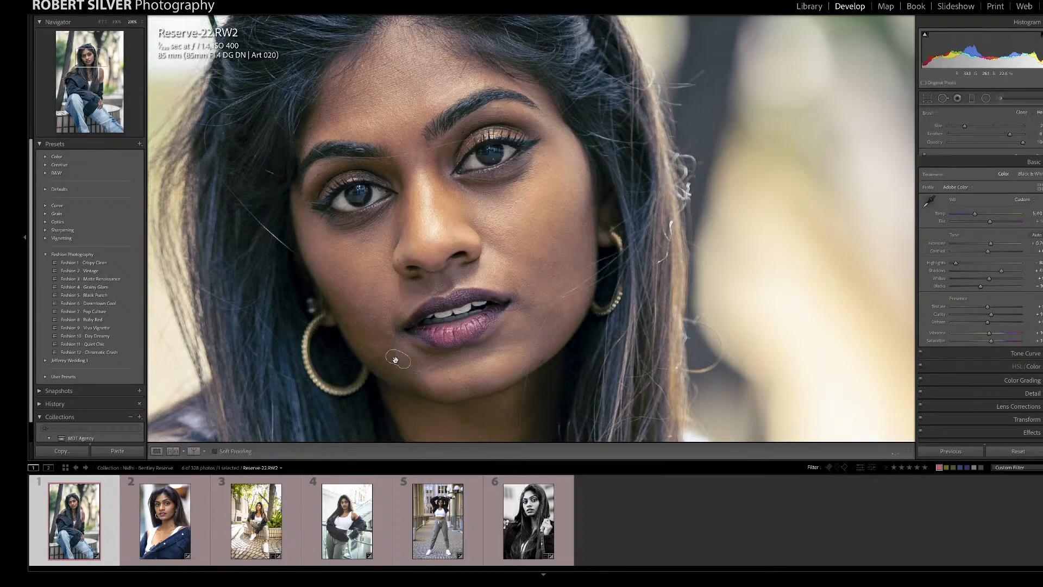
Step: Inspect the retouched face in Reserve-22.RW2 and heal one more blemish on the lower chin
left_click(448, 356)
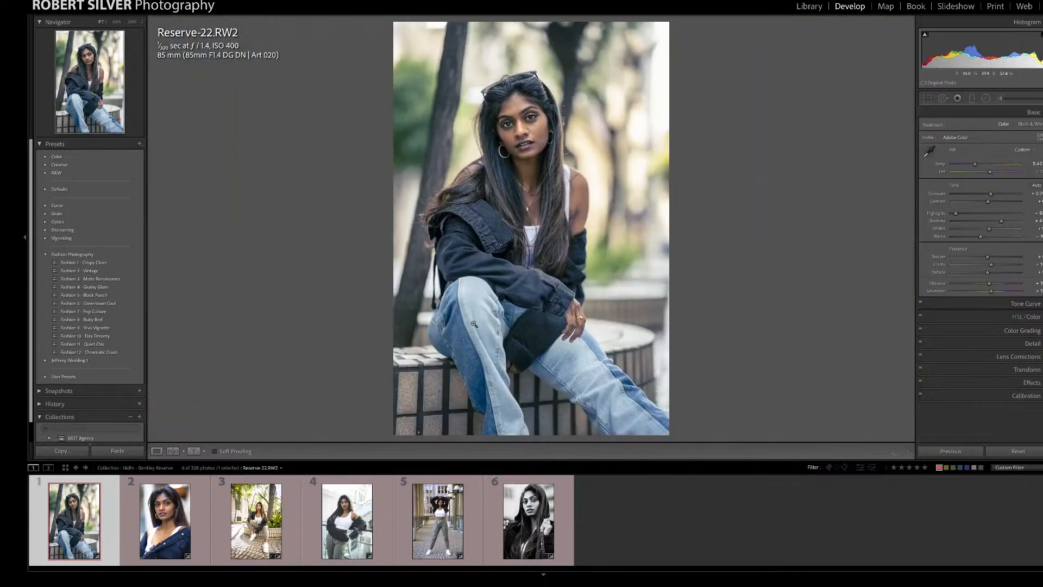
left_click(497, 215)
scroll(497, 216, "up", 5)
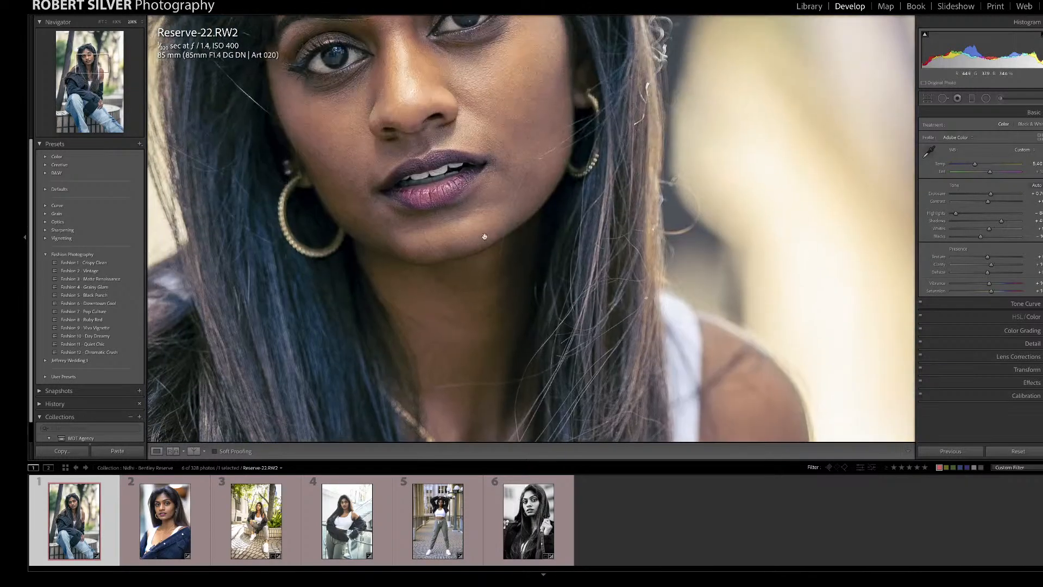
left_click(943, 98)
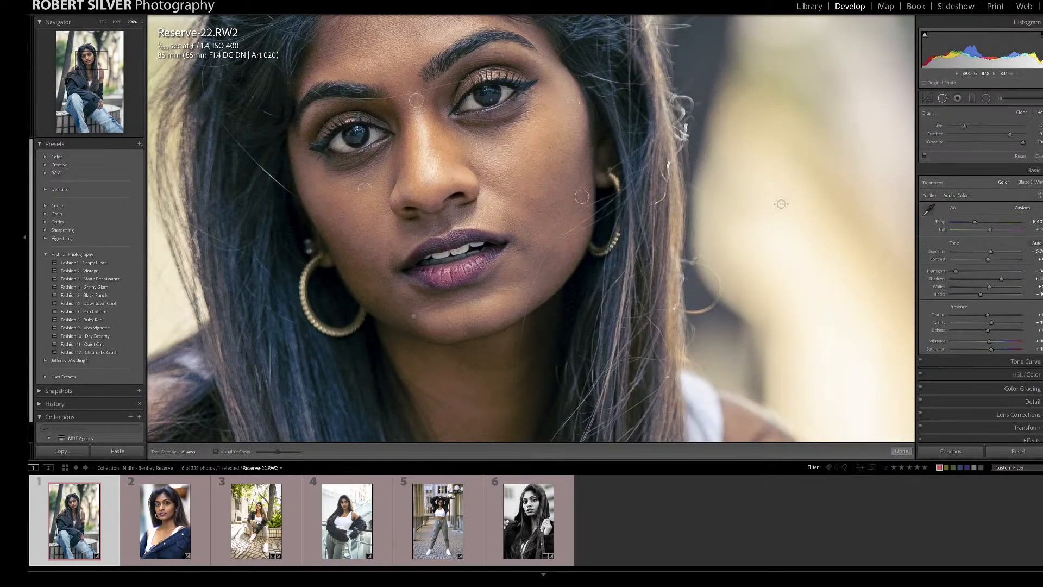
left_click(455, 326)
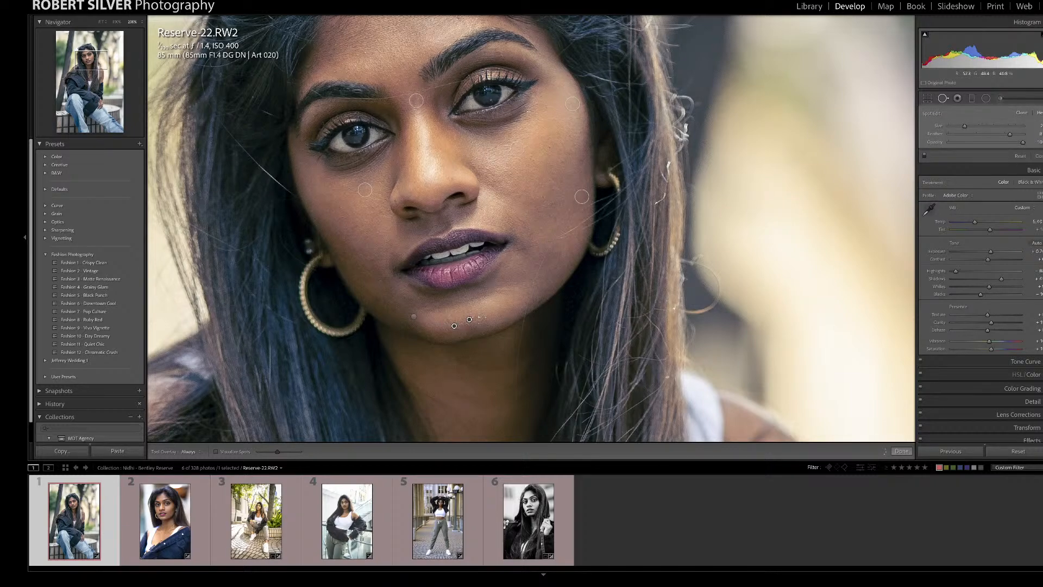
key("q")
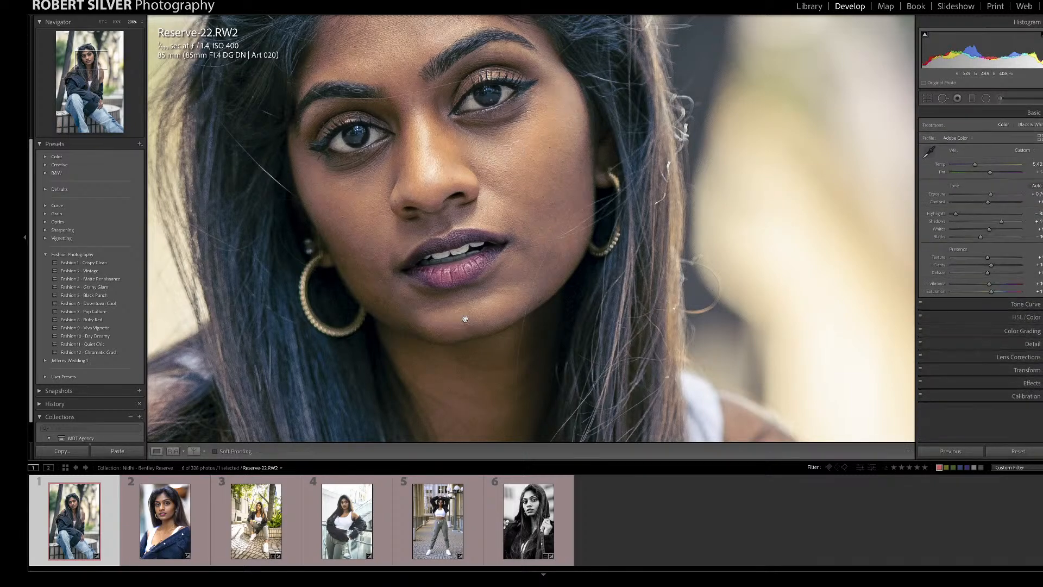
left_click(483, 239)
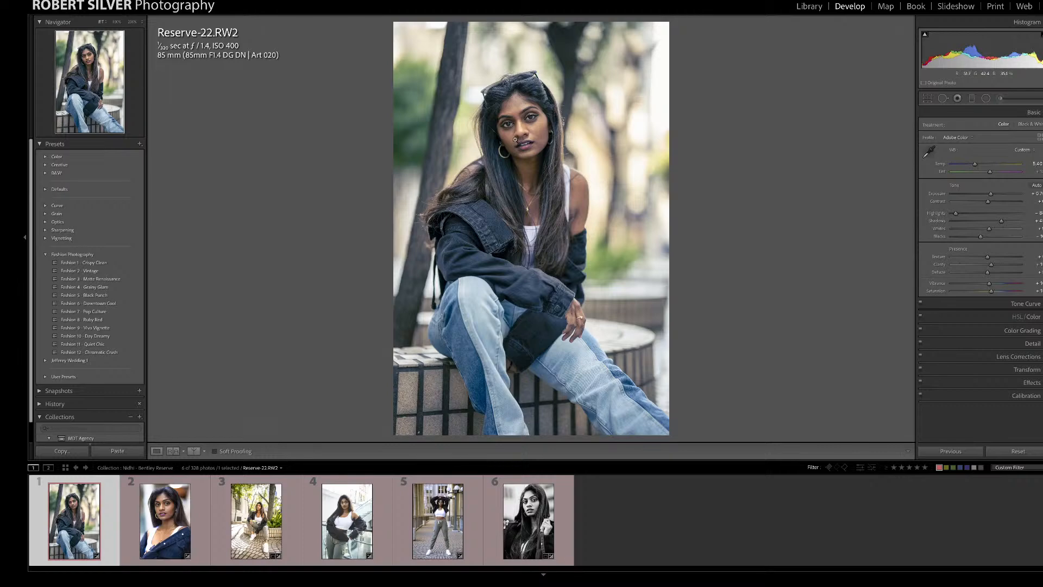
Step: Inspect the forehead in Reserve-22.RW2 up close and heal the blemishes at its centre with Spot Removal
left_click(514, 141)
left_click_drag(514, 140, 371, 134)
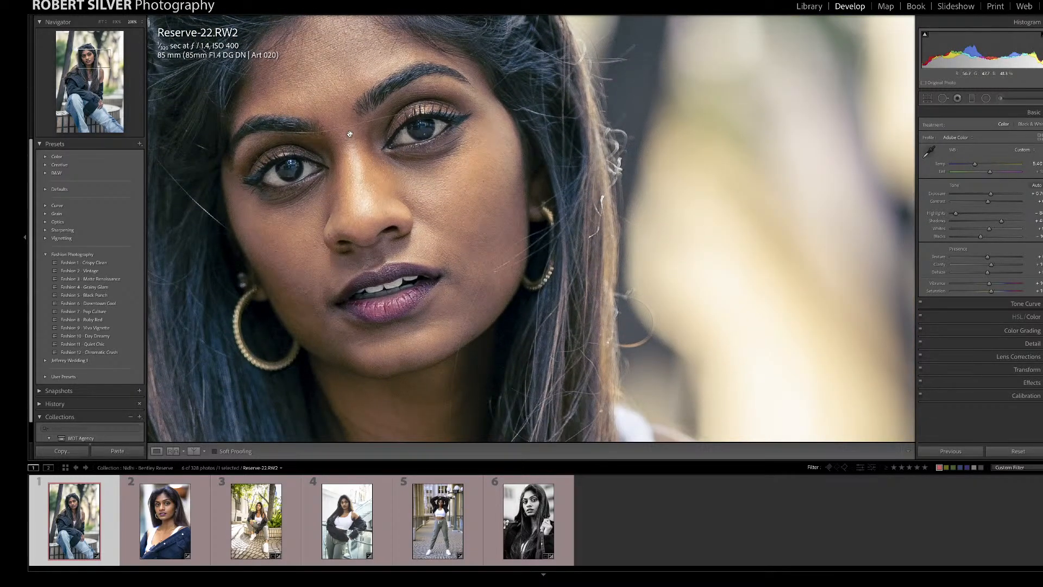
left_click_drag(357, 126, 376, 170)
left_click(377, 170)
left_click(504, 114)
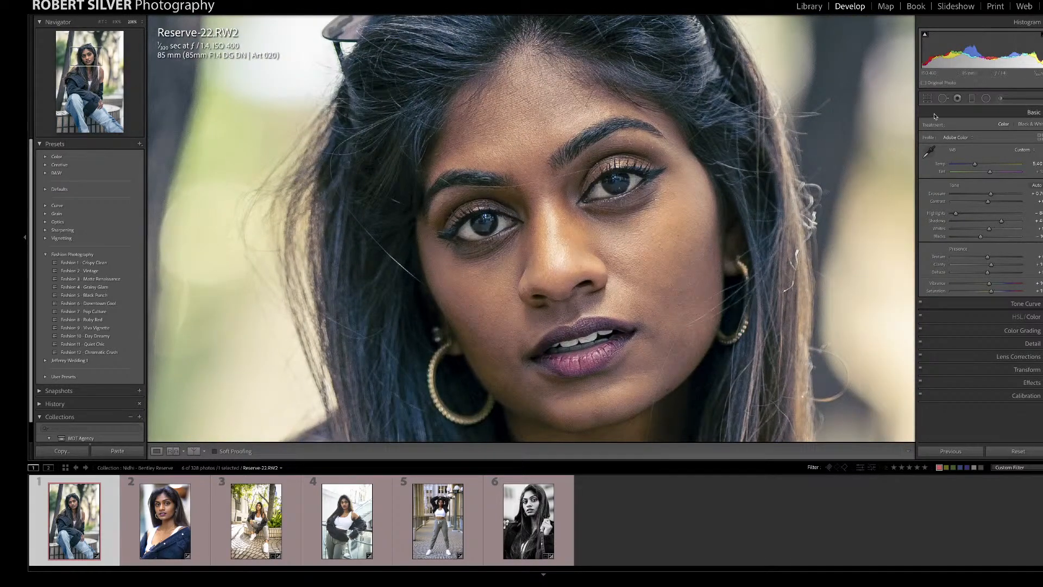
key("q")
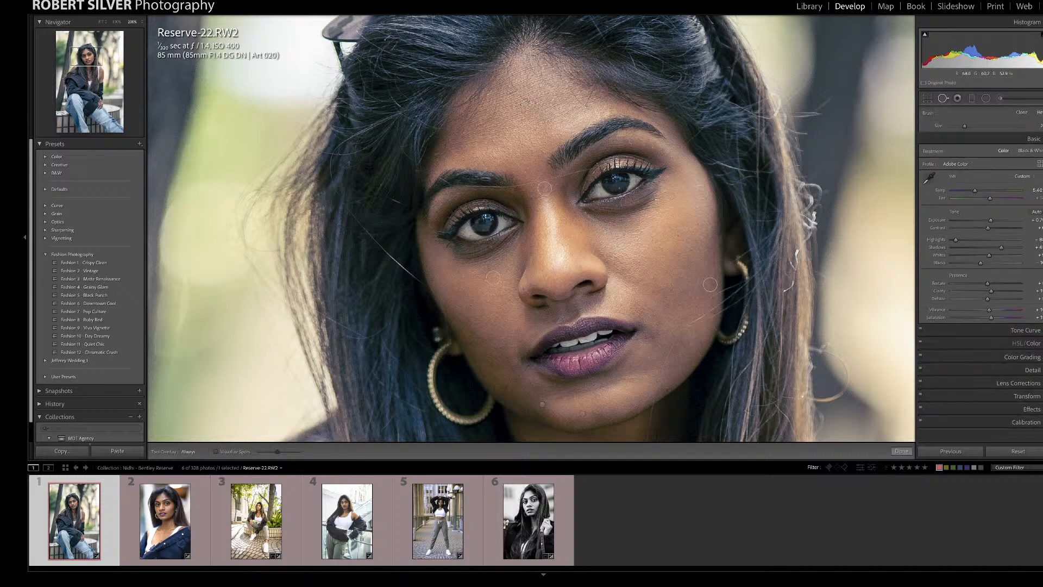
left_click(522, 100)
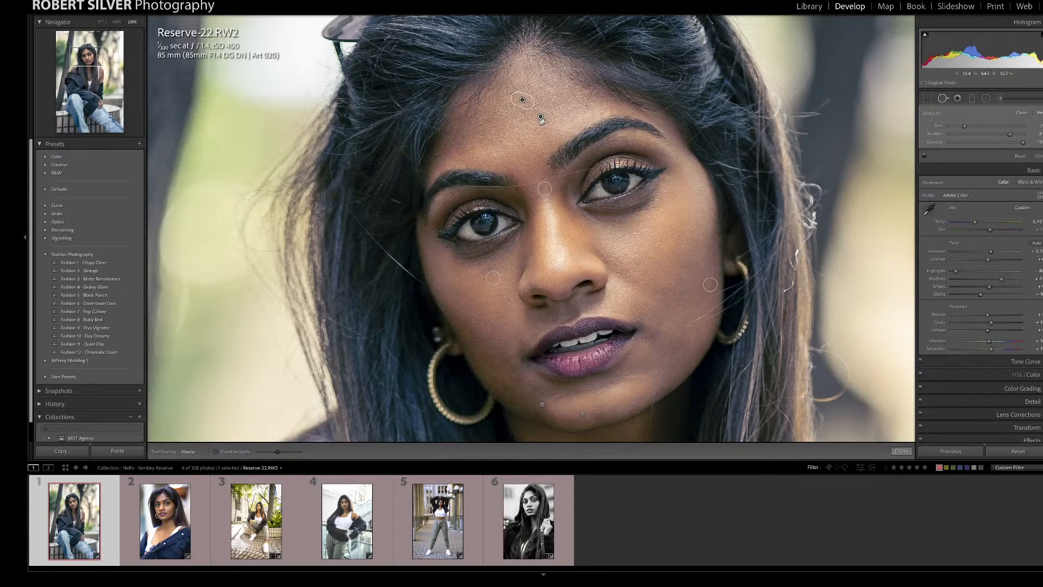
left_click(542, 121)
key("q")
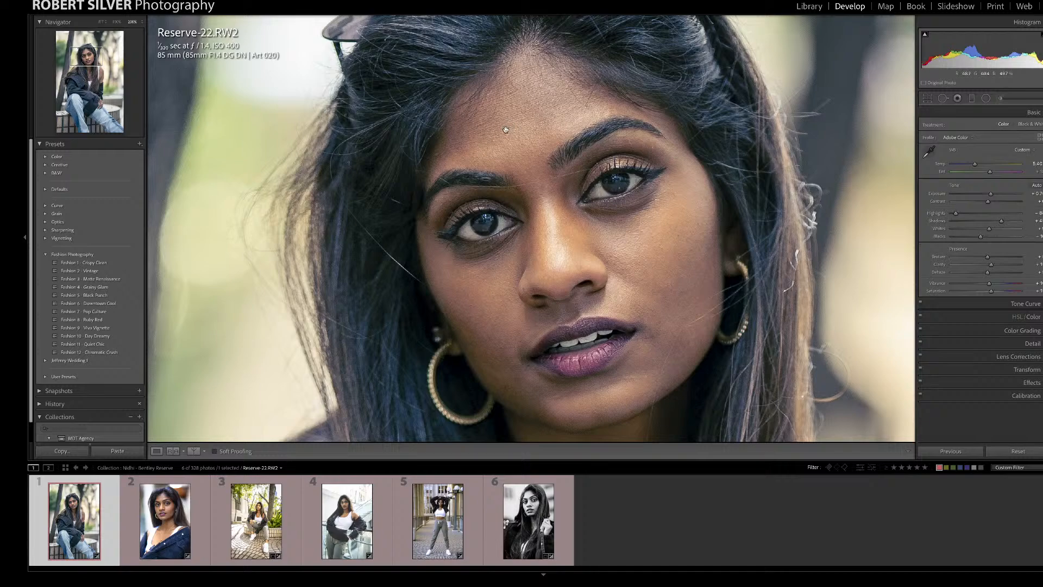
Step: Heal the light mark in the dark gap between the planter tiles at the lower left of Reserve-22.RW2
left_click(541, 144)
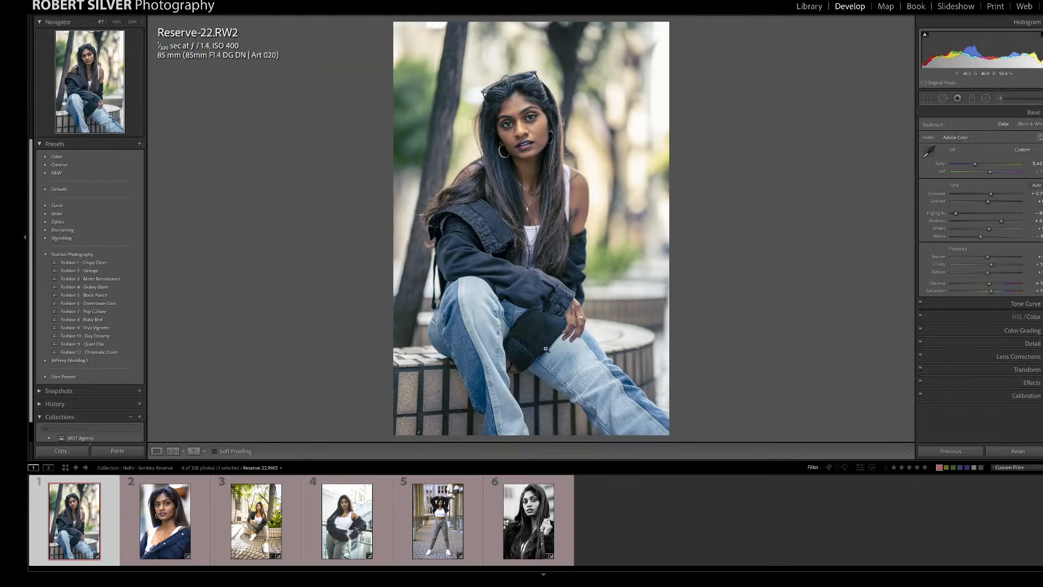
left_click(427, 401)
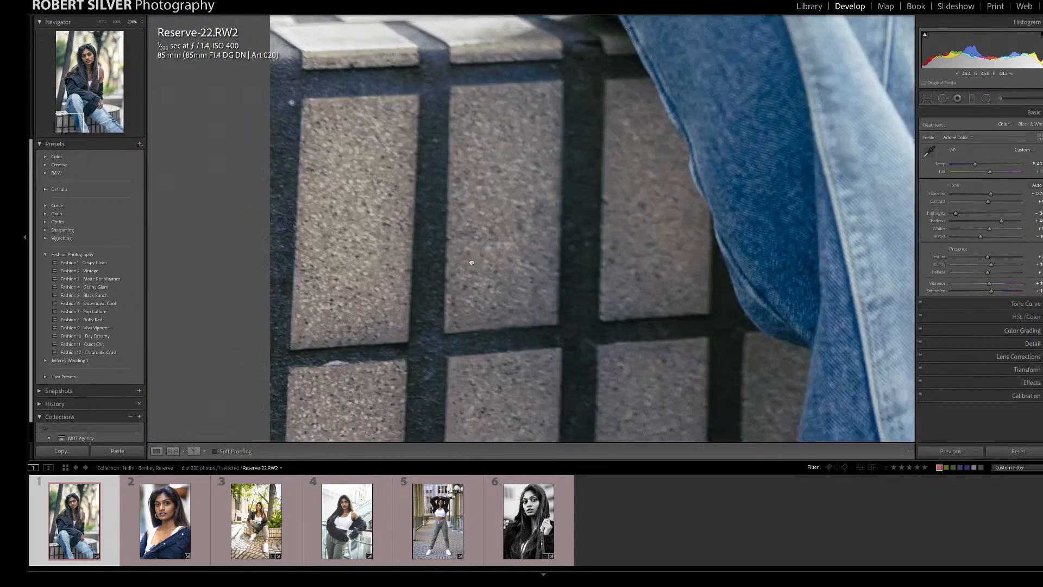
key("q")
left_click_drag(428, 348, 430, 363)
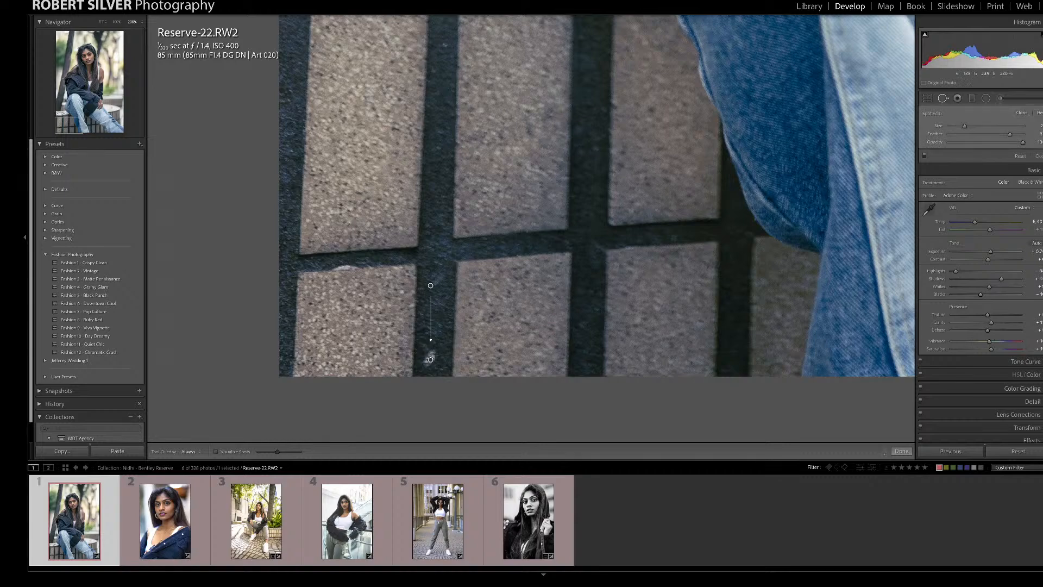
key("q")
left_click(473, 295)
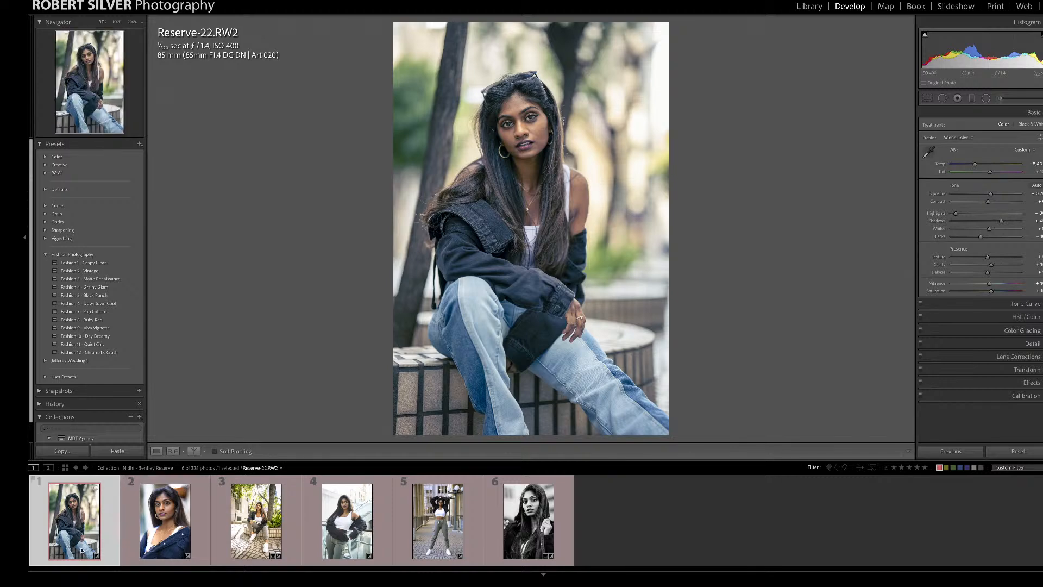
Step: Open Reserve-44.RW2, view the face at 33% and heal the blemish along the jawline with Spot Removal
left_click(155, 536)
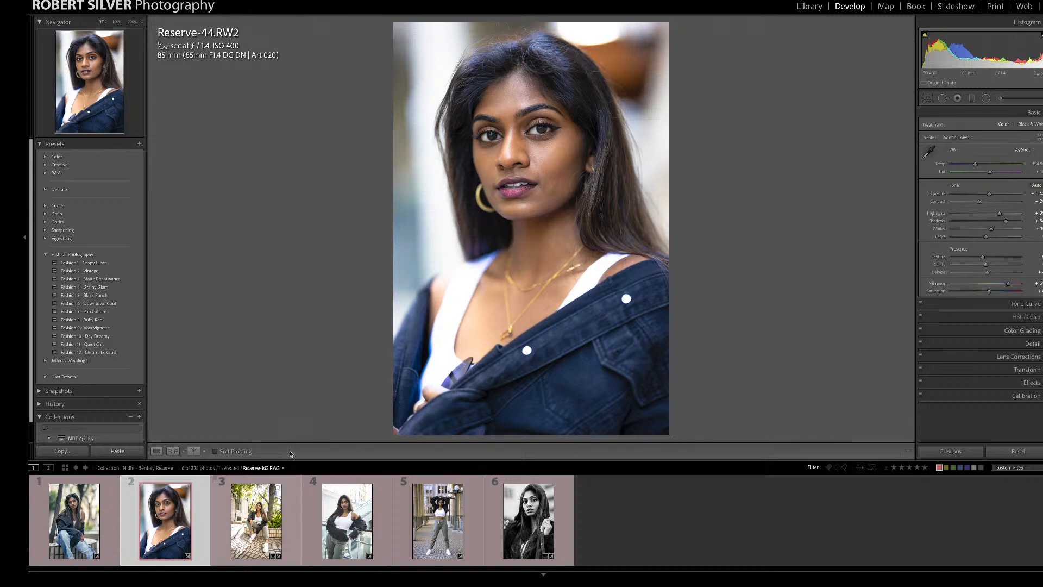
left_click(533, 135)
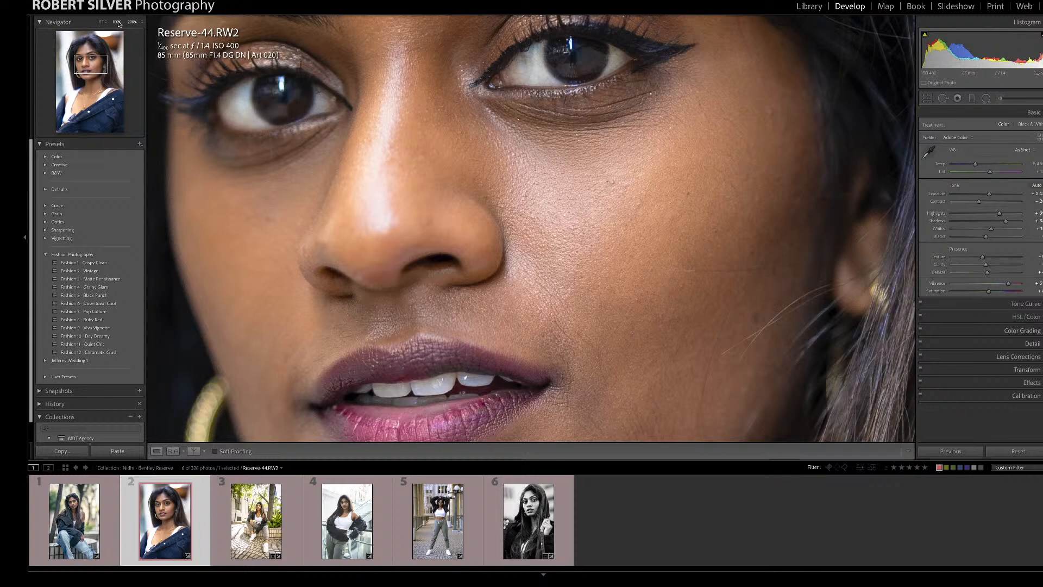
left_click(116, 22)
left_click_drag(642, 219, 643, 212)
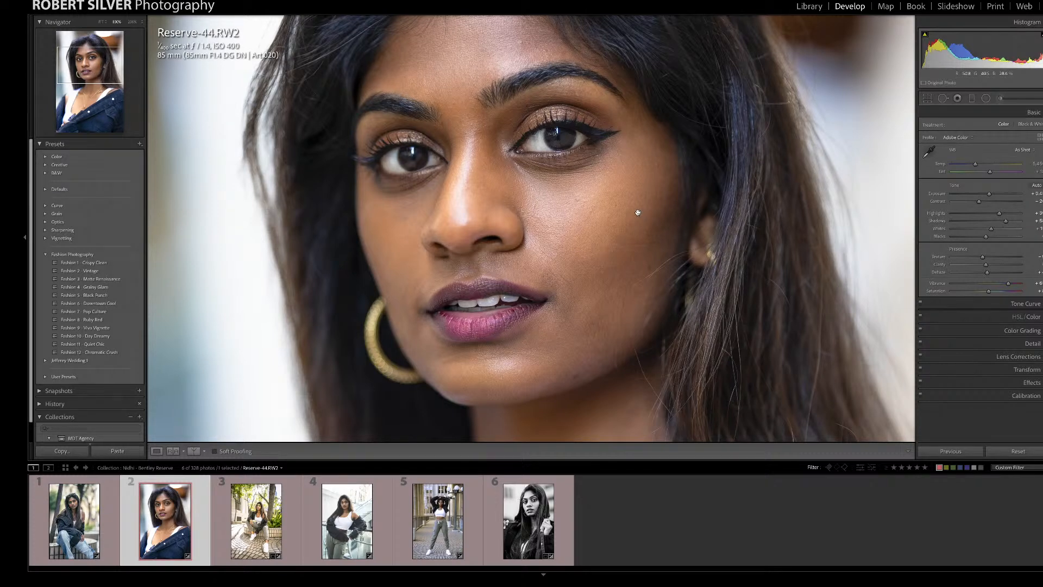
left_click_drag(643, 212, 583, 180)
key("q")
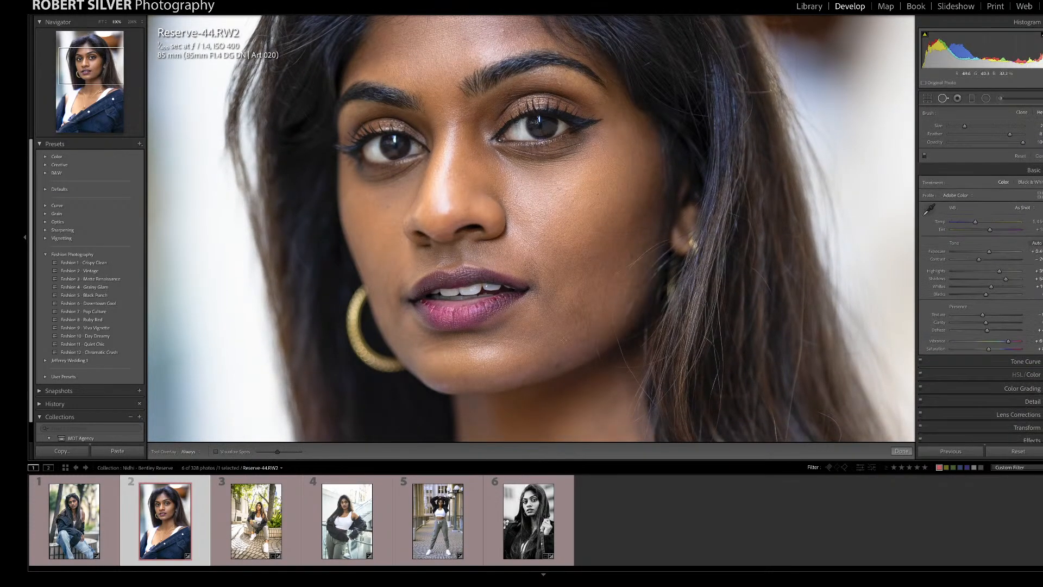
left_click(555, 364)
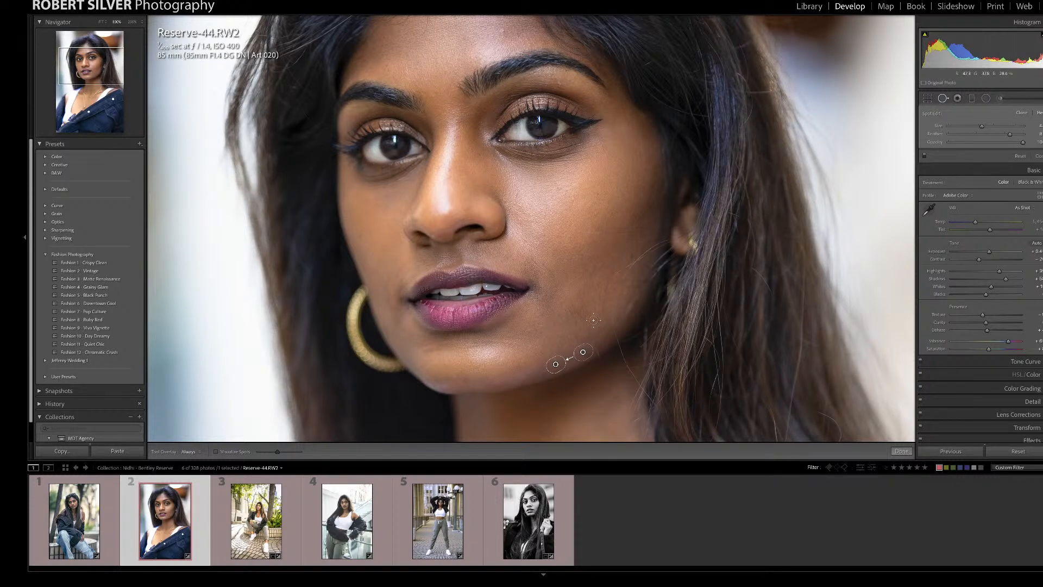
key("q")
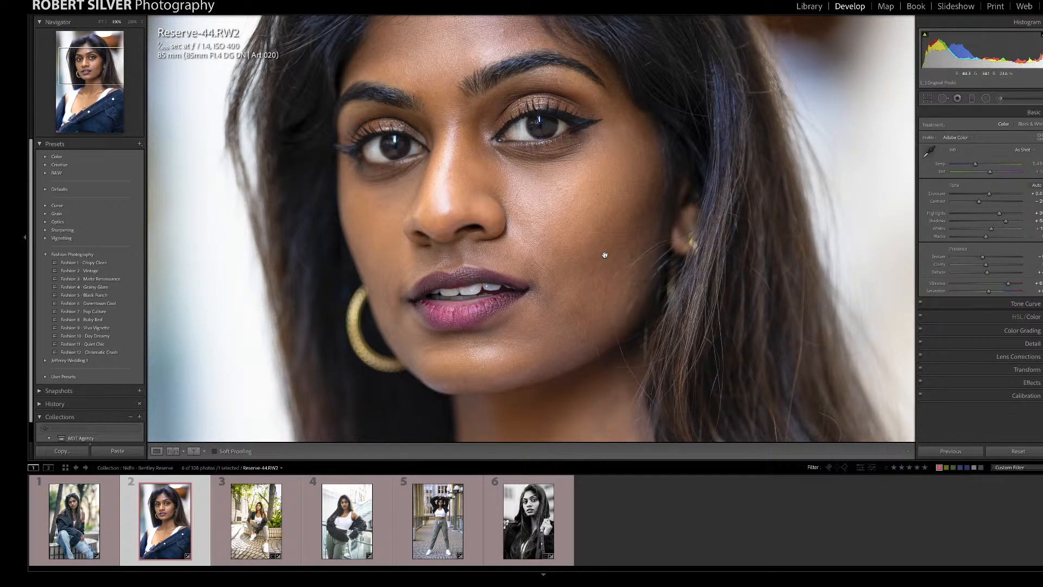
Step: Heal the small blemishes across the image-right cheek, at the temple and beside the nose in Reserve-44.RW2
key("q")
left_click(630, 253)
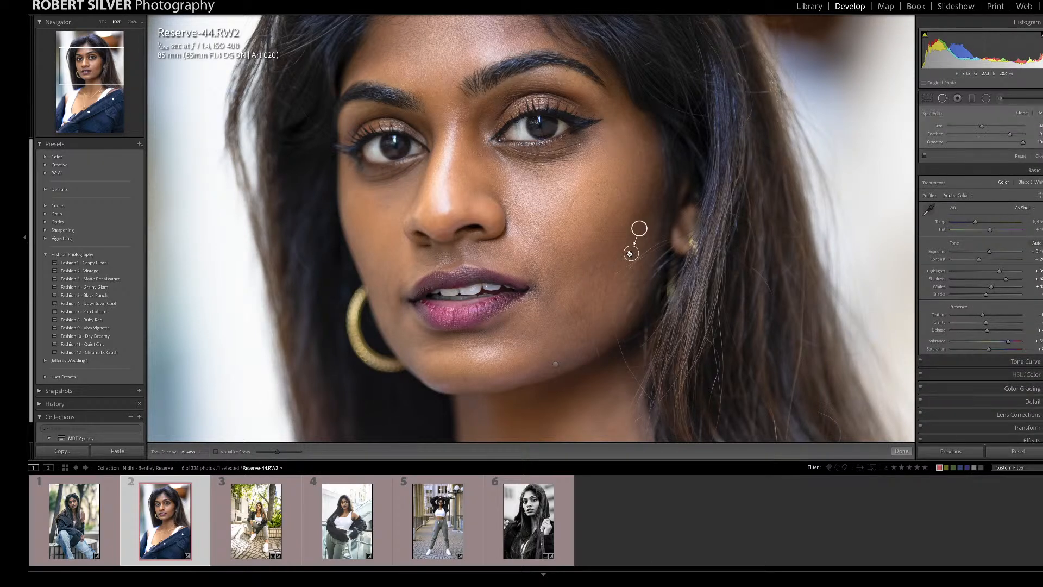
left_click_drag(636, 231, 607, 256)
mouse_move(594, 232)
left_mouse_down()
mouse_move(635, 231)
mouse_move(619, 214)
left_mouse_up()
left_click(574, 200)
left_click_drag(638, 200, 611, 191)
left_click(596, 194)
left_click_drag(559, 186, 569, 191)
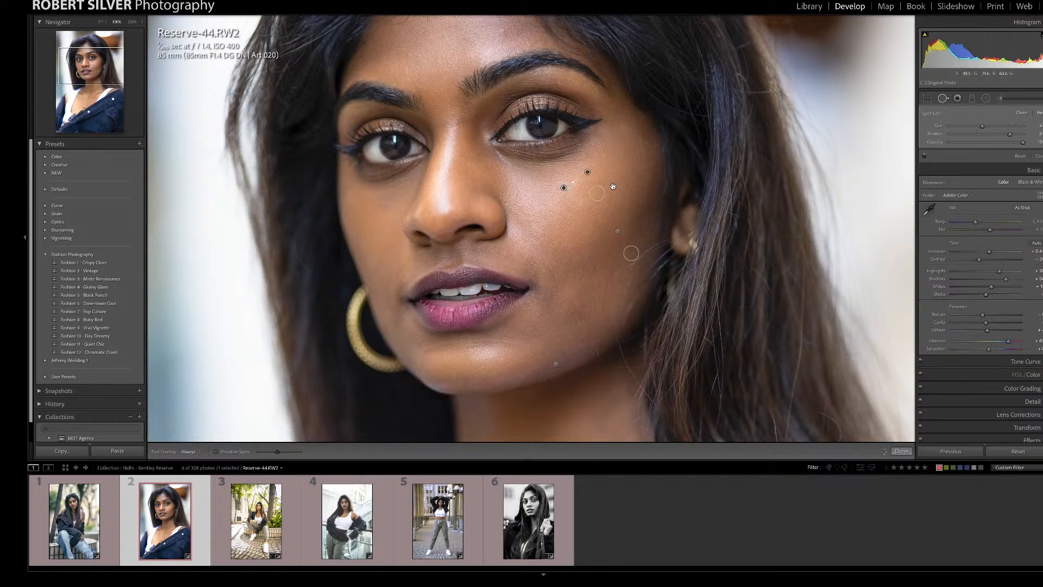
left_click(638, 152)
left_click_drag(518, 192, 523, 206)
left_click_drag(476, 58, 542, 194)
Step: Heal the small blemishes on the chin just below the lower lip in Reserve-44.RW2
left_click(499, 341)
left_click_drag(499, 340, 499, 354)
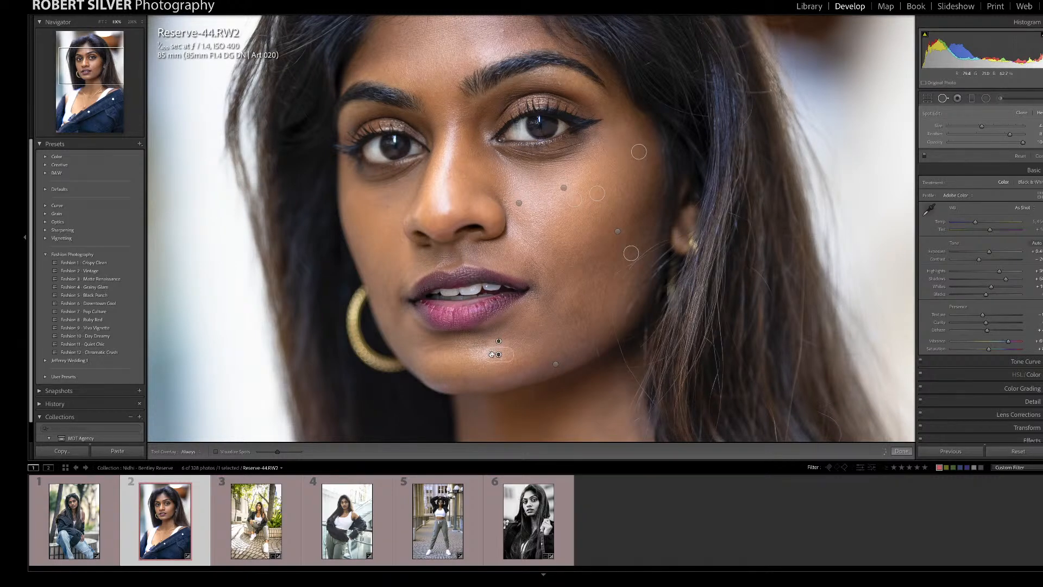
left_click(434, 346)
left_click_drag(472, 347, 439, 356)
Step: Heal the blemishes on the upper forehead and the spot above the image-left eyebrow in Reserve-44.RW2
left_click(502, 31)
left_click(89, 57)
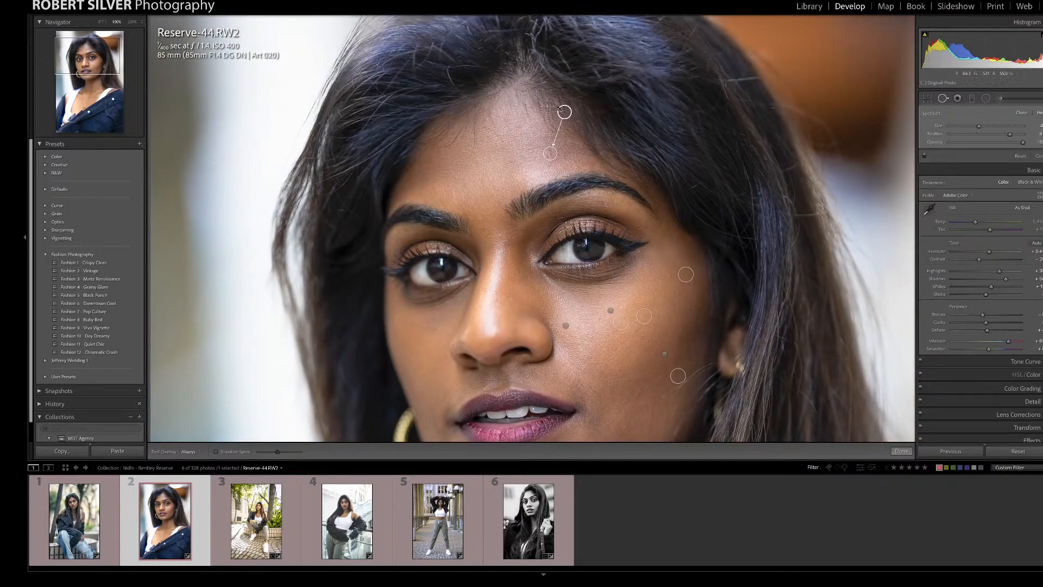
mouse_move(565, 112)
left_mouse_down()
mouse_move(539, 140)
mouse_move(519, 128)
left_mouse_up()
left_click(518, 125)
left_click_drag(499, 139, 483, 132)
left_click(454, 176)
key("Delete")
key("ctrl+z")
Step: Heal the marks on the nose and below the image-left eye in Reserve-44.RW2
left_click(512, 298)
left_click_drag(523, 311, 520, 283)
left_click(437, 327)
key("q")
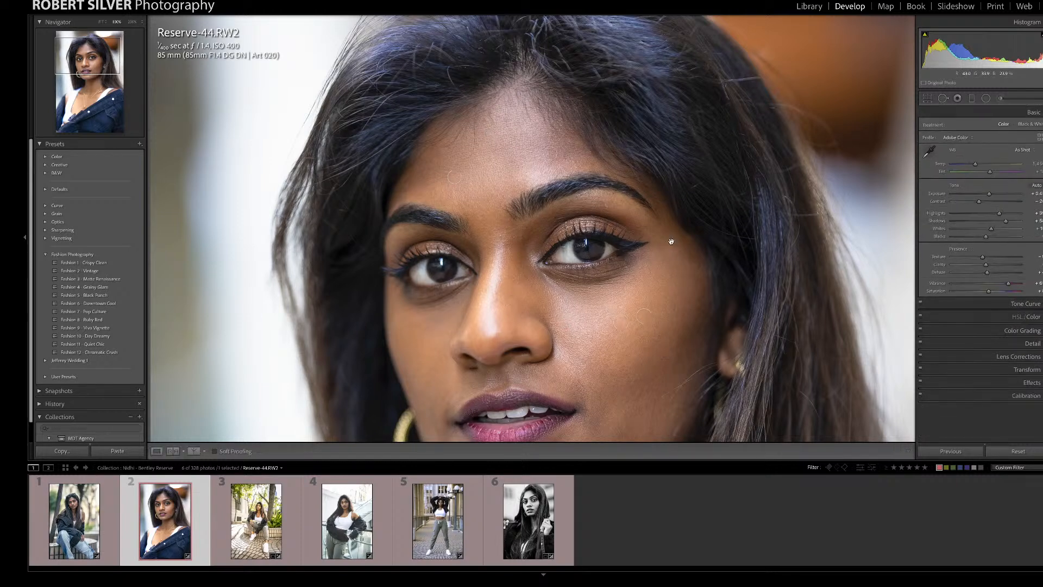
Step: Inspect the forehead and nose in Reserve-44.RW2 and refine the healing on the bridge of the nose
left_click_drag(633, 319, 587, 276)
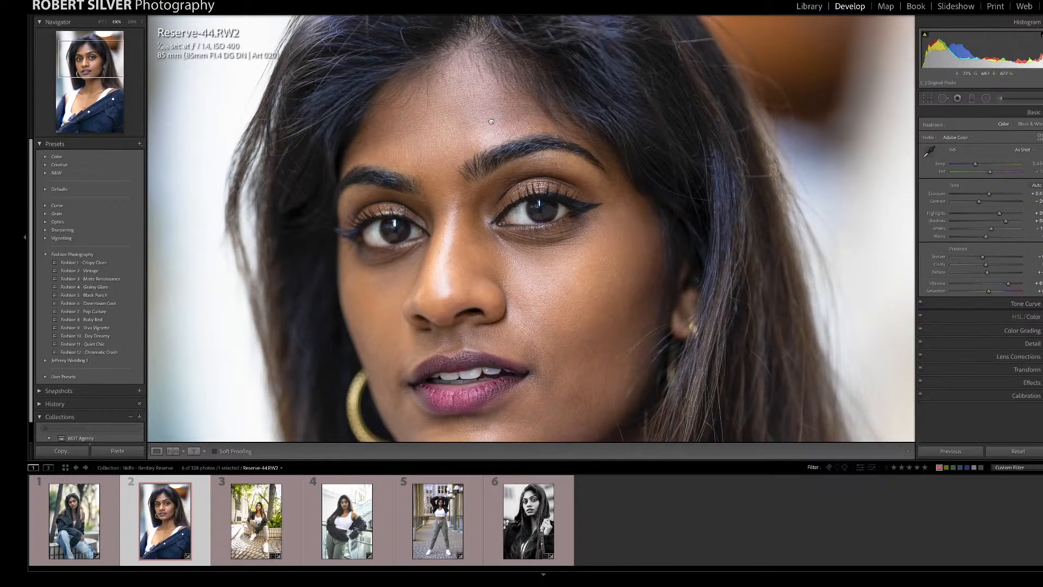
left_click(492, 121)
left_click(514, 153)
key("q")
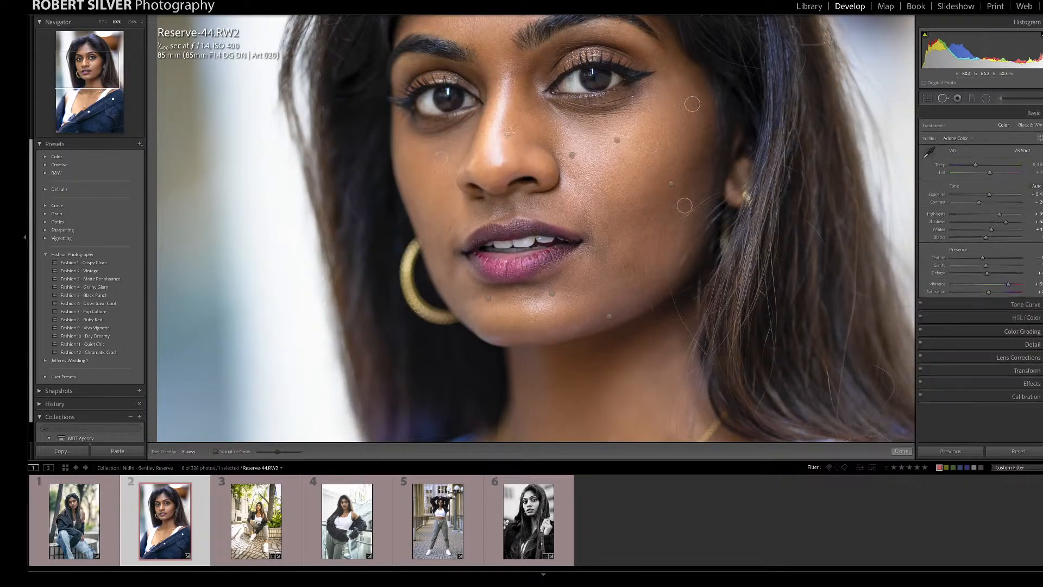
left_click_drag(502, 135, 503, 131)
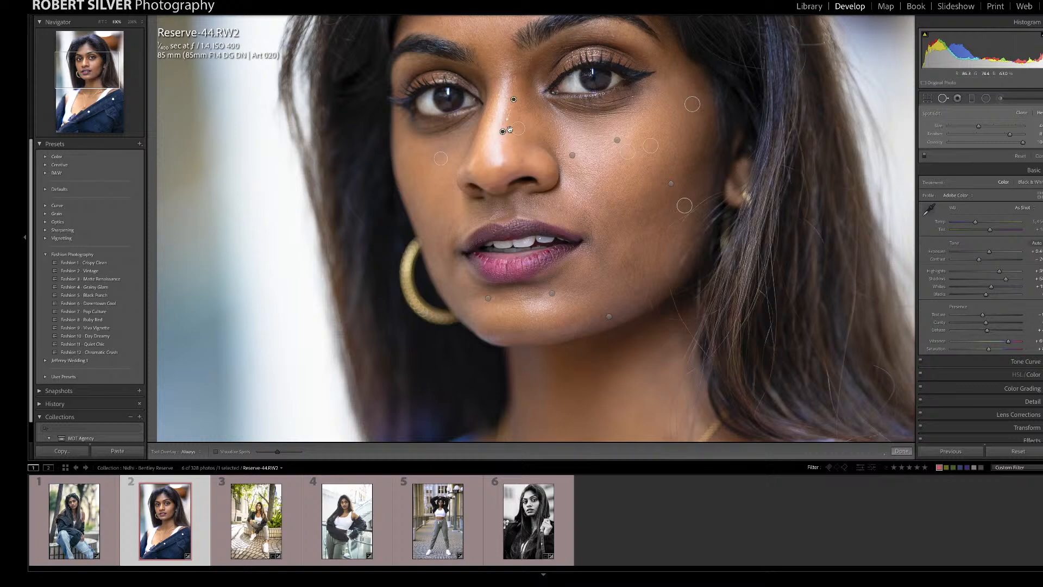
key("q")
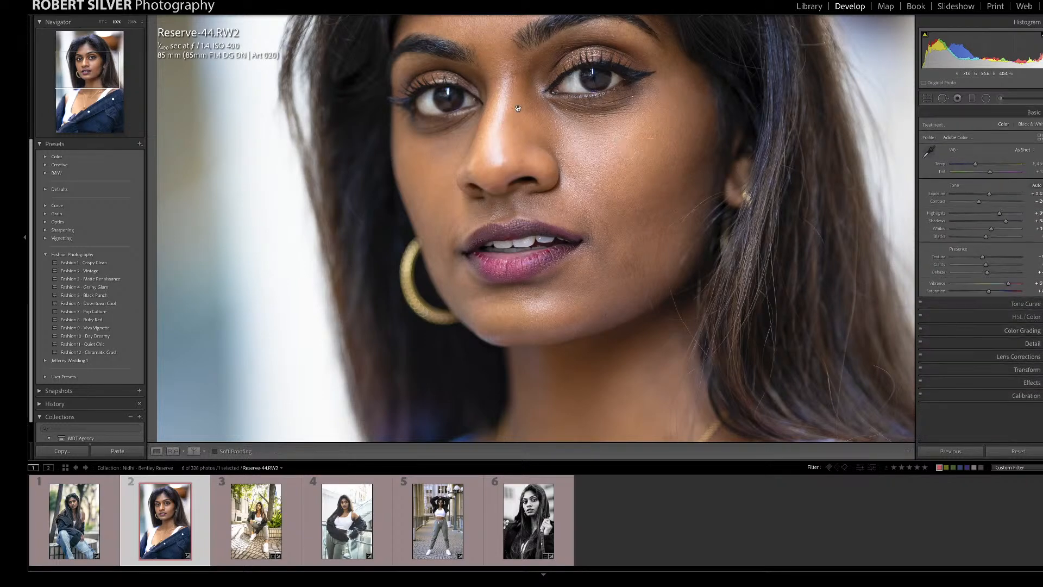
Step: Examine the retouched face in Reserve-44.RW2 up close and compare it with the Before view
left_click(579, 264)
left_click_drag(578, 265, 536, 184)
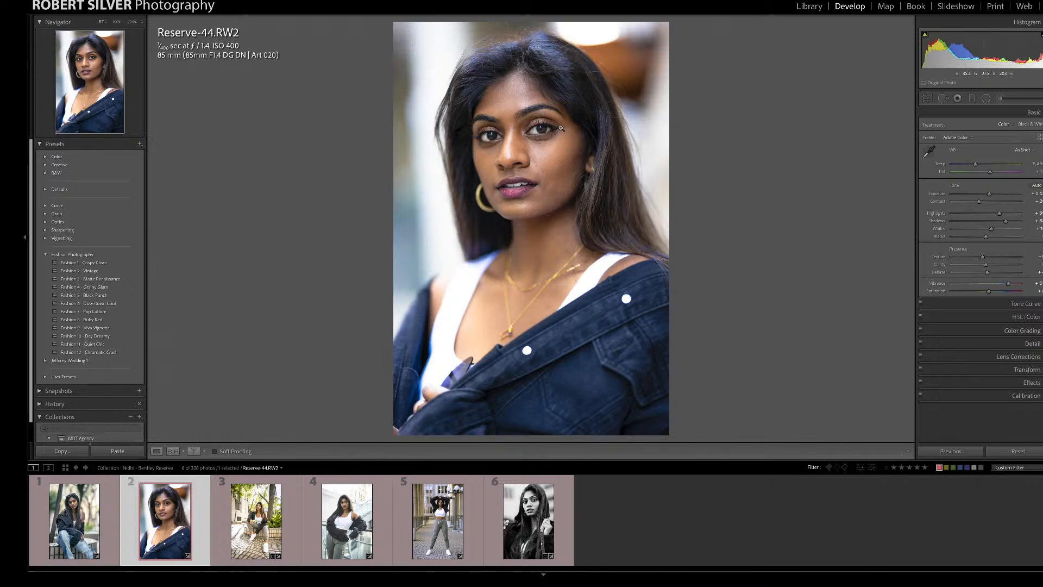
left_click(561, 130)
left_click_drag(571, 146, 546, 182)
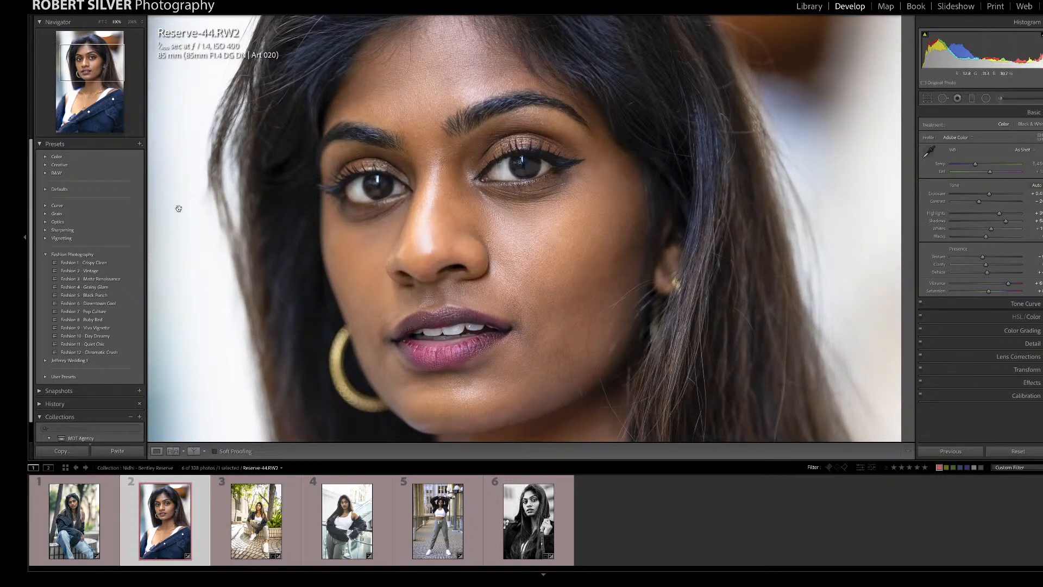
key("backslash")
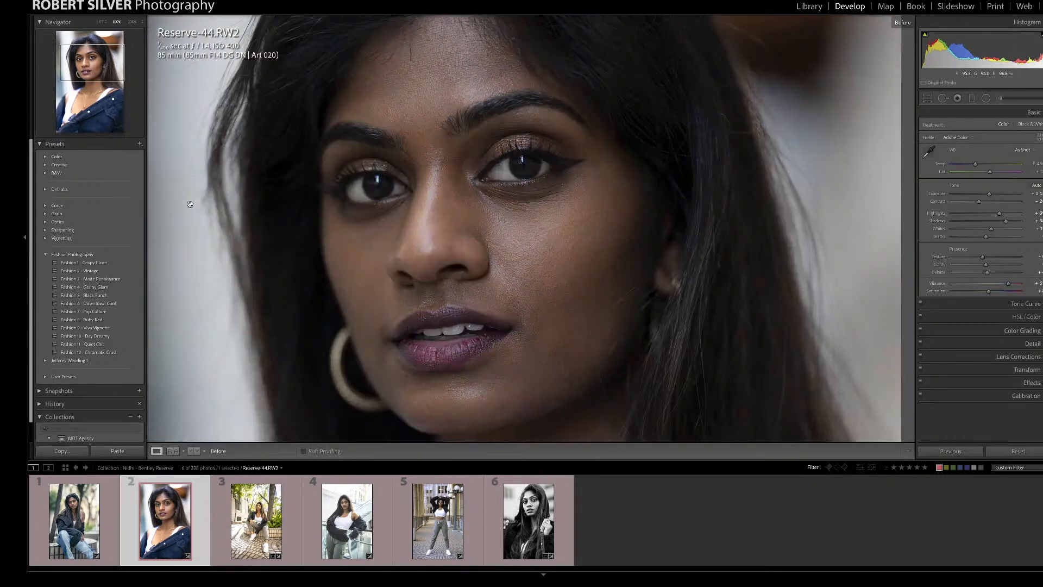
key("backslash")
key("backslash")
key("backslash")
Step: Heal the remaining blemishes on the image-right cheek in Reserve-44.RW2 and review the face up close and in full
key("q")
left_click(558, 239)
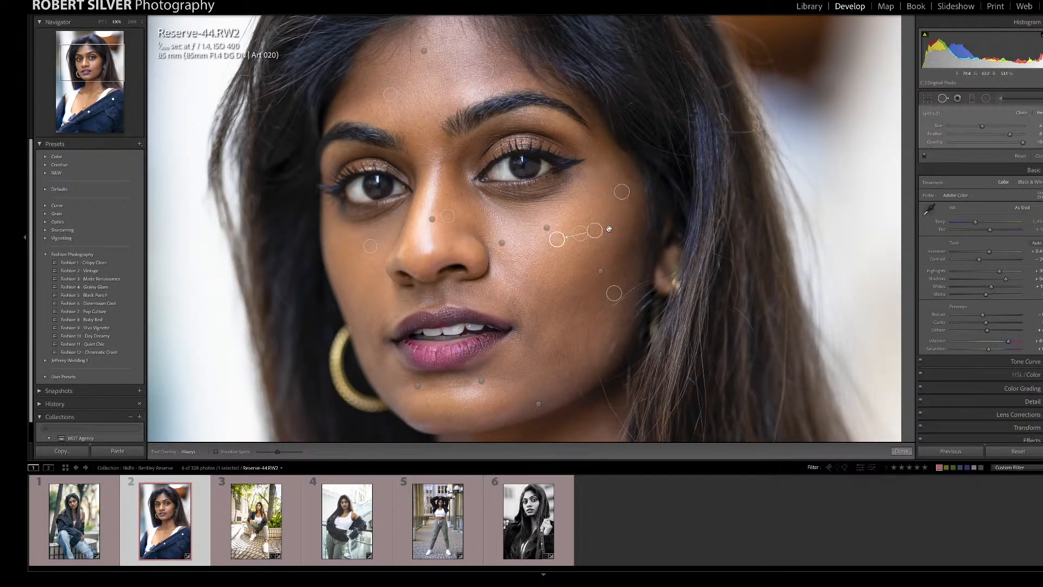
left_click_drag(595, 230, 539, 246)
key("q")
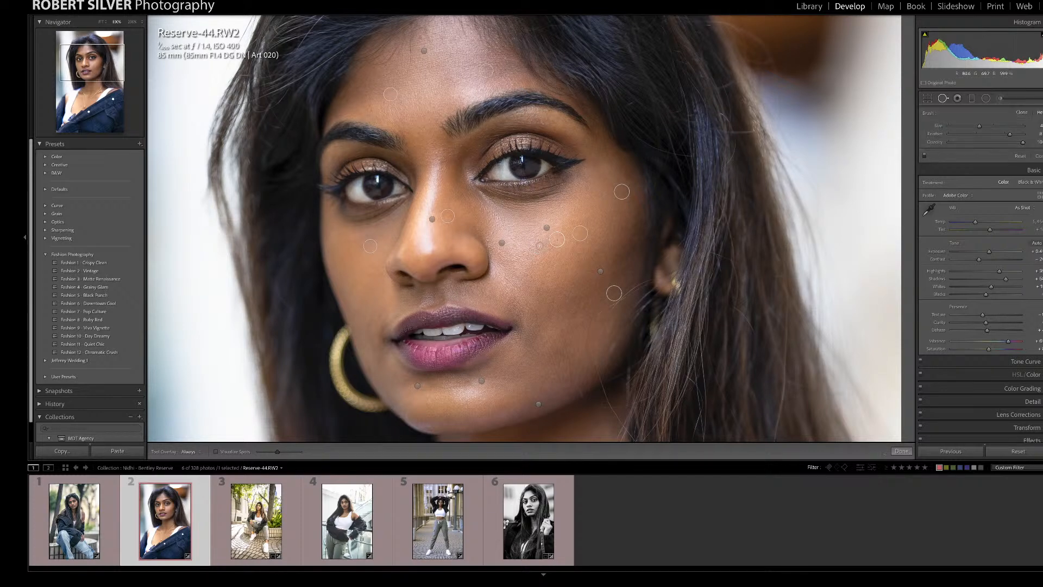
left_click_drag(455, 171, 415, 96)
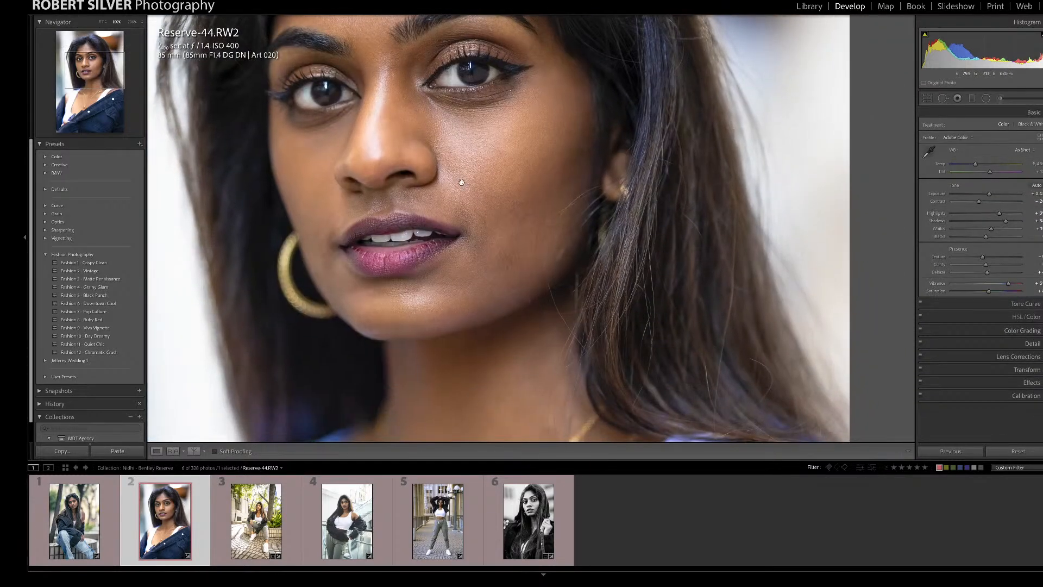
left_click_drag(467, 201, 447, 170)
left_click(445, 152)
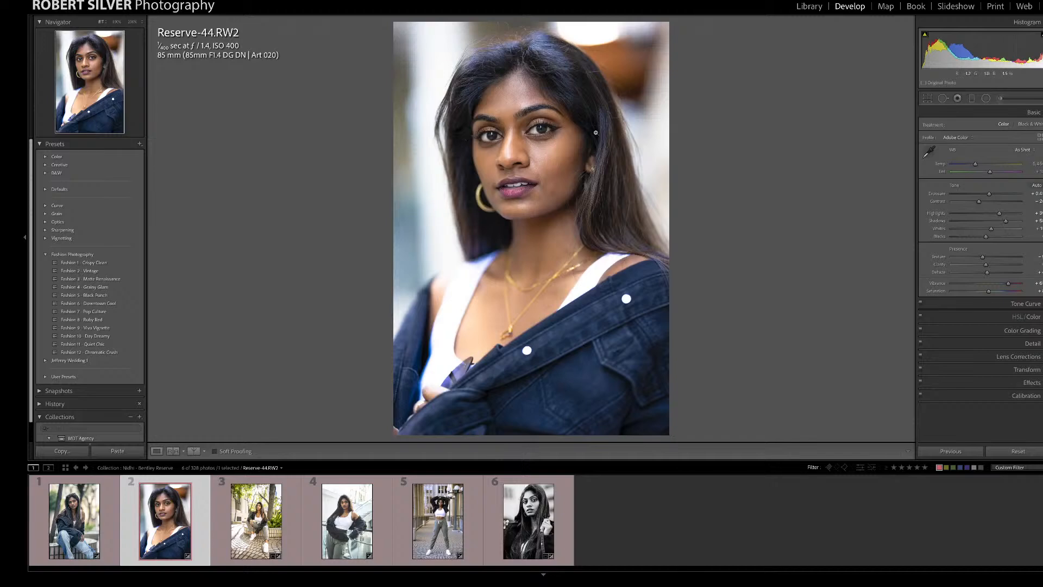
left_click(547, 178)
left_click_drag(548, 179, 551, 206)
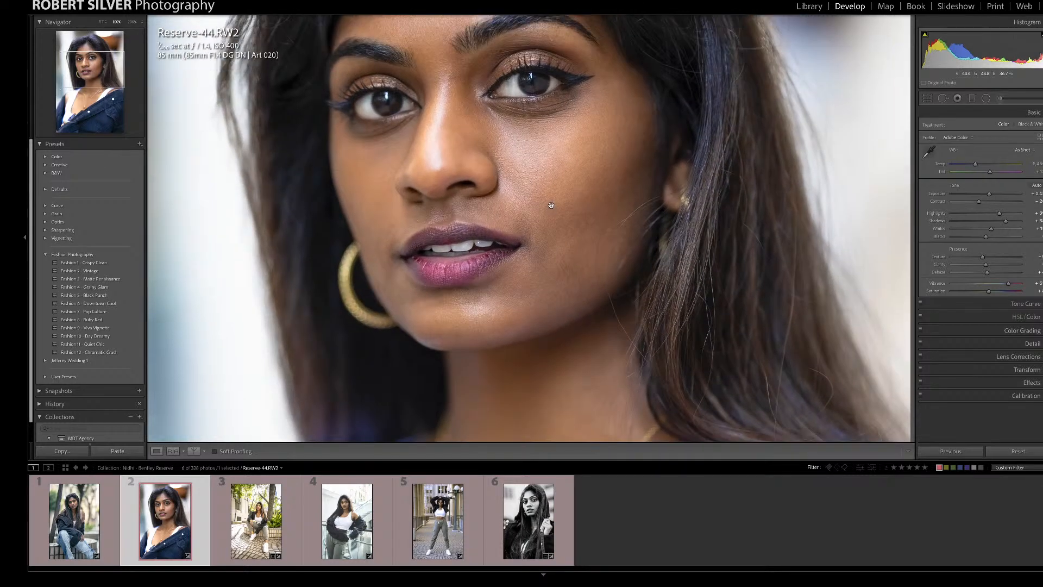
left_click(539, 194)
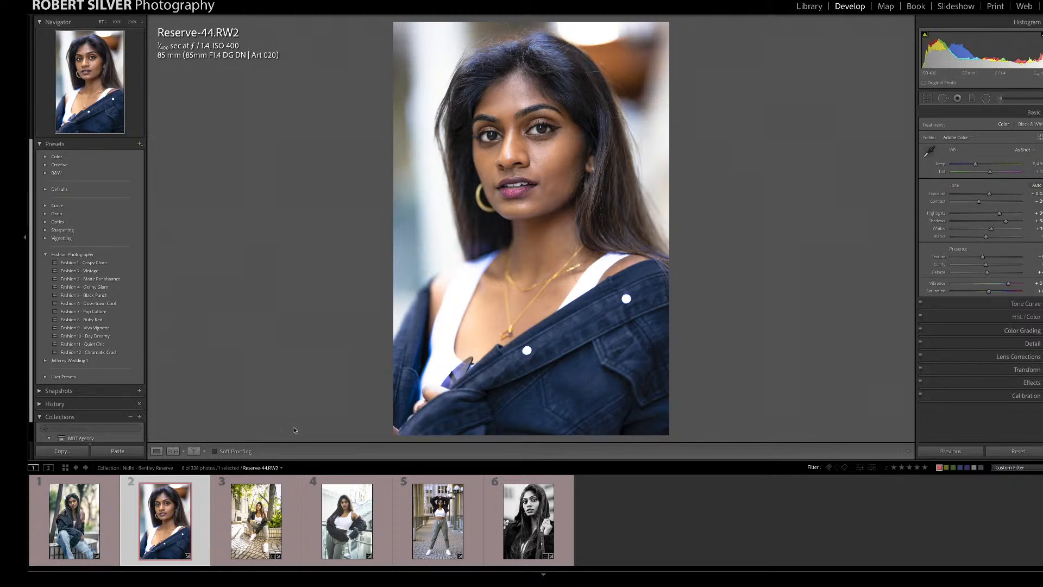
Step: Open Reserve-162.RW2, inspect the subject and slightly lower the luminance of the Yellow tones in HSL/Color
left_click(240, 519)
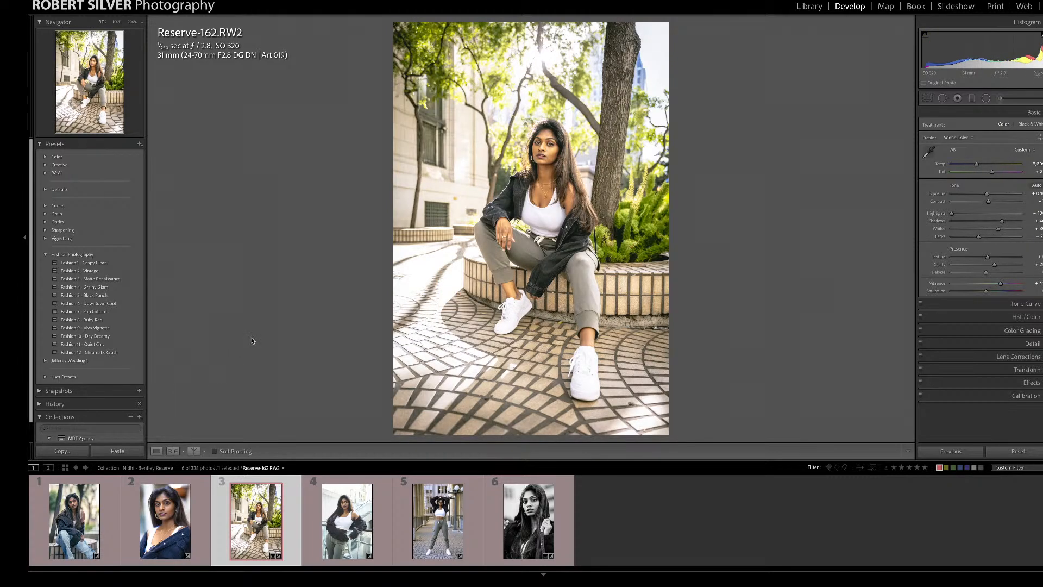
left_click(545, 159)
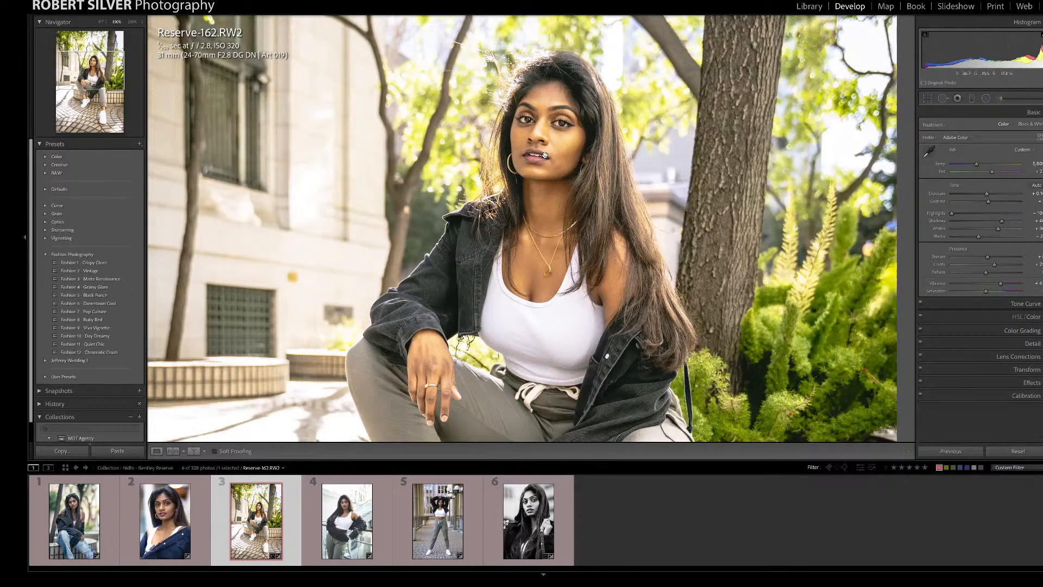
left_click_drag(545, 157, 518, 171)
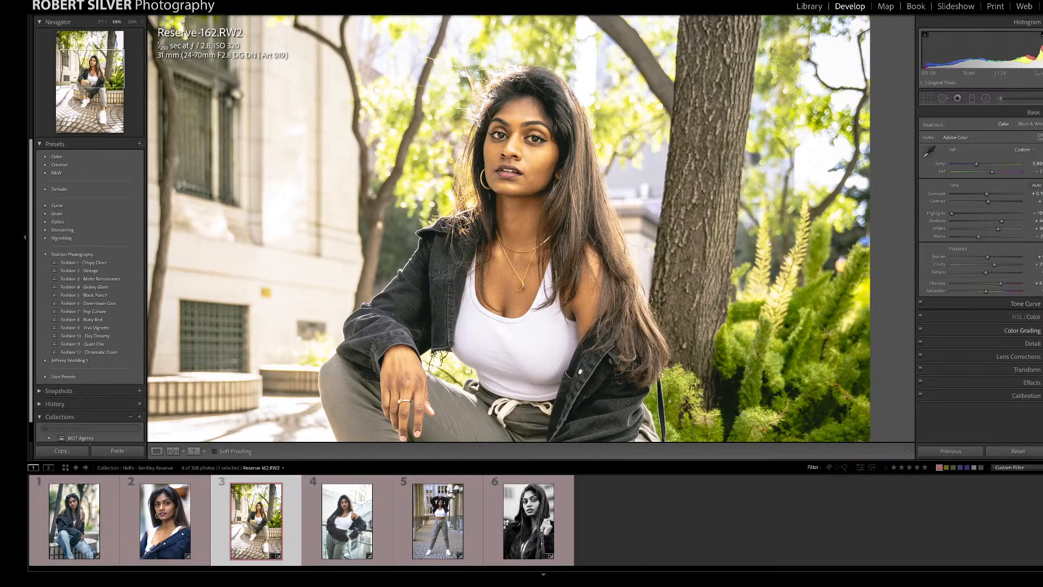
left_click(1026, 317)
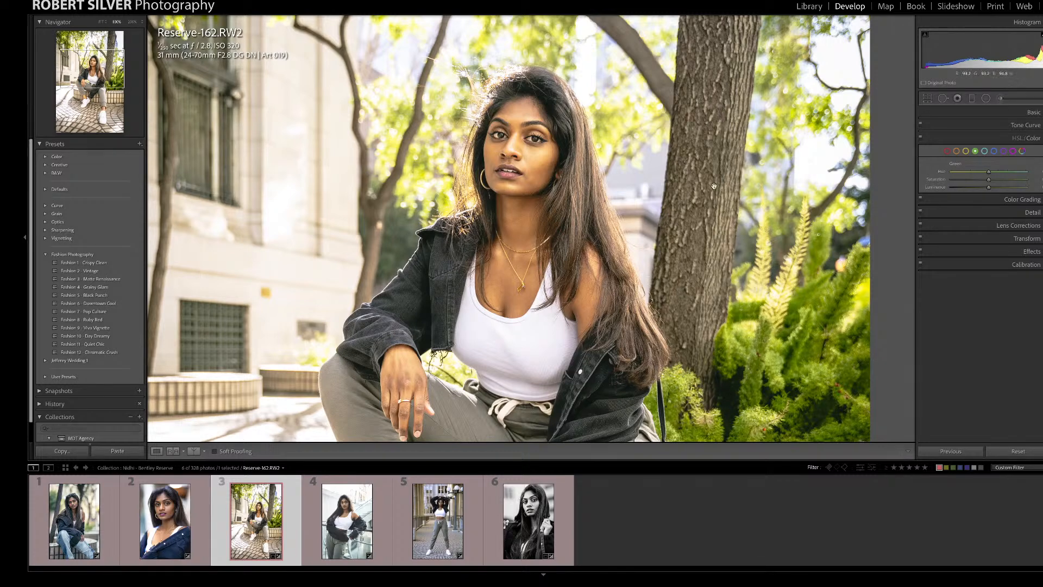
left_click(965, 152)
left_click_drag(989, 187, 986, 189)
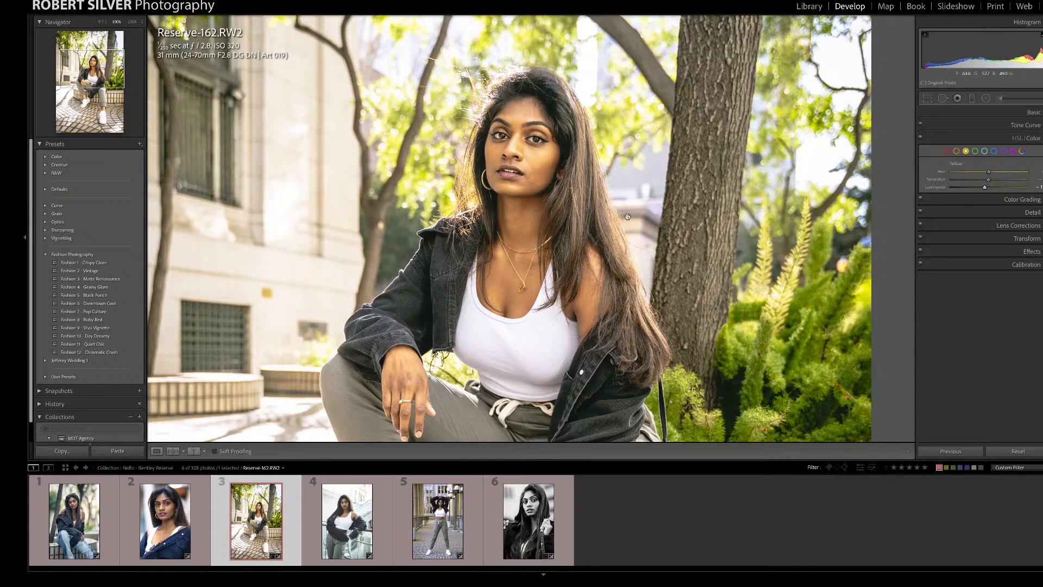
left_click(627, 218)
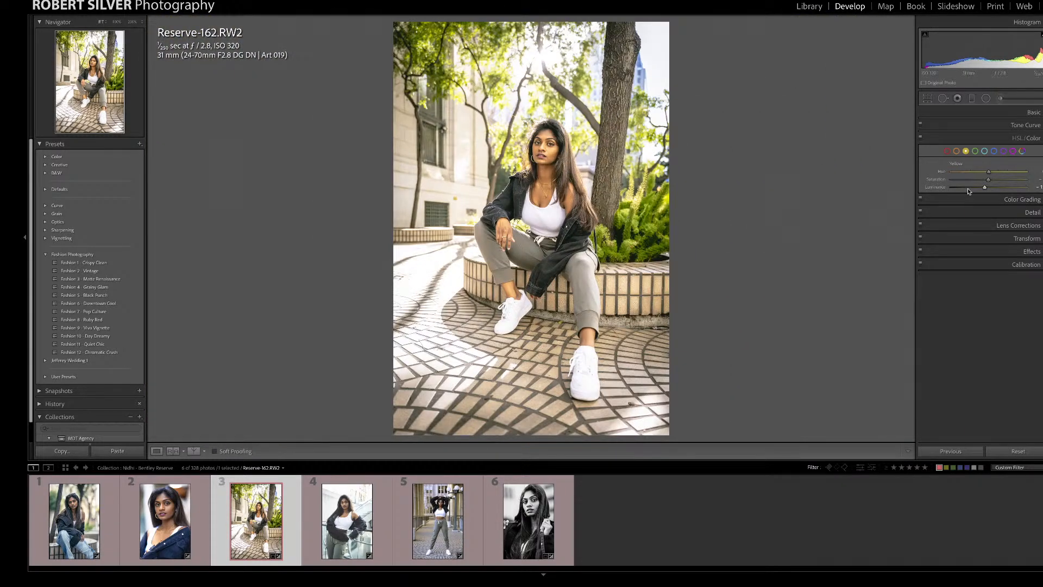
Step: Fine-tune the luminance of the Orange tones in Reserve-162.RW2 and check the skin up close
left_click(958, 151)
left_click_drag(990, 188, 991, 190)
left_click_drag(990, 191, 989, 190)
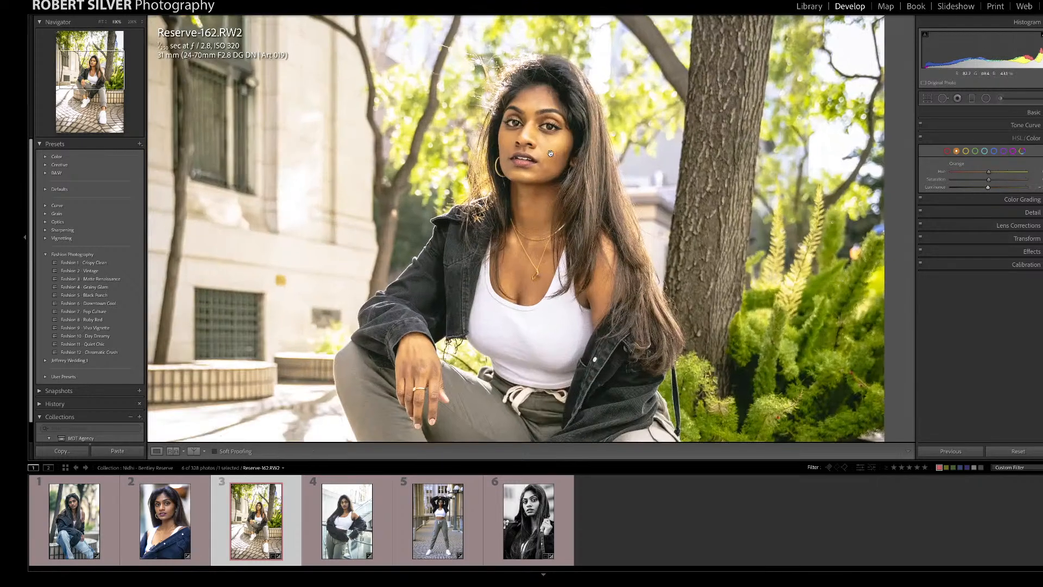
left_click(551, 154)
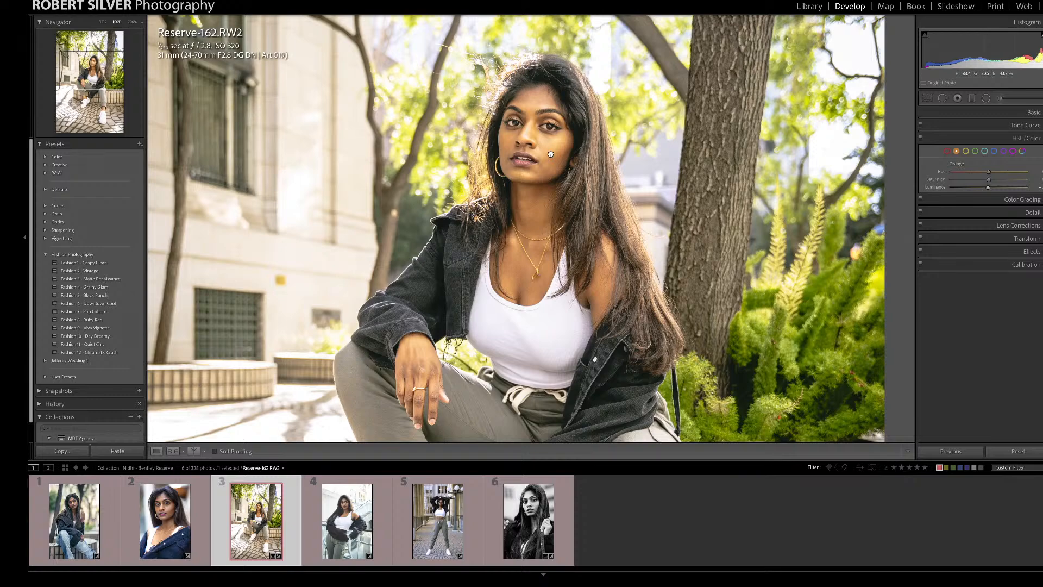
left_click(551, 154)
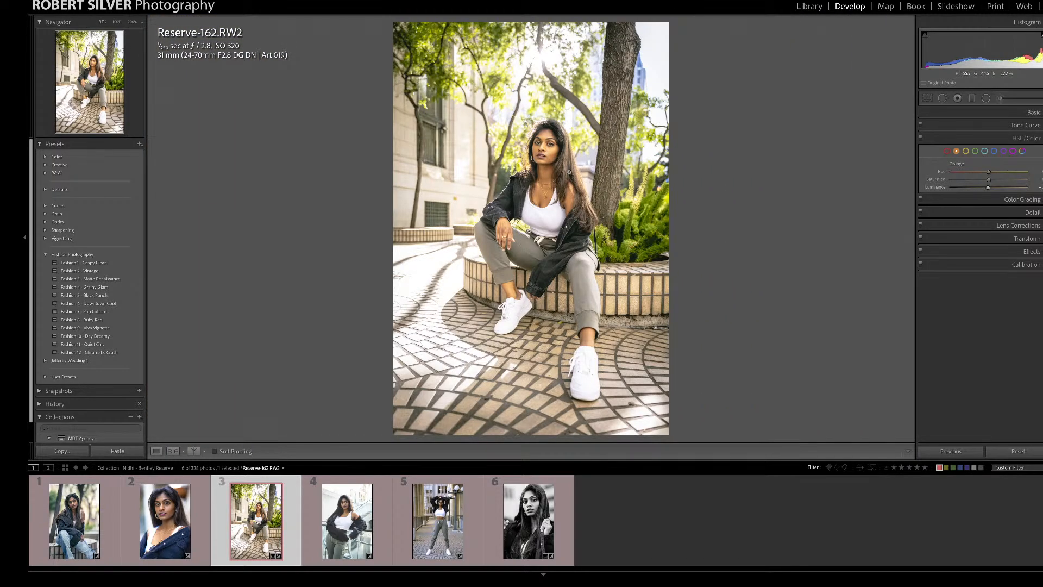
Step: Heal the light mark on the planter bricks beside the jacket cuff in Reserve-162.RW2 with Spot Removal
left_click(563, 274)
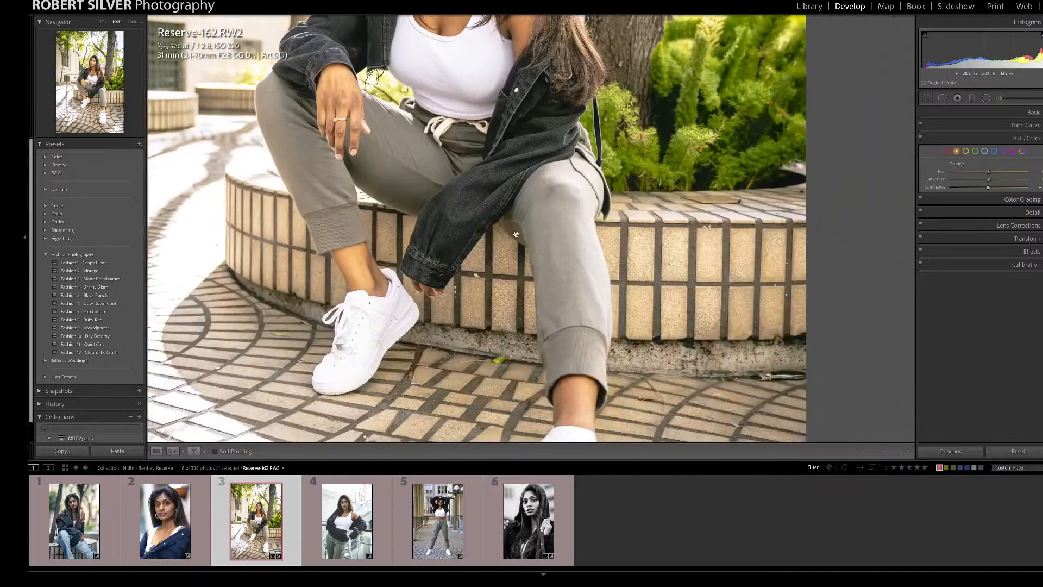
key("q")
left_click(476, 275)
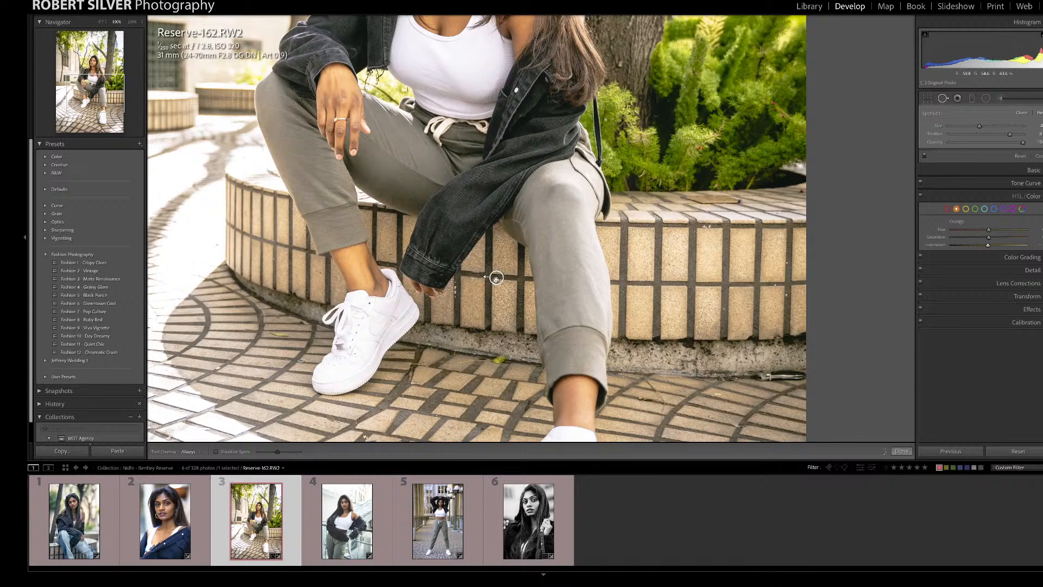
left_click_drag(498, 279, 498, 279)
key("q")
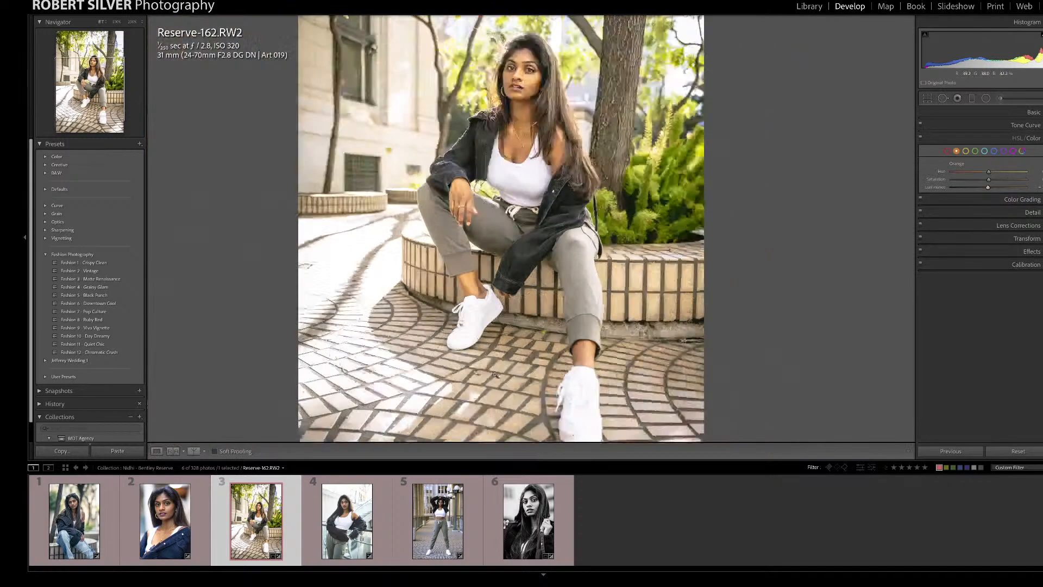
Step: Remove the dark blemish on the paving beside the front shoe with Spot Removal, sourcing nearby paving and lowering the feather
left_click(513, 371)
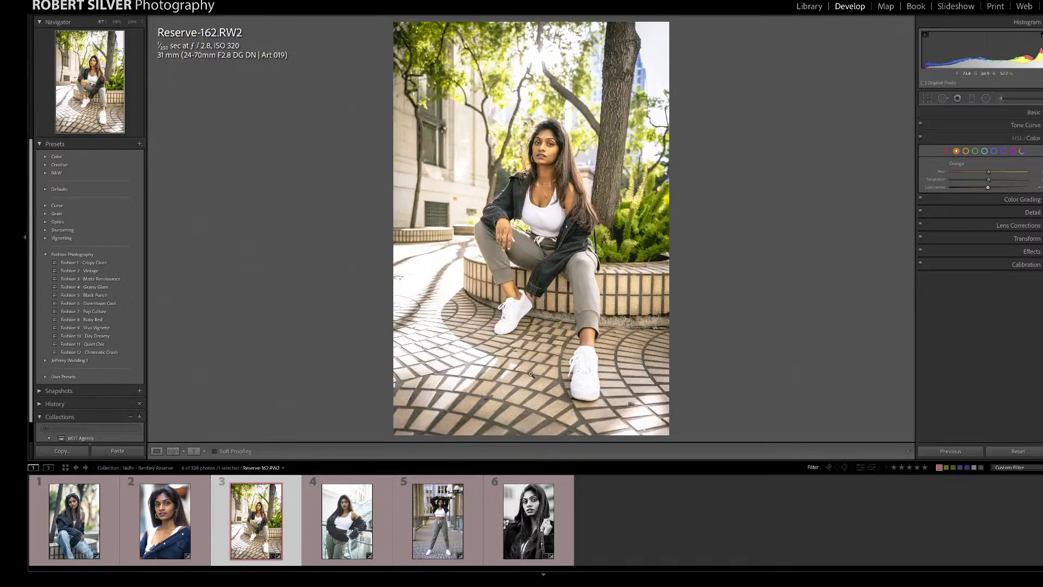
left_click(531, 372)
key("q")
key("bracketright")
key("bracketright")
left_click(571, 349)
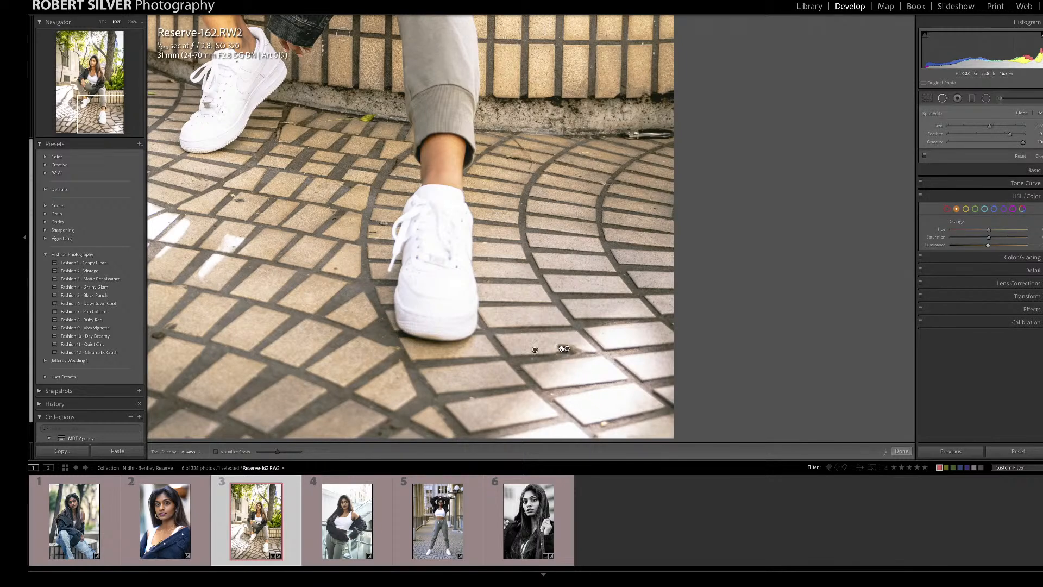
left_click(532, 350, "alt")
left_click(533, 348)
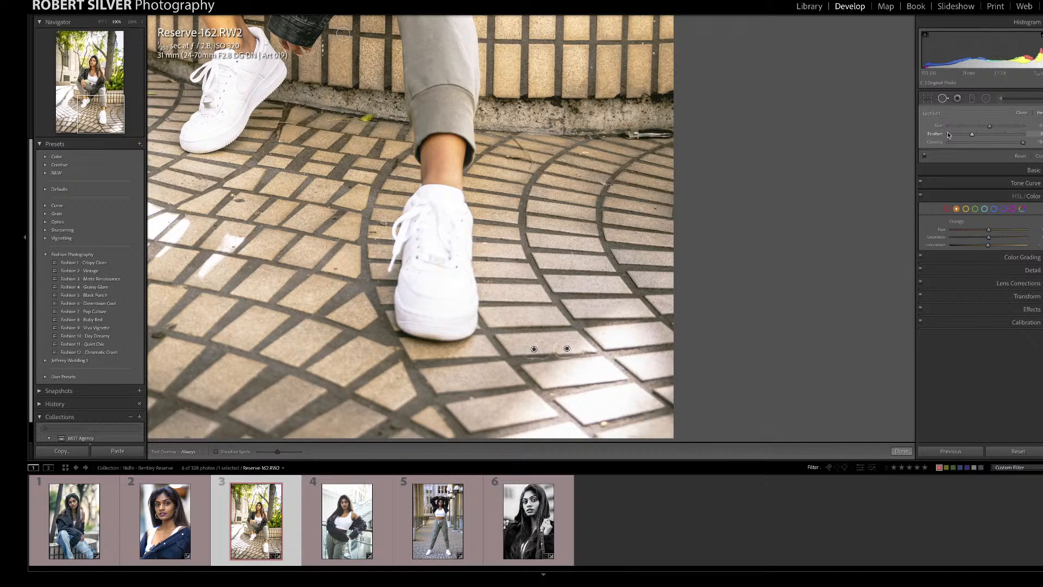
key("q")
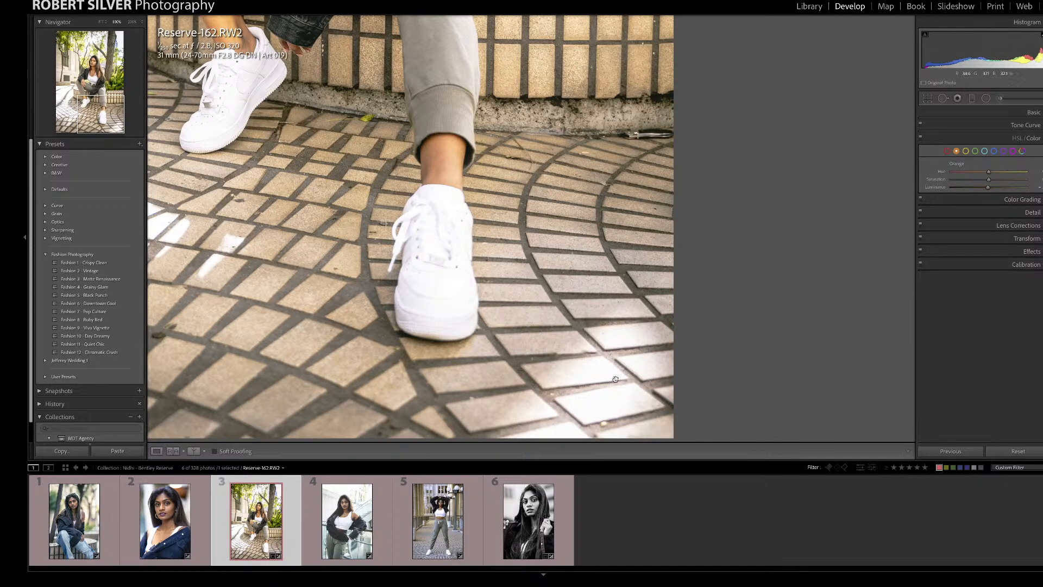
Step: Remove the dark spots on the paving in the lower foreground and between the two shoes with a smaller Spot Removal brush
left_click_drag(399, 340, 616, 380)
left_click(641, 275)
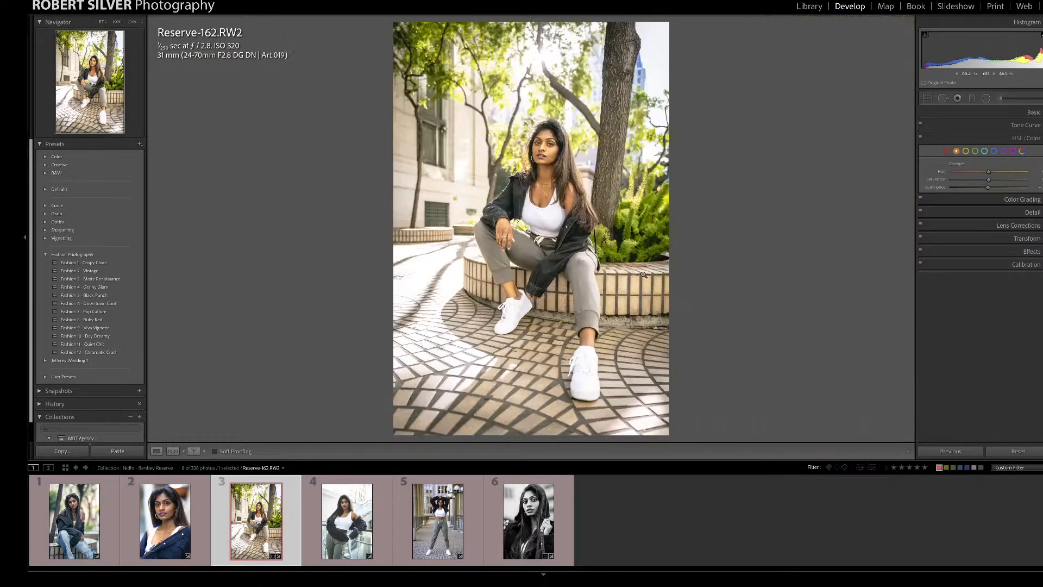
left_click(490, 401)
left_click_drag(490, 401, 493, 380)
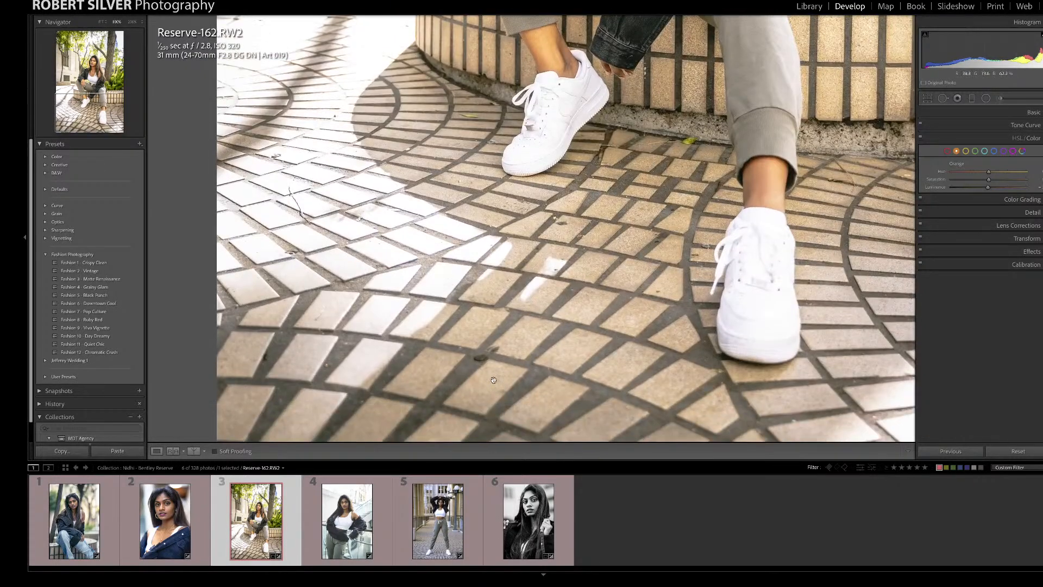
key("q")
key("bracketleft")
left_click(480, 357)
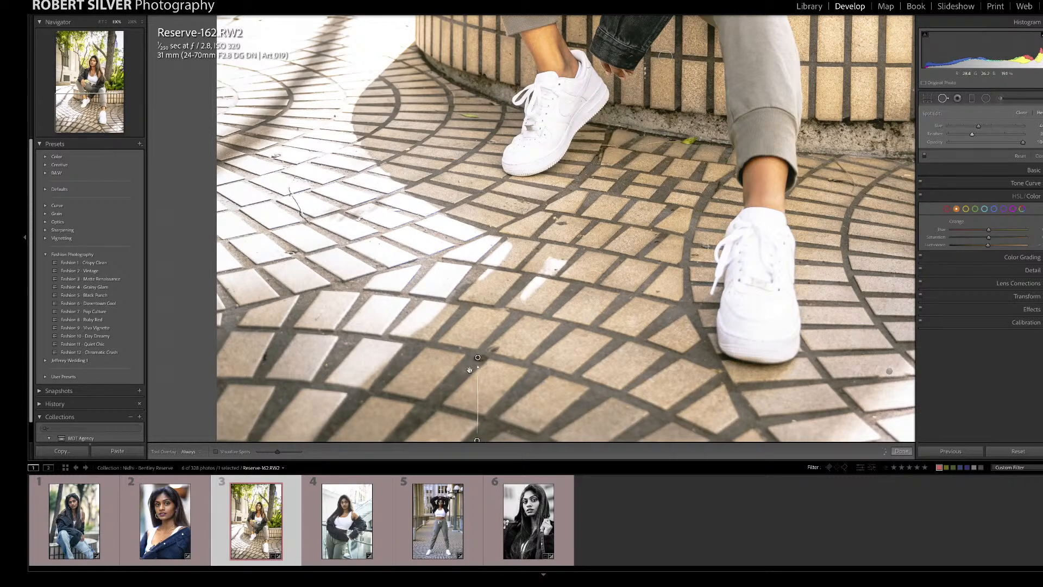
left_click_drag(485, 435, 490, 429)
left_click(562, 223)
left_click_drag(644, 158, 644, 160)
key("q")
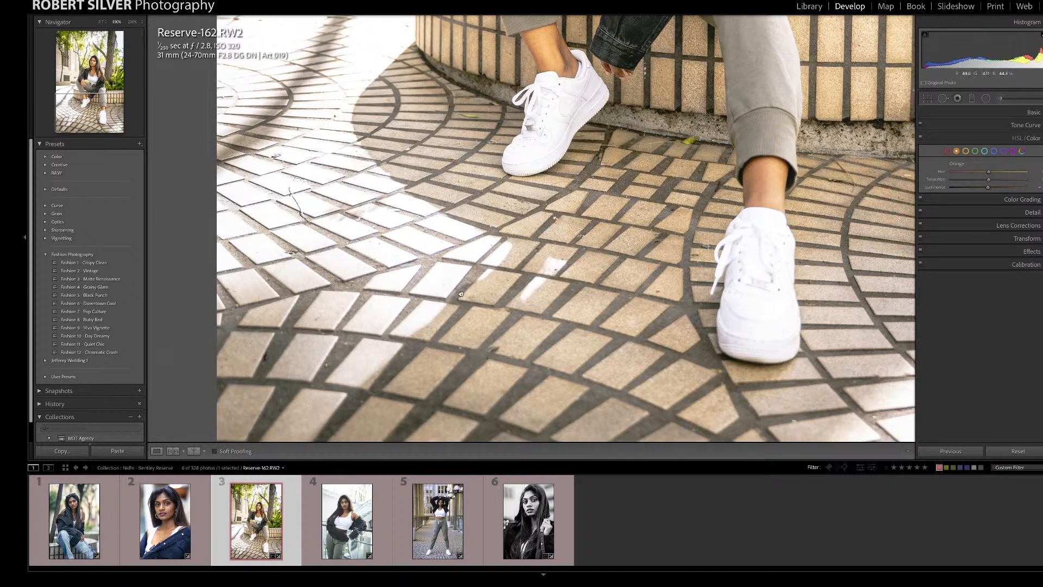
left_click(462, 295)
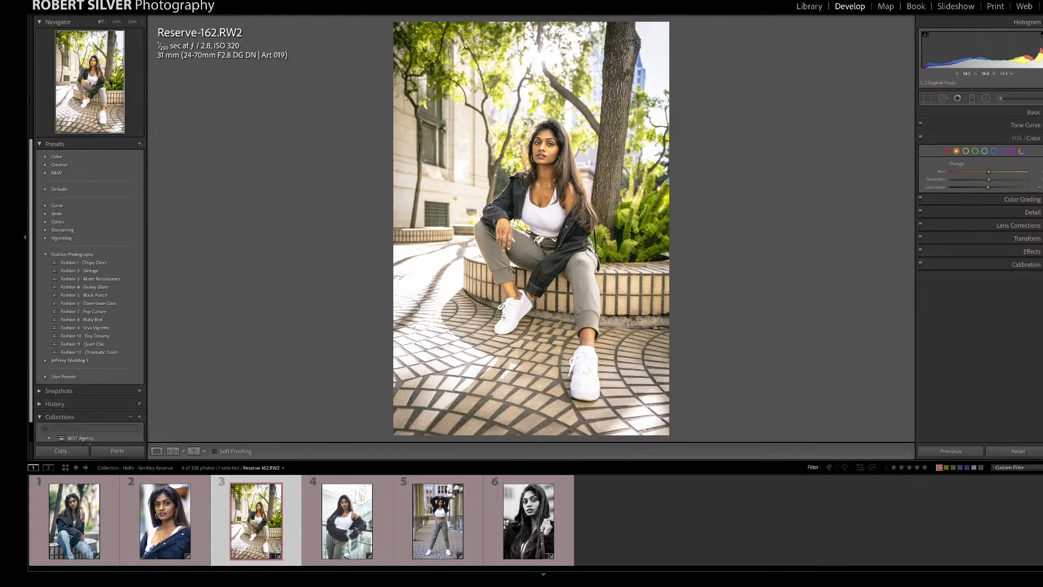
left_click(513, 326)
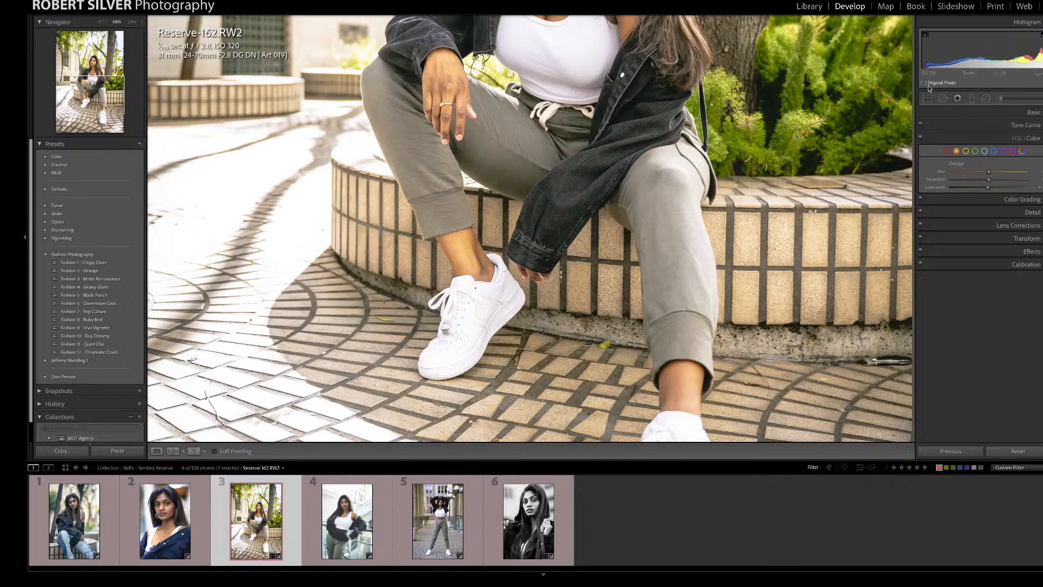
left_click(999, 100)
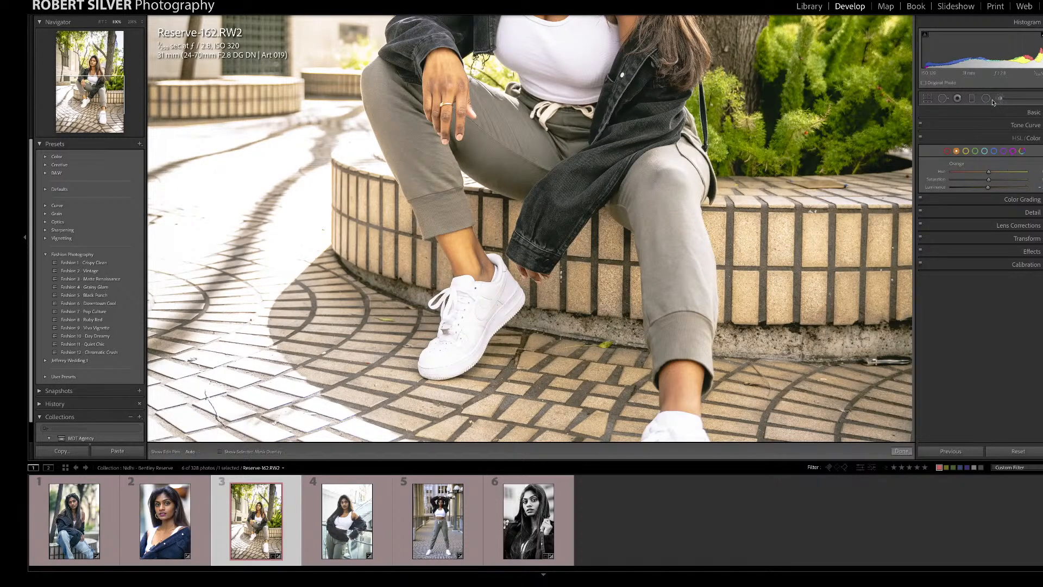
key("h")
key("h")
key("h")
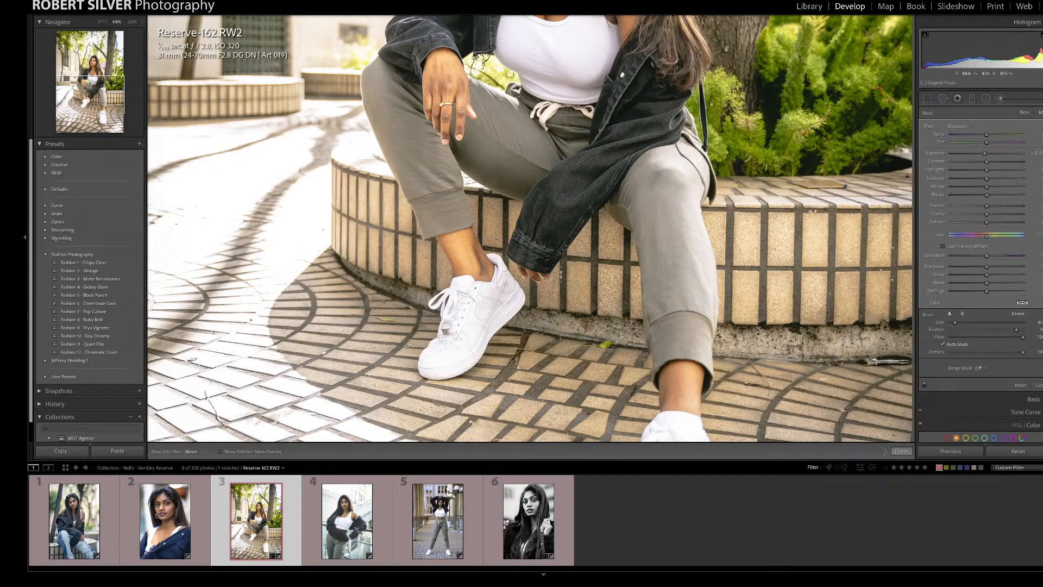
key("h")
left_click(93, 103)
key("h")
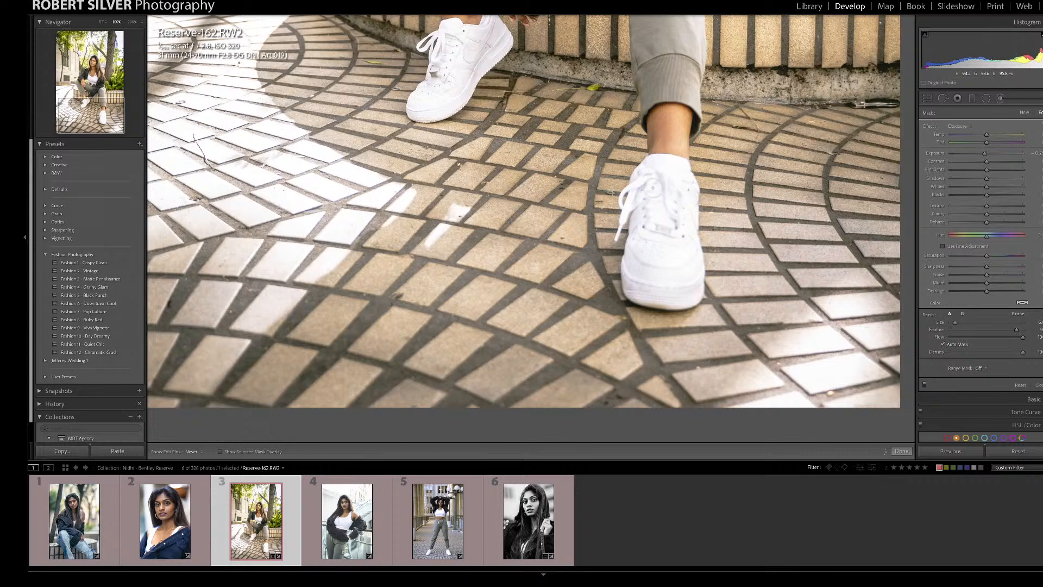
key("h")
key("k")
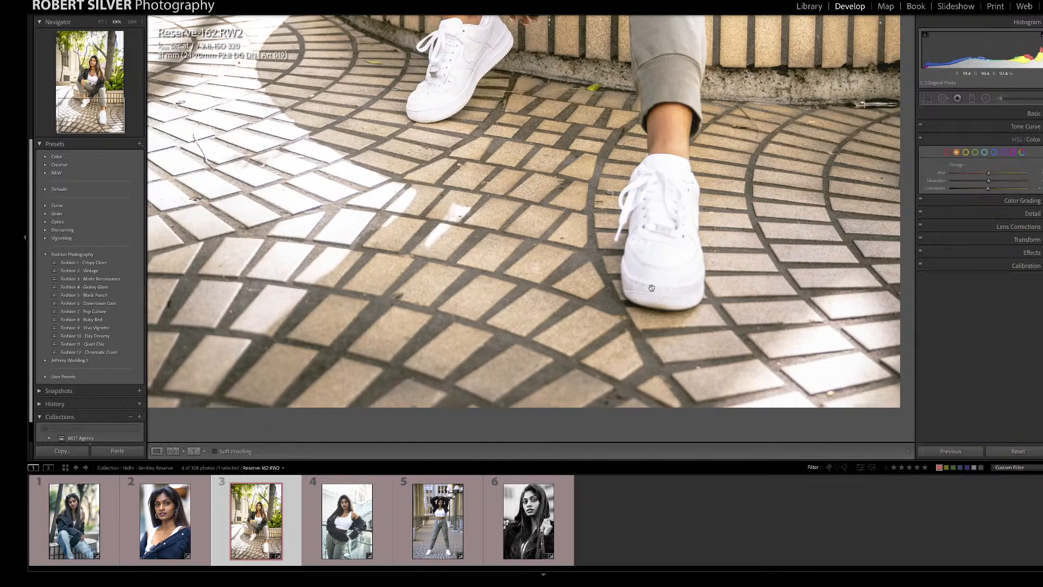
Step: Compare the whole photo before and after editing, and inspect the subject's face and upper body up close
left_click(101, 23)
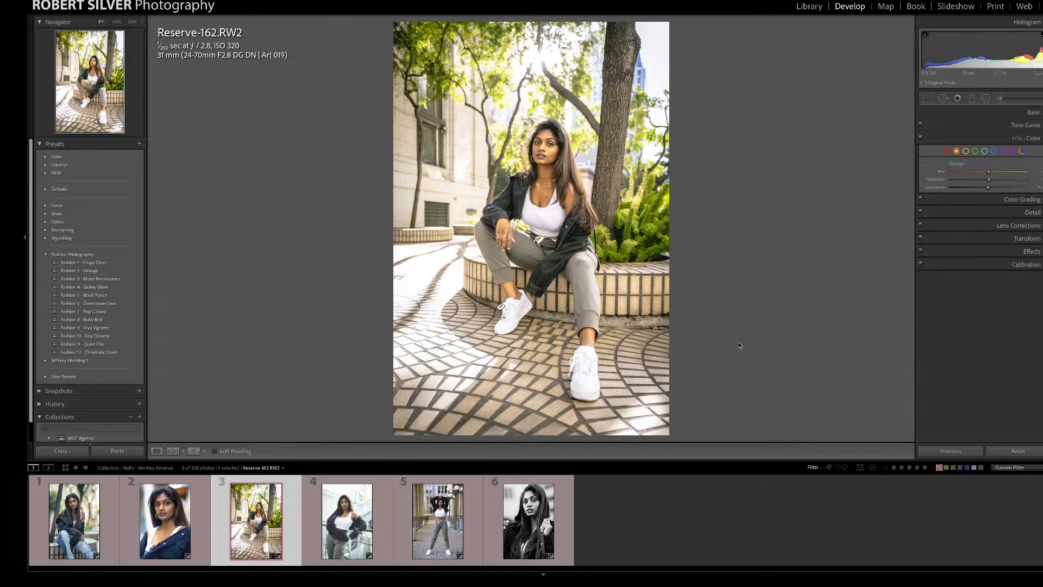
key("backslash")
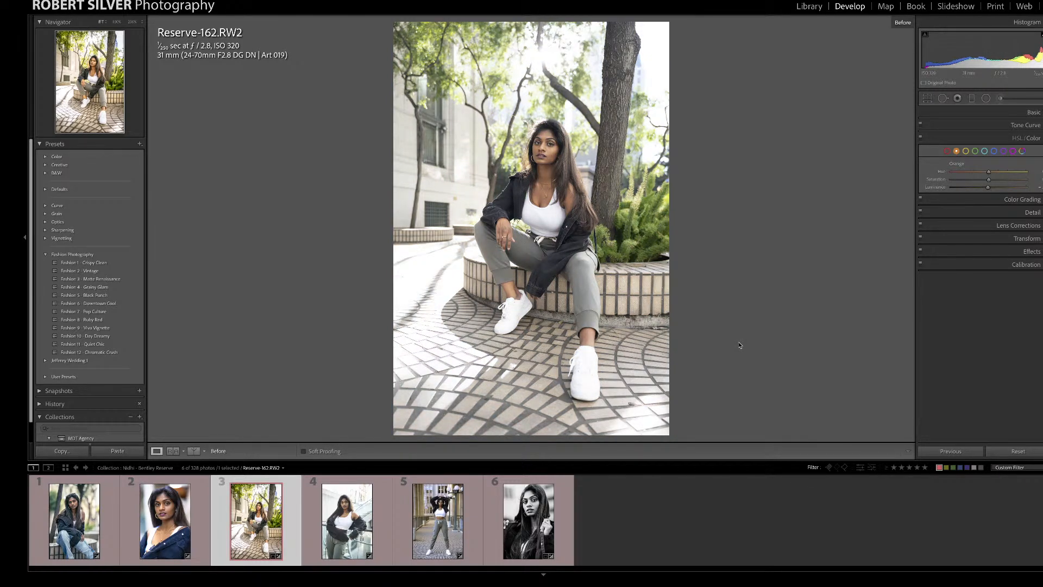
key("backslash")
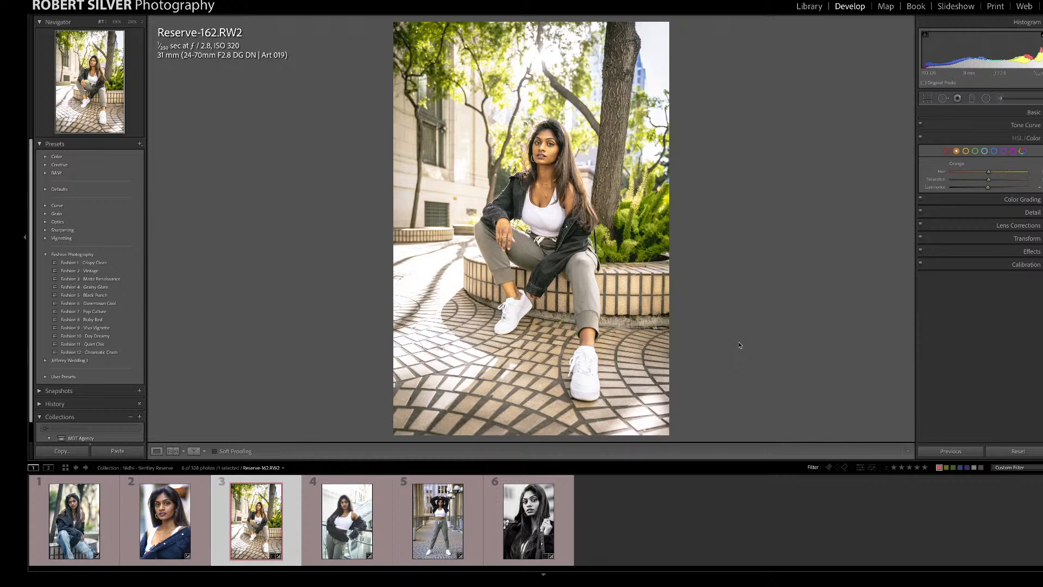
key("backslash")
key("backslash")
left_click(651, 267)
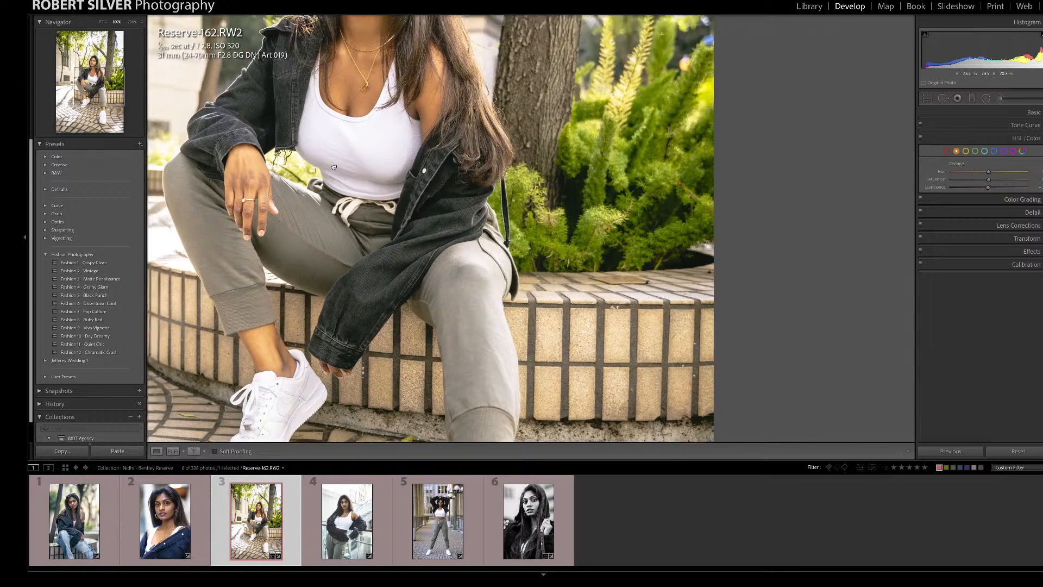
left_click_drag(334, 167, 457, 287)
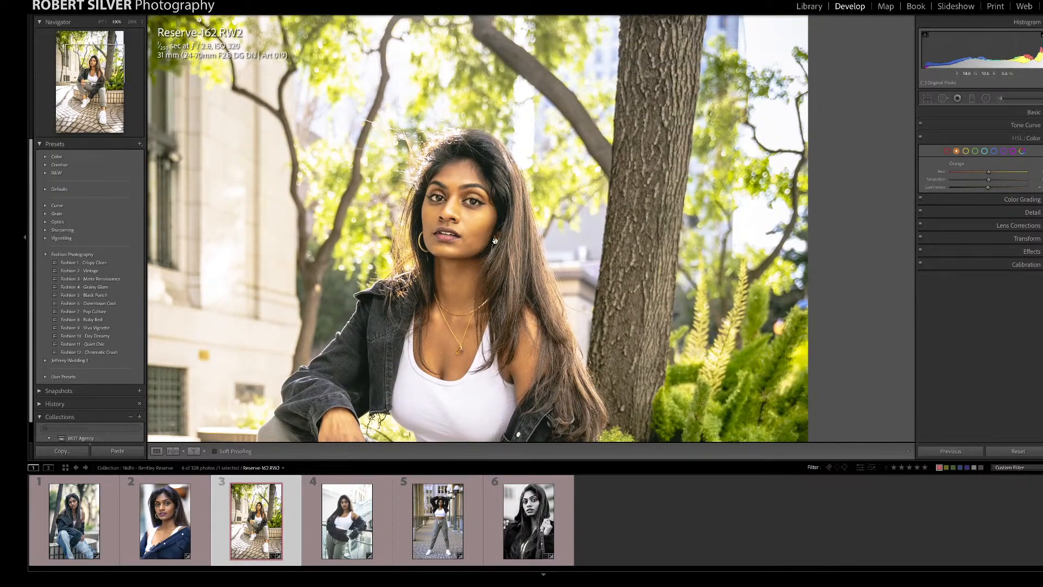
left_click(462, 280)
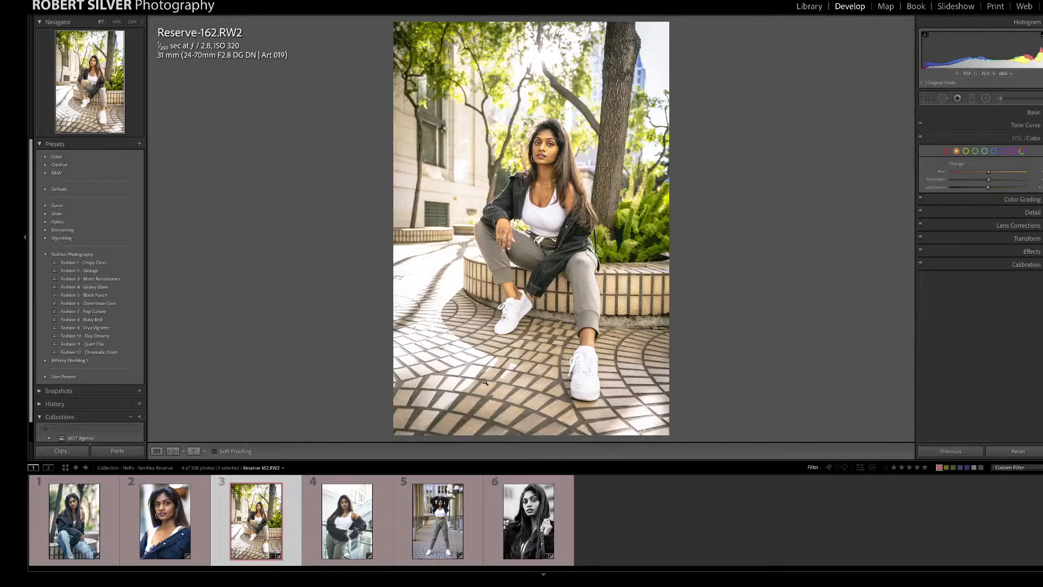
key("backslash")
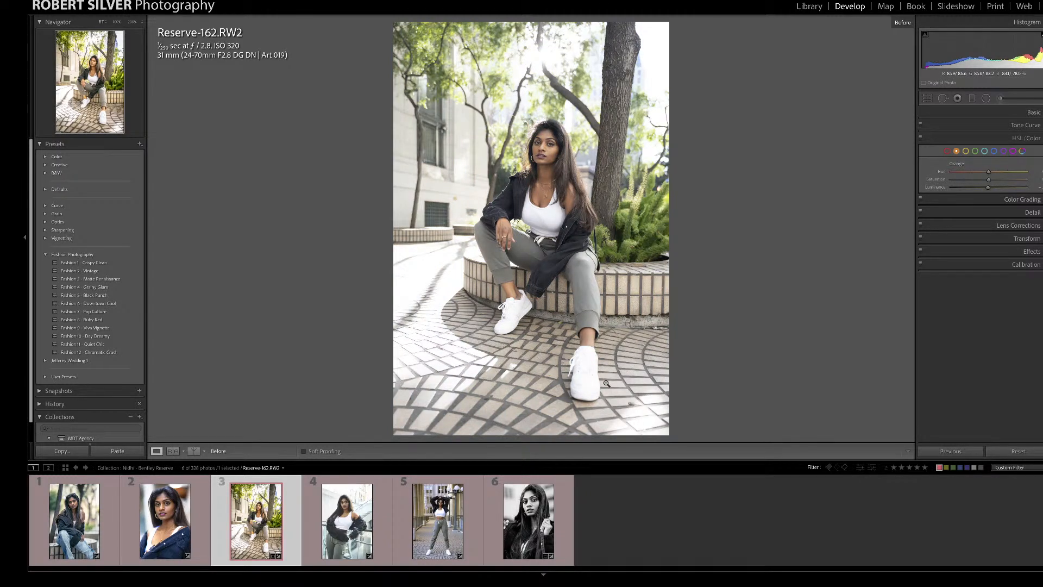
key("backslash")
key("backslash")
key("backslash")
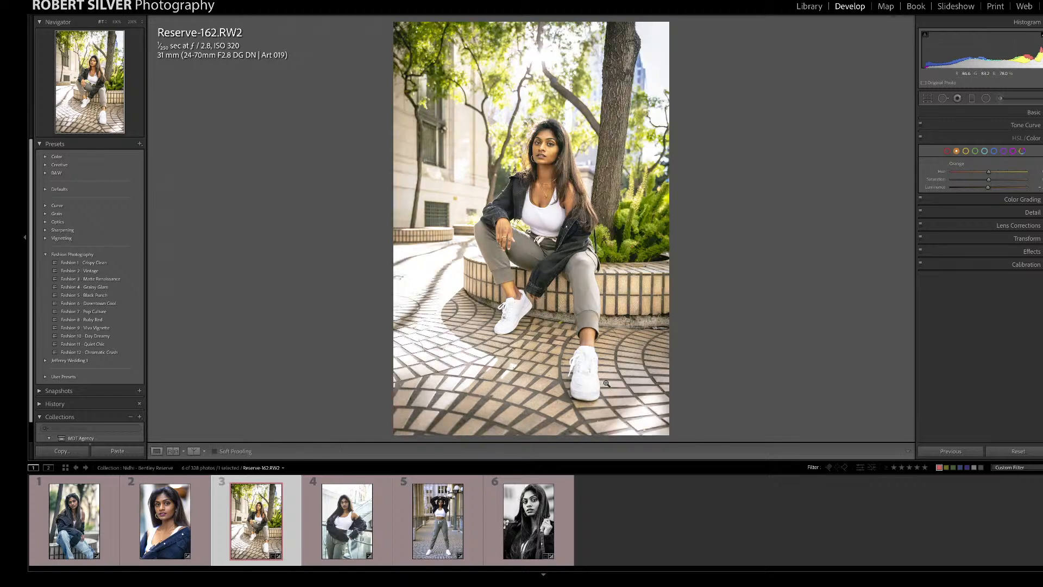
Step: Remove the remaining dark spot on the foreground paving with Spot Removal, repositioning the source area on matching tiles
left_click(499, 398)
left_click_drag(514, 395, 516, 378)
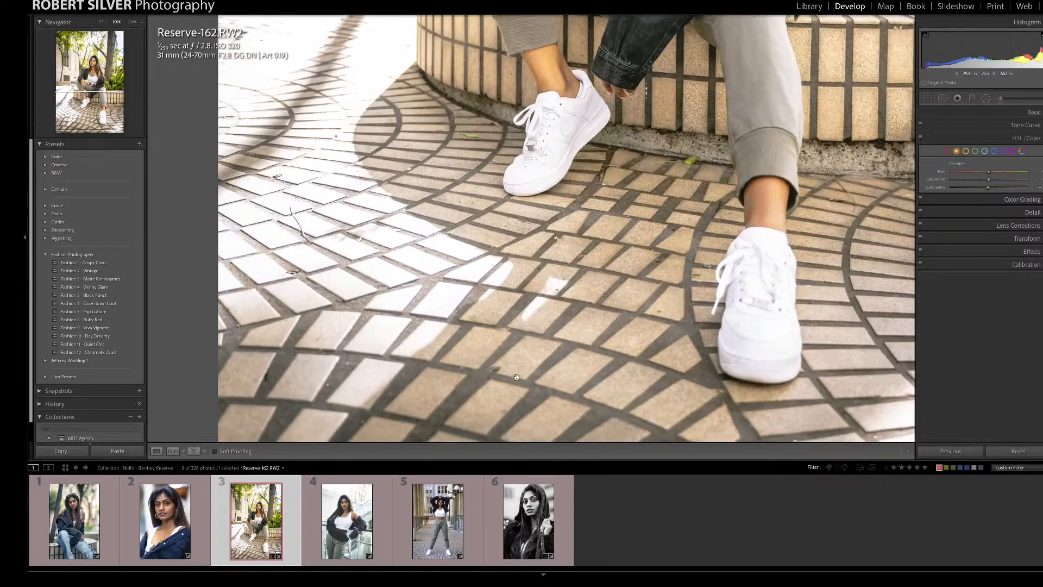
key("q")
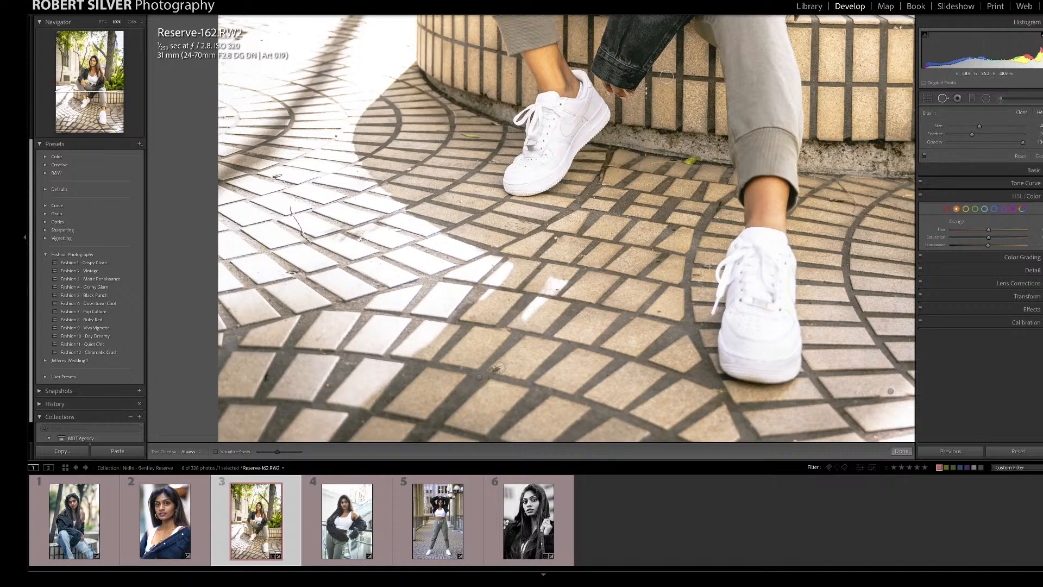
left_click(497, 369)
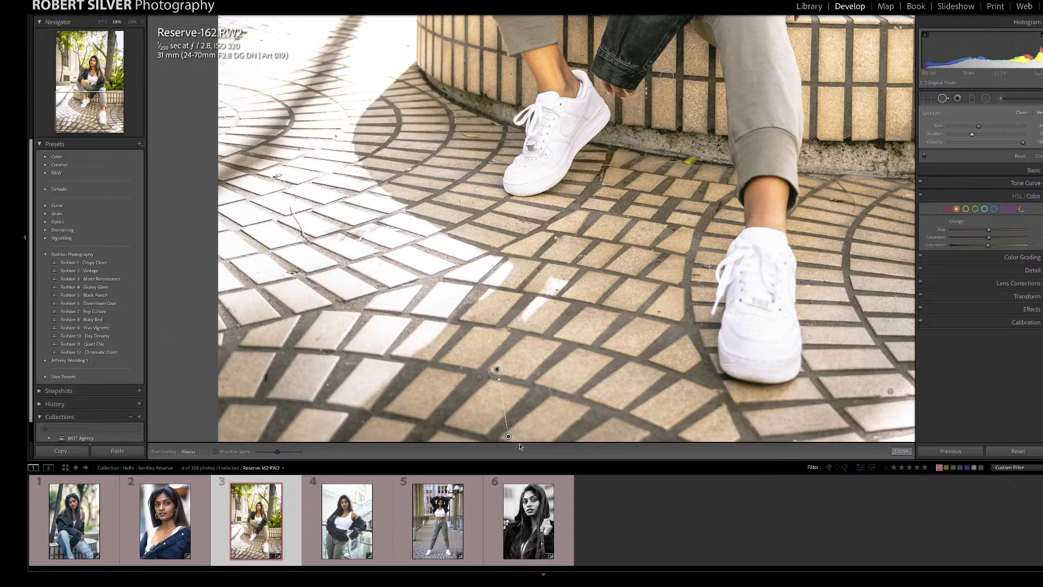
mouse_move(508, 436)
left_mouse_down()
mouse_move(514, 413)
mouse_move(543, 382)
left_mouse_up()
key("q")
left_click(544, 382)
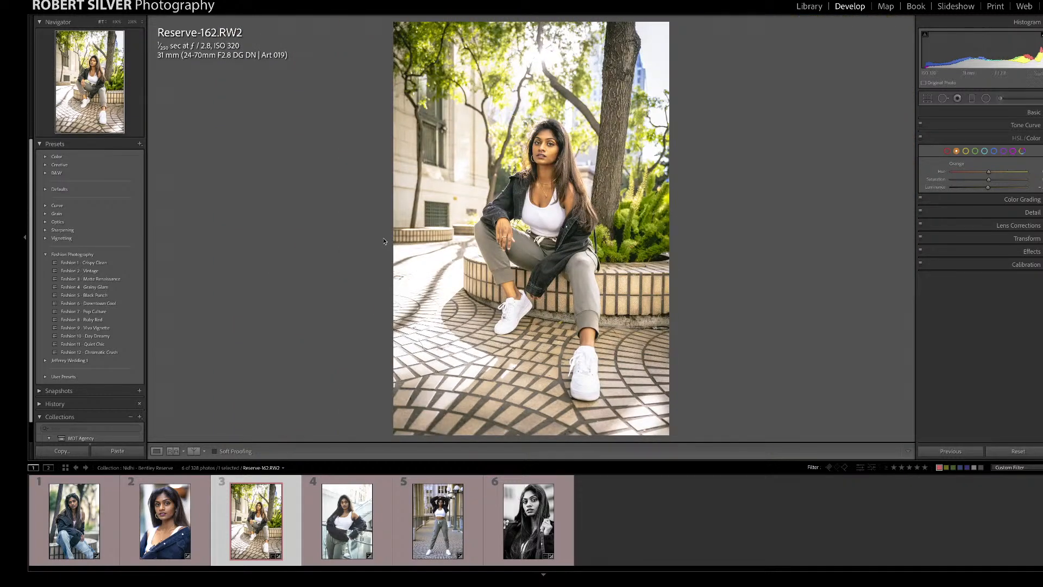
Step: Remove the mark on the building wall behind the subject with Spot Removal, sampling the clean wall just above it
left_click(458, 199)
left_click(458, 200)
left_click(454, 195)
key("q")
left_click_drag(449, 193, 446, 193)
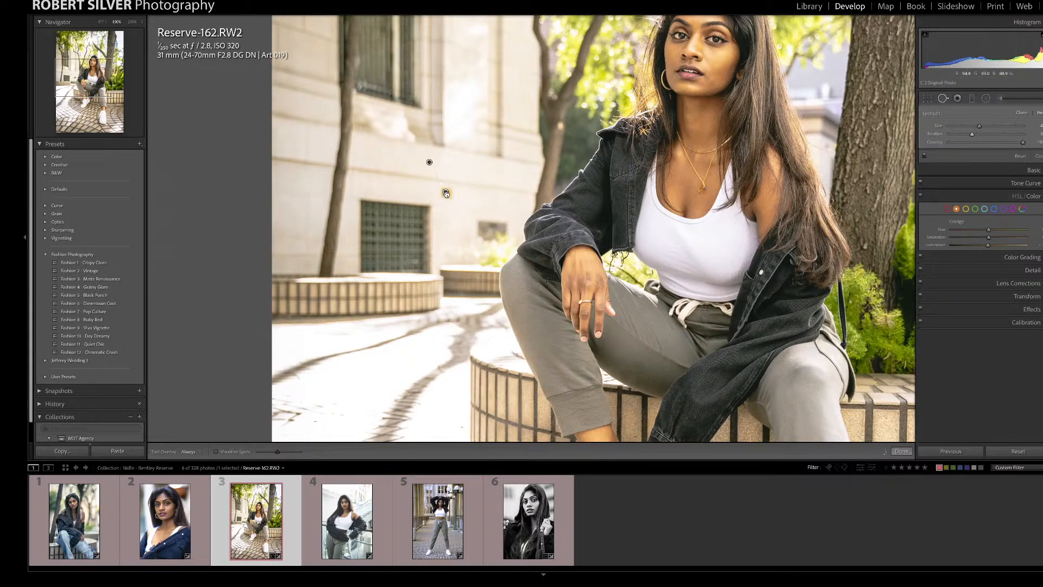
key("q")
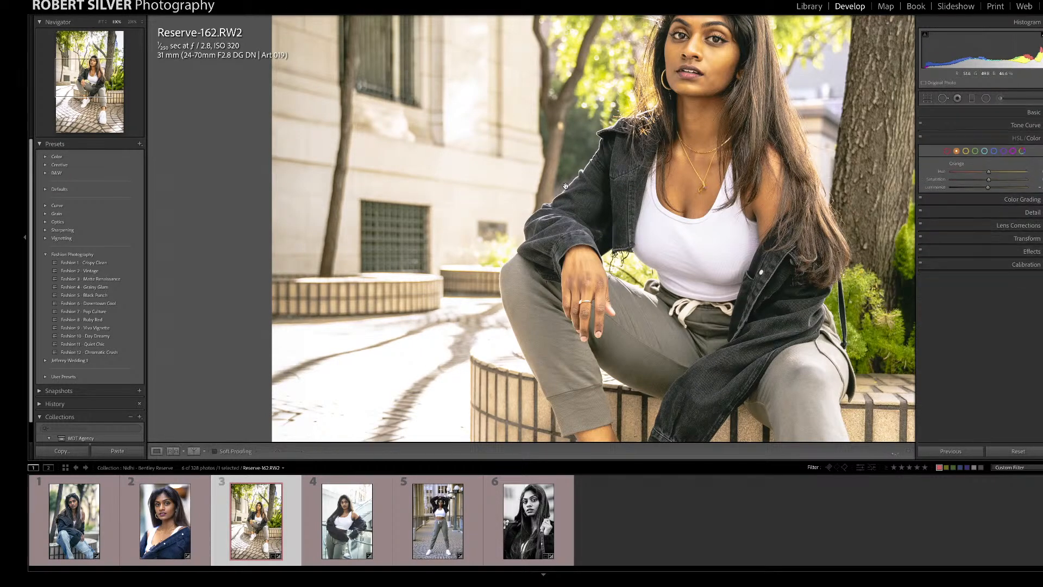
key("q")
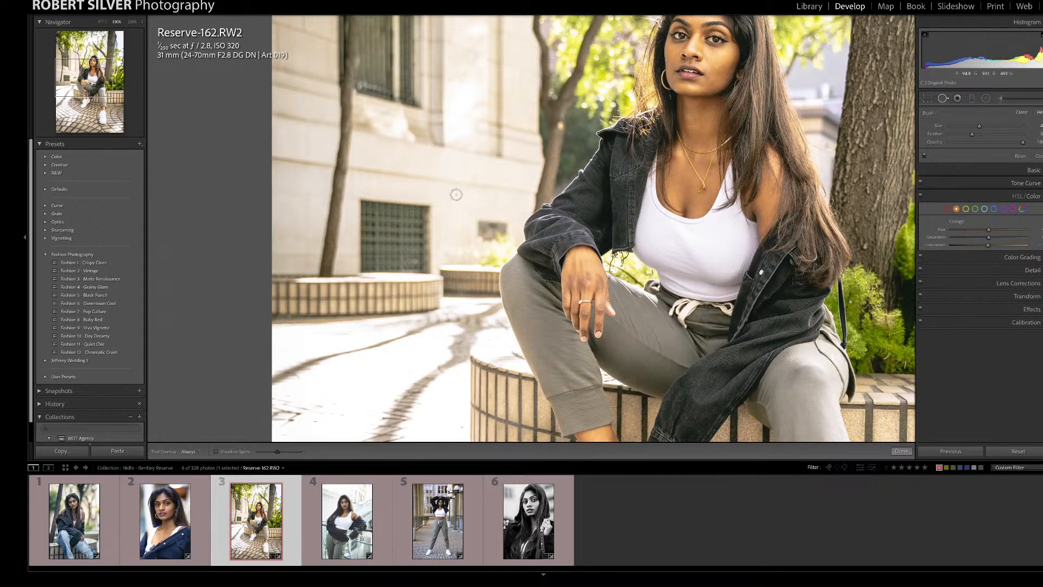
left_click(445, 194)
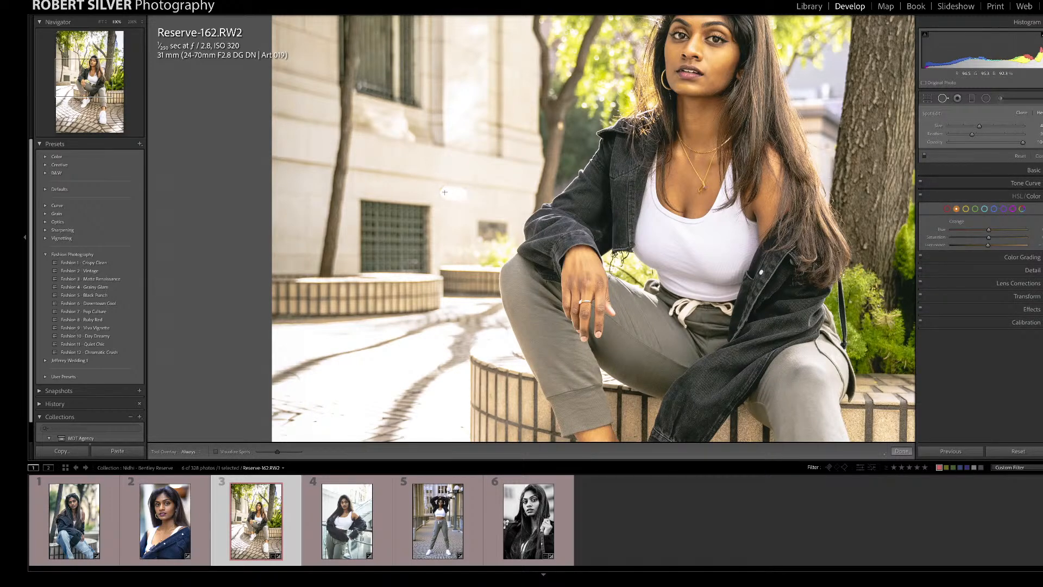
left_click_drag(450, 197, 450, 198)
left_click_drag(428, 156, 430, 161)
key("q")
left_click(507, 190)
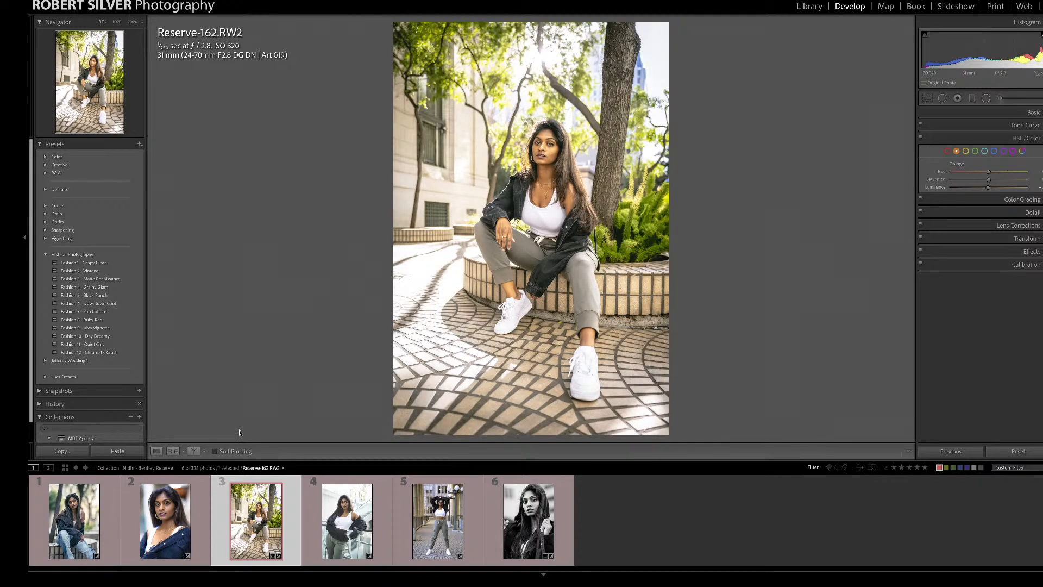
Step: Compare the before and after versions of the photo side by side
left_click(194, 451)
left_click(196, 455)
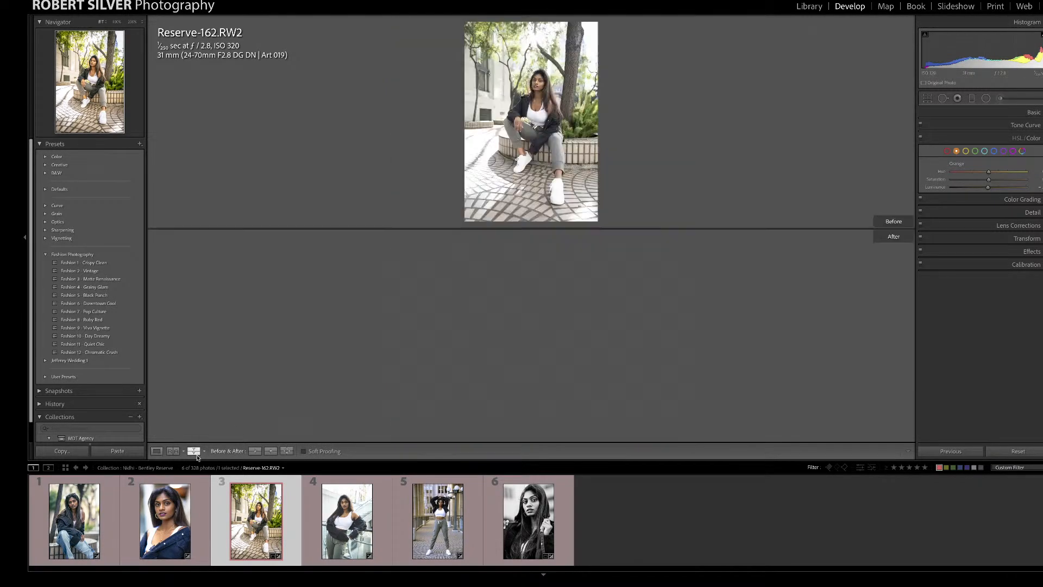
left_click(196, 455)
left_click(197, 455)
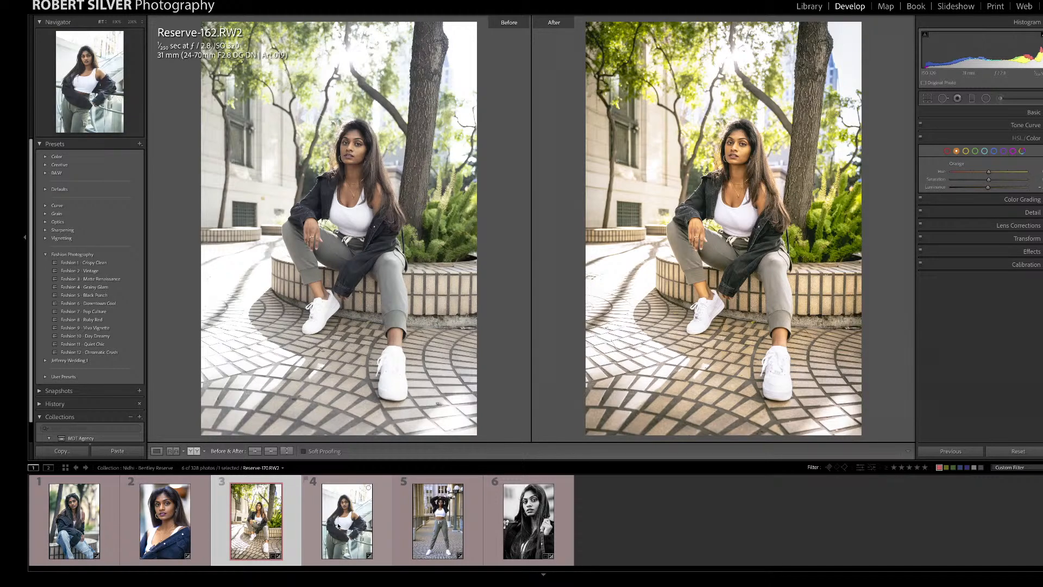
Step: Open the fourth photo, Reserve-170.RW2, and show only its edited version in the single-image view
left_click(345, 525)
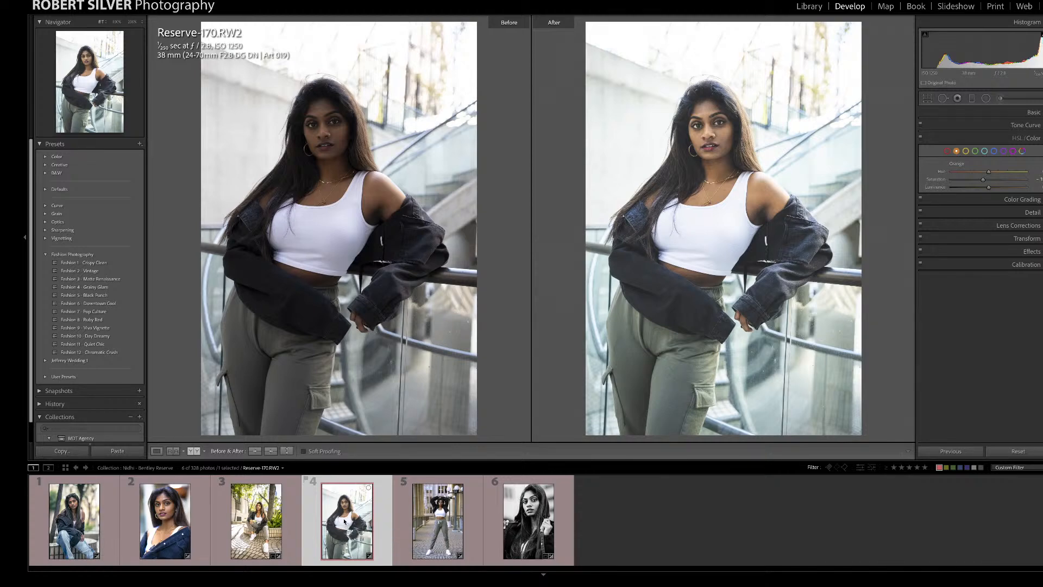
left_click(157, 451)
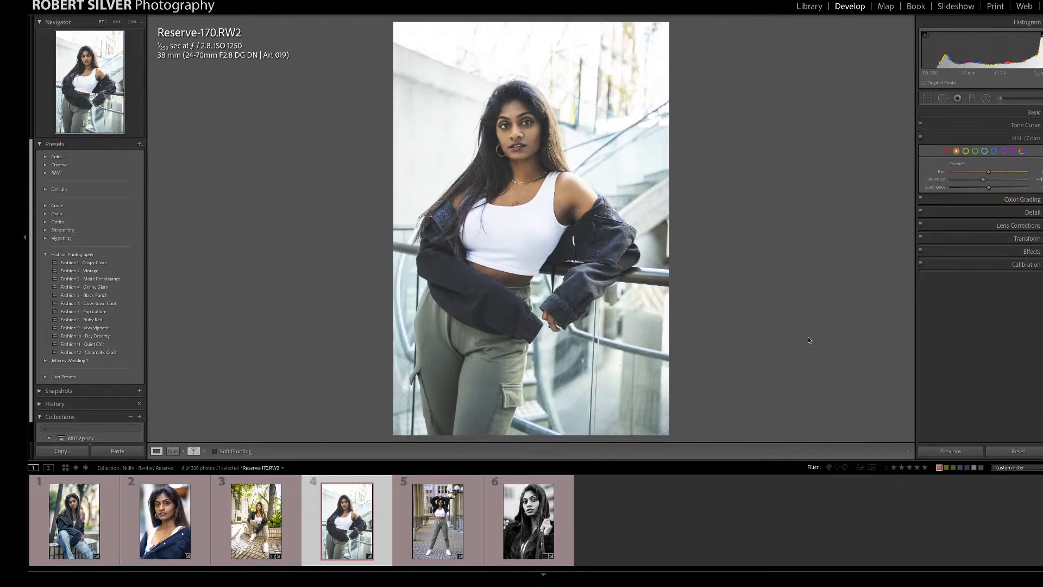
Step: Place a large radial filter around the woman, centre it on her top, show its mask overlay, and turn off Invert
left_click(985, 100)
left_click_drag(467, 137, 595, 340)
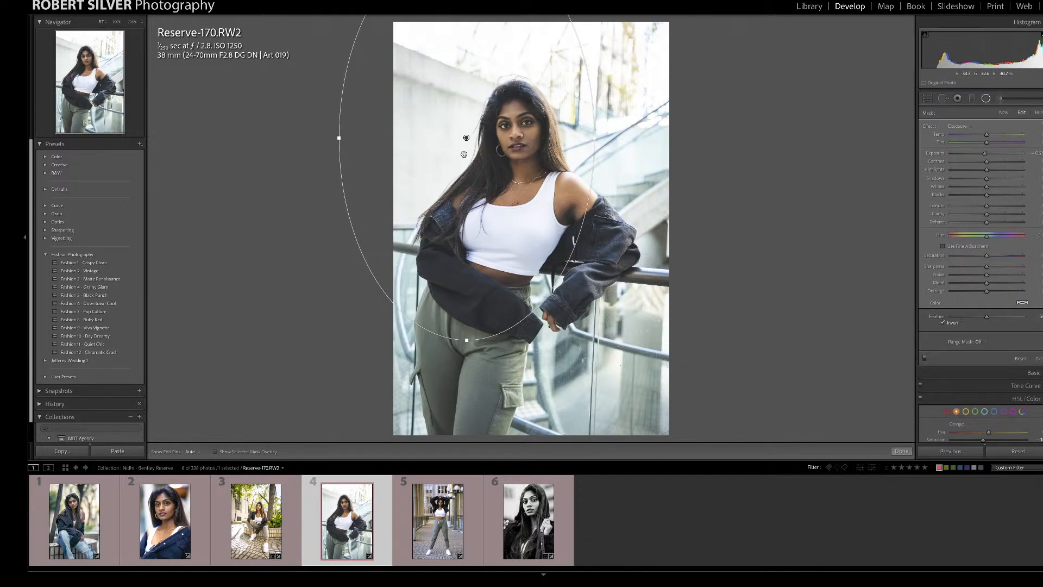
left_click_drag(467, 139, 505, 226)
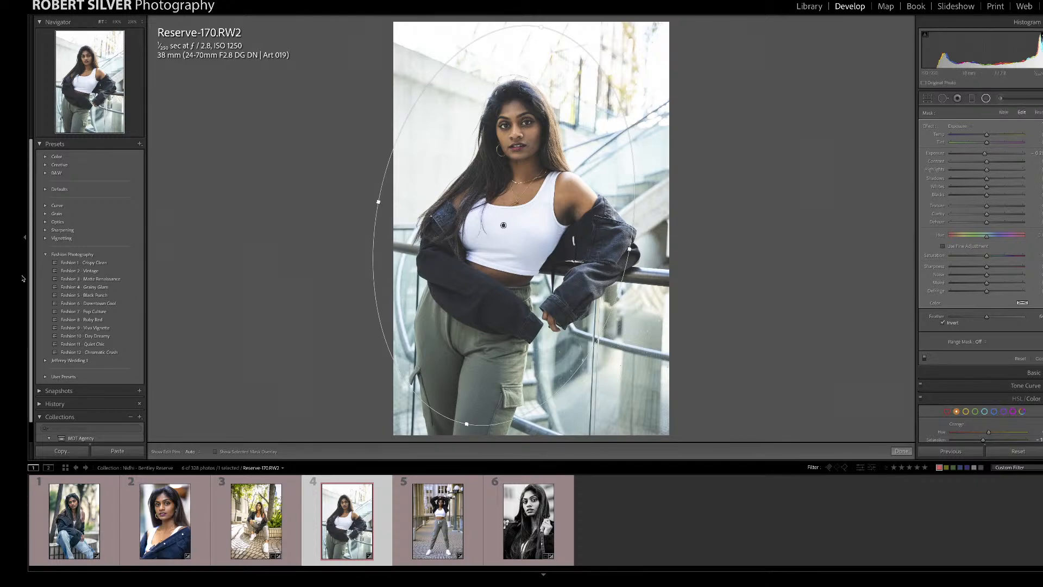
left_click(266, 451)
left_click(943, 323)
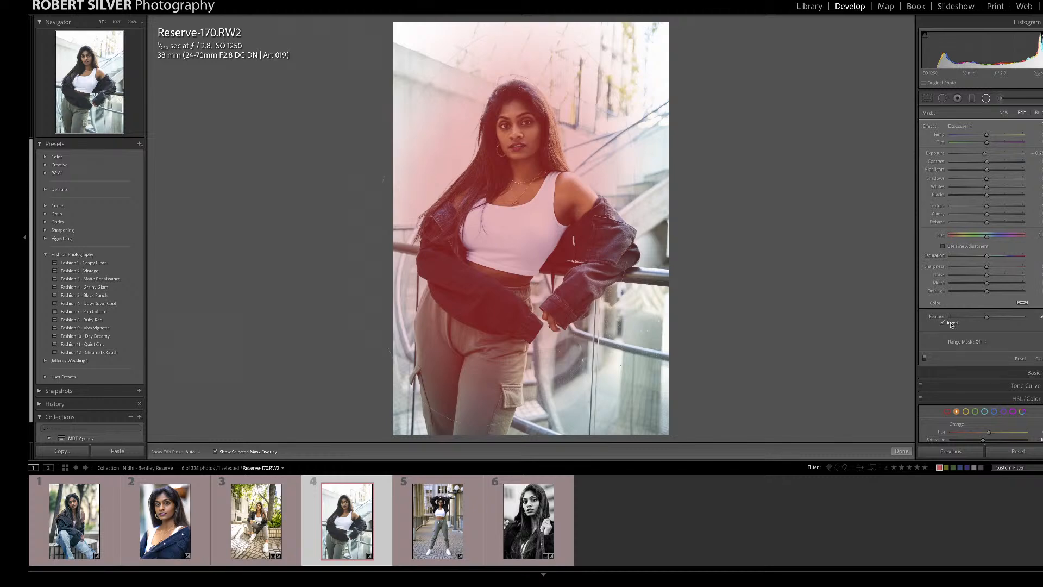
Step: Enlarge the radial filter slightly and reposition it so the area inside the ellipse covers the woman's upper body
left_click(499, 220)
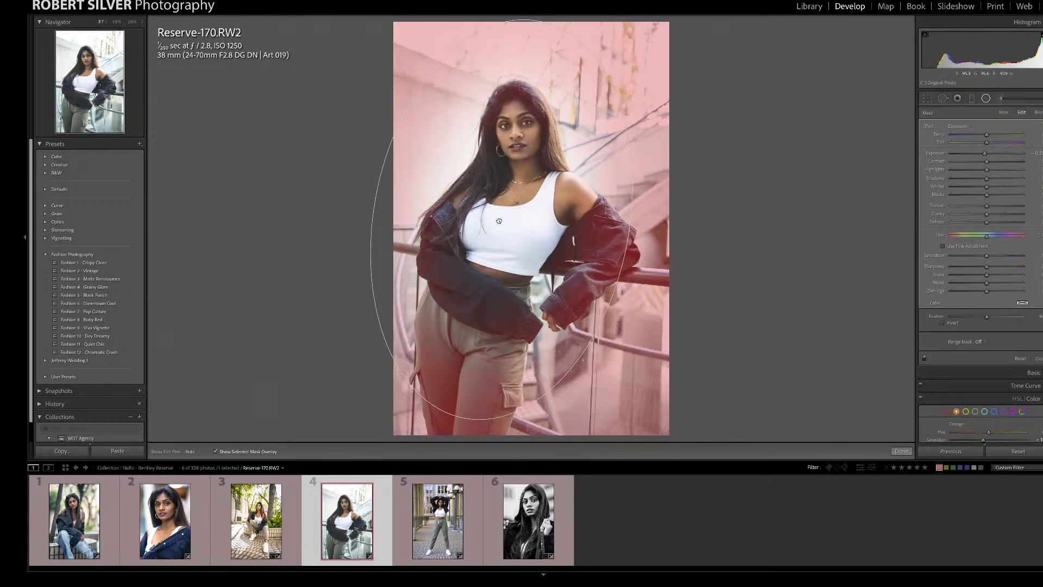
left_click_drag(464, 418, 463, 425)
left_click_drag(627, 243, 637, 246)
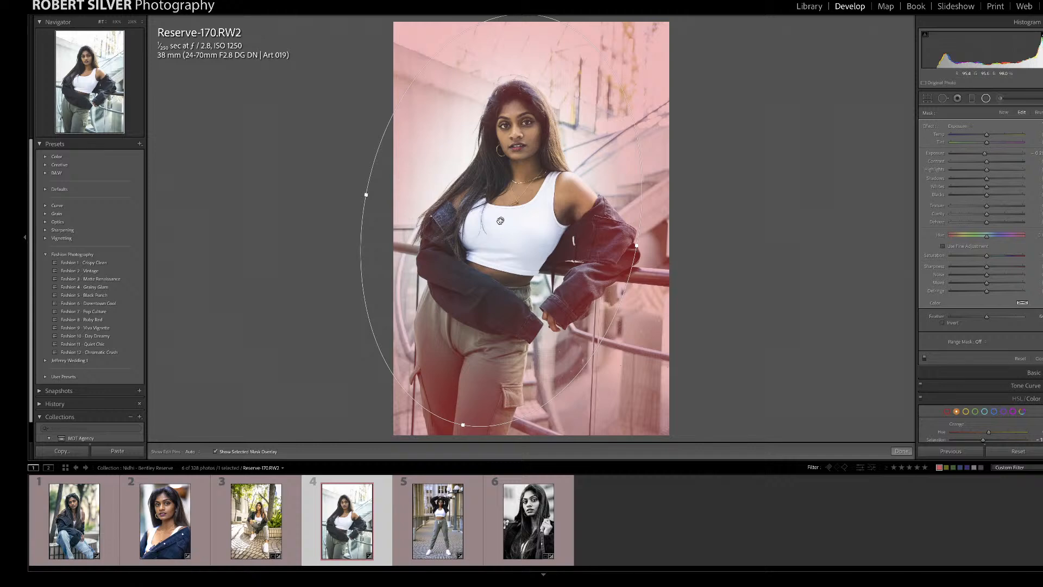
left_click_drag(499, 218, 497, 223)
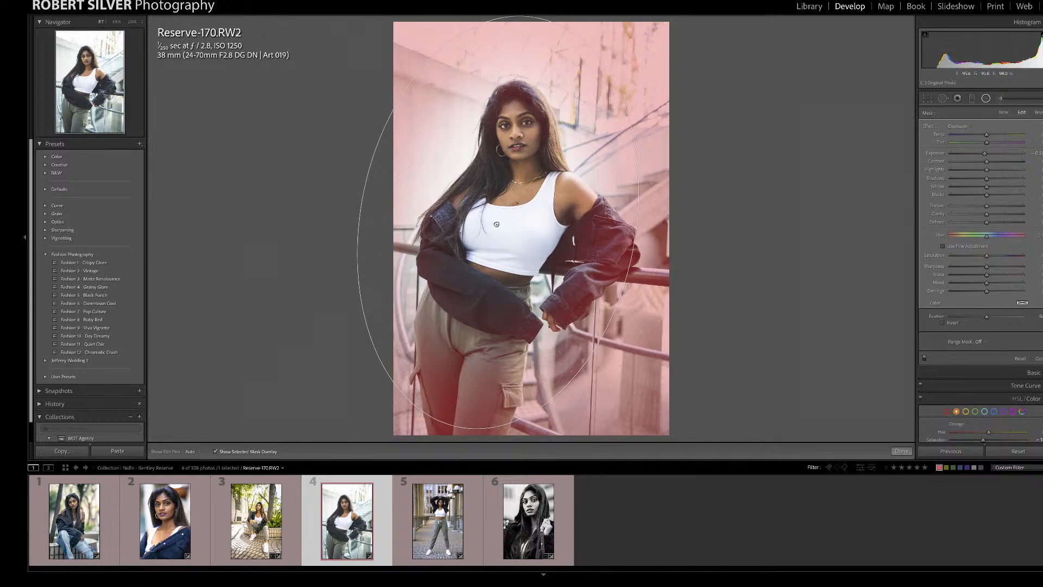
Step: Hide the mask overlay and lower the radial filter's exposure slightly, and finish editing the filter
left_click(266, 451)
left_click_drag(986, 156, 982, 157)
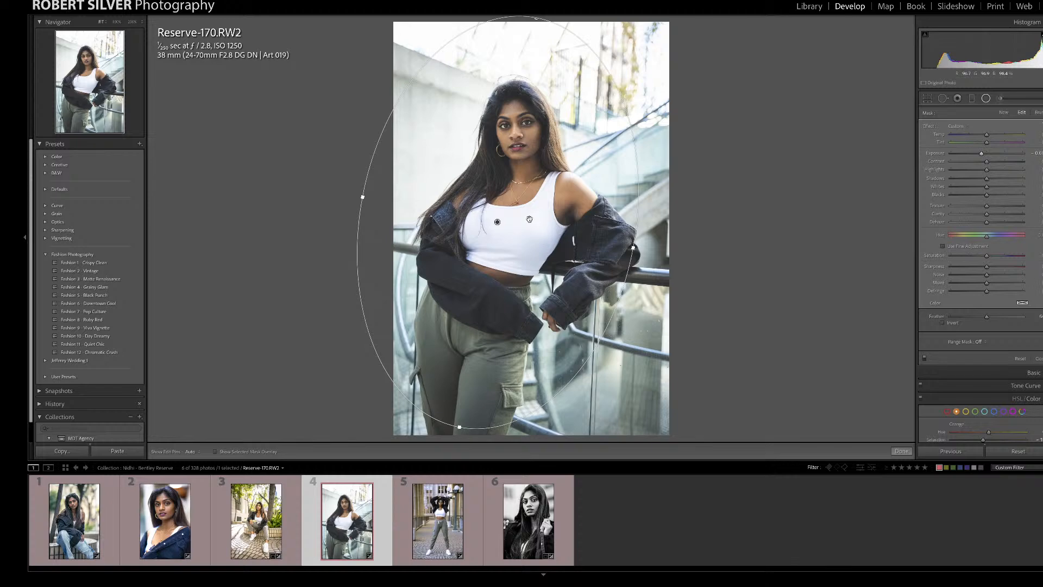
key("Return")
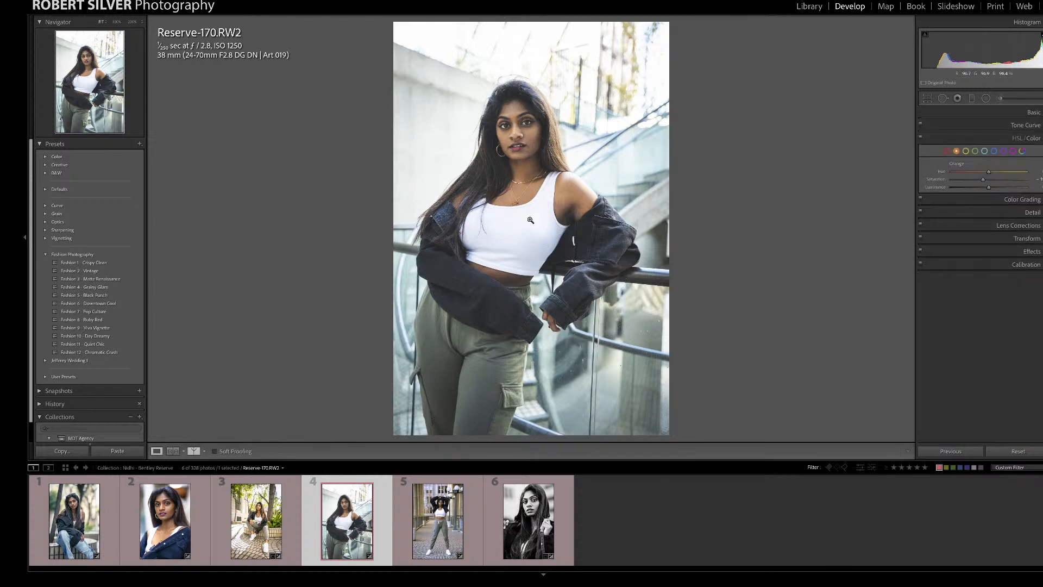
Step: Compare the edited photo with its original several times and fine-tune the overall exposure
key("backslash")
key("backslash")
key("backslash")
key("backslash")
key("backslash")
key("backslash")
left_click(1031, 111)
left_click_drag(994, 194, 996, 196)
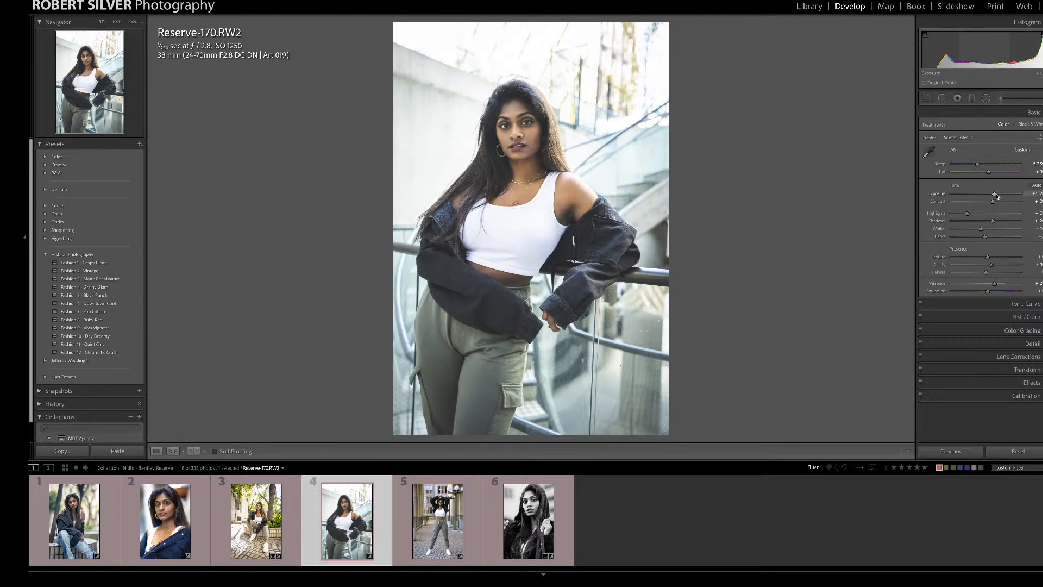
left_click(986, 98)
left_click(497, 221)
left_click_drag(855, 221, 896, 224)
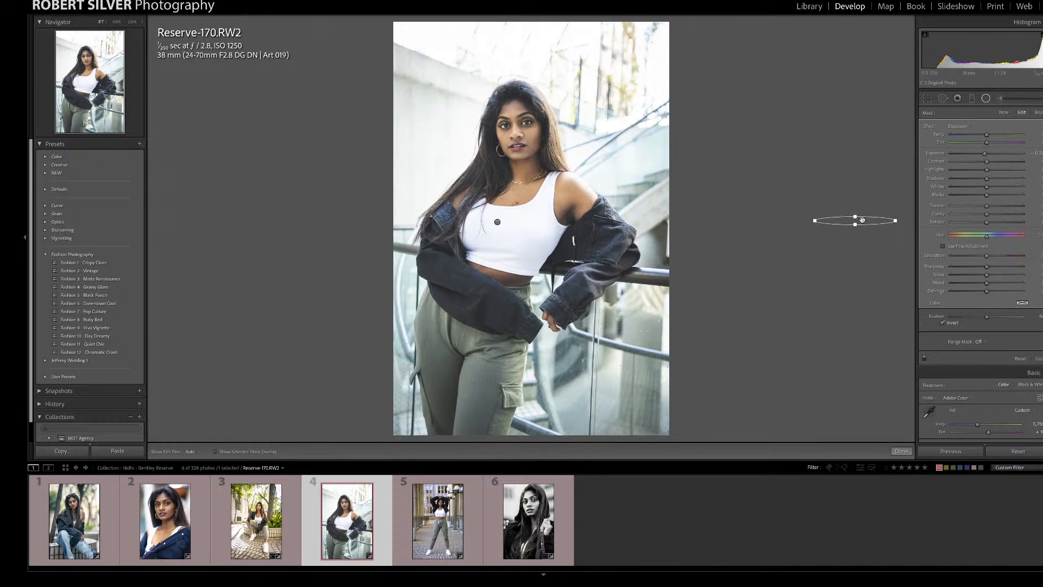
key("Delete")
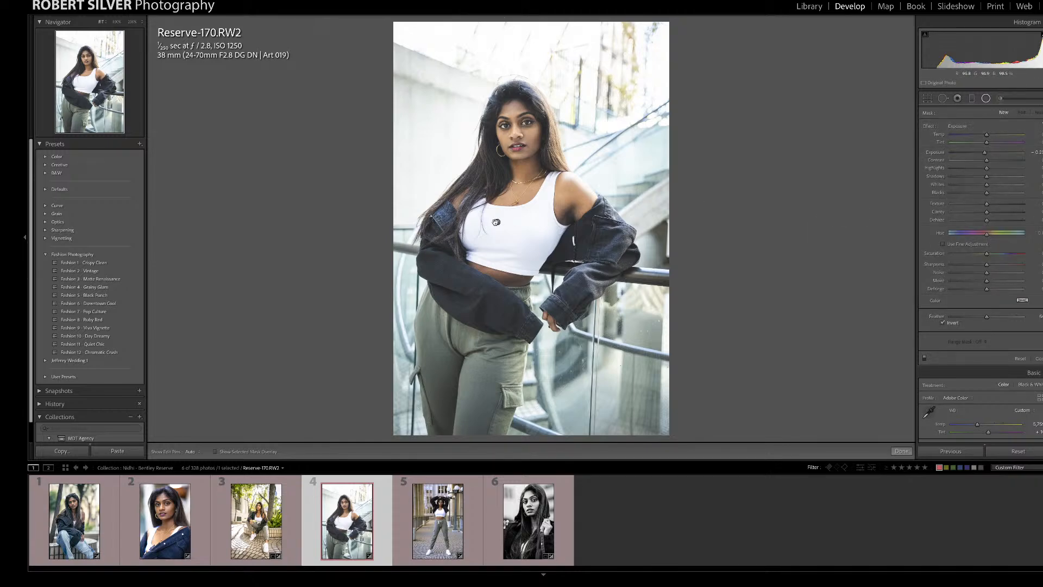
Step: Select the existing radial filter around the woman, try a Dehaze adjustment on it, and close the filter
left_click(496, 221)
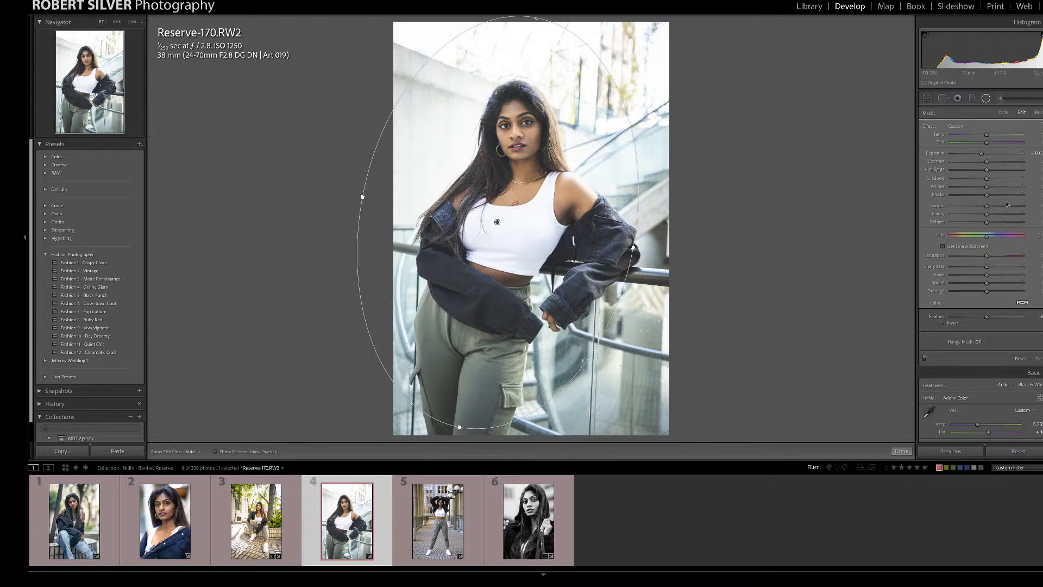
left_click_drag(987, 223, 987, 223)
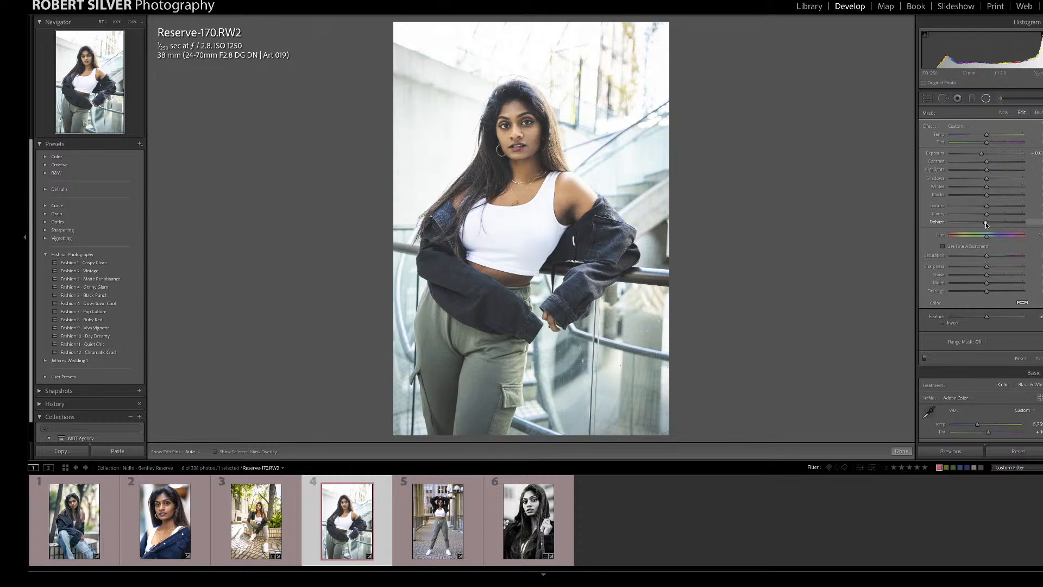
key("shift+m")
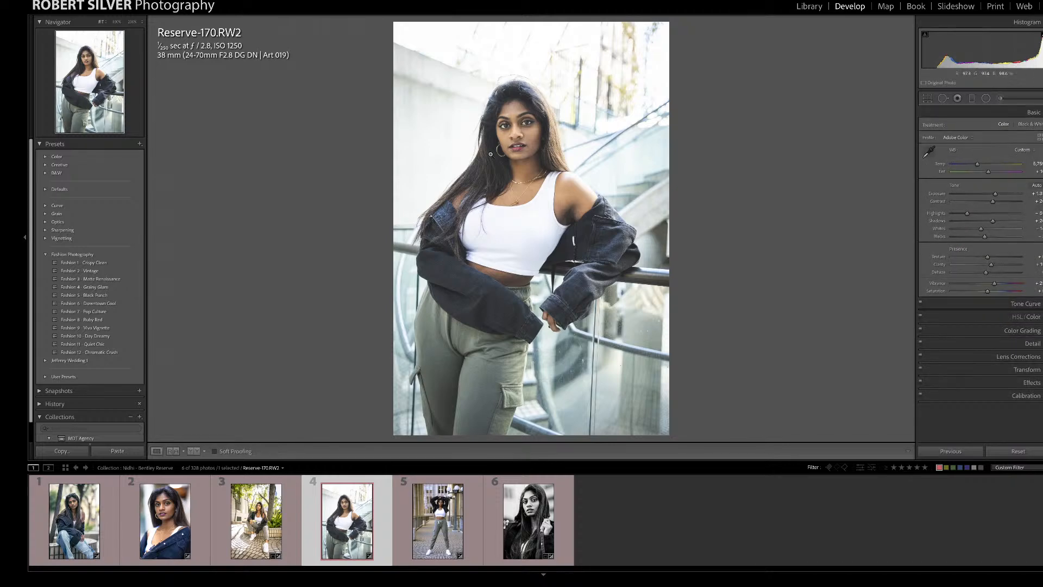
Step: Inspect the woman's face up close and compare the before and after versions of the photo side by side
left_click_drag(526, 132, 503, 174)
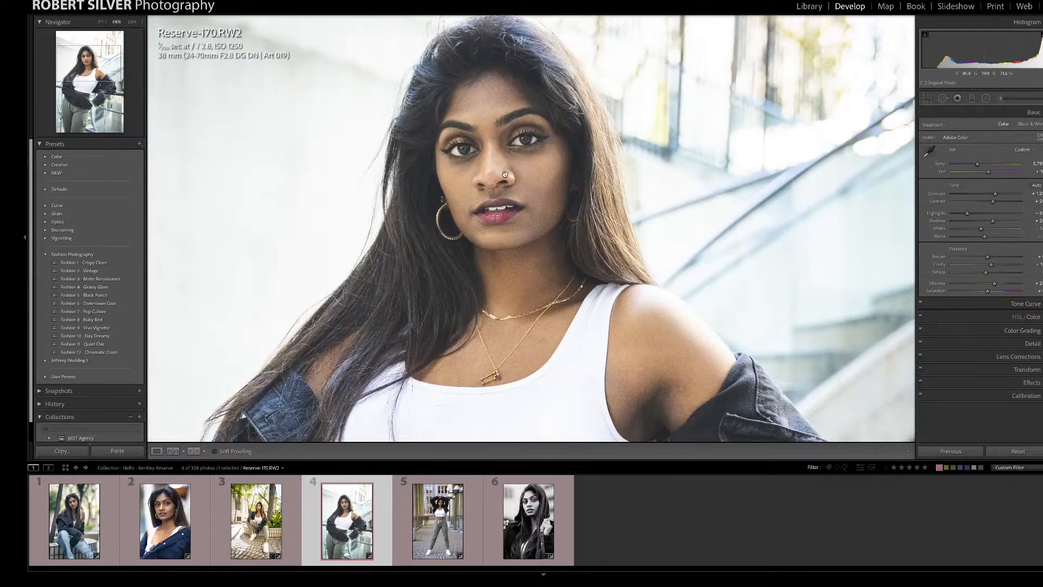
left_click(505, 174)
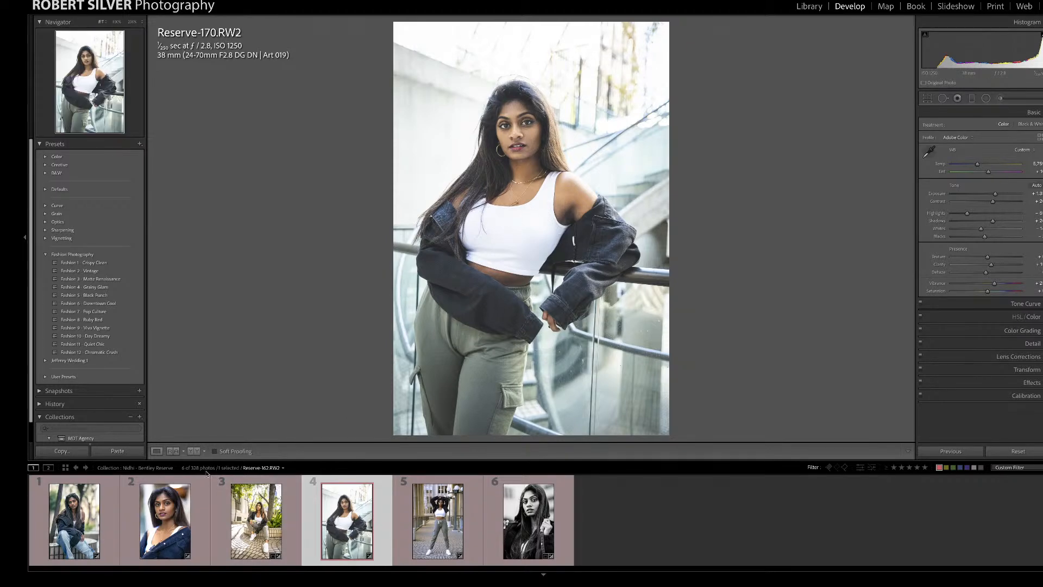
left_click(197, 452)
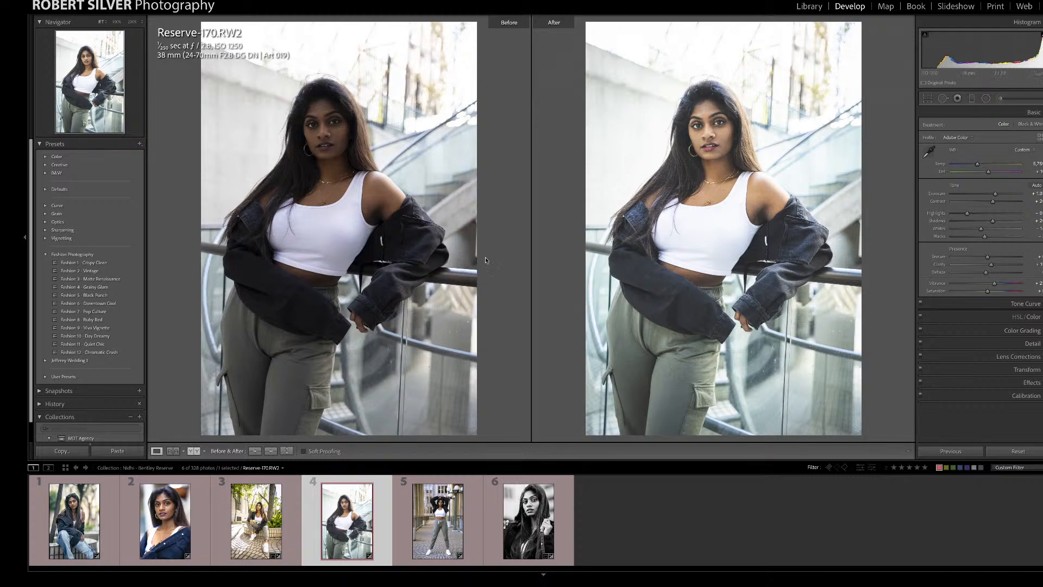
left_click(161, 452)
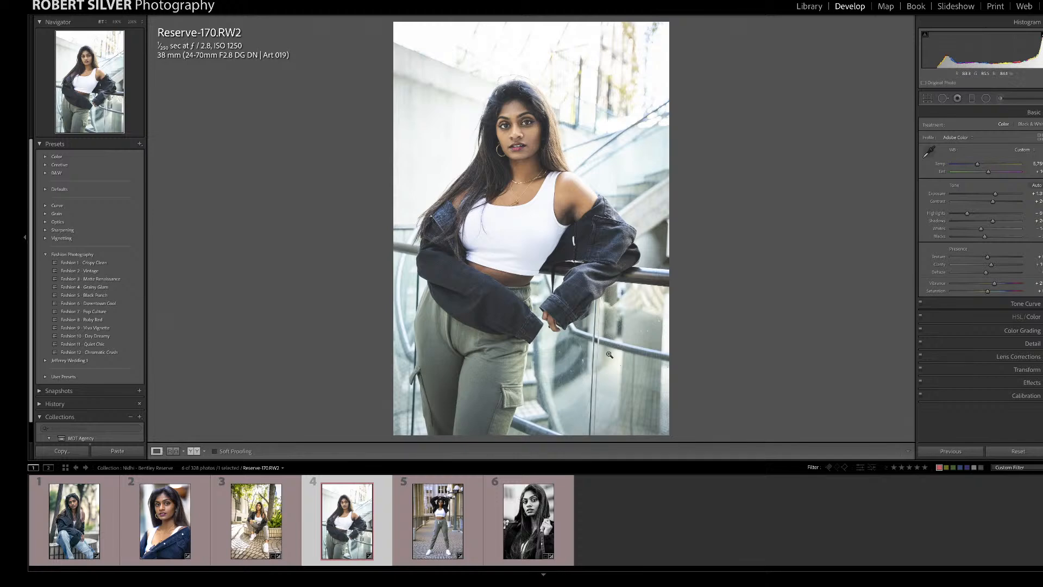
Step: Remove the light specks on the glass pane between the trousers and the vertical joint with Spot Removal
left_click(584, 374)
left_click_drag(584, 374, 571, 291)
key("q")
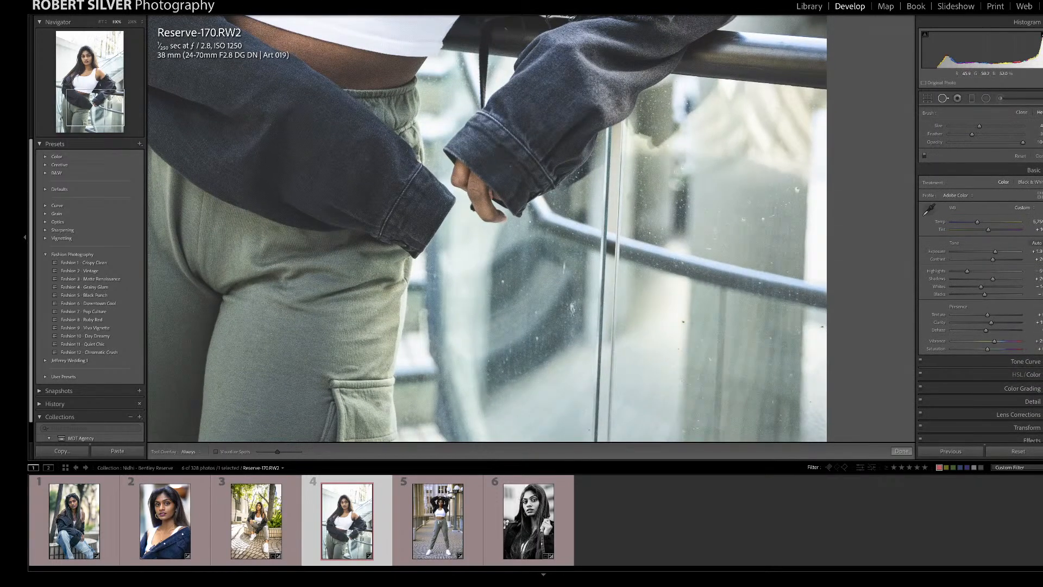
left_click(571, 313)
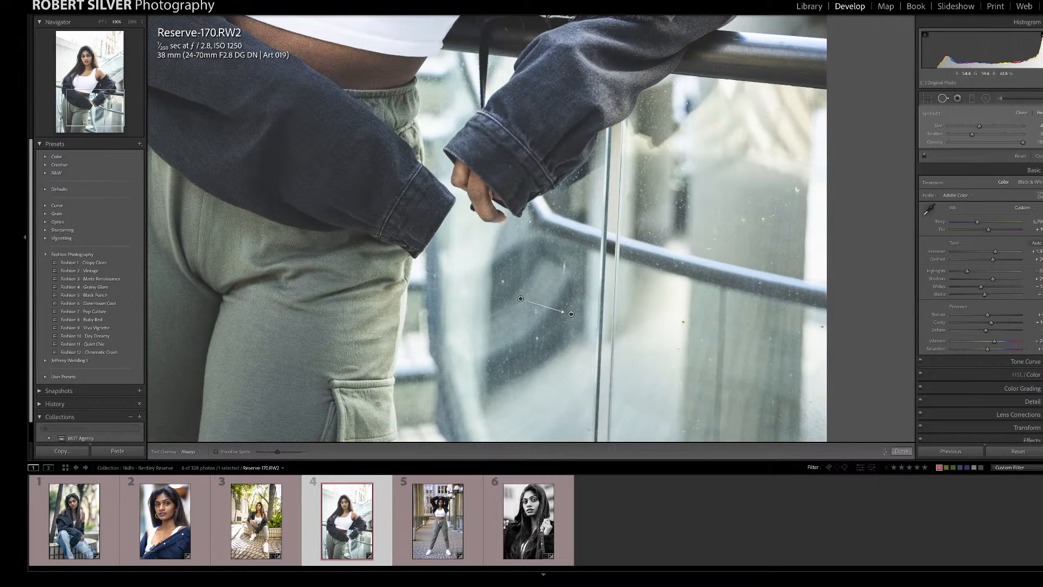
left_click(537, 356)
left_click(563, 264)
Step: Remove the specks on the glass panel beyond the vertical joint, above and below the handrail, with Spot Removal
left_click(796, 189)
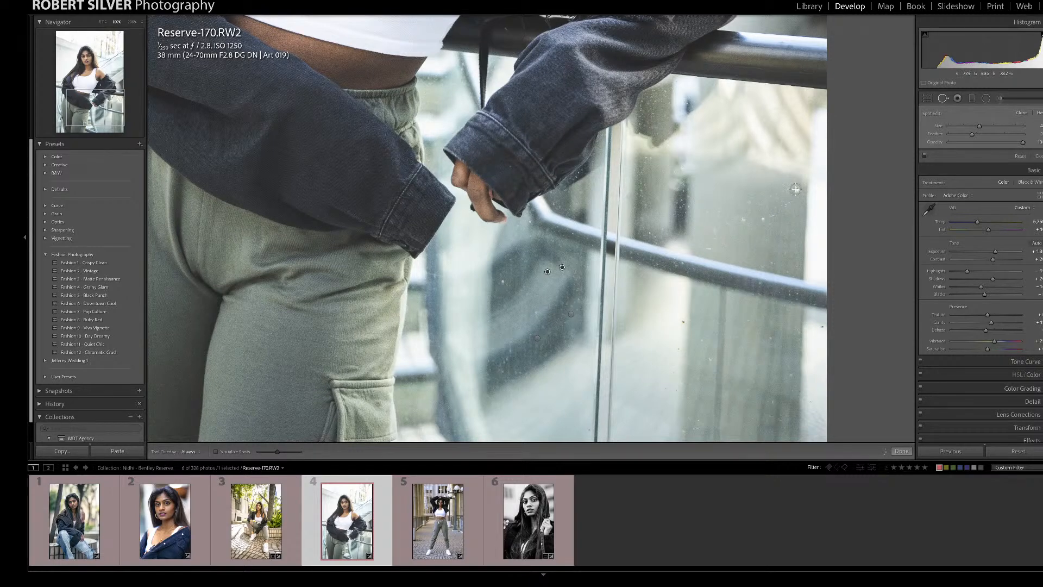
left_click(768, 217)
left_click(742, 219)
left_click(683, 321)
key("q")
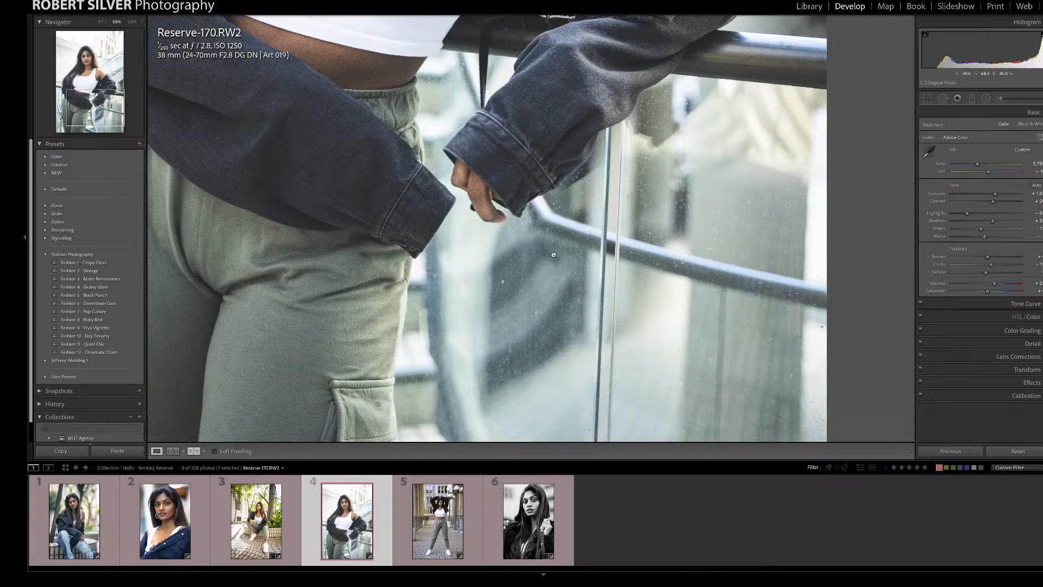
Step: Remove the remaining light speck on the glass beside the trousers with Spot Removal and check the whole photo
left_click(553, 255)
left_click(554, 259)
left_click_drag(549, 419, 529, 266)
key("q")
left_click(530, 267)
key("q")
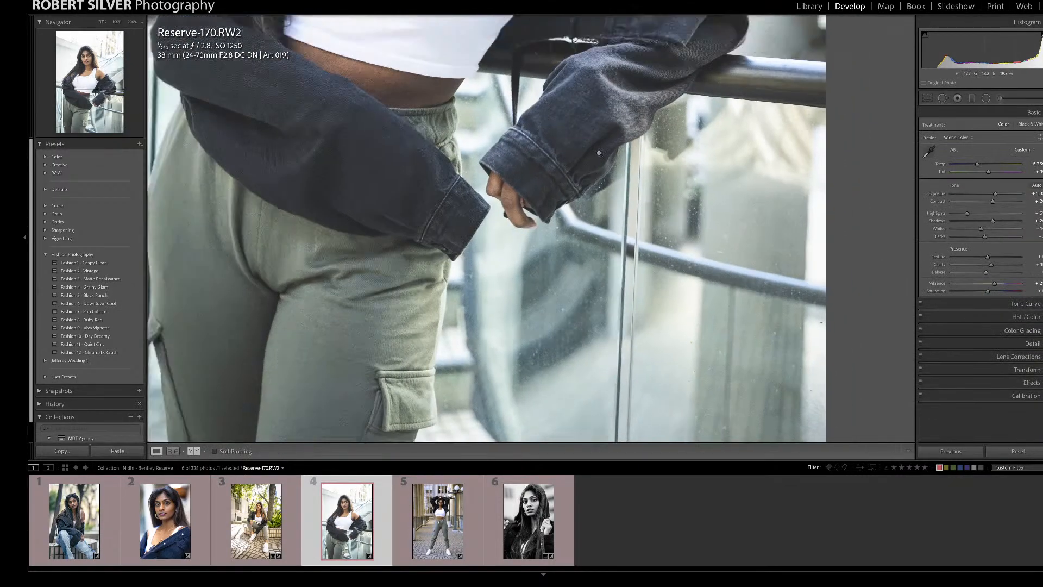
left_click(599, 153)
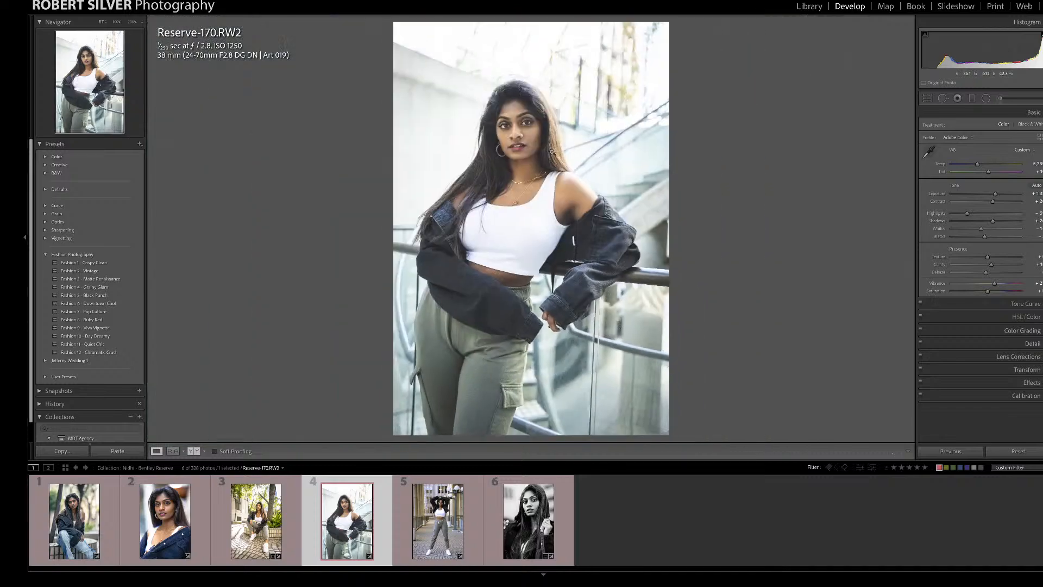
Step: Remove the blemishes on the woman's chest beside the necklace and on her lower jaw with Spot Removal
left_click(554, 196)
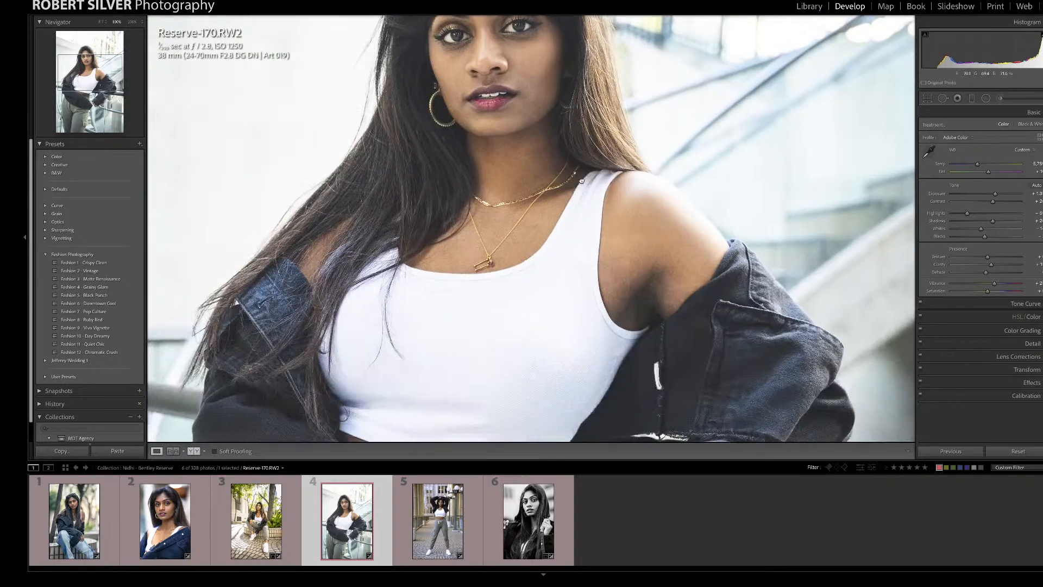
key("q")
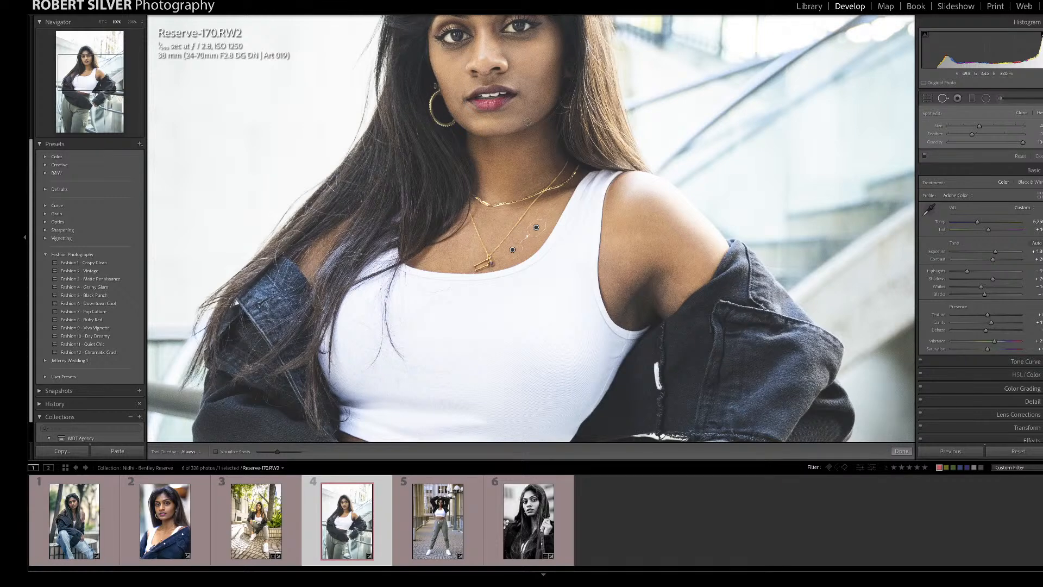
left_click(526, 123)
key("q")
Step: Remove the small blemishes along the woman's jaw, below her lips and on her cheek near the ear with Spot Removal
left_click_drag(576, 115, 613, 160)
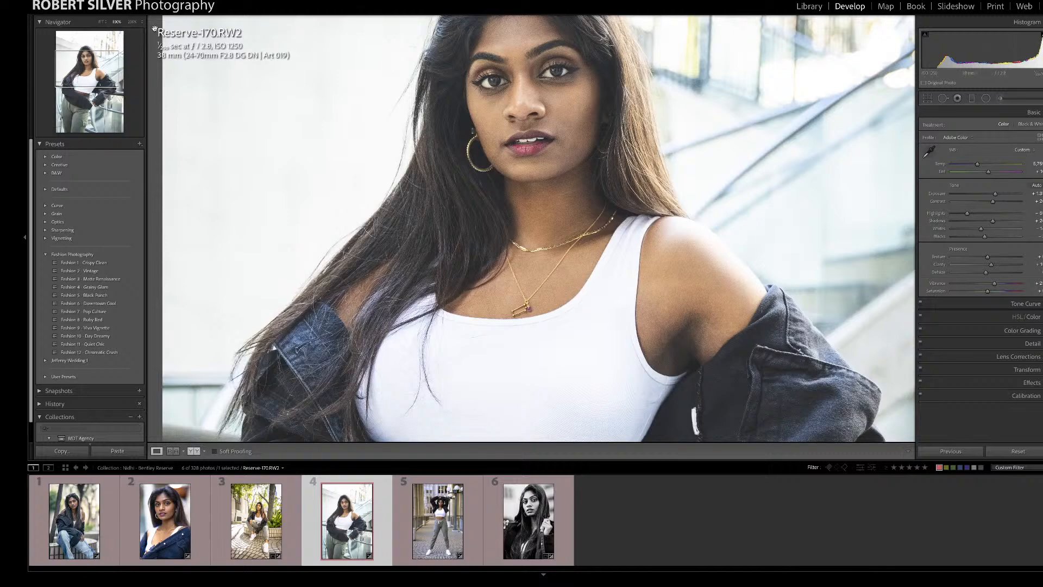
left_click(132, 22)
left_click_drag(574, 93, 603, 195)
key("q")
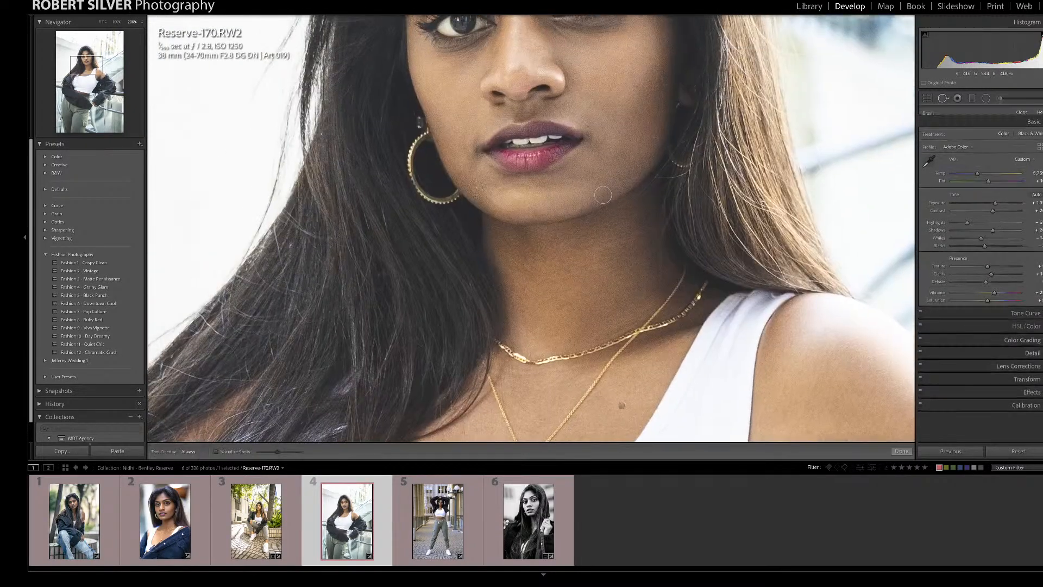
left_click(466, 172)
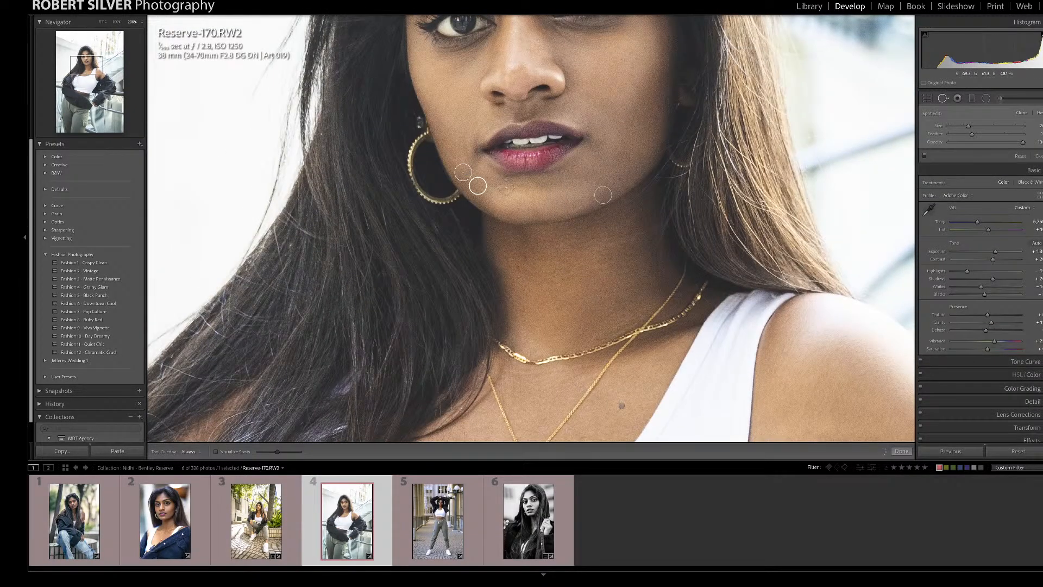
left_click_drag(503, 188, 531, 181)
left_click(660, 107)
left_click(645, 106)
key("q")
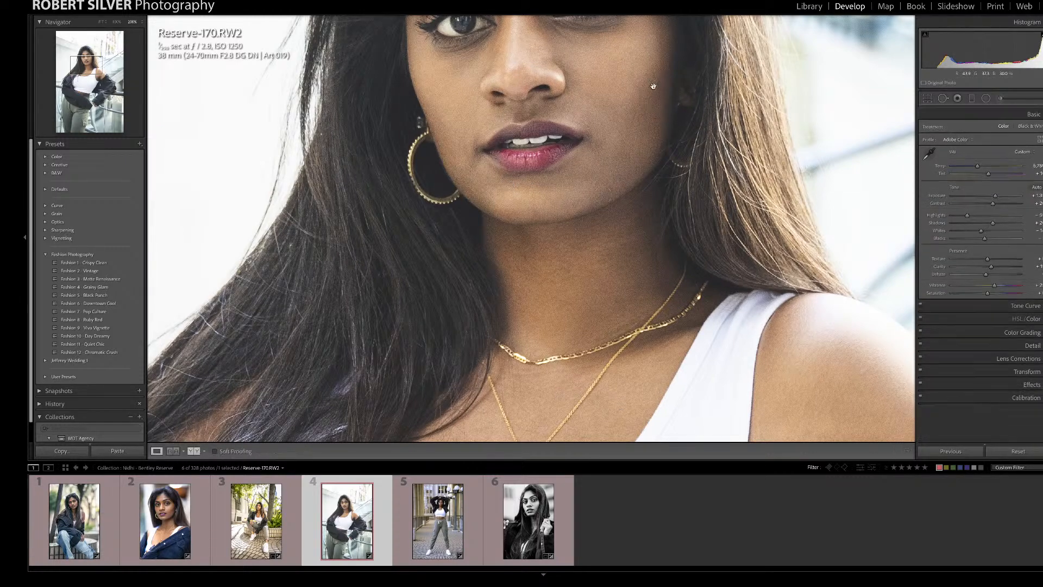
Step: Remove the small mark beneath the eye beside the woman's nose with Spot Removal
mouse_move(596, 64)
left_mouse_down()
mouse_move(605, 183)
mouse_move(556, 149)
left_mouse_up()
key("q")
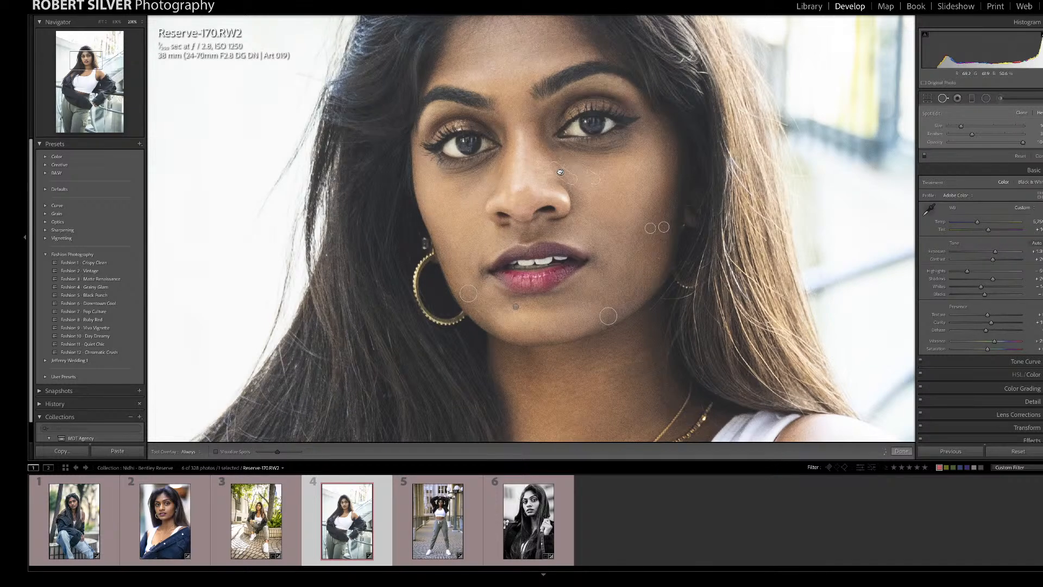
key("q")
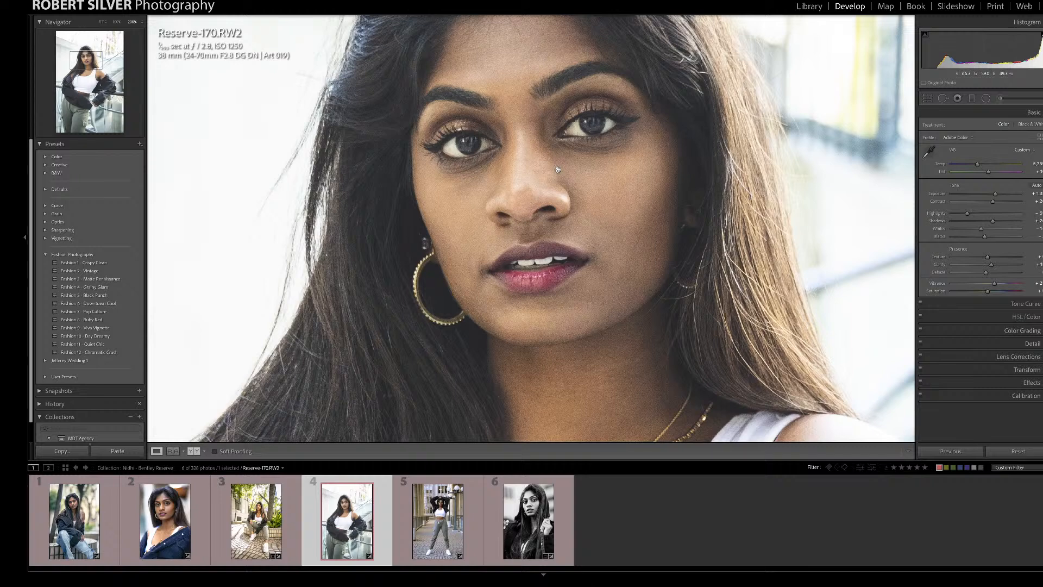
Step: Remove the forehead blemishes with Spot Removal, brushing a short stroke just below the hairline
left_click_drag(515, 110, 526, 171)
key("q")
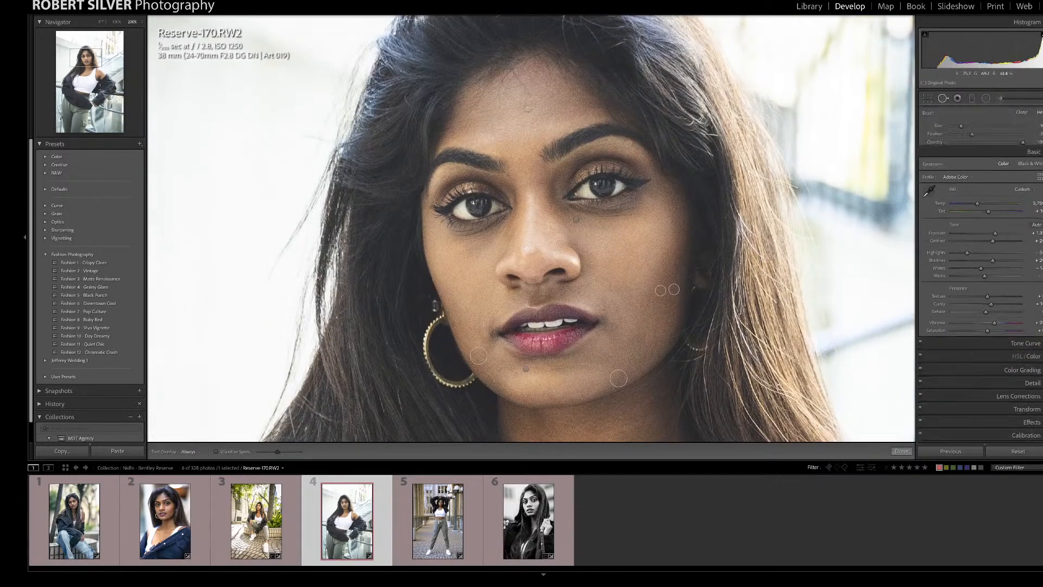
left_click_drag(528, 101, 517, 78)
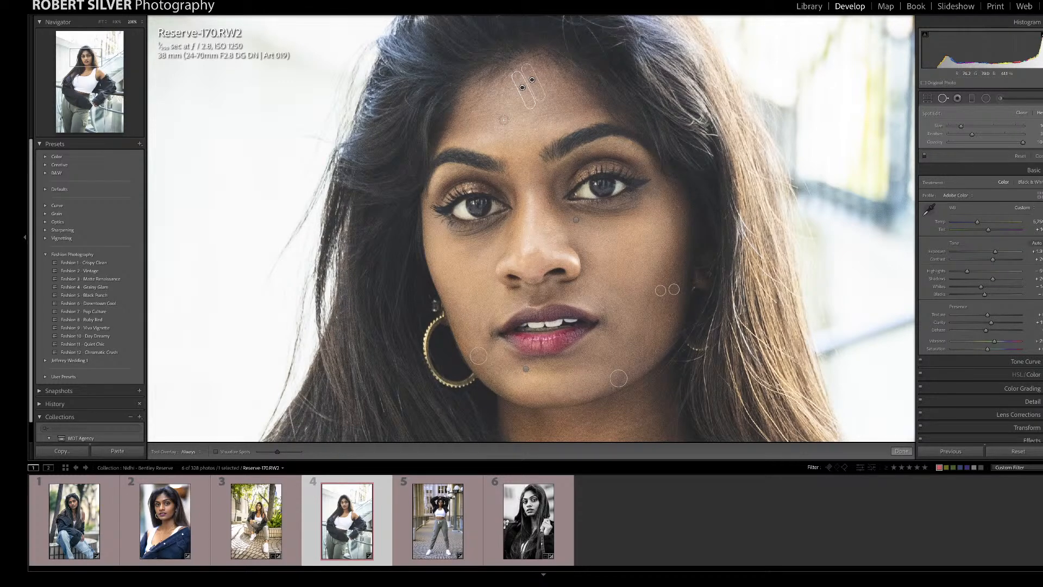
key("q")
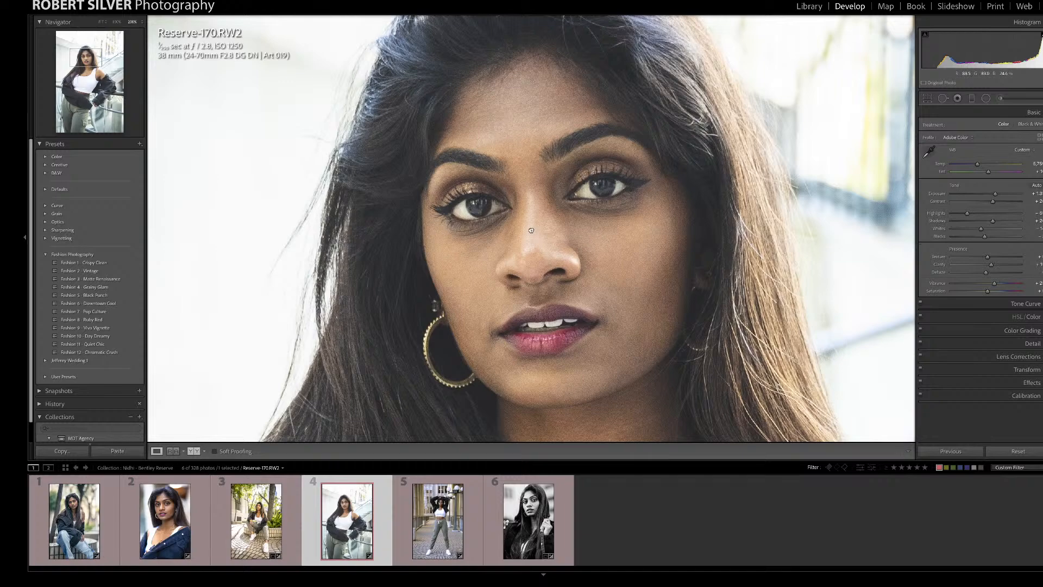
Step: Examine the retouched face in Reserve-170.RW2 up close and compare the edited photo with its original side by side
left_click(532, 230)
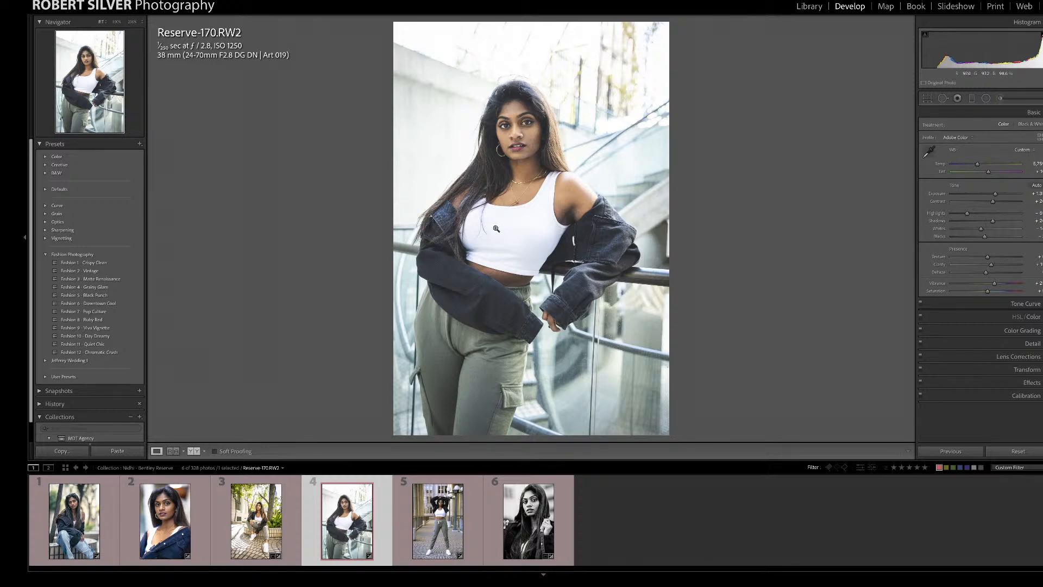
left_click(531, 141)
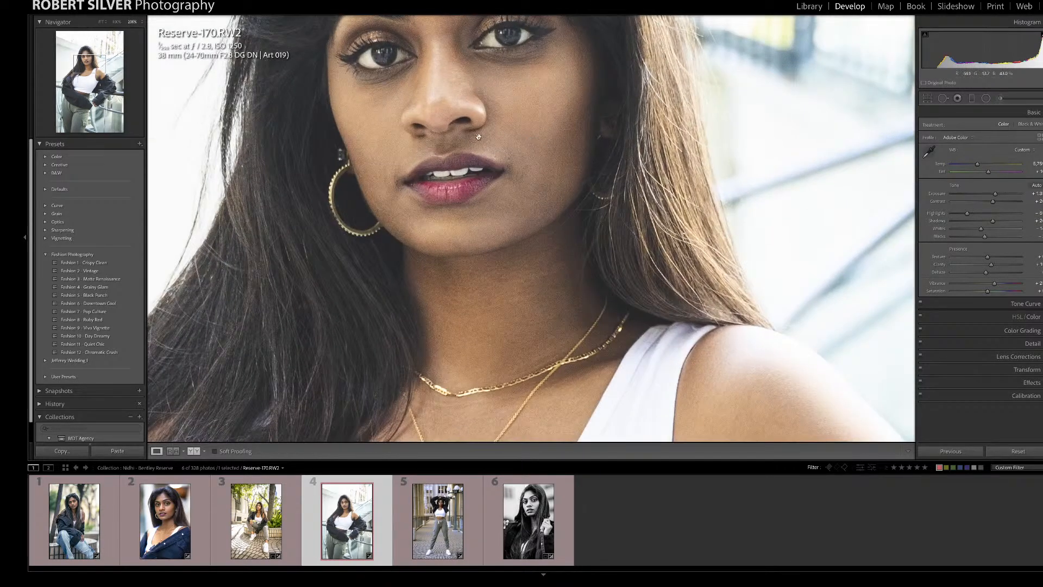
left_click(497, 155)
left_click(117, 22)
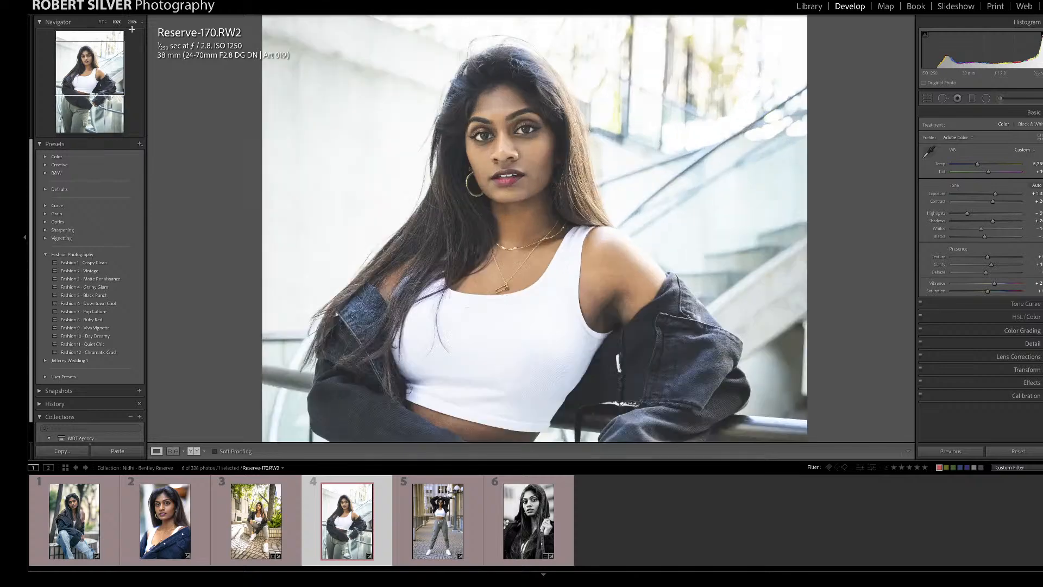
left_click(101, 22)
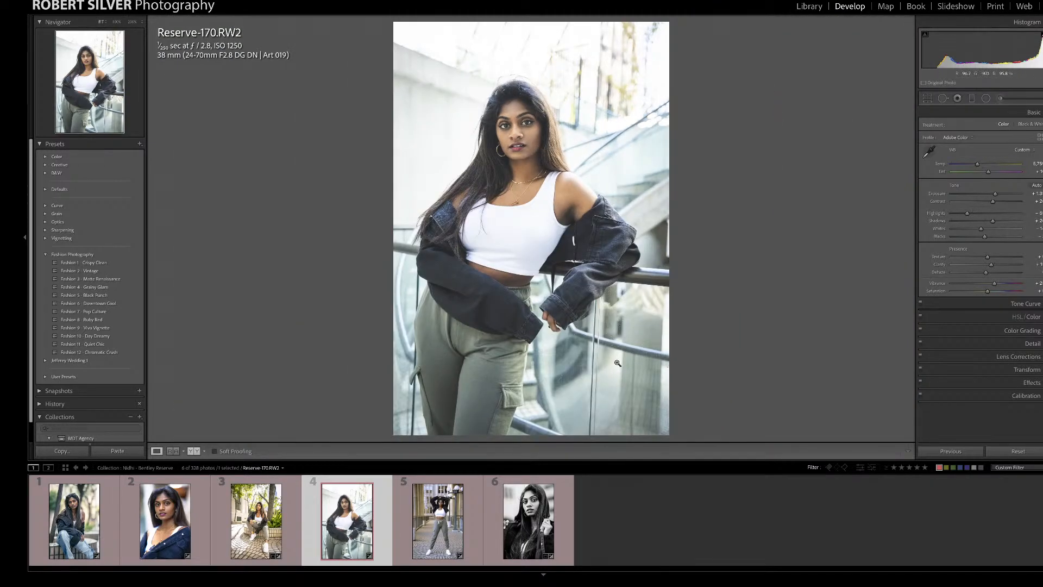
left_click(192, 451)
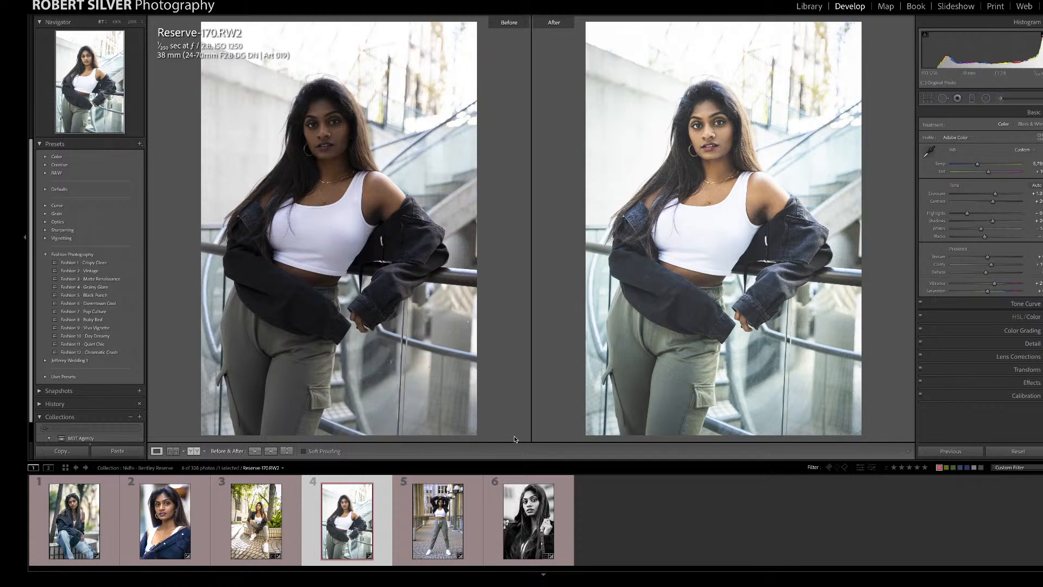
left_click(157, 451)
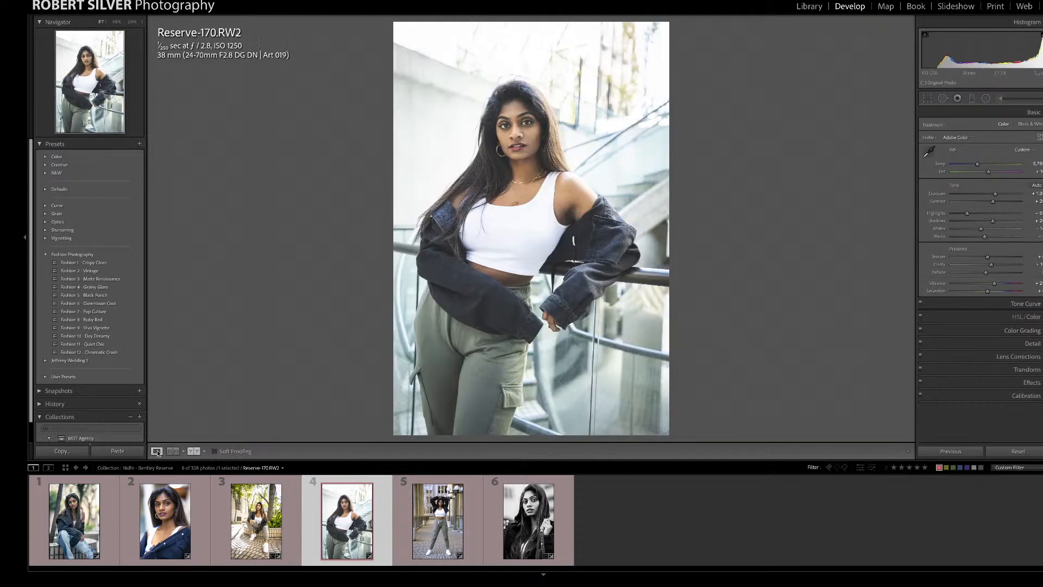
Step: Open the full-length portrait Reserve-259.RW2 and brush a Shadows adjustment over the sleeve and side of the dark denim jacket
left_click(428, 520)
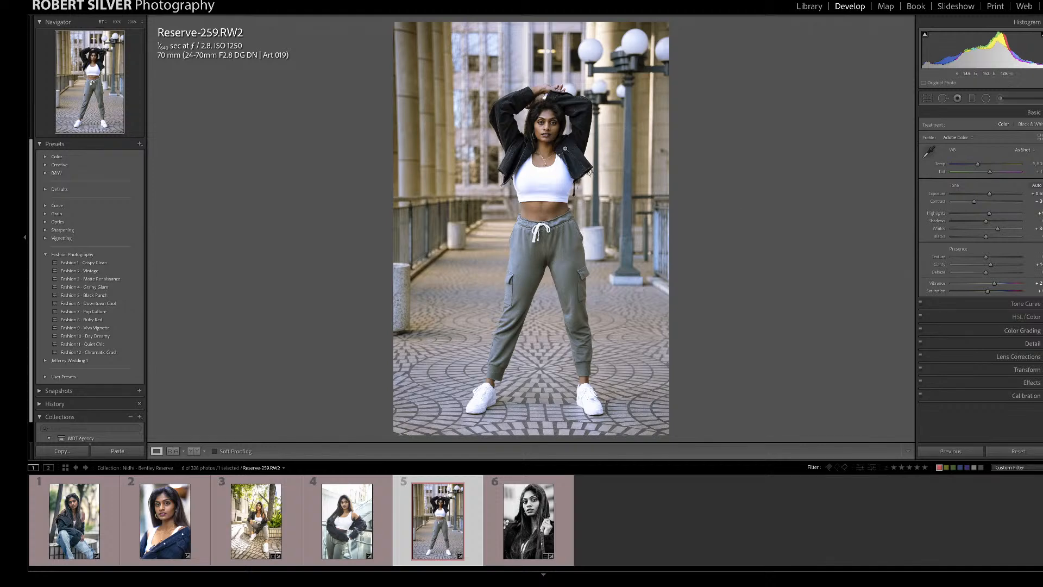
left_click(565, 120)
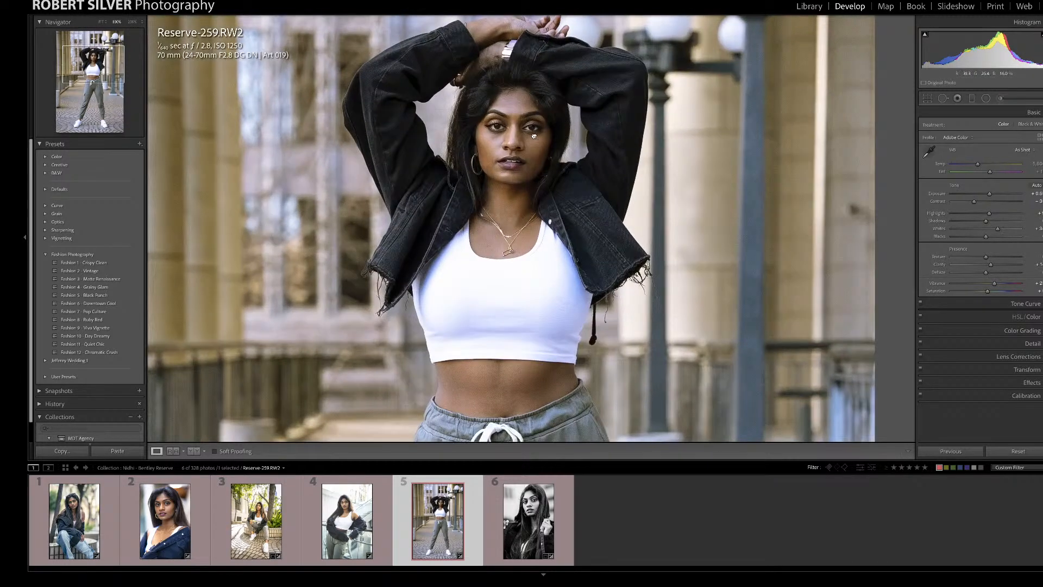
left_click(535, 136)
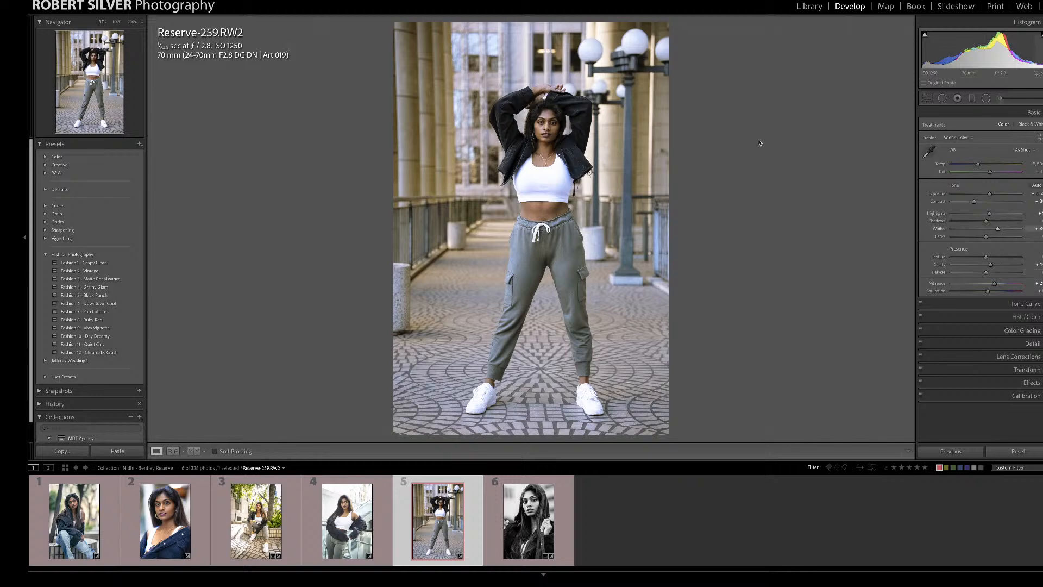
left_click(582, 143)
left_click_drag(581, 143, 573, 219)
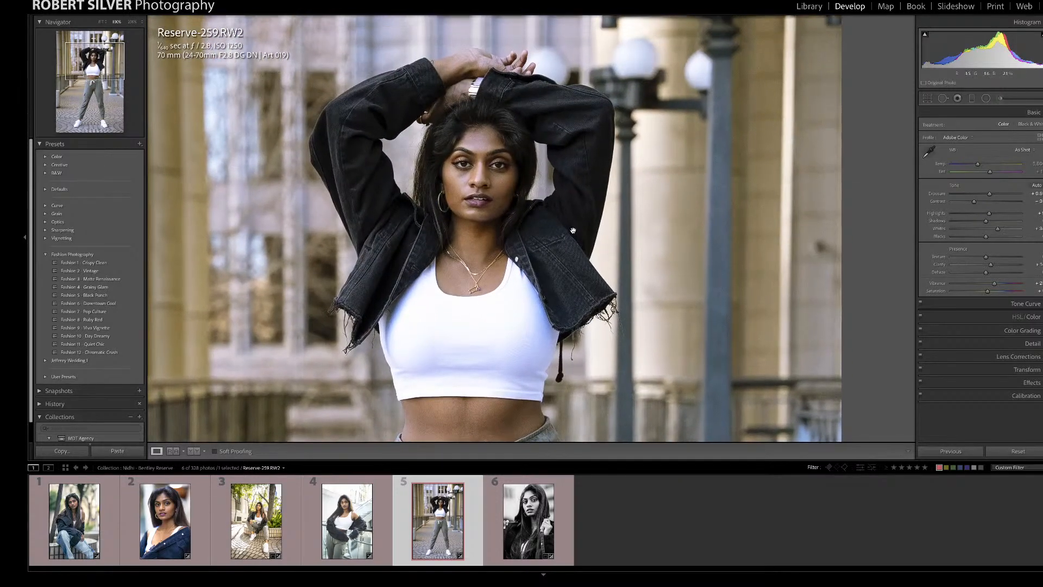
left_click(999, 99)
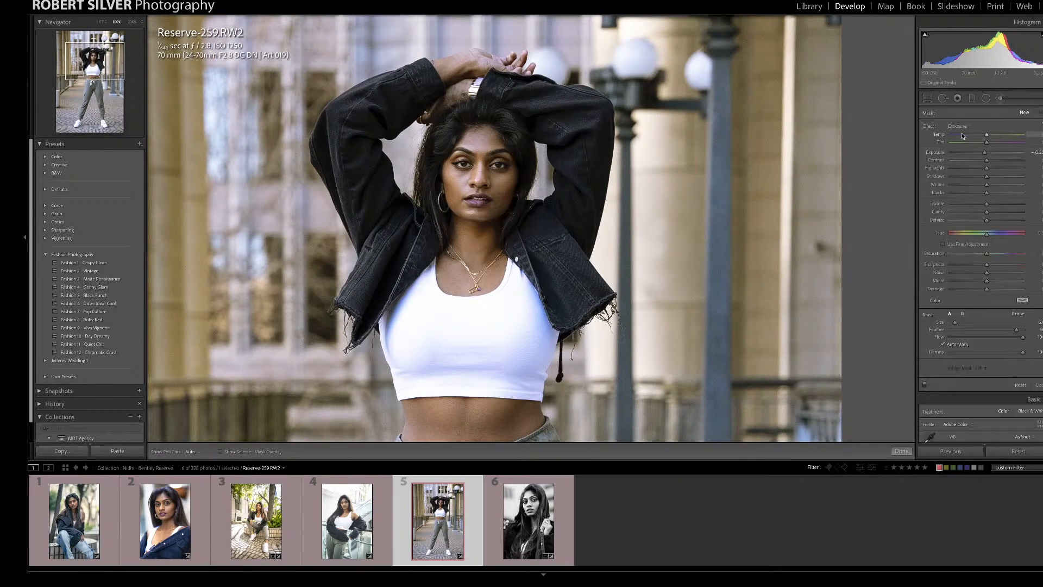
left_click(961, 127)
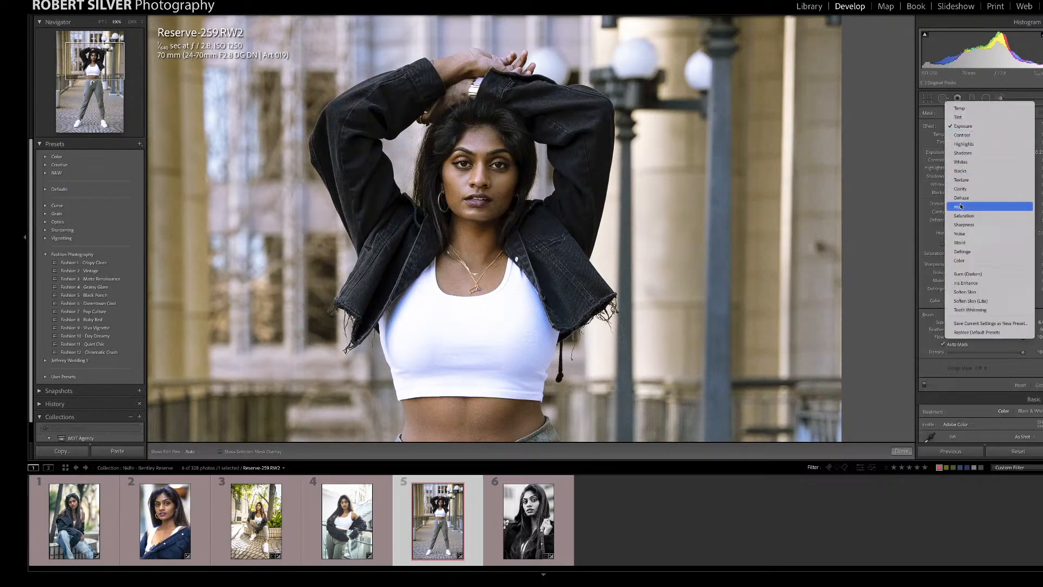
left_click(963, 153)
mouse_move(581, 224)
left_mouse_down()
mouse_move(586, 234)
mouse_move(557, 230)
mouse_move(601, 306)
left_mouse_up()
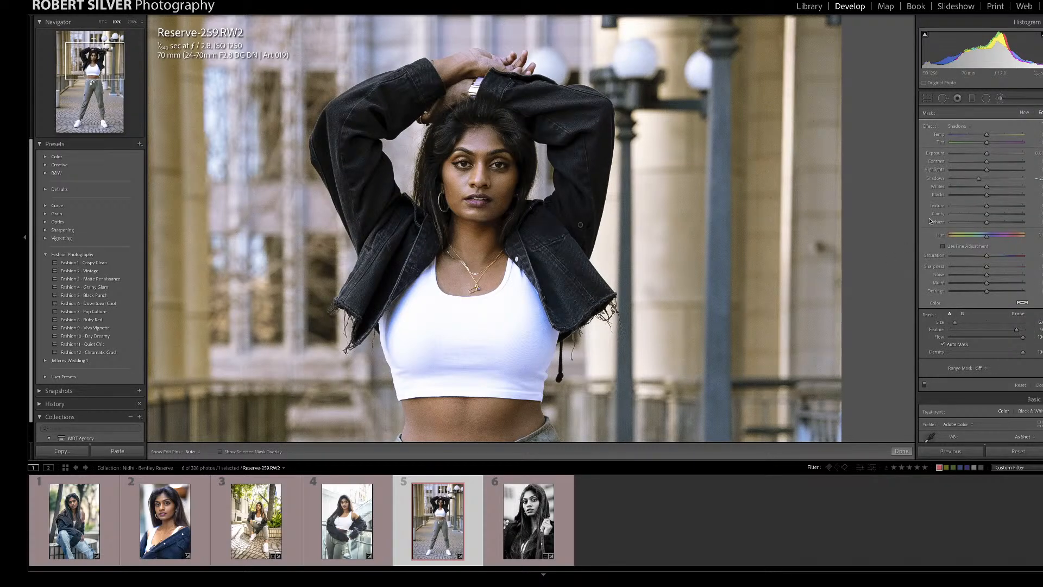
Step: Raise the jacket brush's Shadows to a slightly positive value, check the area without its edit pin, and finish the brush adjustment
left_click(991, 179)
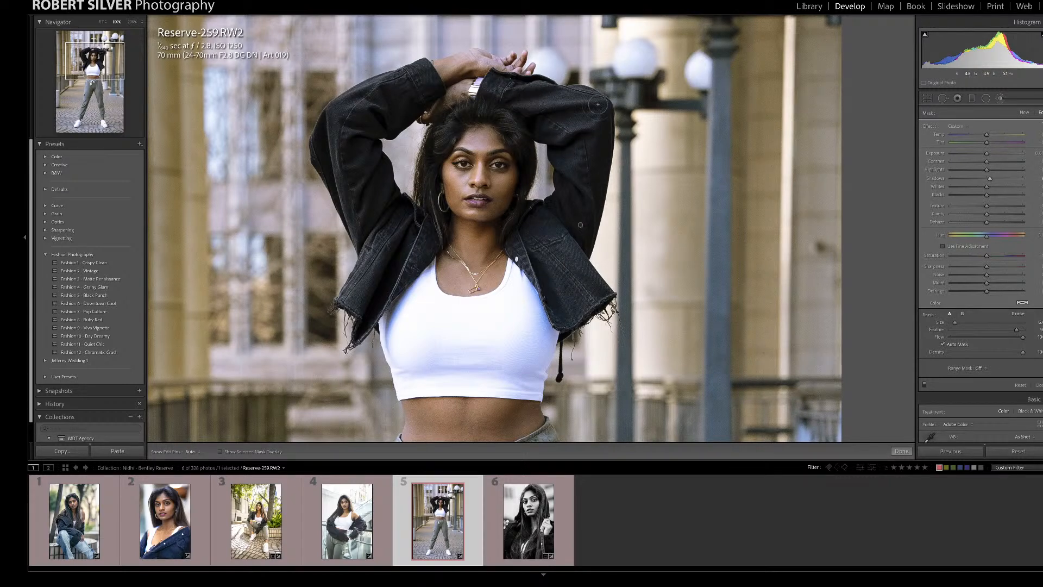
key("h")
key("h")
key("h")
key("h")
key("k")
Step: Remove the small bright spot on the paving beside the woman's white shoe with Spot Removal
left_click(542, 141)
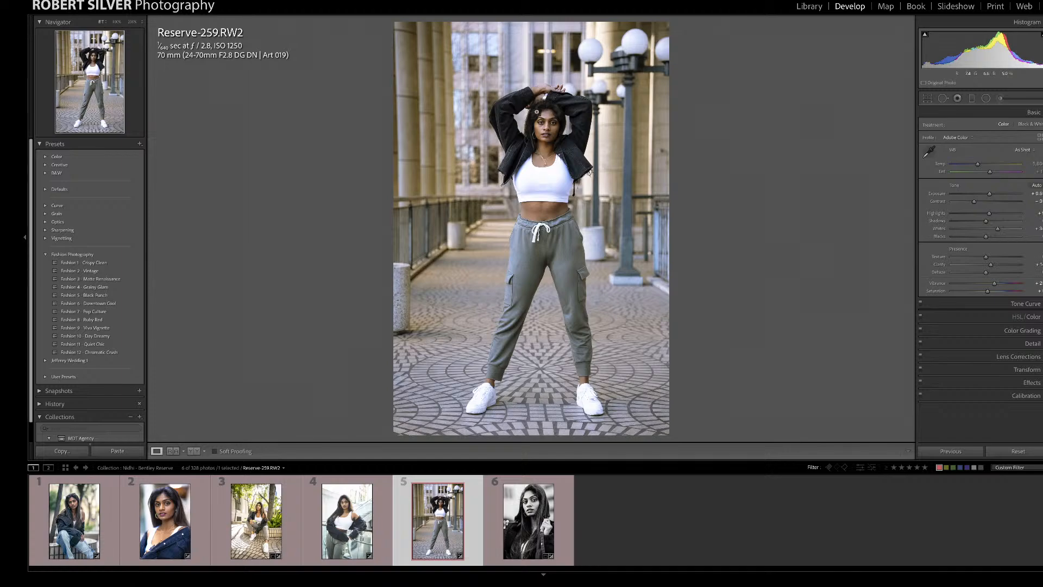
left_click_drag(553, 310, 544, 243)
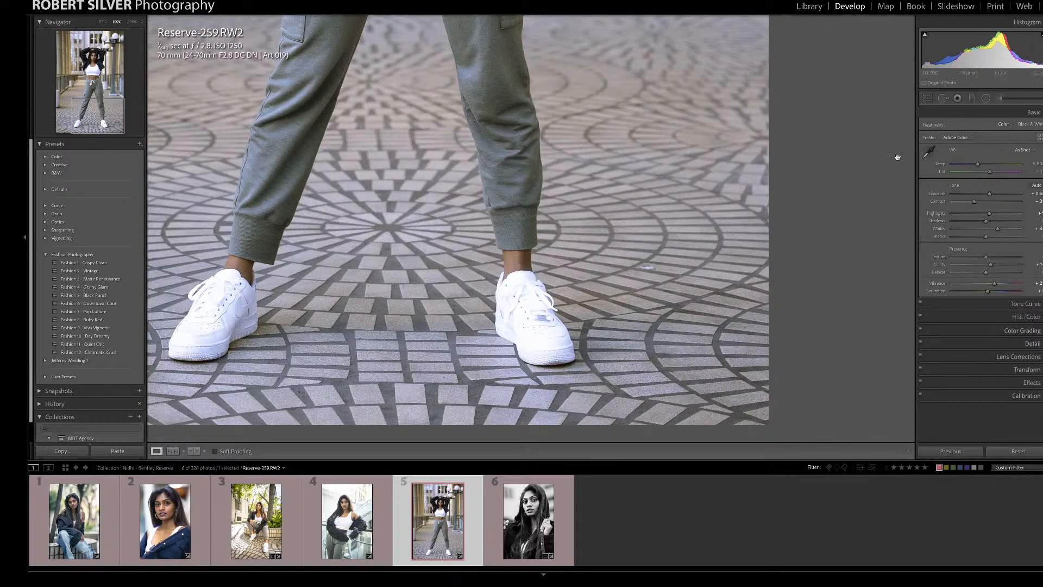
left_click(943, 99)
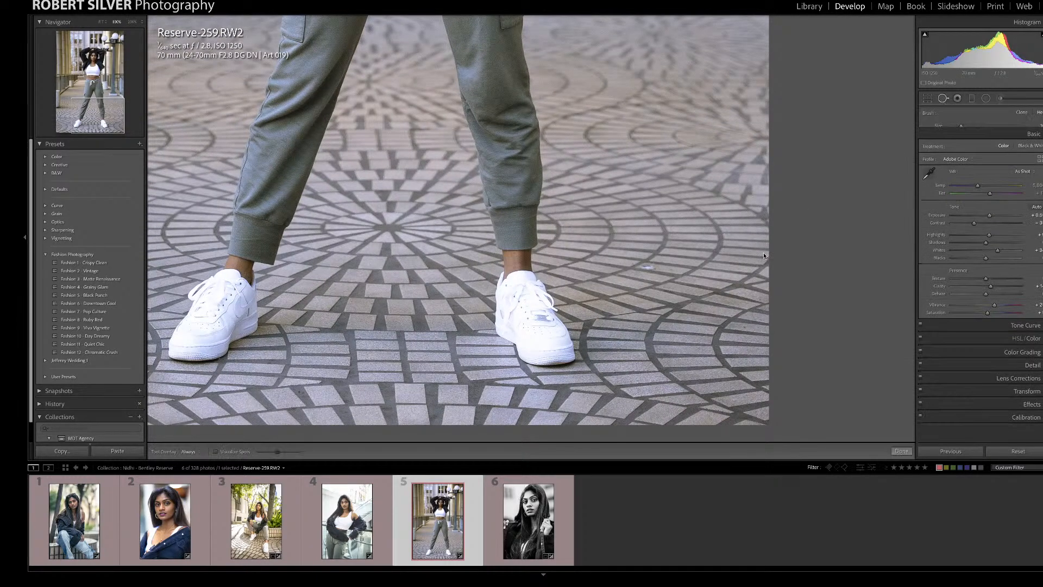
left_click(650, 267)
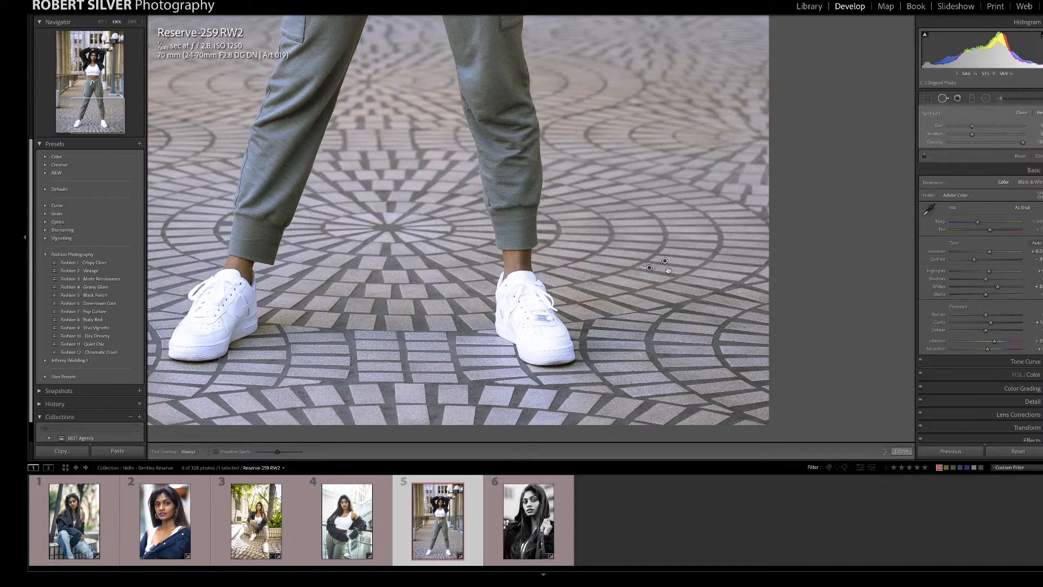
key("q")
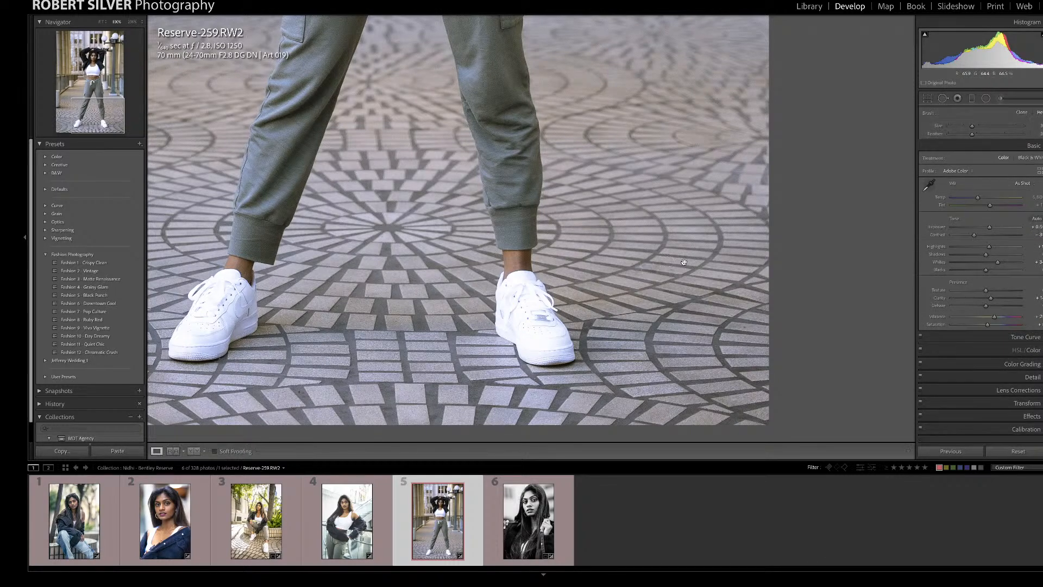
left_click(594, 227)
Step: Paint a Spot Removal stroke over the dark mark on the stone wall near the photo's edge, using clean stone above as source
left_click(591, 184)
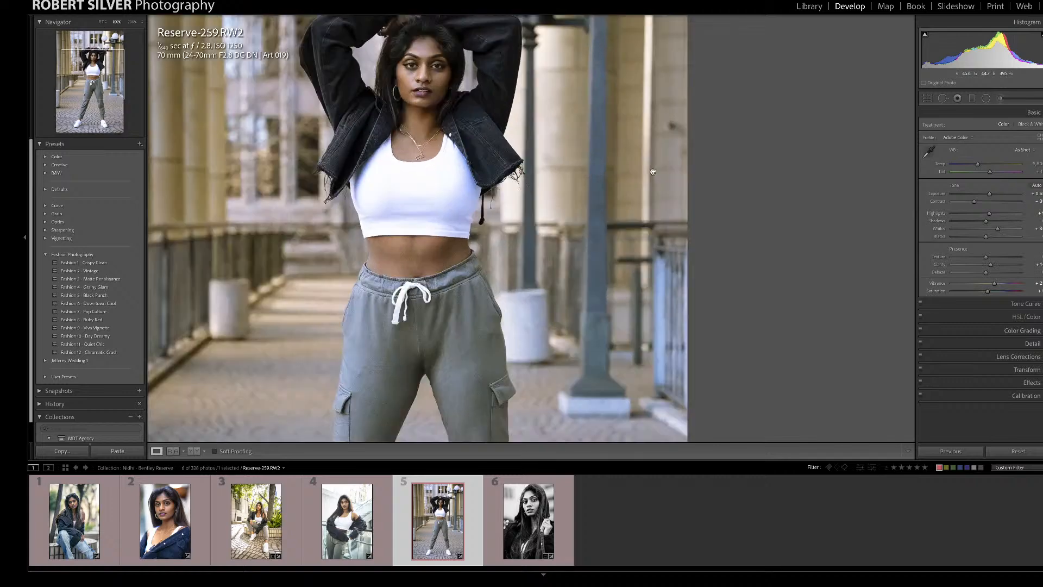
key("q")
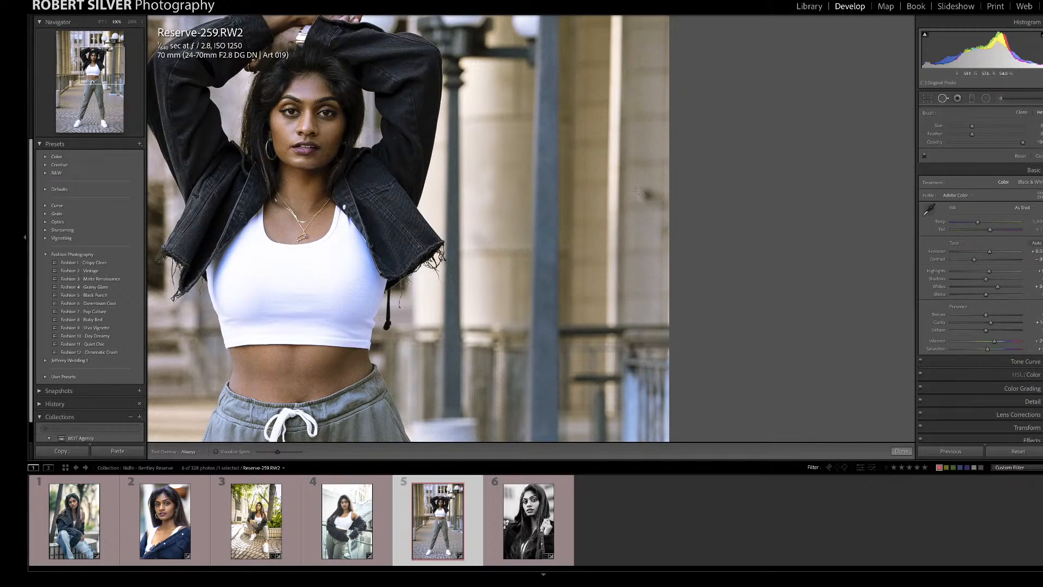
mouse_move(639, 189)
left_mouse_down()
mouse_move(654, 195)
mouse_move(644, 192)
left_mouse_up()
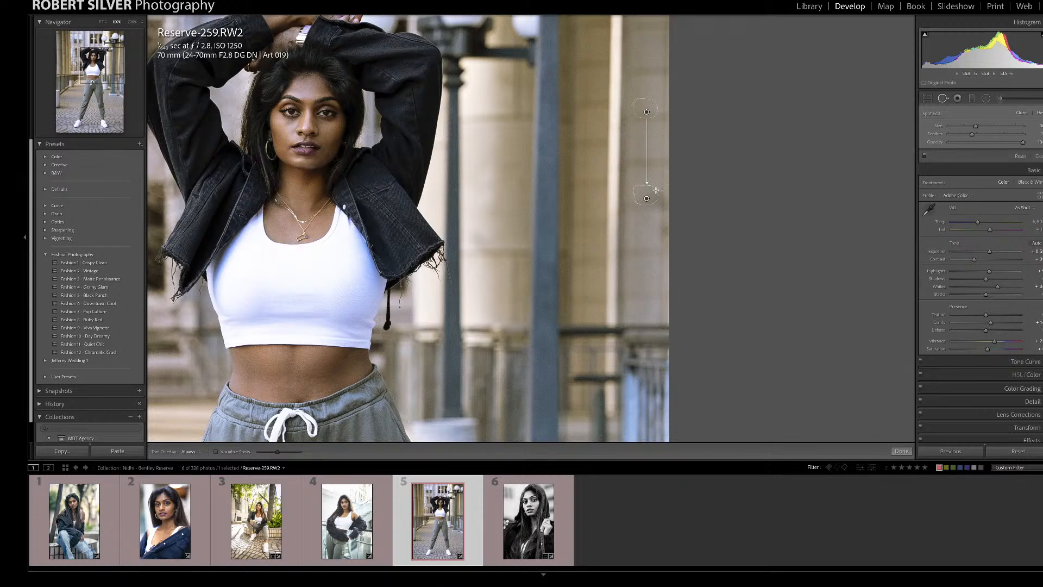
left_click_drag(655, 198, 656, 197)
key("q")
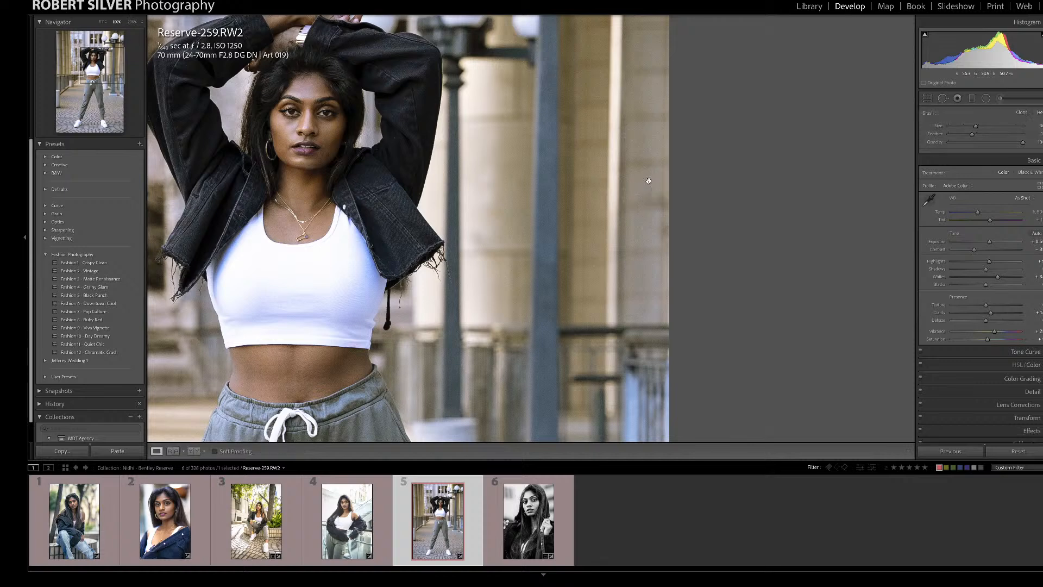
Step: Cover the rest of the stone wall mark with a second Spot Removal patch sourced from just above, and reopen the tool for refinement
left_click(943, 98)
left_click_drag(630, 193, 656, 149)
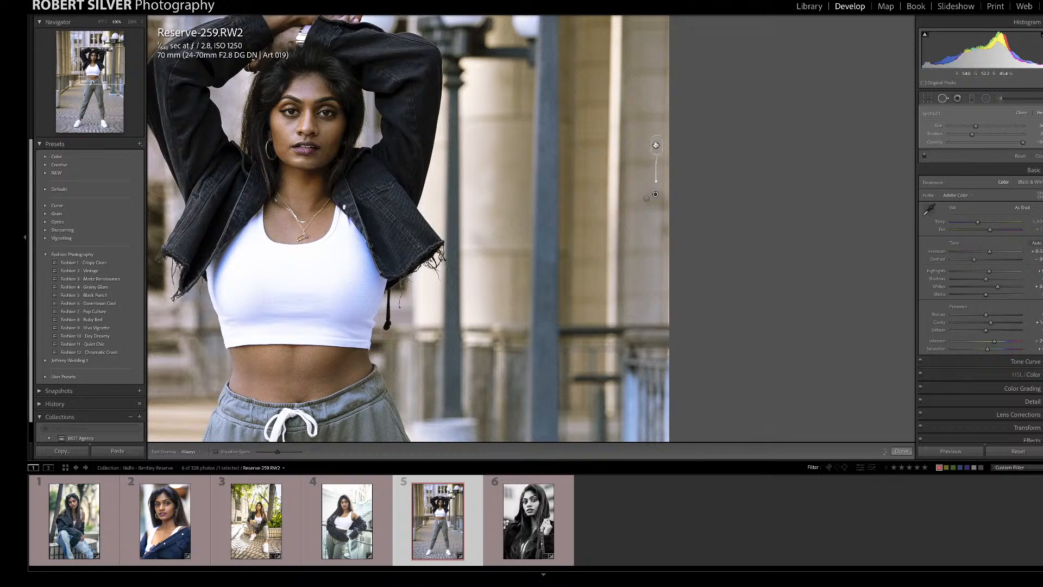
left_click_drag(656, 145, 655, 146)
key("q")
left_click(581, 153)
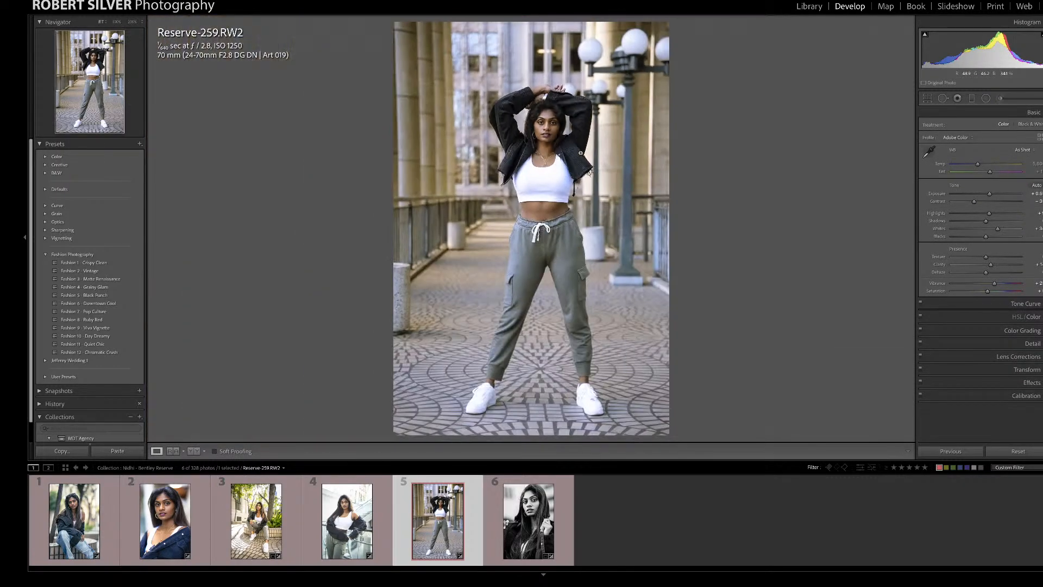
left_click(679, 165)
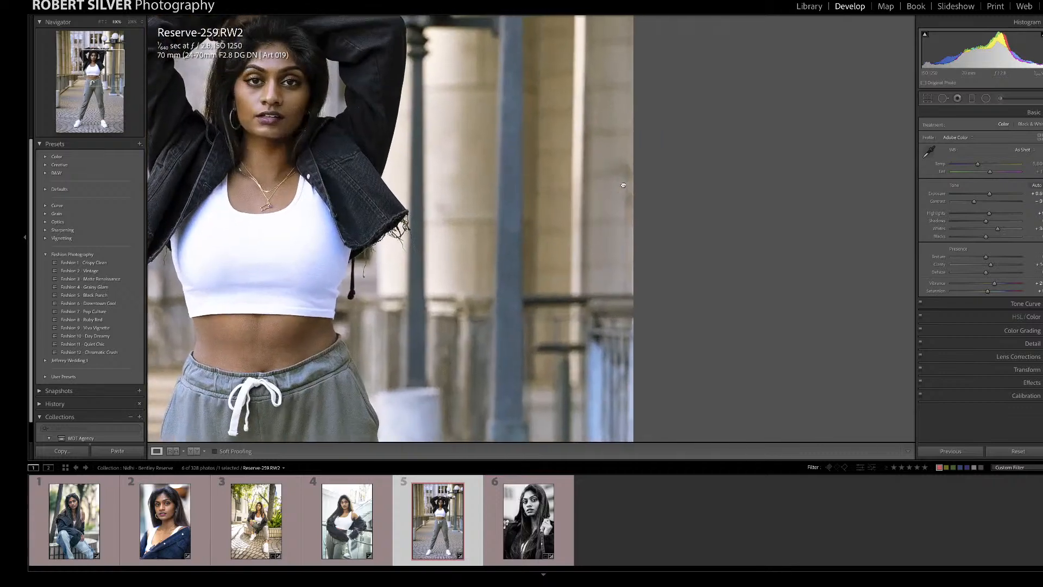
left_click(943, 98)
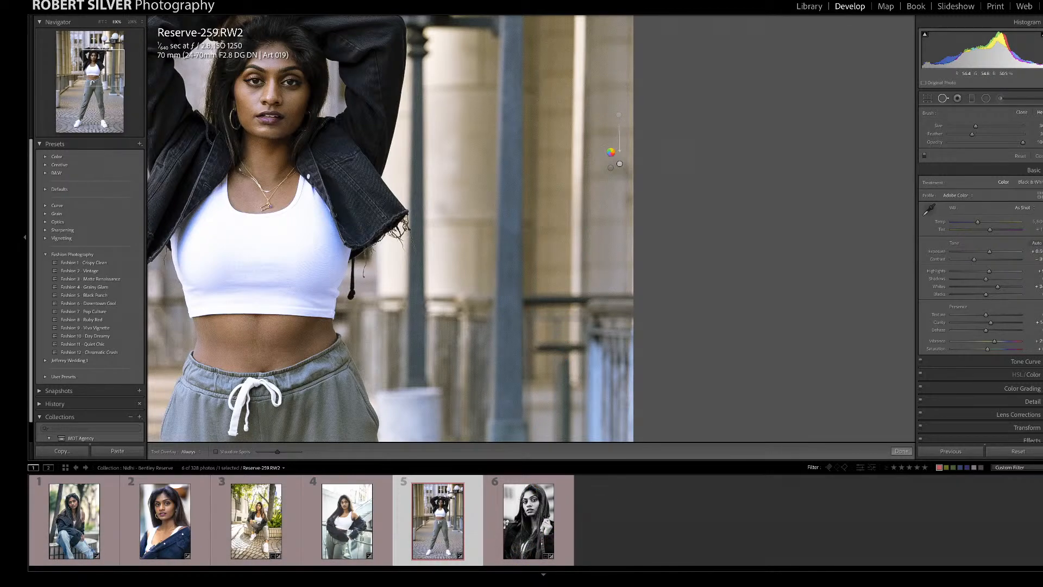
Step: Switch to the streaming windows and bring OBS Studio in front of the camera's live view
mouse_move(632, 569)
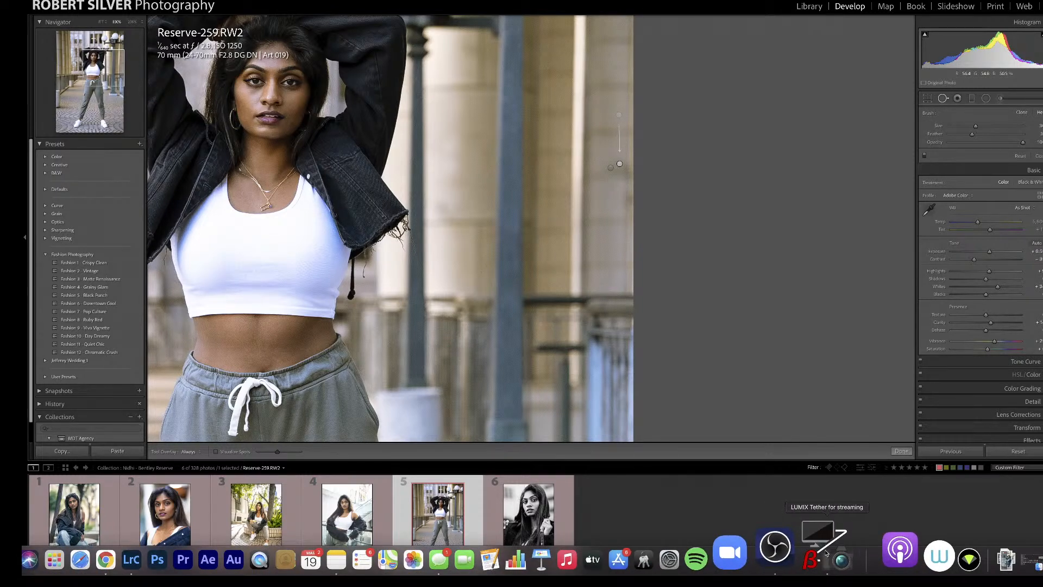
left_click(819, 556)
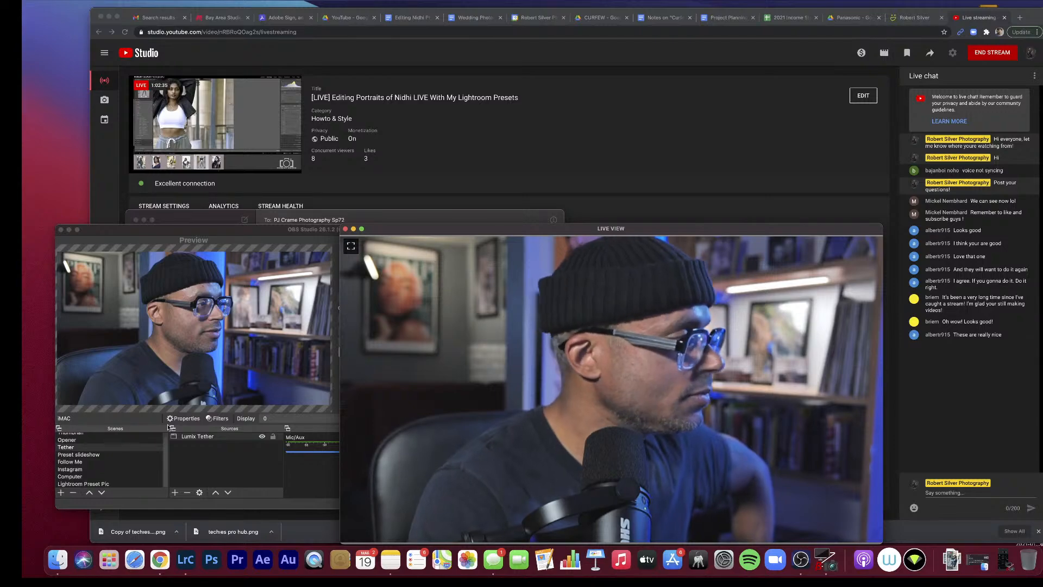
left_click(260, 316)
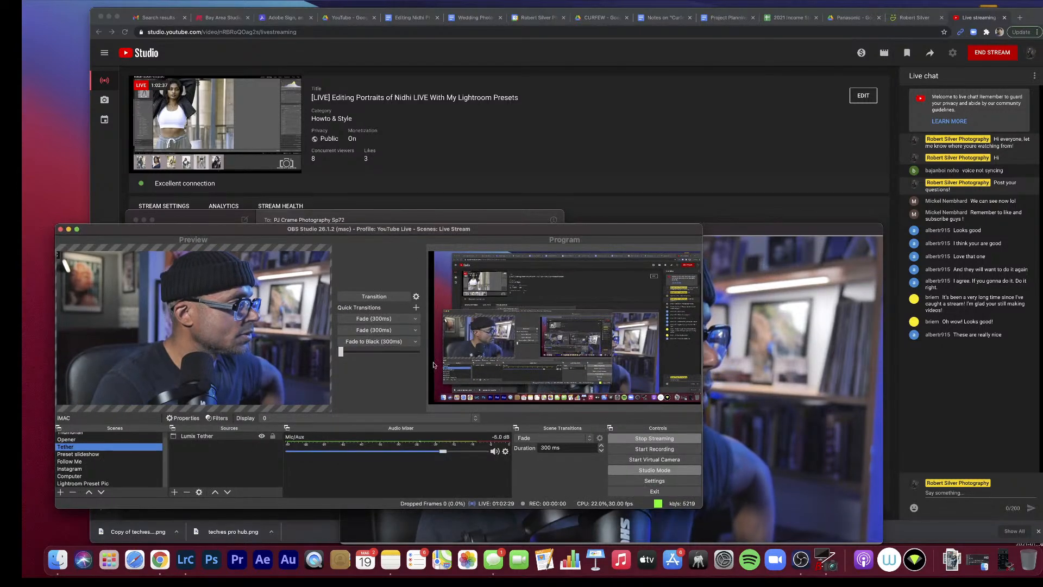
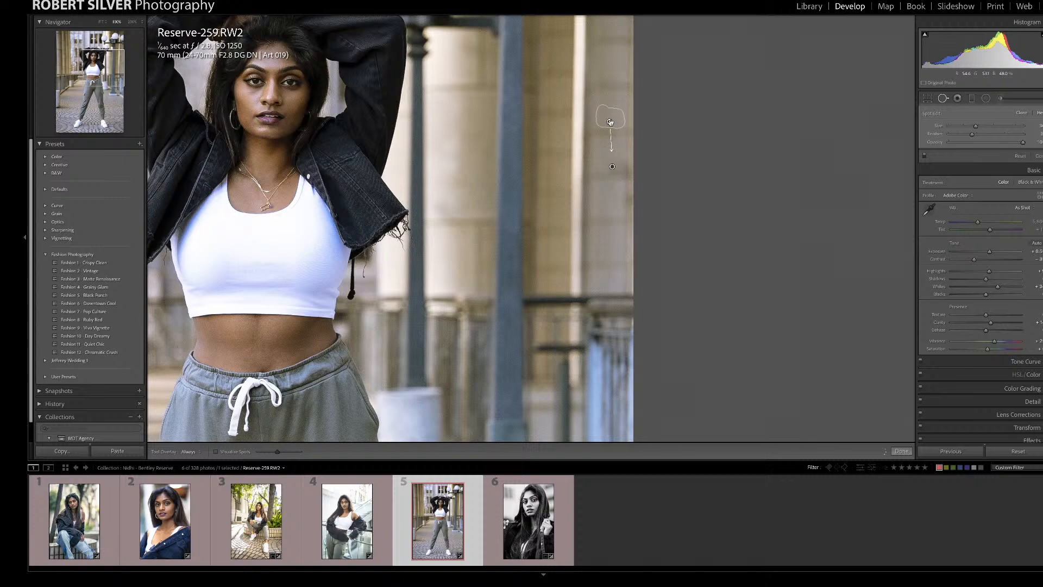
Step: Remove the blemishes on the woman's lower cheek and chin with Spot Removal, working at 200% zoom
key("q")
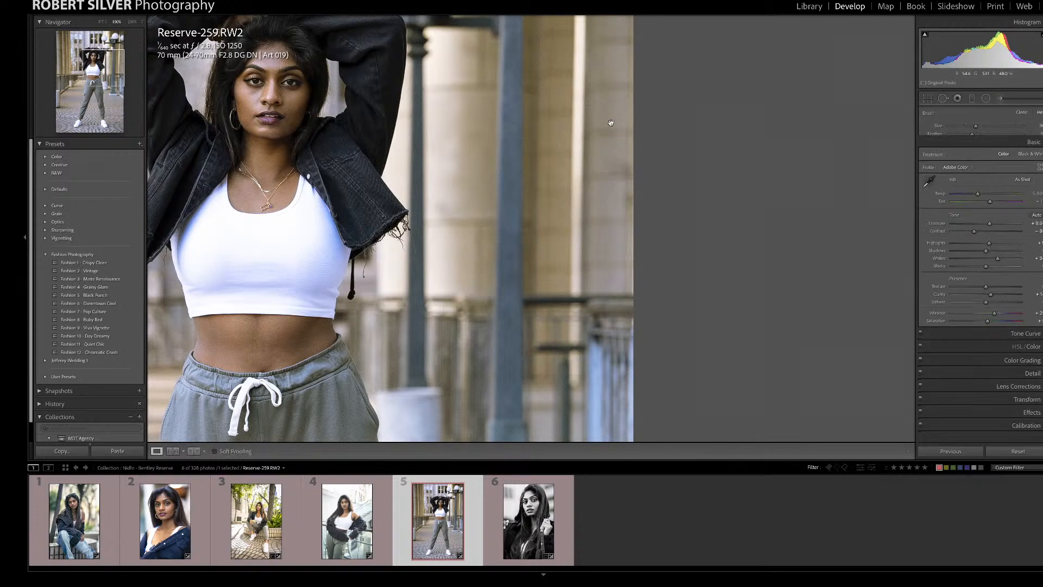
left_click(584, 136)
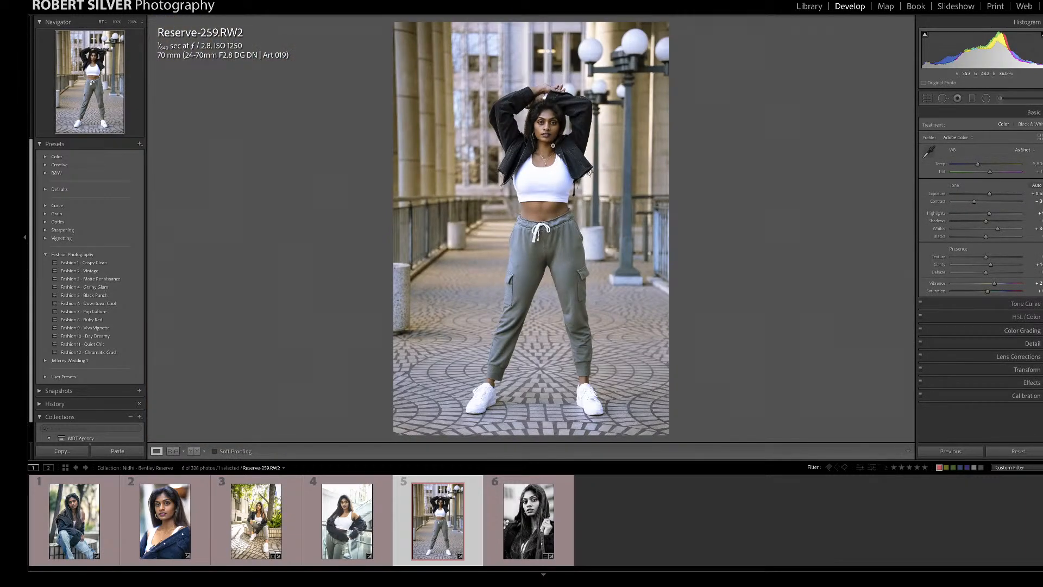
left_click(538, 158)
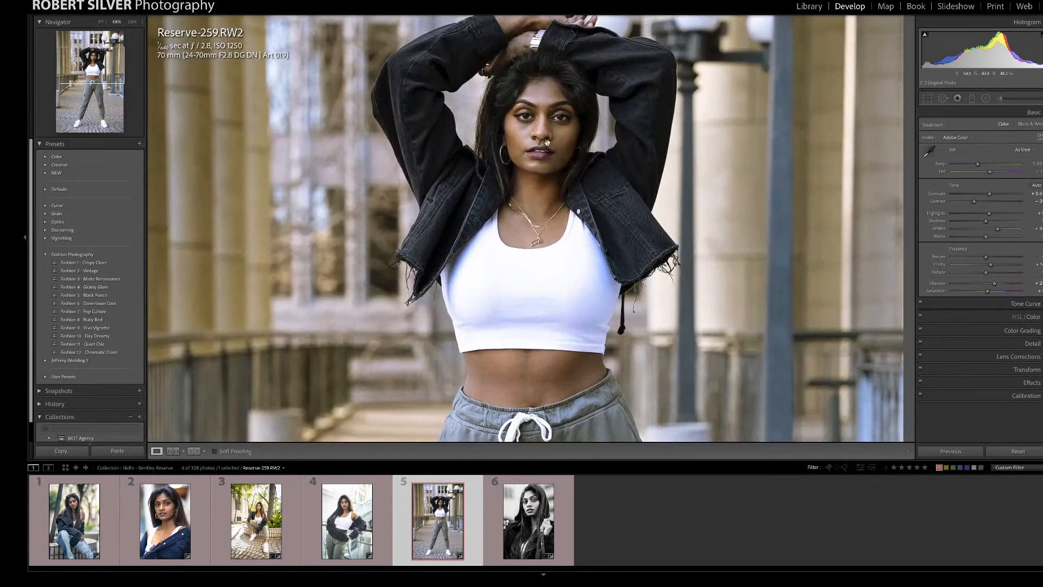
left_click(132, 22)
left_click_drag(537, 141, 511, 283)
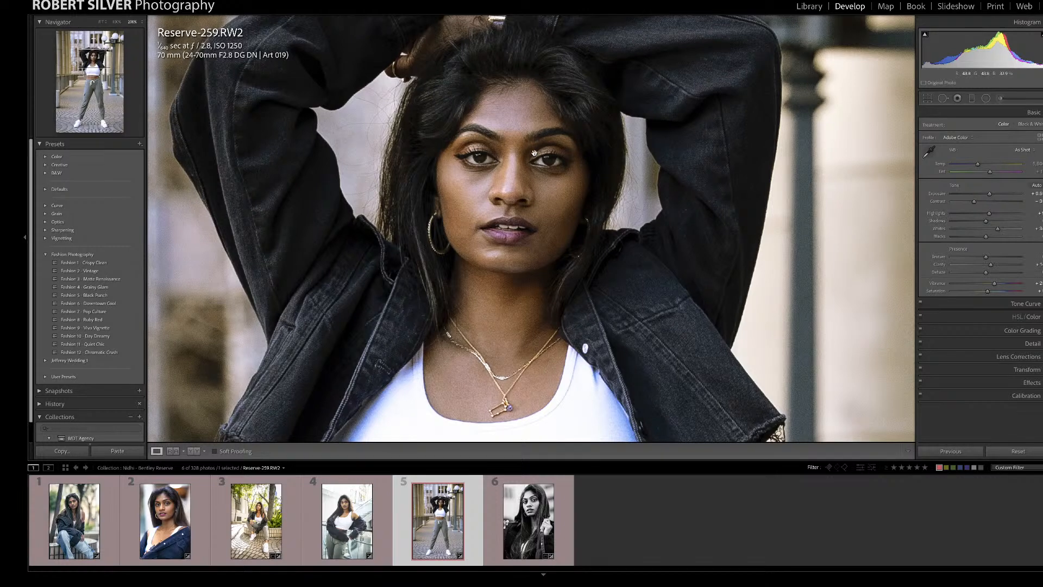
left_click_drag(509, 153, 505, 141)
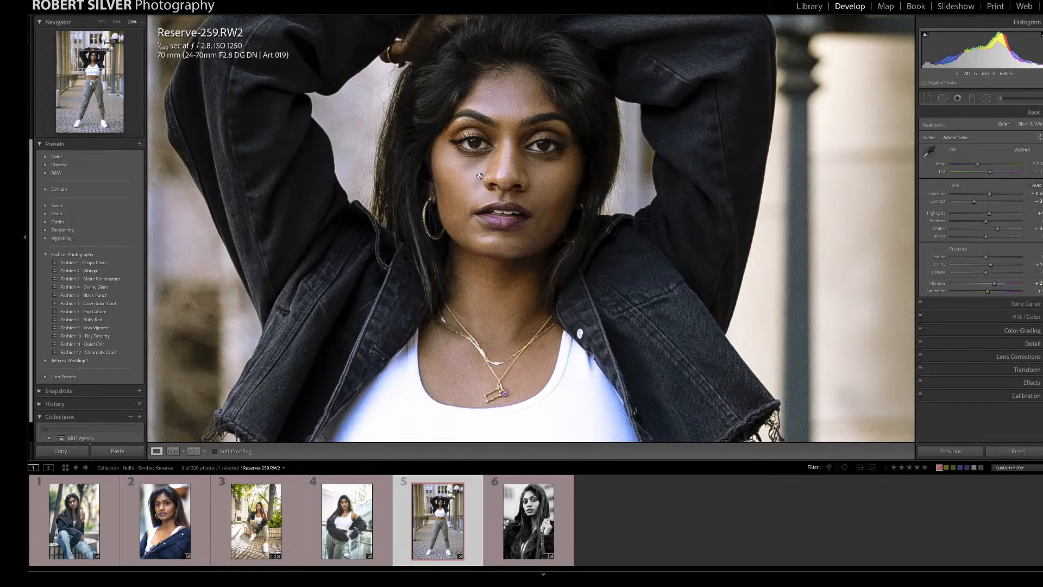
key("q")
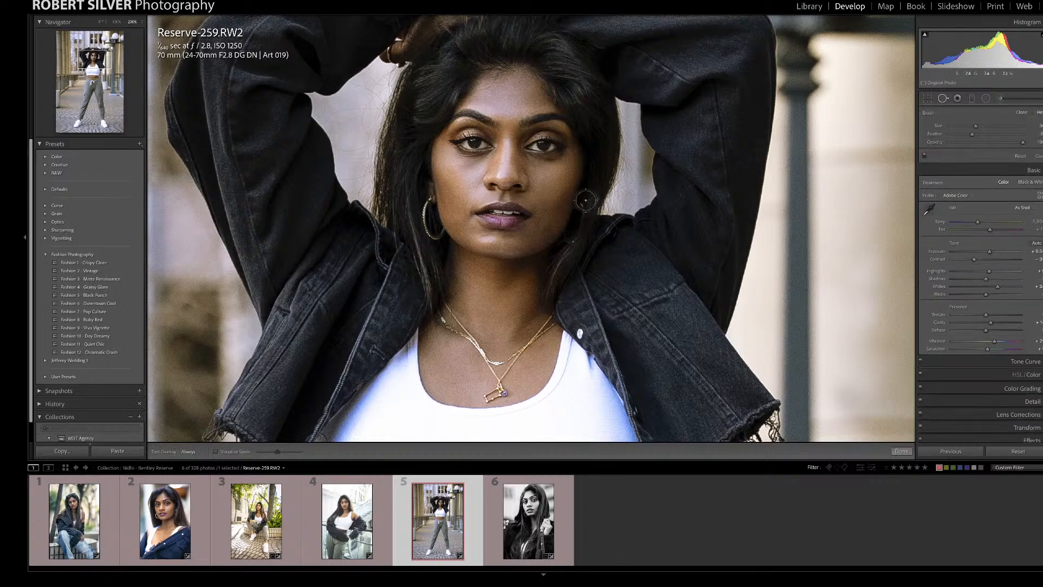
left_click_drag(548, 222, 535, 241)
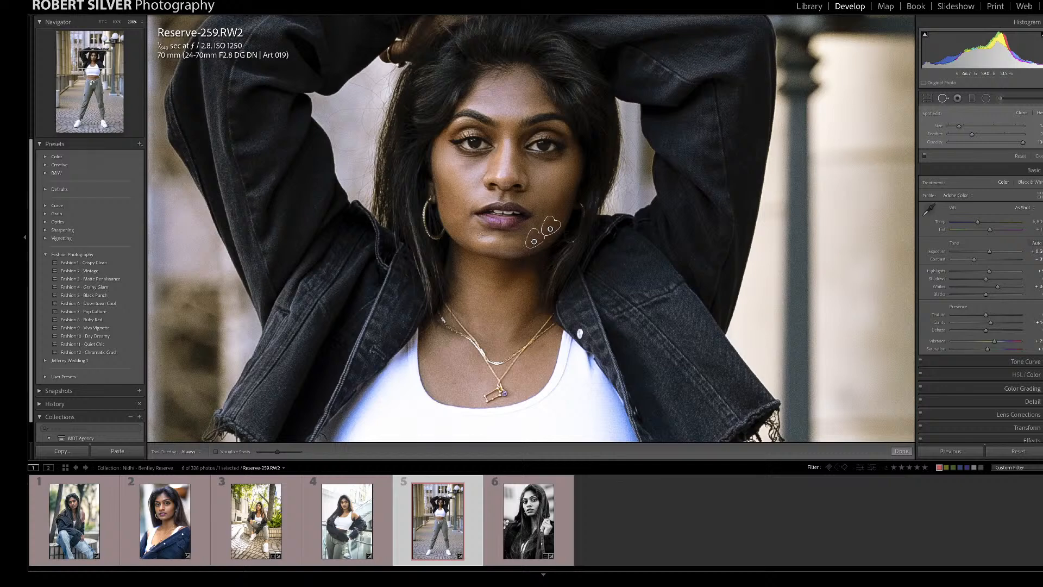
left_click_drag(489, 235, 512, 238)
left_click(484, 243)
Step: Heal the marks under both of the woman's eyes with small Spot Removal strokes
left_click(529, 161)
left_click_drag(545, 172, 536, 173)
left_click_drag(476, 165, 460, 167)
left_click_drag(468, 180, 465, 179)
key("q")
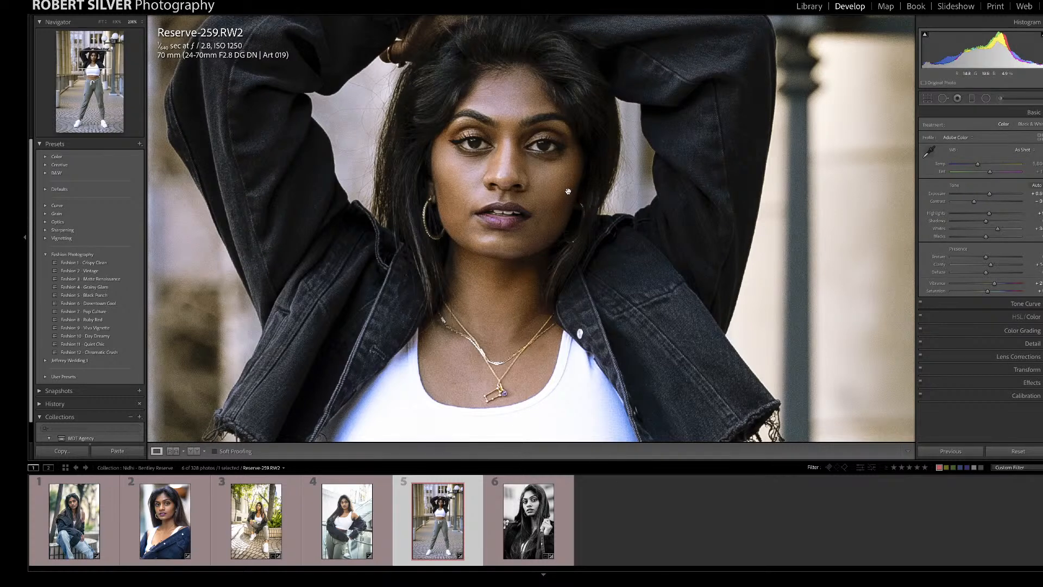
Step: Remove the blemish beside the corner of the mouth using cheek skin as source, and compare the retouched face with the original
key("q")
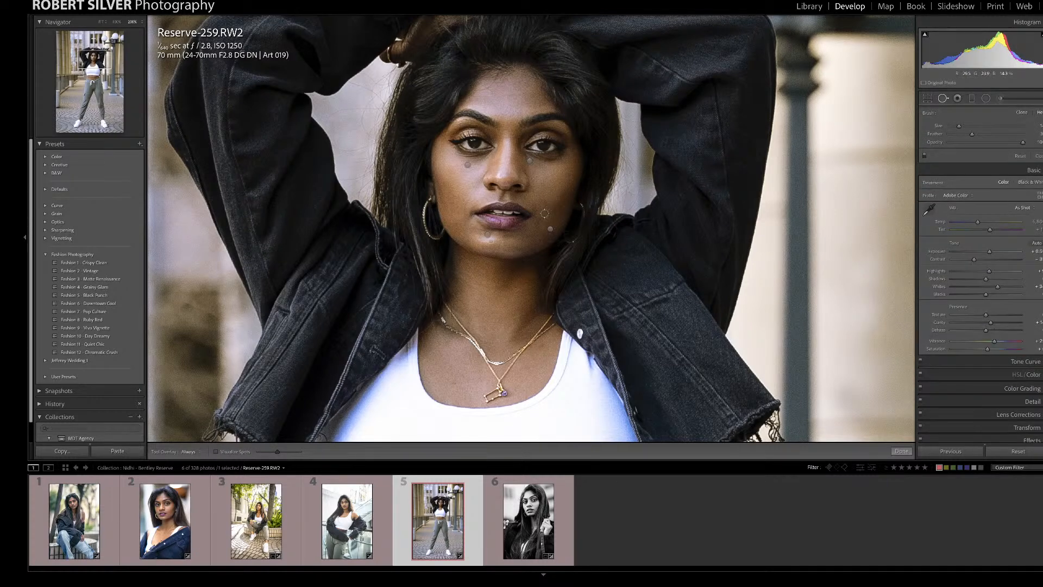
left_click(541, 220)
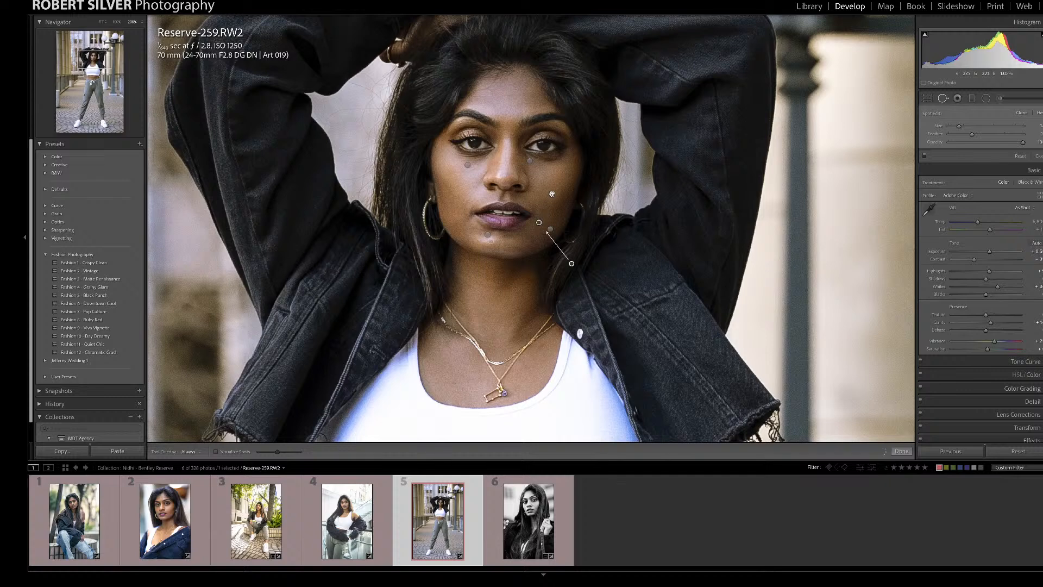
left_click_drag(556, 218, 552, 199)
key("q")
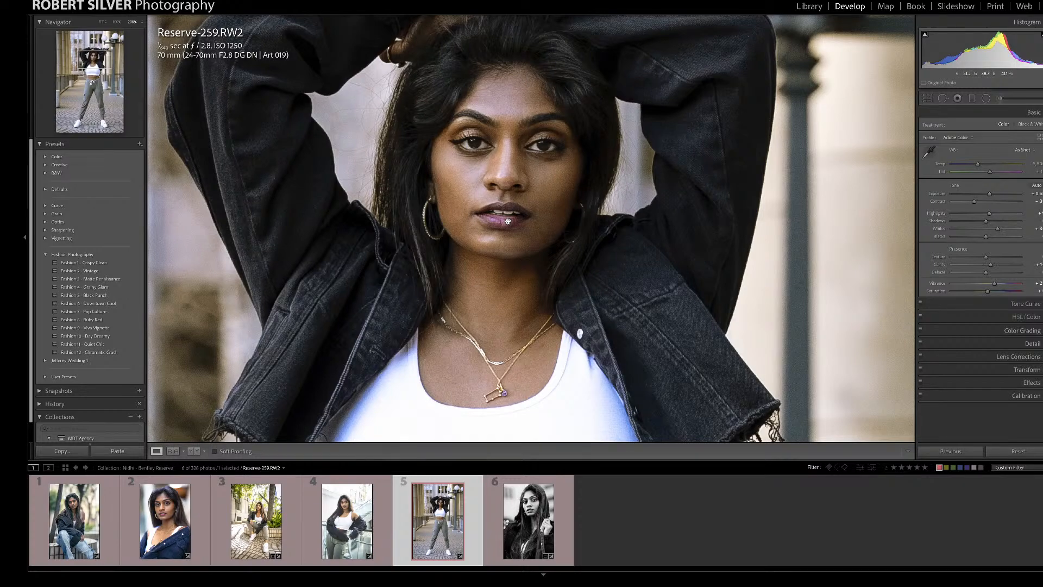
key("backslash")
key("backslash")
key("backslash")
key("backslash")
Step: Heal the small mark on the woman's other cheek and the spot on her chest beside the necklace
key("q")
left_click_drag(467, 201, 465, 209)
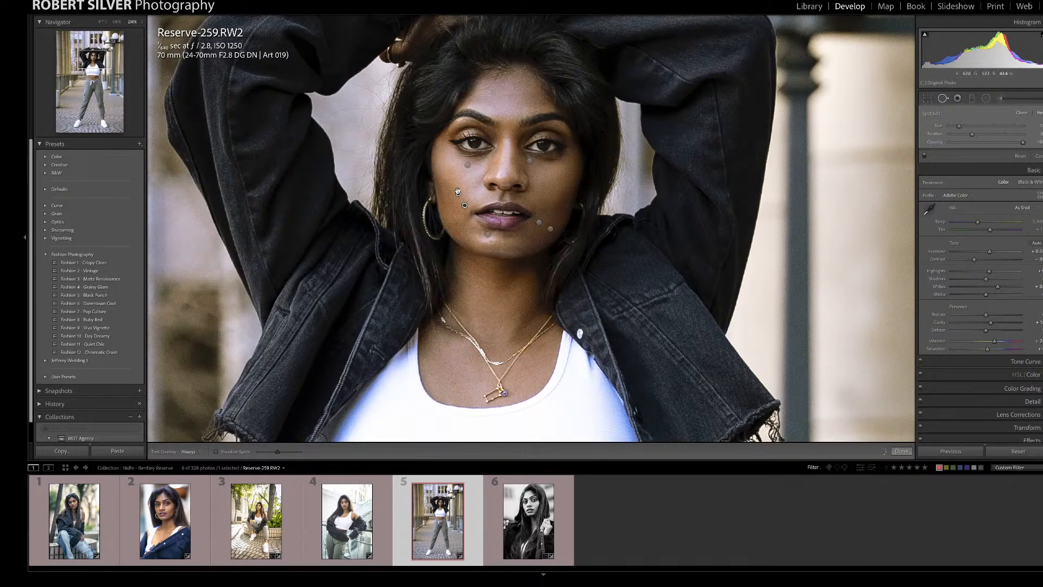
key("q")
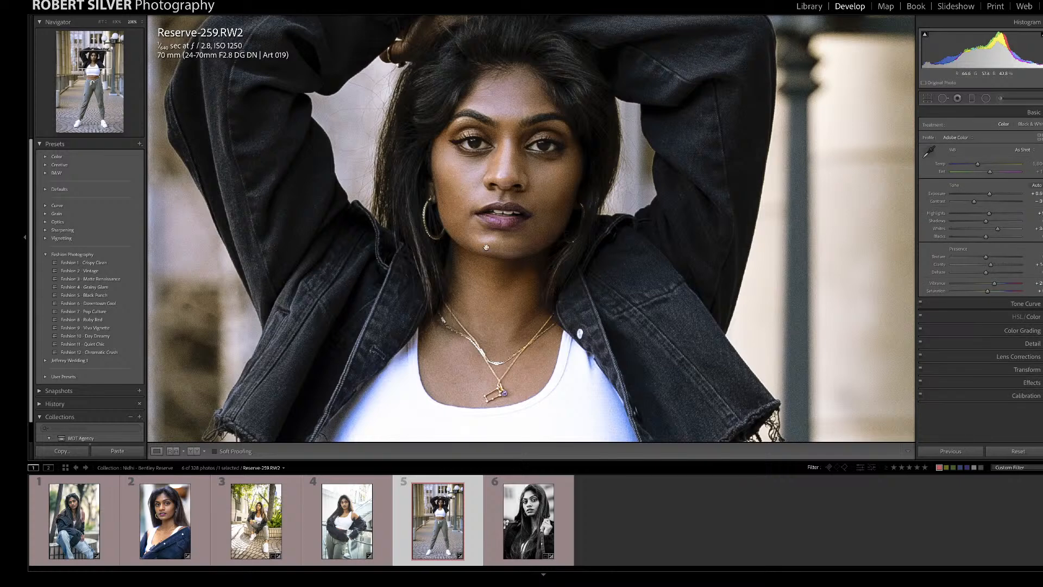
key("q")
left_click(541, 348)
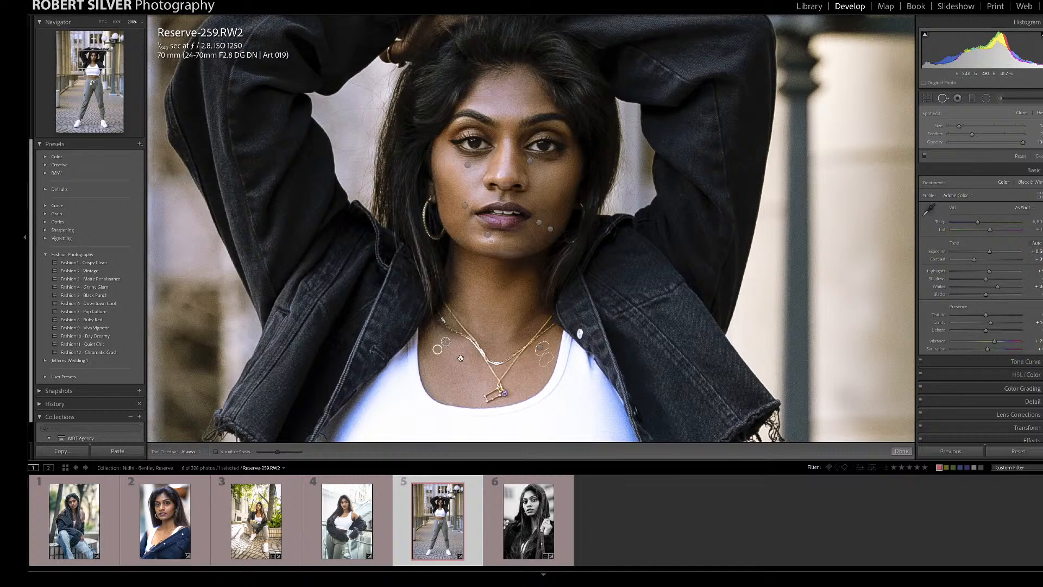
key("q")
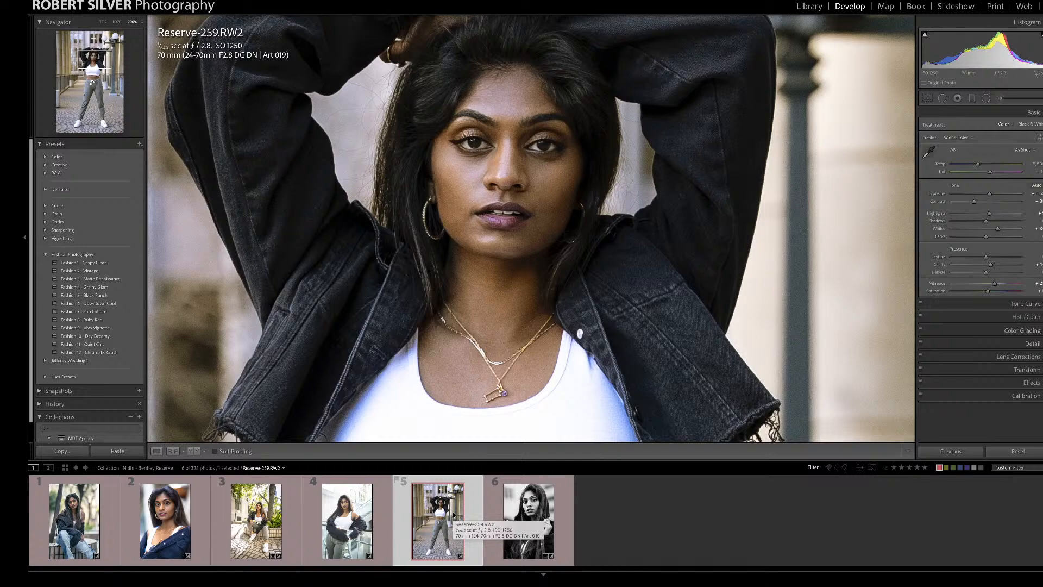
Step: Show the before and after versions side by side and heal the skin marks on the woman's bare midriff
left_click(517, 255)
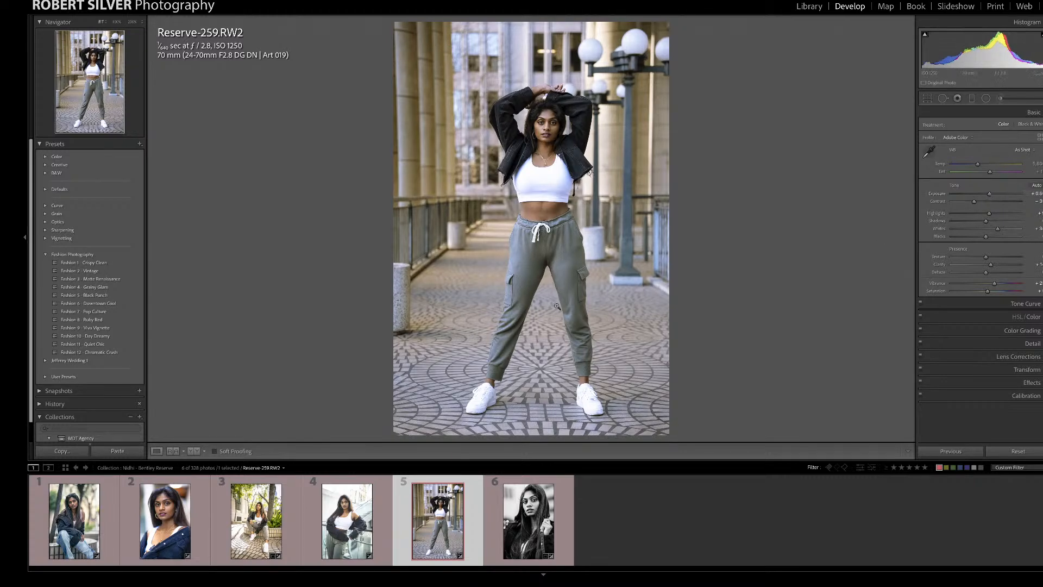
left_click(196, 452)
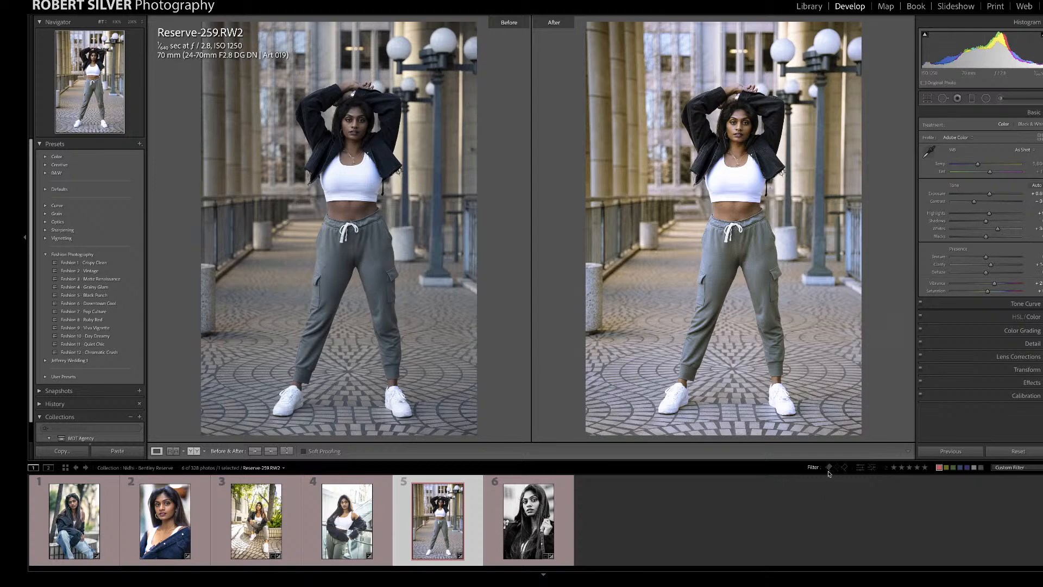
mouse_move(754, 202)
left_mouse_down()
mouse_move(679, 156)
mouse_move(760, 274)
mouse_move(745, 231)
left_mouse_up()
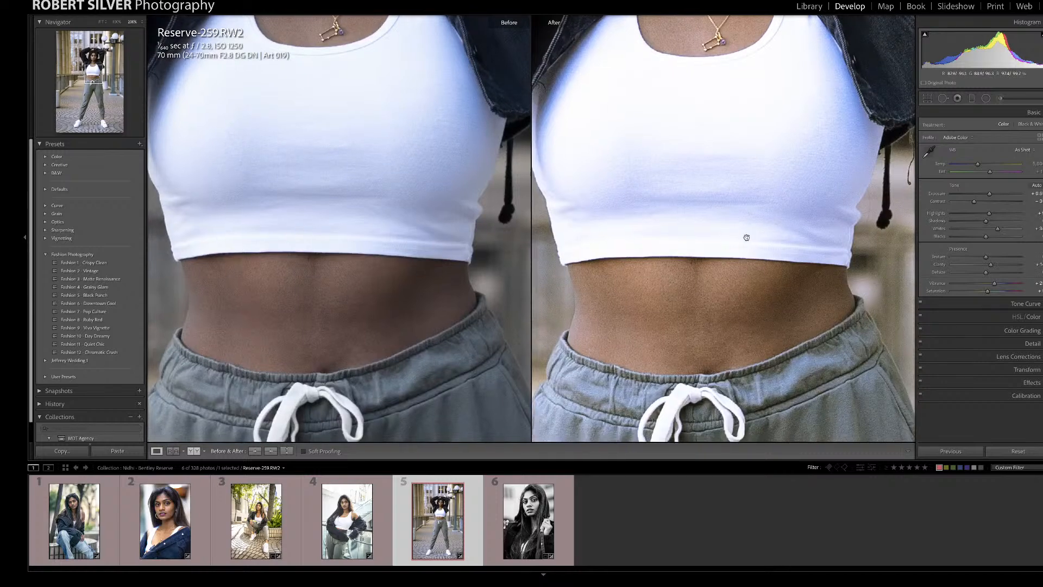
key("q")
left_click_drag(696, 326, 708, 329)
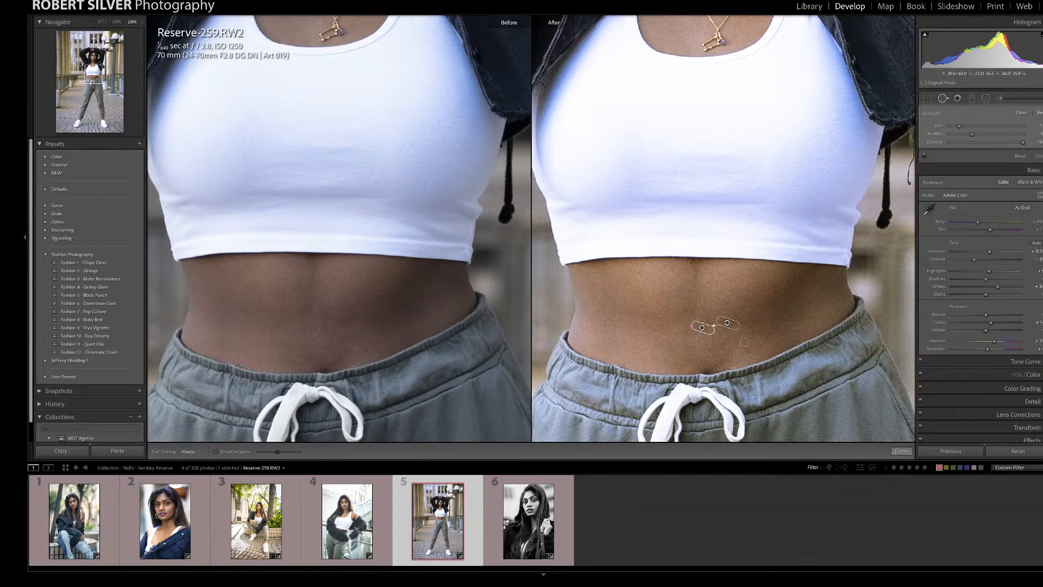
left_click_drag(747, 346, 743, 359)
key("q")
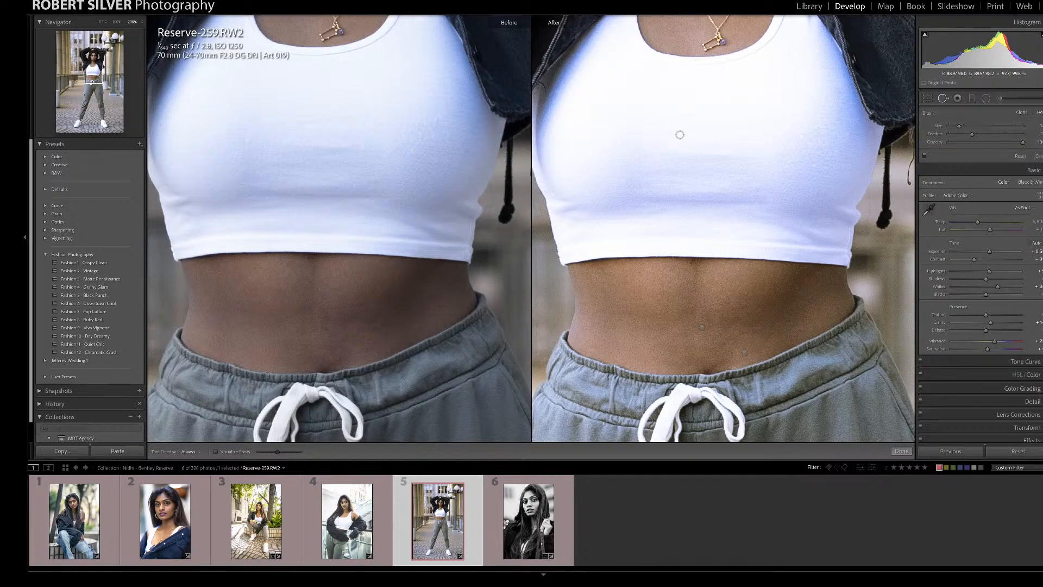
Step: Remove the blemish on the woman's forehead with Spot Removal in the side-by-side comparison
scroll(680, 135, "up", 5)
scroll(712, 245, "up", 5)
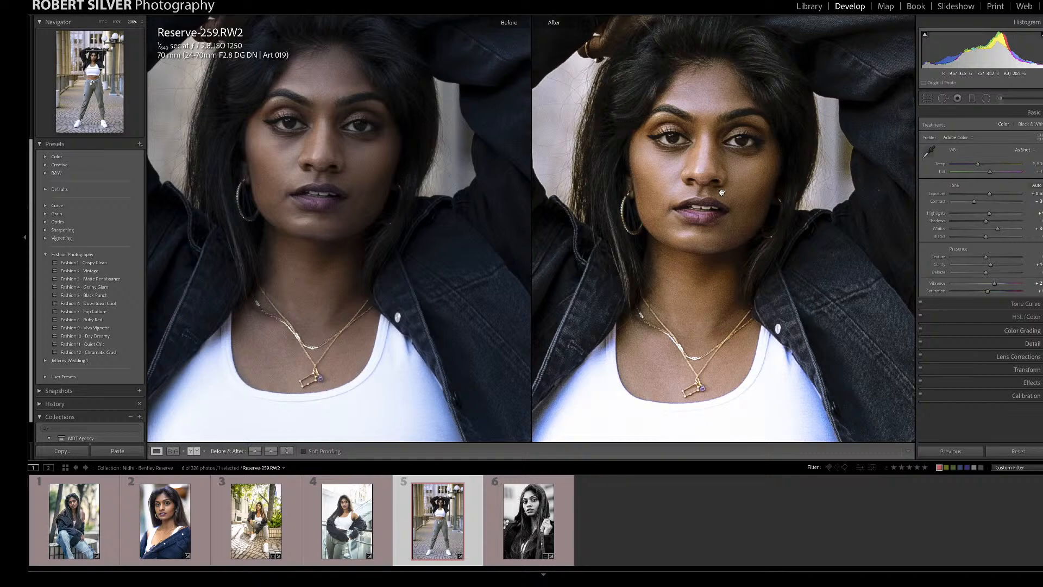
key("q")
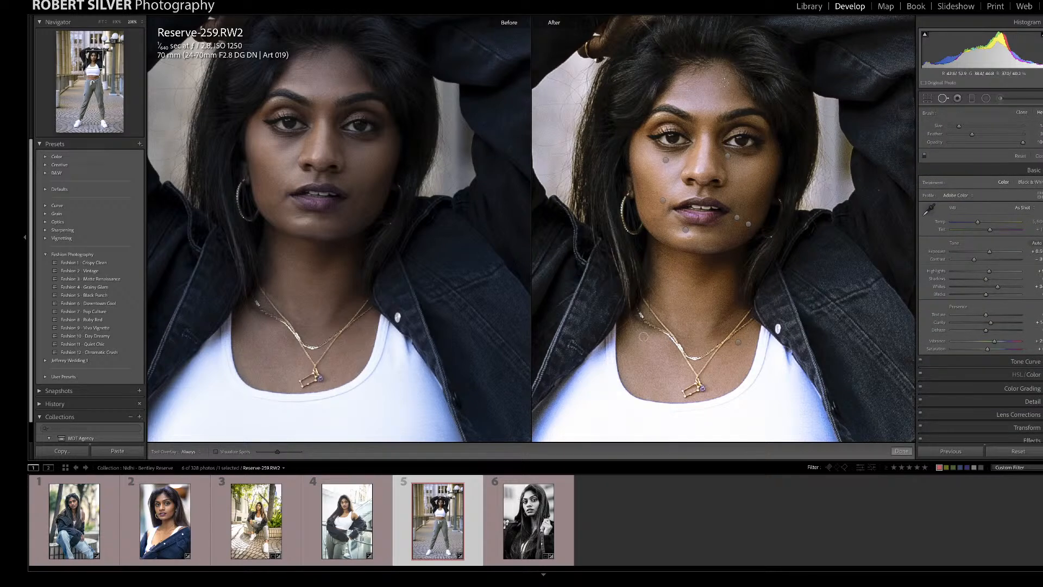
left_click(724, 82)
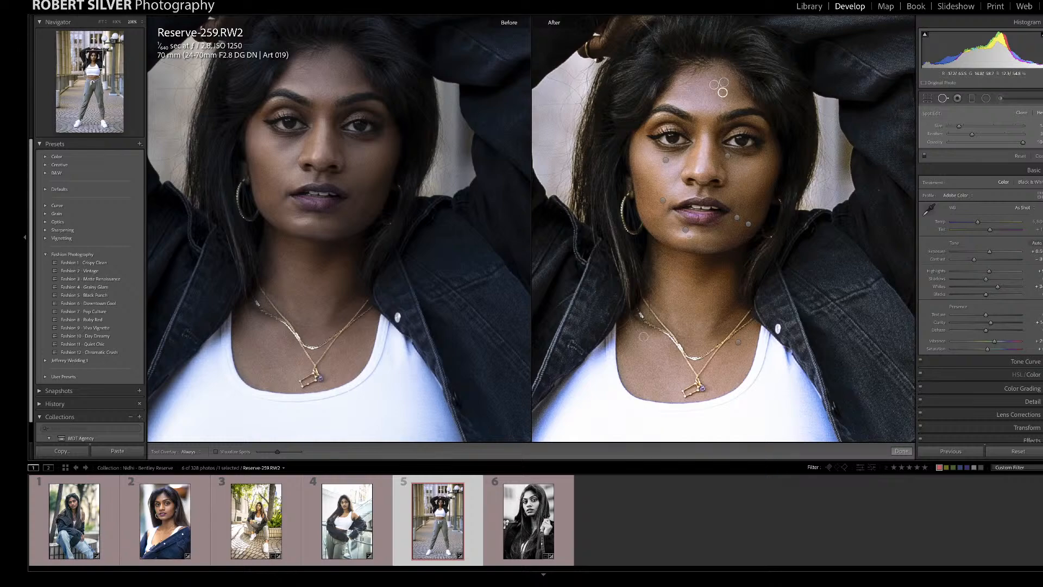
key("q")
Step: Leave the before and after comparison and show the whole edited photo in single-image view
left_click(724, 105)
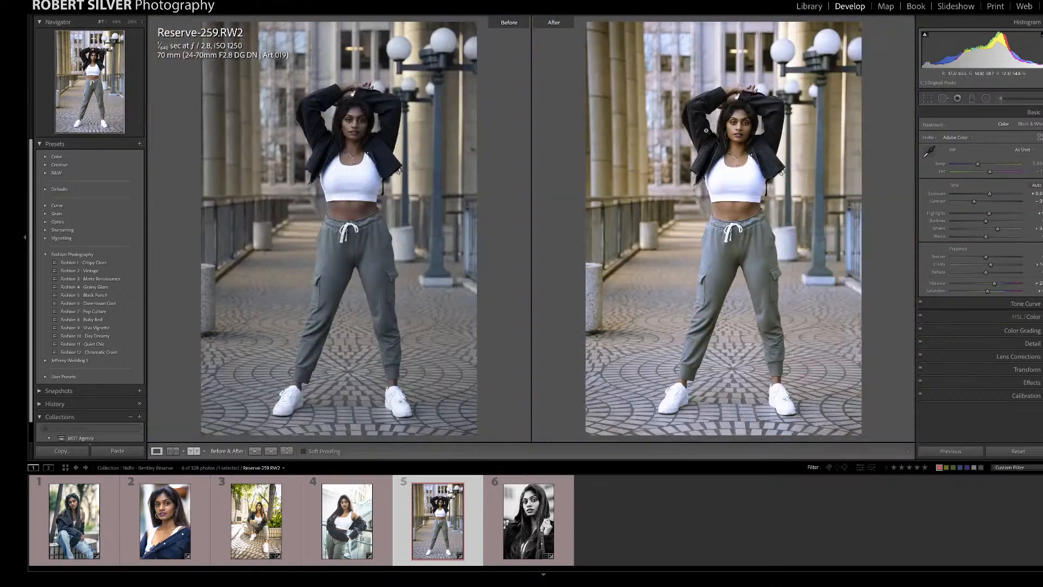
left_click(391, 234)
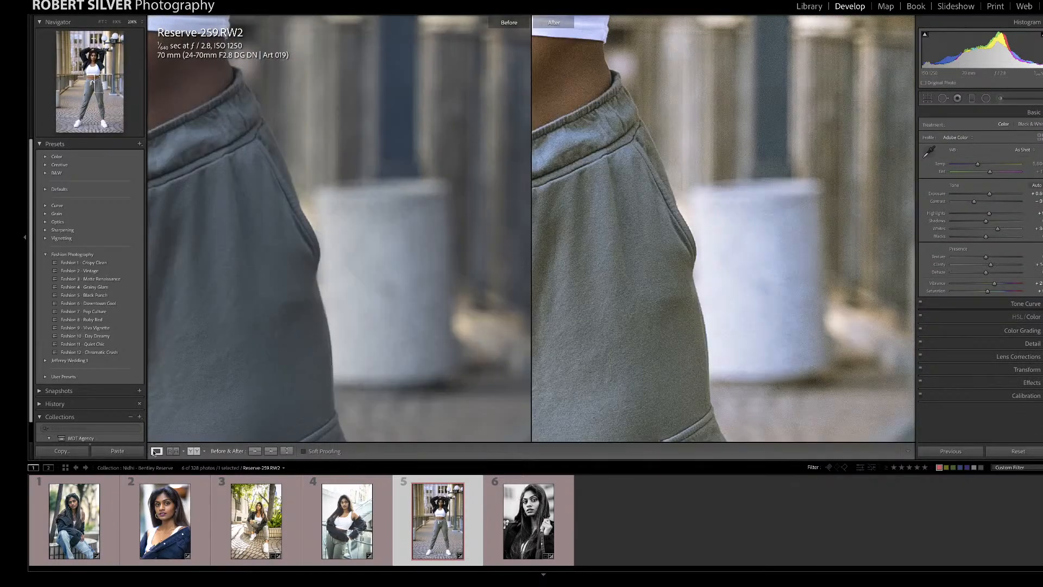
left_click(157, 452)
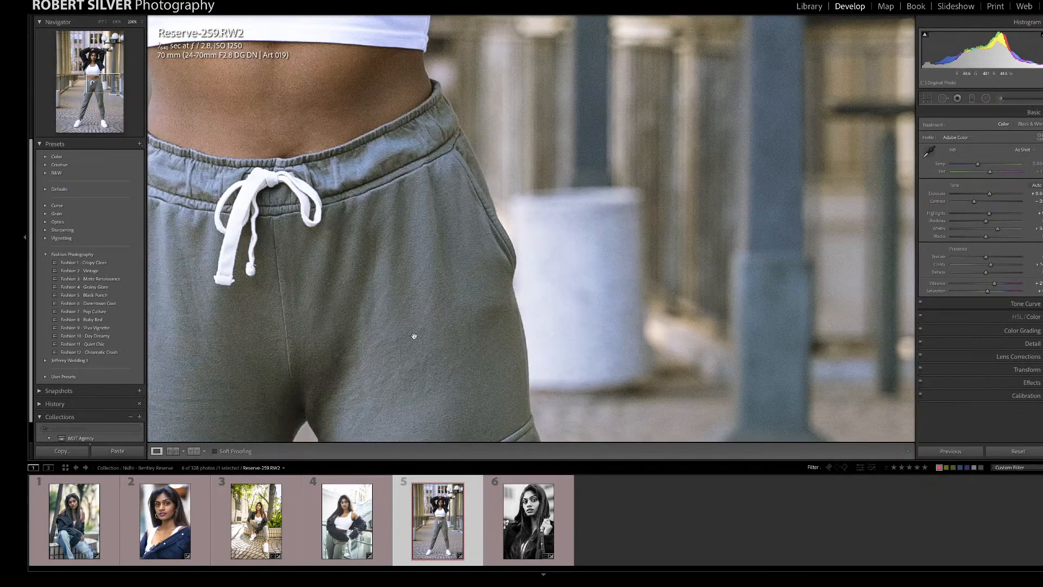
left_click(102, 22)
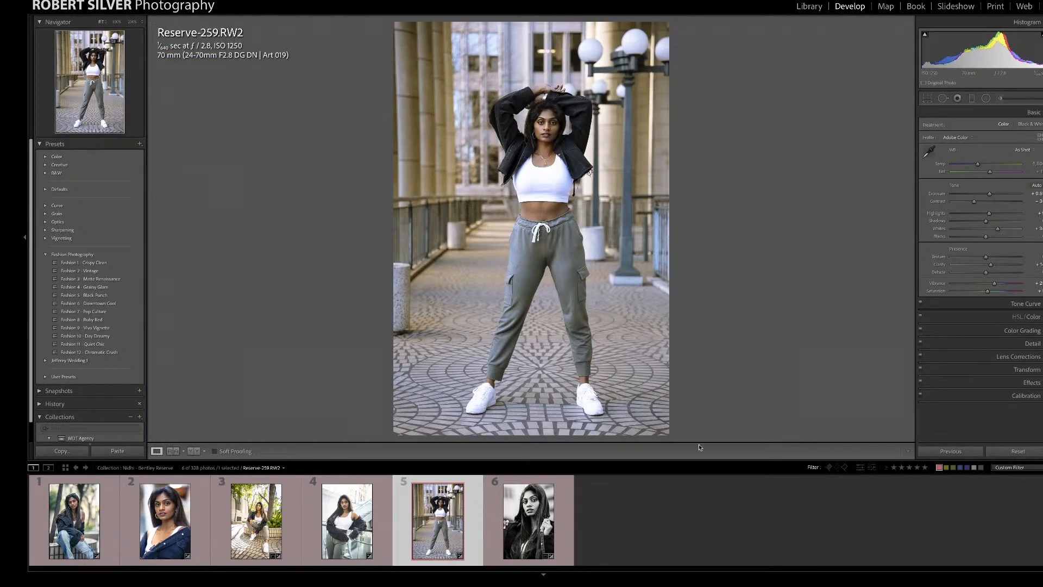
Step: Add a radial filter over the white crop top with Shadows reset and Exposure lowered slightly
left_click(986, 98)
mouse_move(518, 173)
left_mouse_down()
mouse_move(555, 197)
mouse_move(529, 175)
mouse_move(540, 178)
left_mouse_up()
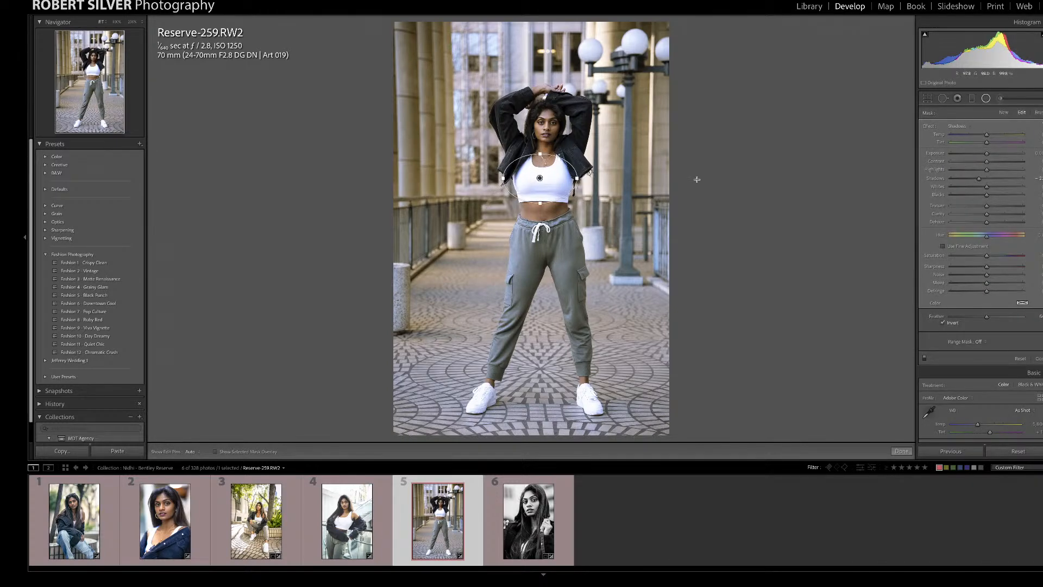
double_click(988, 179)
left_click(981, 126)
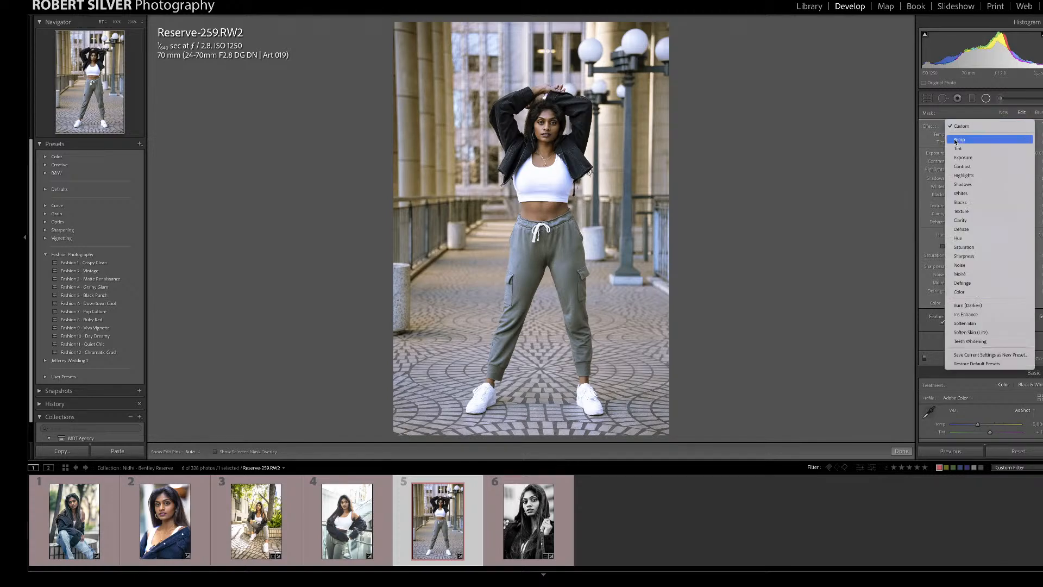
left_click(958, 158)
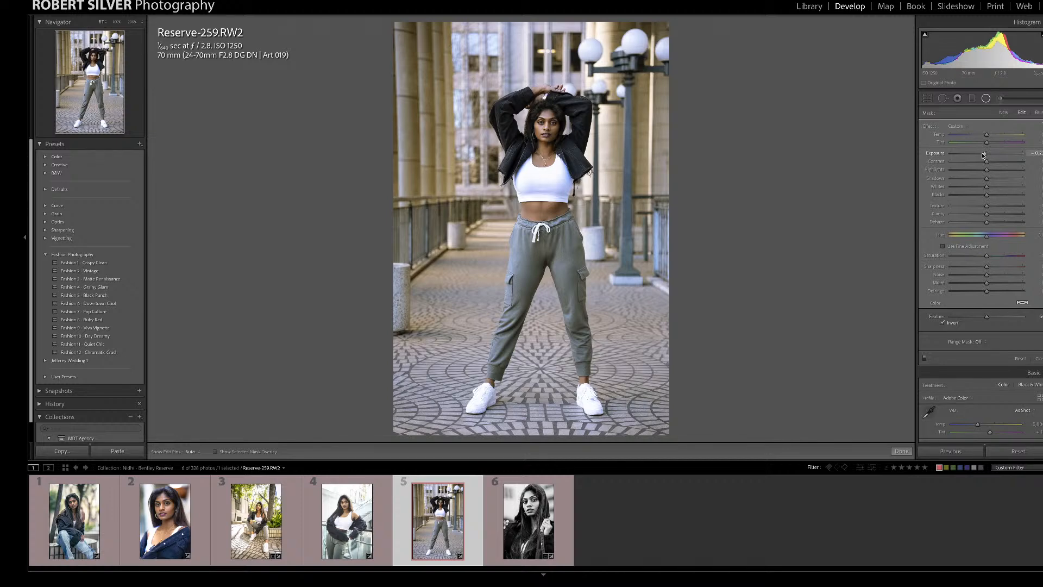
key("shift+m")
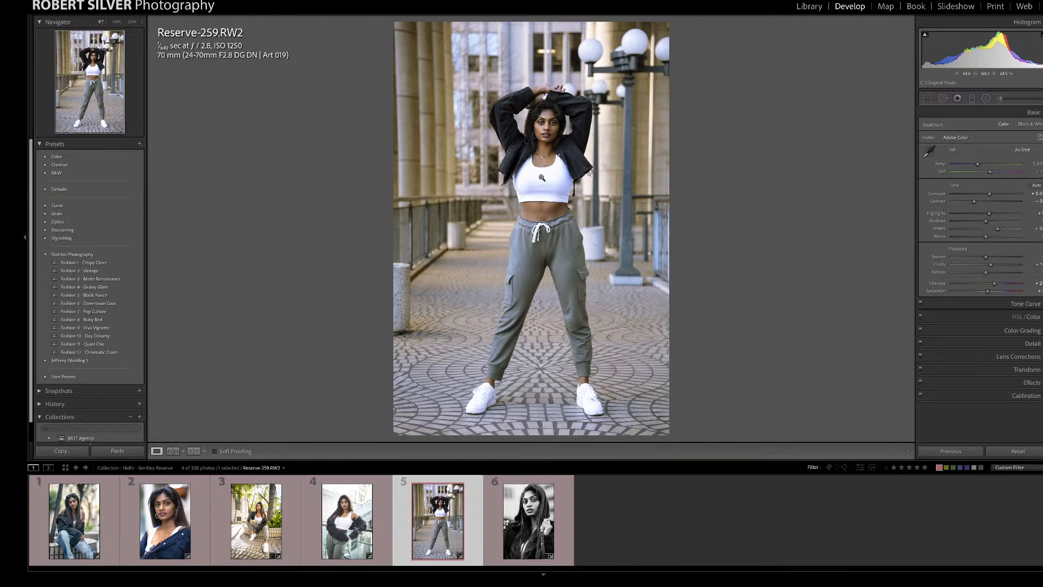
Step: Place a second radial filter around the woman's face using the Exposure effect
left_click(573, 121)
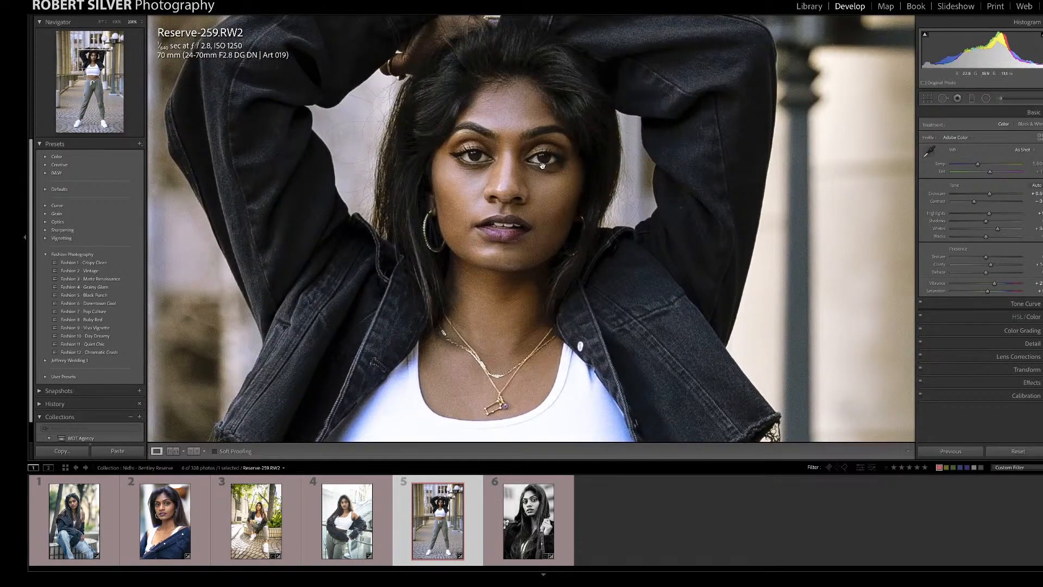
left_click(535, 161)
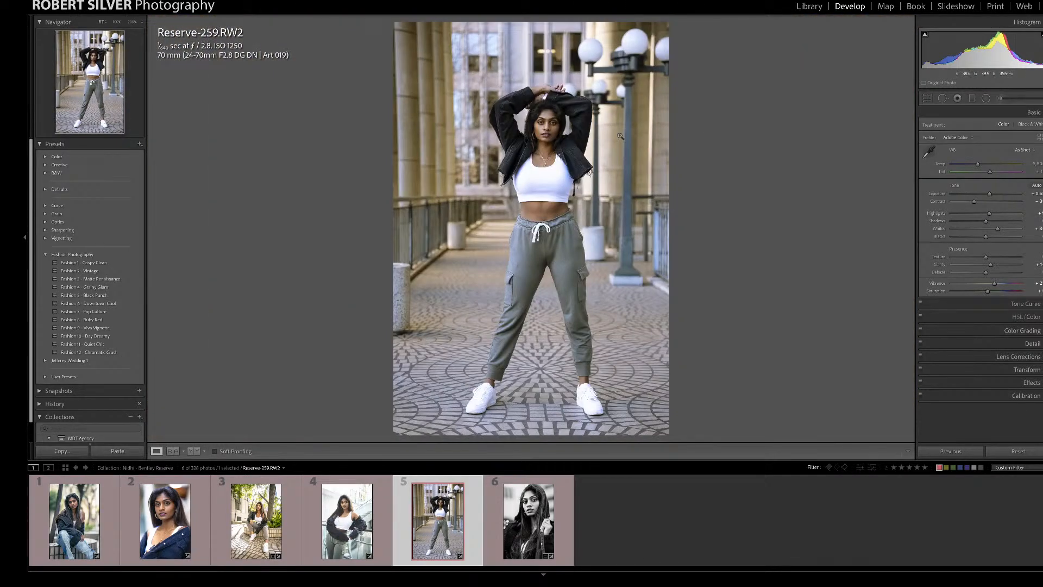
left_click(986, 99)
left_click(959, 127)
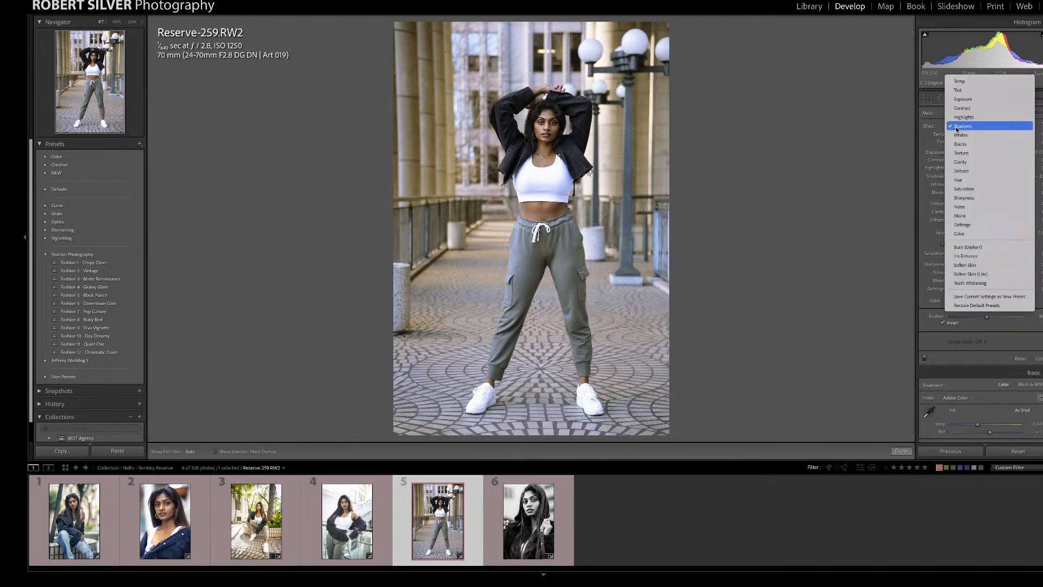
left_click(959, 99)
mouse_move(540, 124)
left_mouse_down()
mouse_move(553, 144)
mouse_move(546, 126)
left_mouse_up()
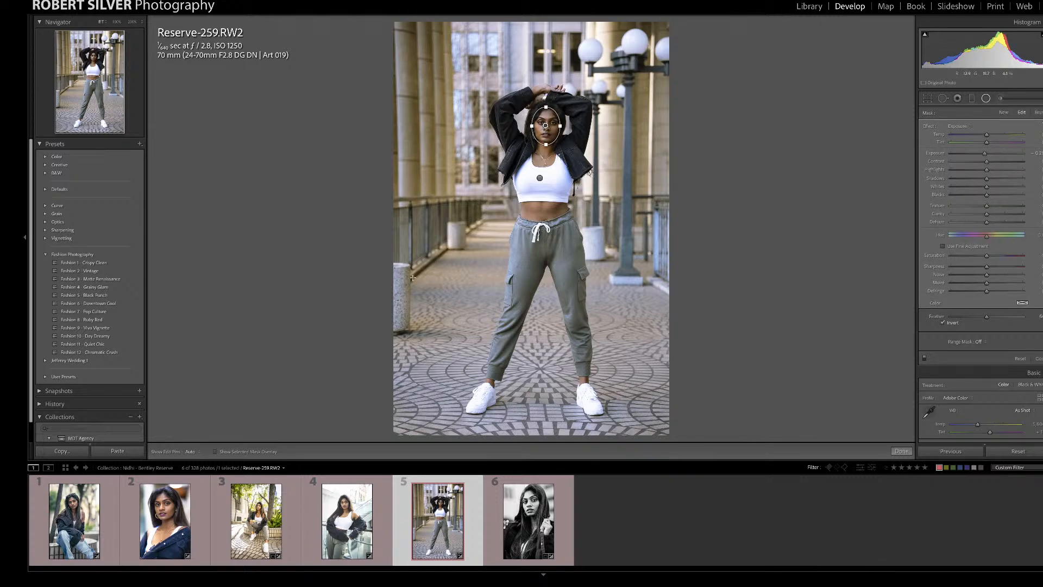
Step: Check the face radial filter's mask overlay, reset its Shadows and raise its Exposure slightly
left_click(269, 451)
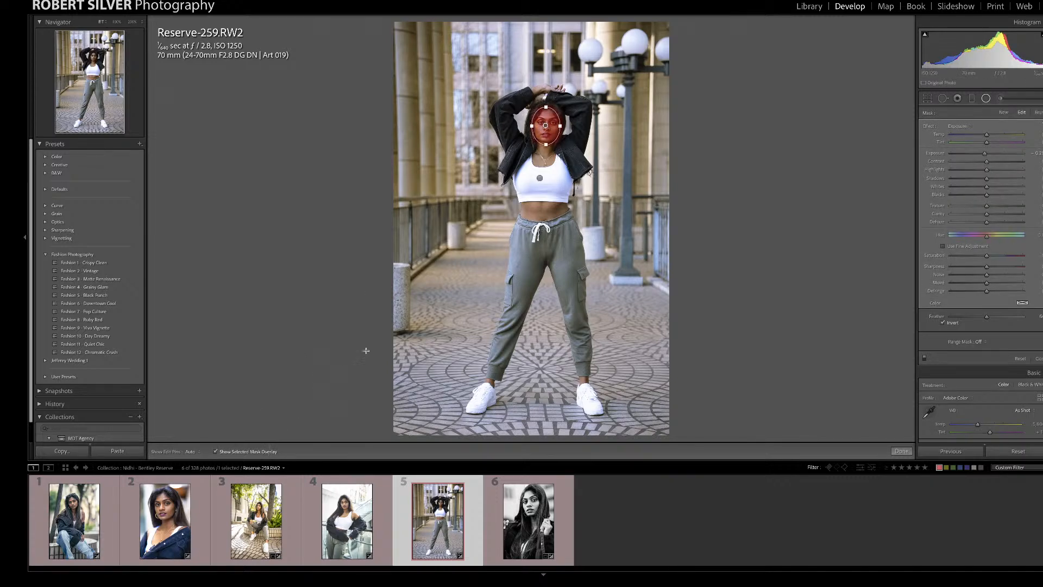
left_click(238, 452)
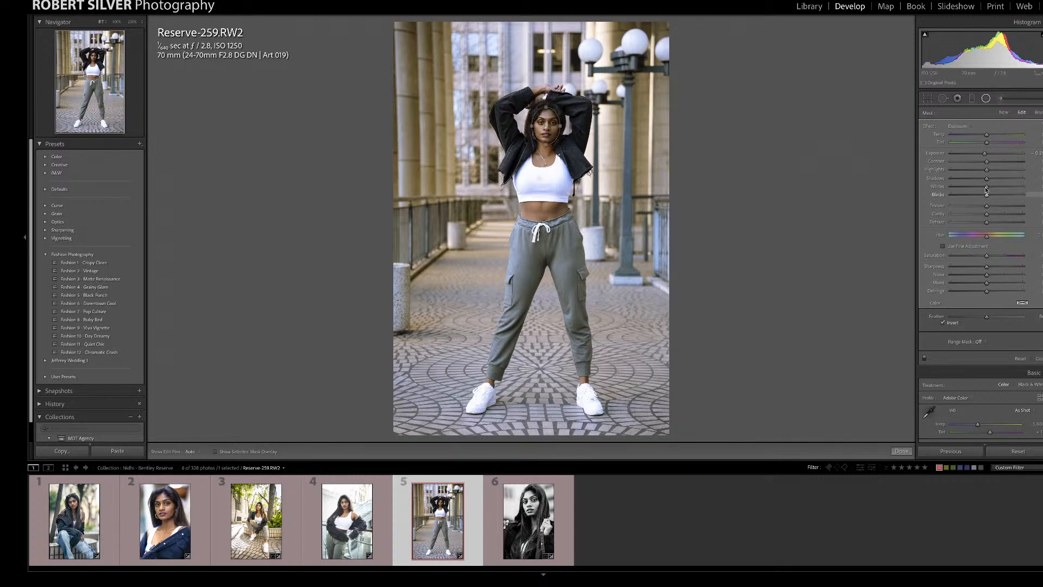
left_click_drag(985, 155, 986, 155)
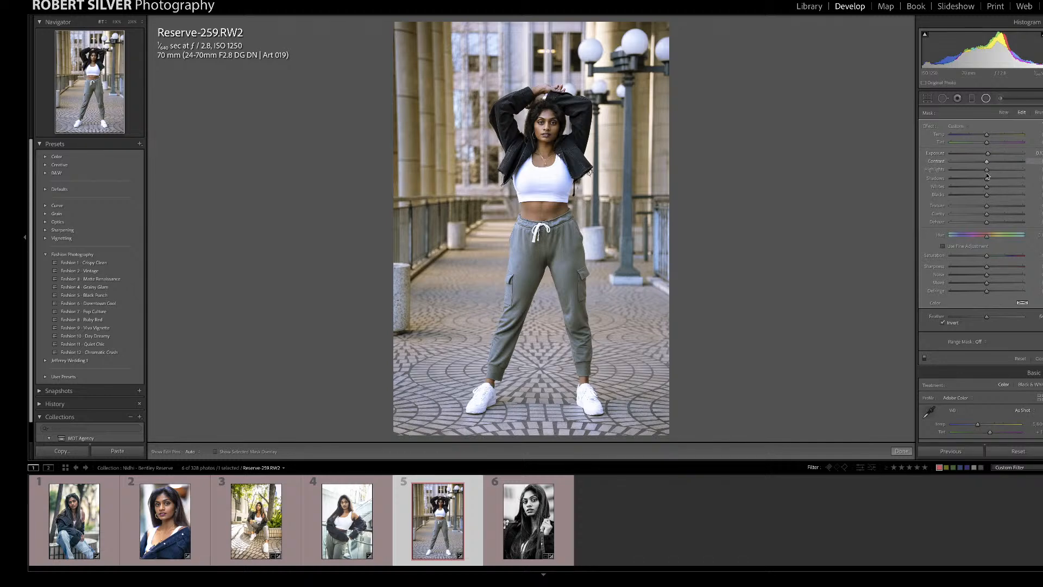
left_click_drag(988, 172, 986, 172)
double_click(987, 172)
left_click_drag(990, 155, 992, 154)
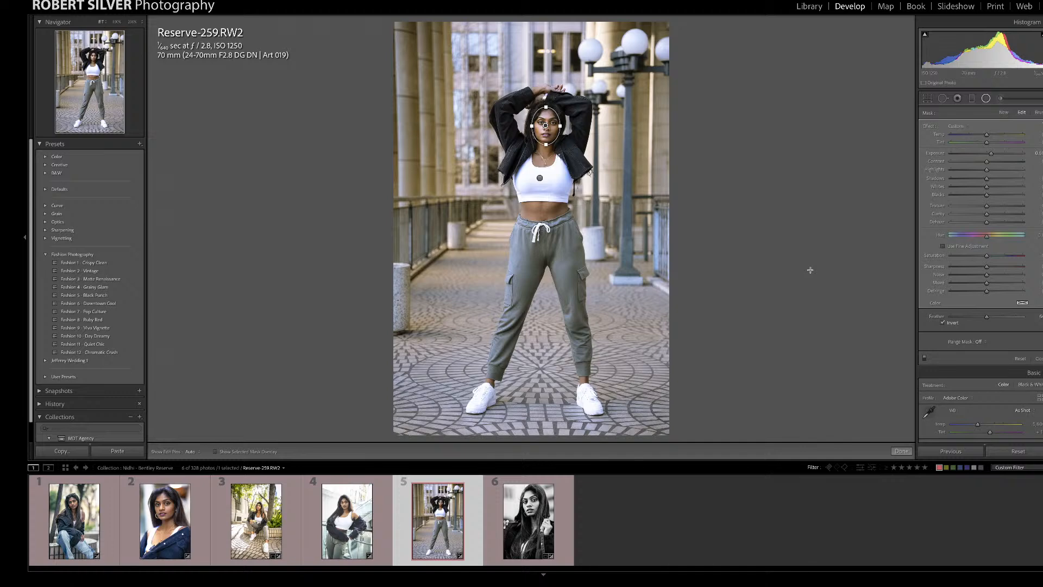
key("shift+m")
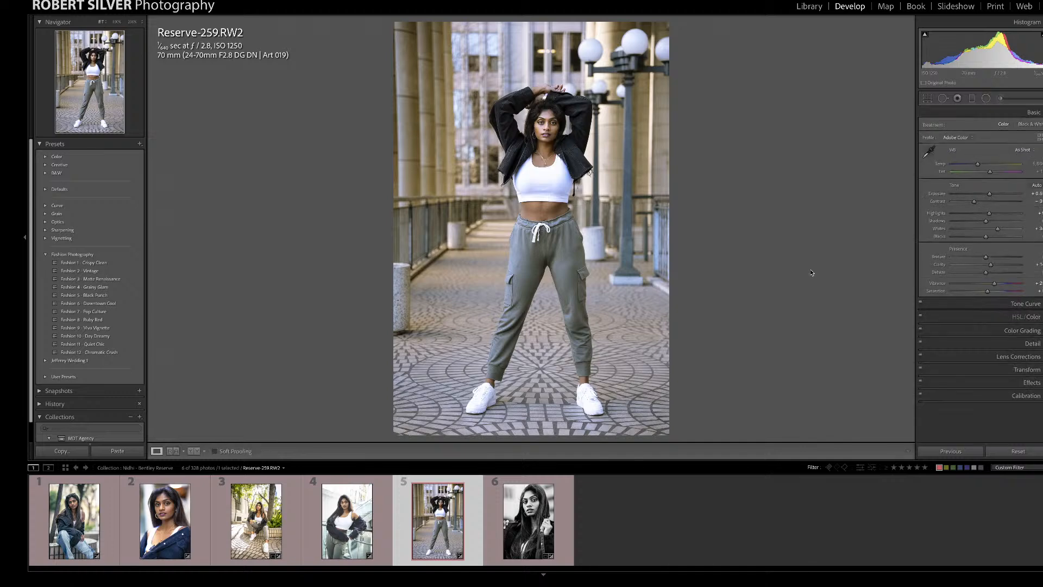
Step: Reopen the radial filter around the woman's face and set its Exposure to 0.2
left_click(986, 98)
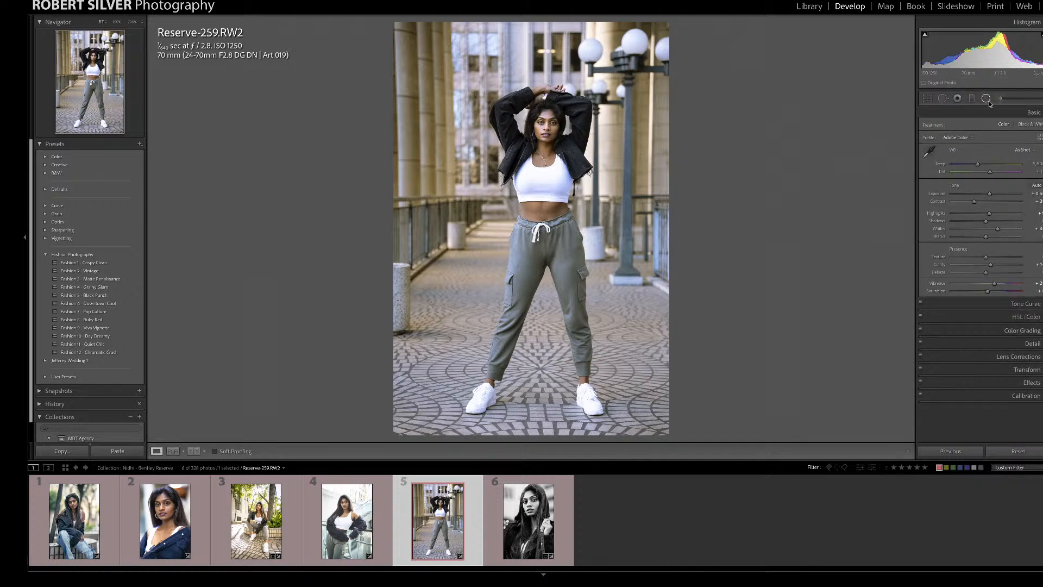
left_click(543, 128)
left_click(1039, 153)
type("0.2")
key("Return")
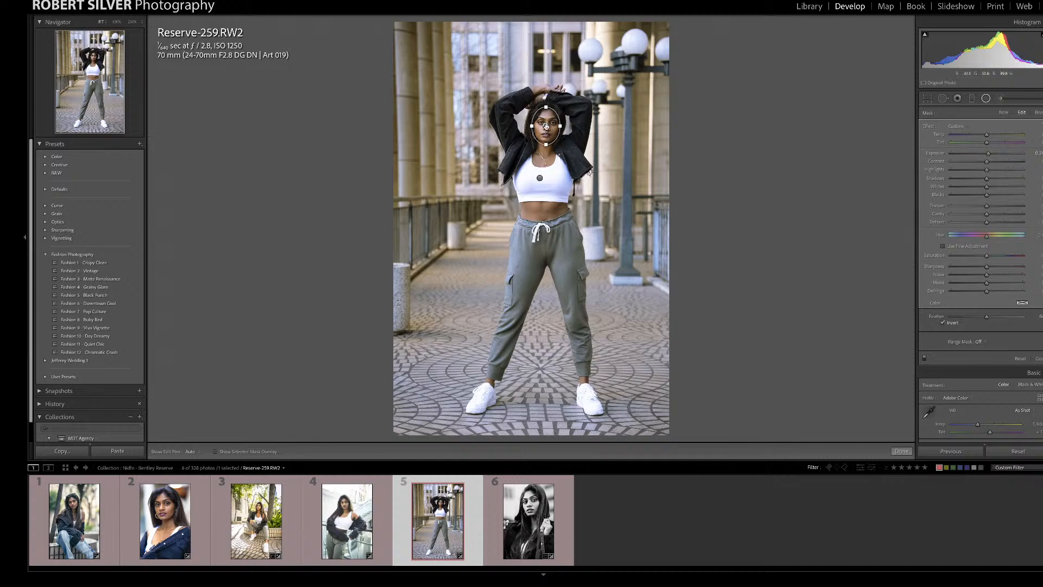
key("shift+m")
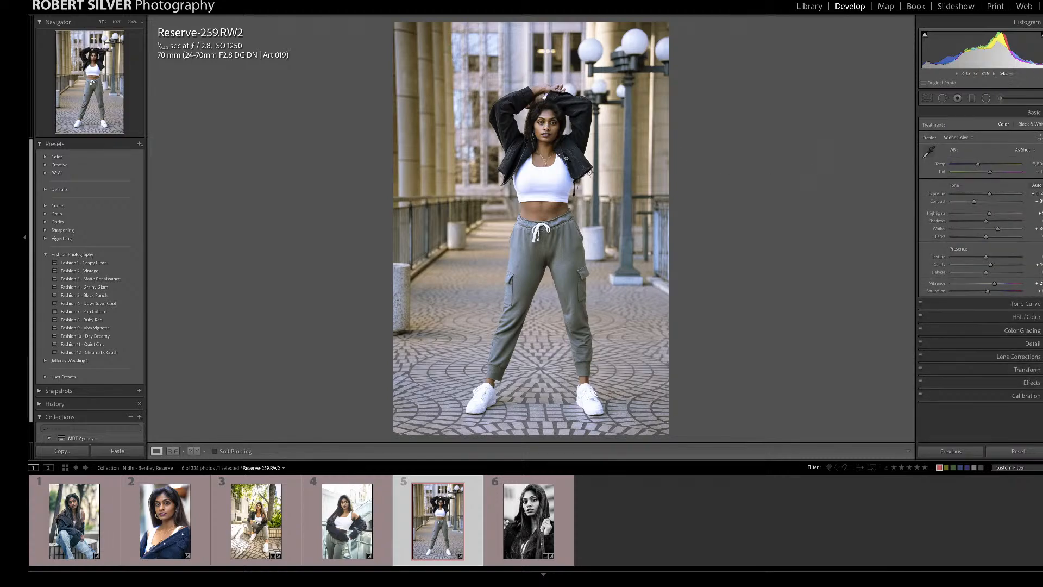
Step: Remove the marks on the upper thigh of the green pants with Spot Removal, sampling clean fabric nearby
left_click(545, 130)
left_click(573, 136)
left_click(525, 263)
key("q")
left_click(470, 279)
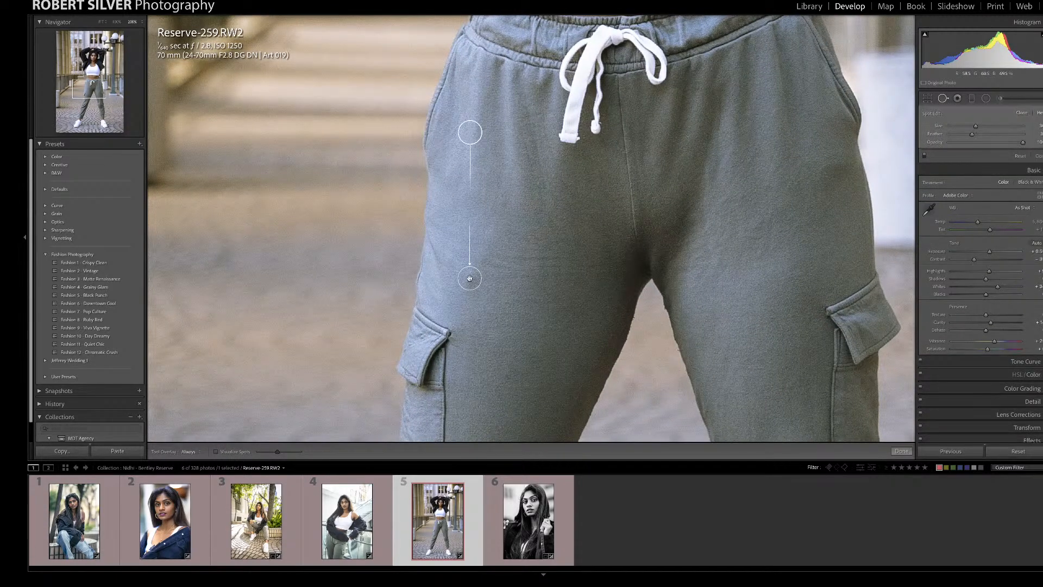
left_click_drag(470, 133, 475, 209)
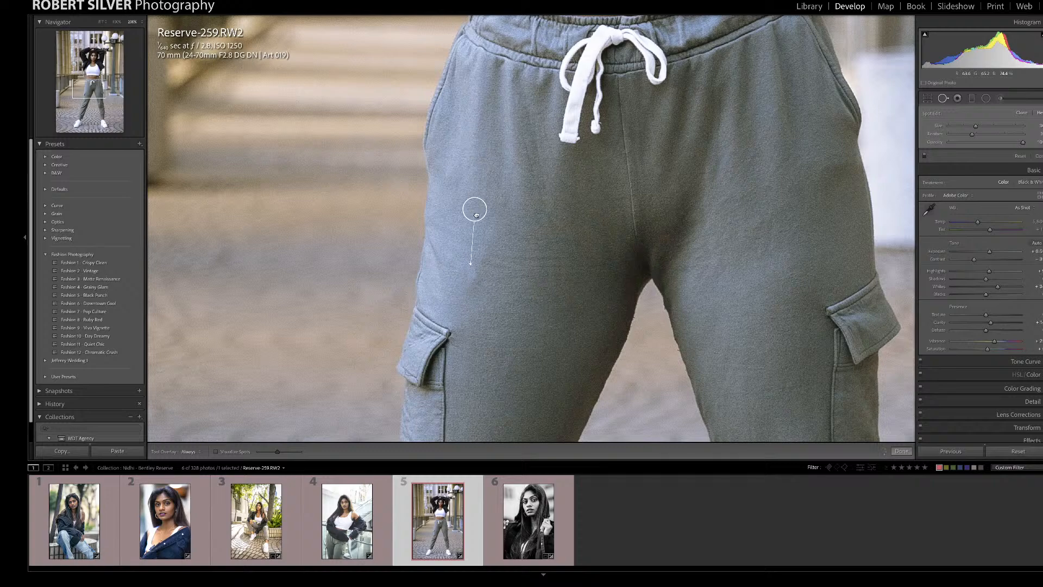
left_click(501, 196)
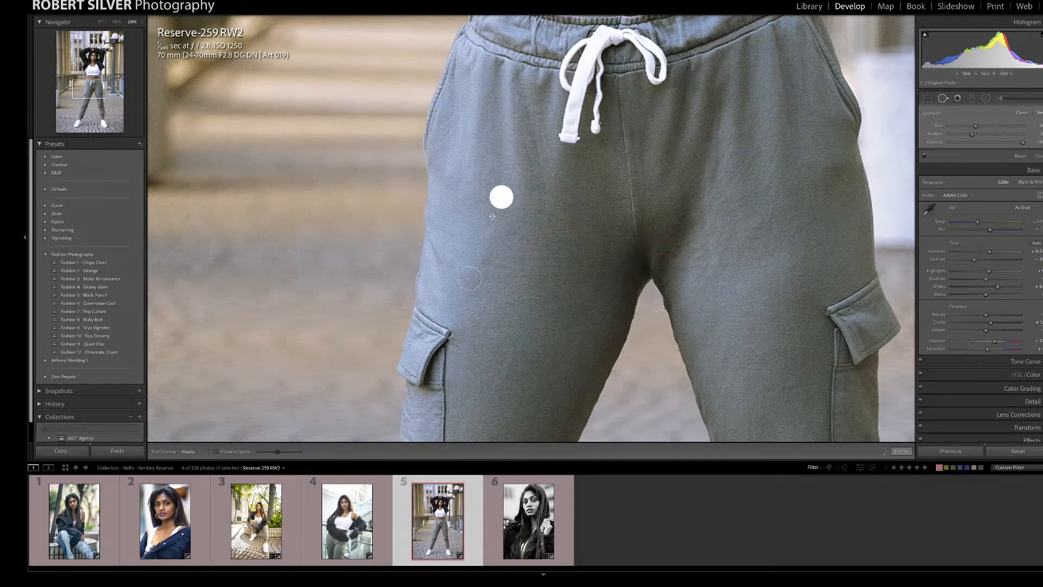
key("q")
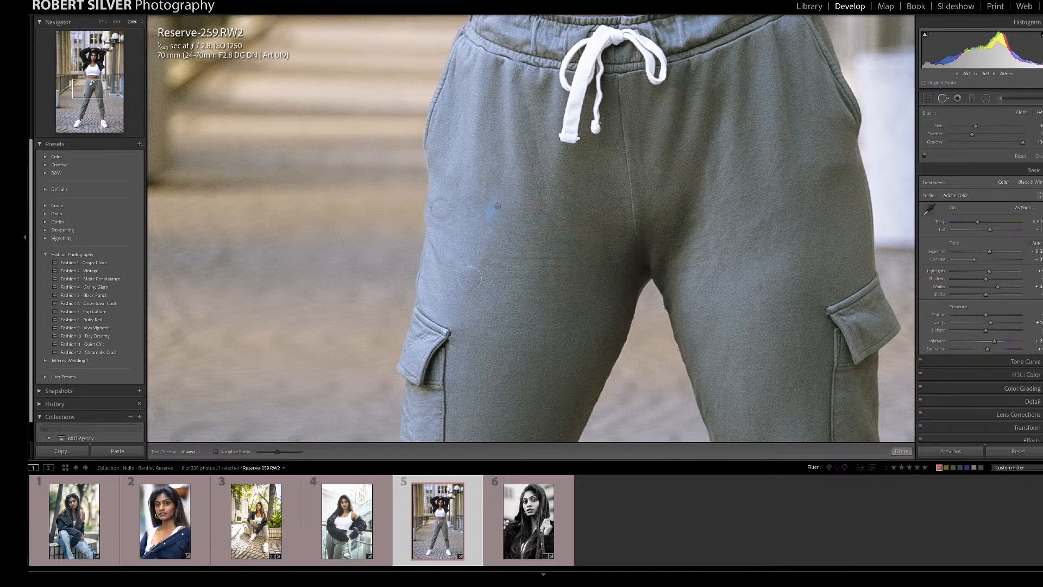
key("q")
left_click_drag(444, 211, 460, 206)
key("q")
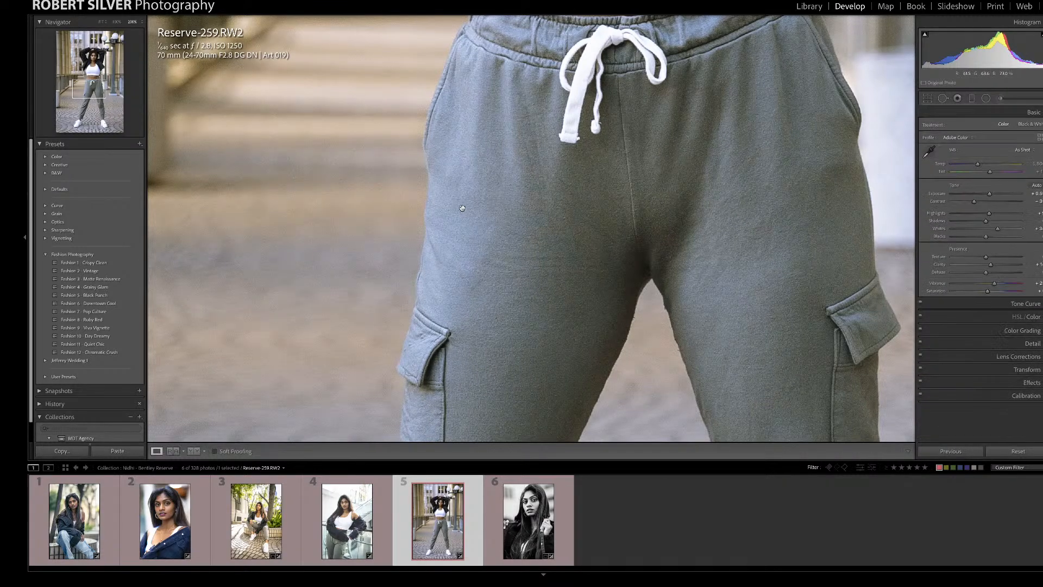
Step: Review the retouched full-length portrait as a whole and close up on the woman's upper body
left_click(104, 22)
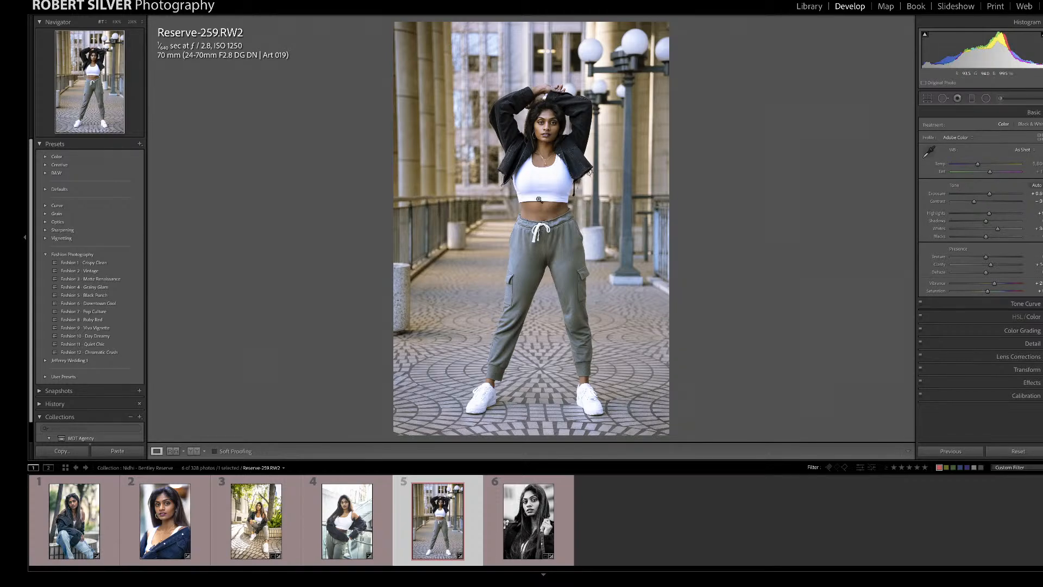
left_click(119, 22)
scroll(496, 159, "up", 10)
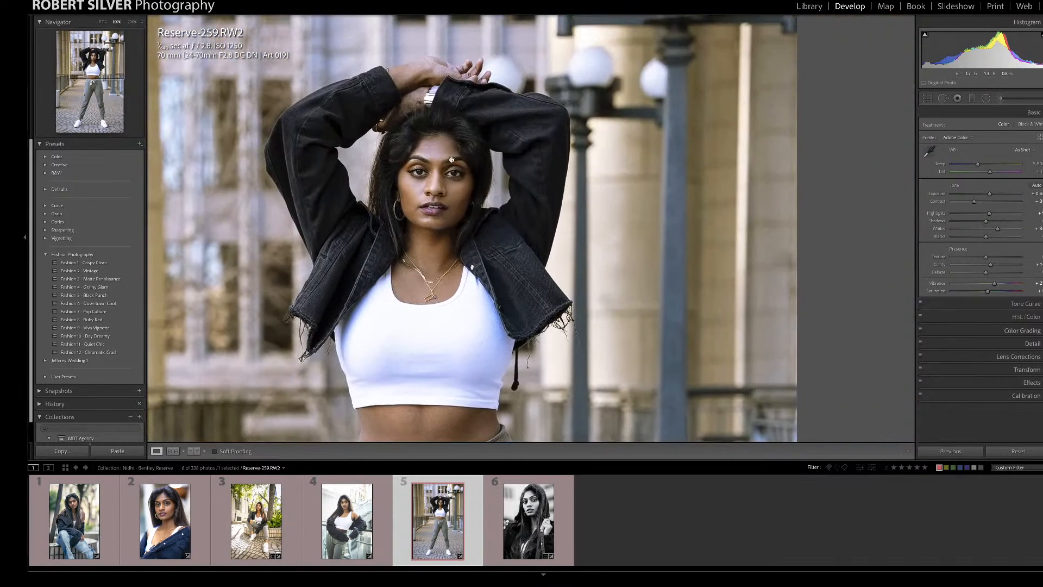
mouse_move(452, 159)
left_mouse_down()
mouse_move(497, 173)
mouse_move(451, 145)
left_mouse_up()
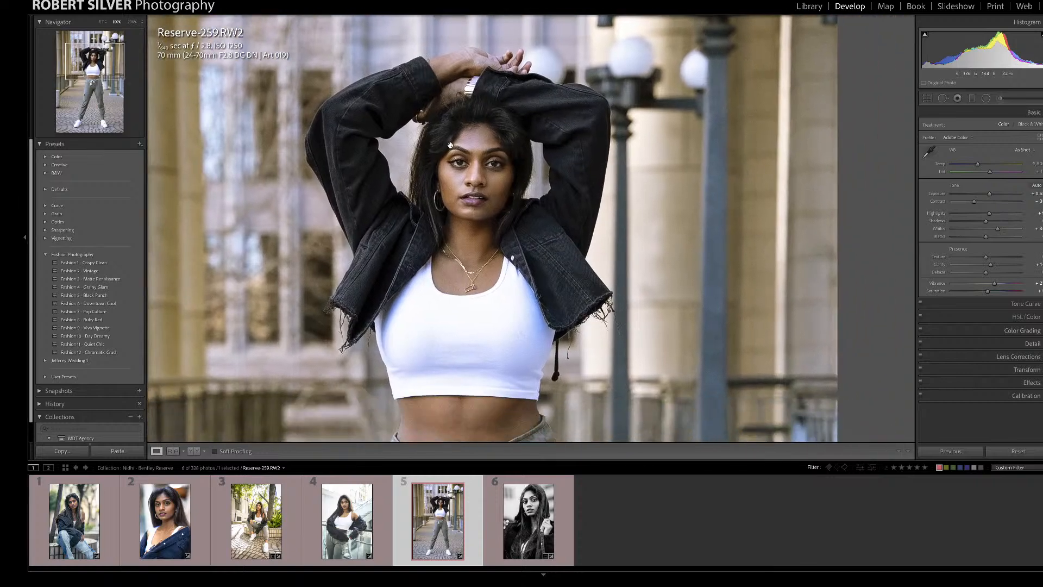
left_click(101, 23)
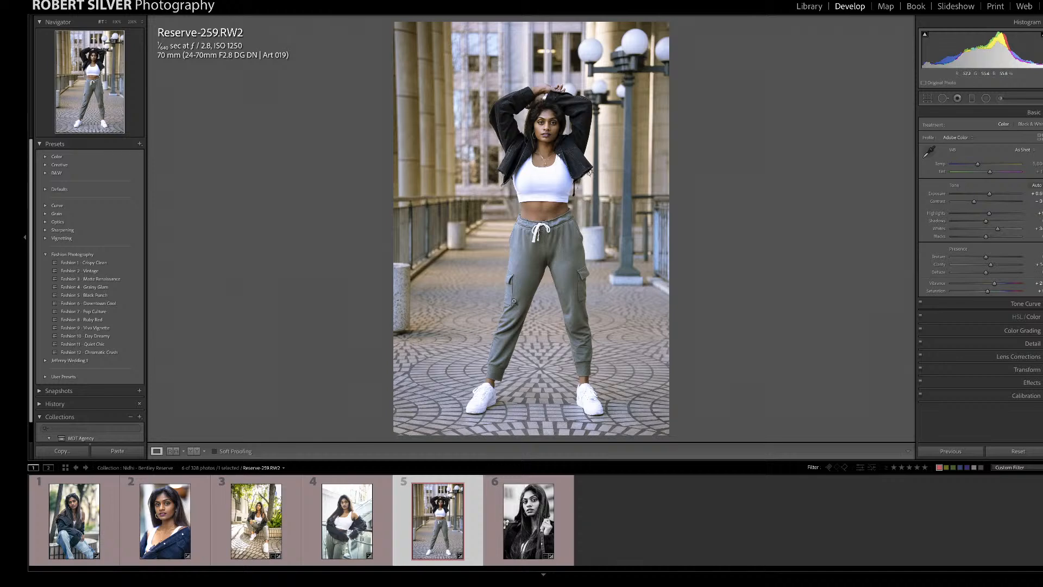
Step: Open the black-and-white portrait Reserve-315.RW2 and examine its Detail and Effects settings and the skin and grain up close
left_click(517, 505)
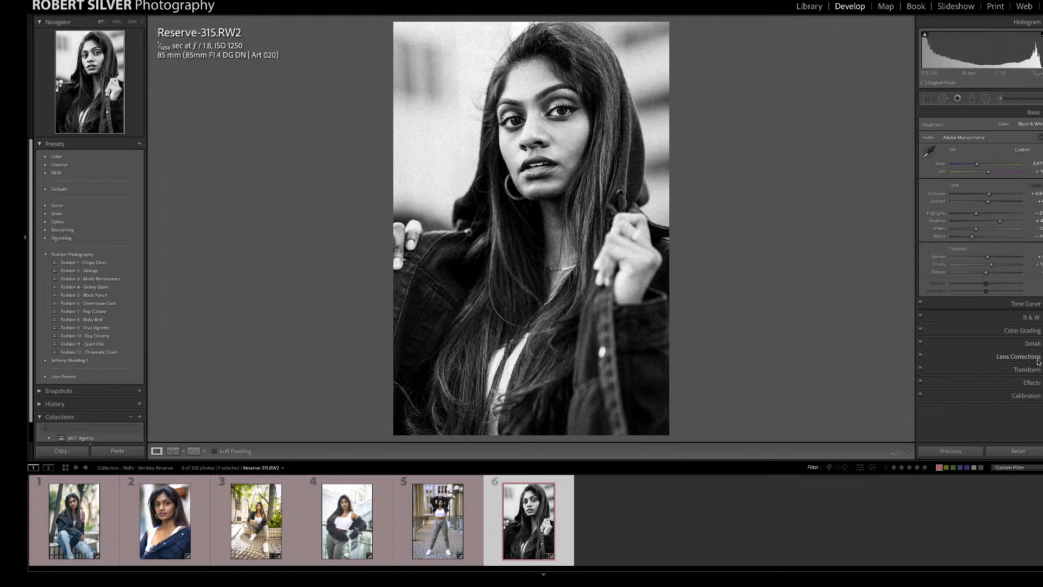
left_click(1033, 344)
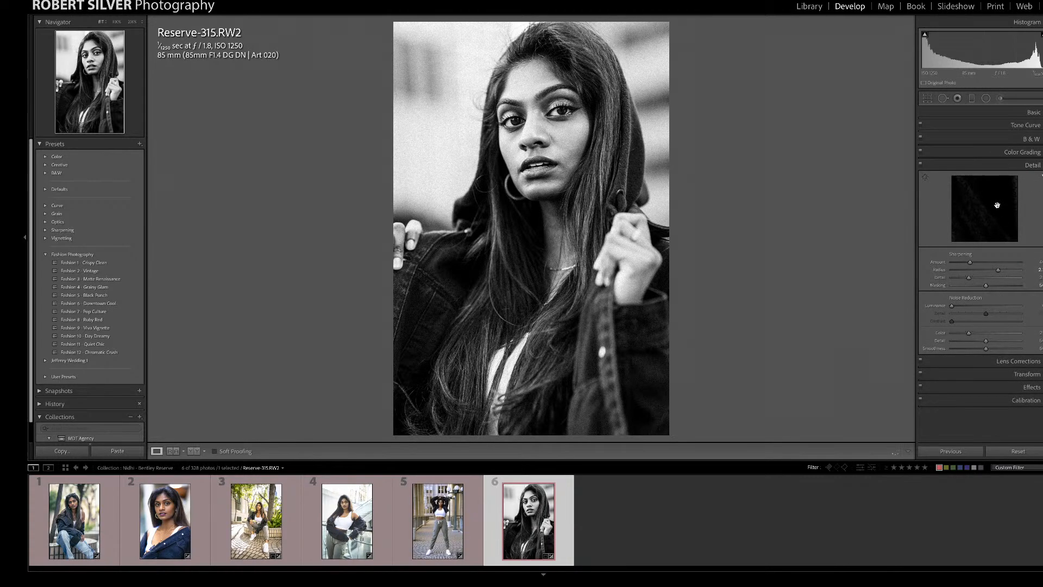
left_click(1035, 389)
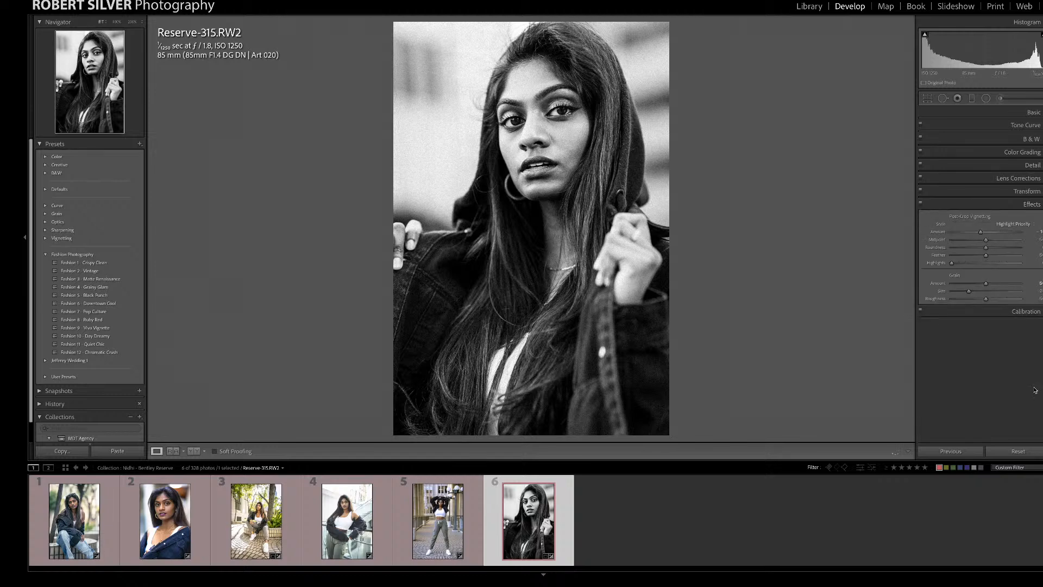
left_click(529, 155)
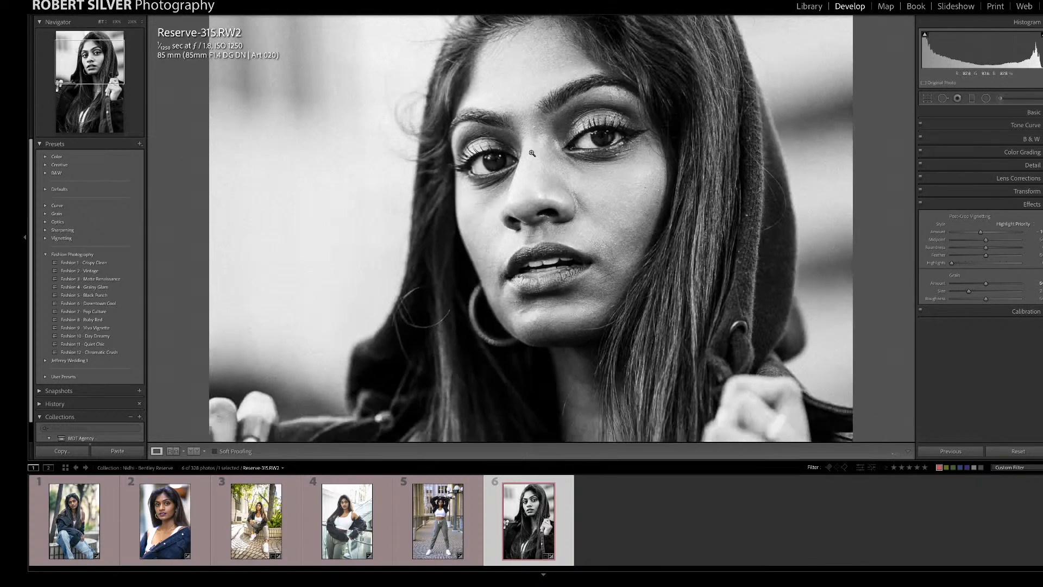
left_click(532, 153)
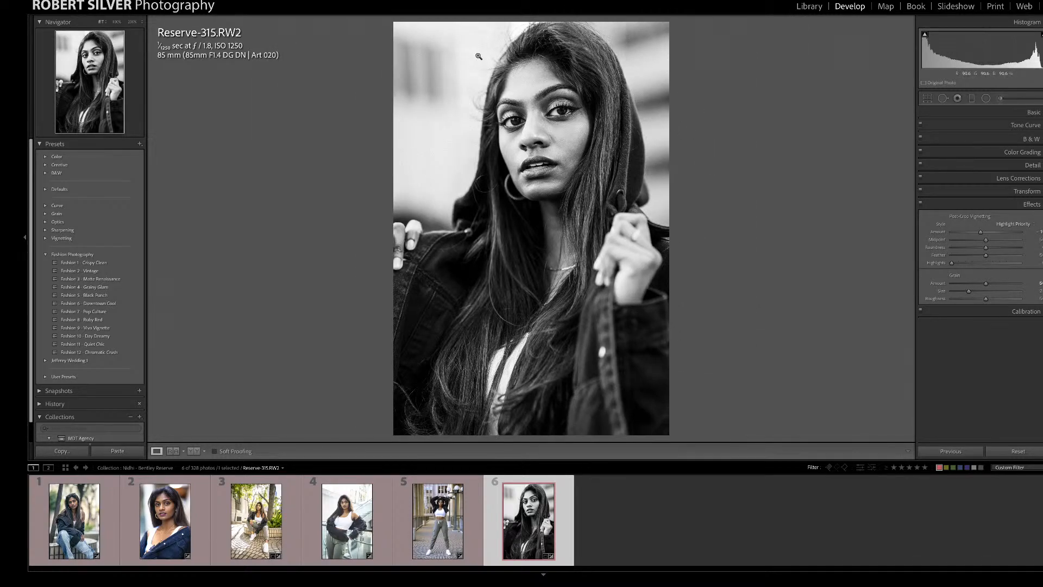
left_click(538, 87)
left_click_drag(441, 112, 608, 49)
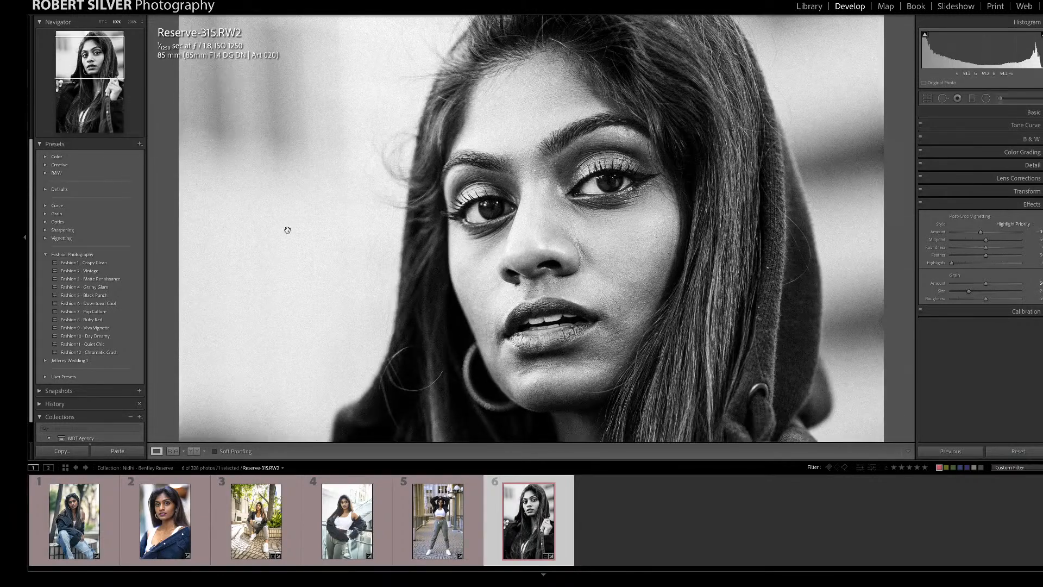
scroll(329, 209, "down", 5)
scroll(331, 177, "up", 7)
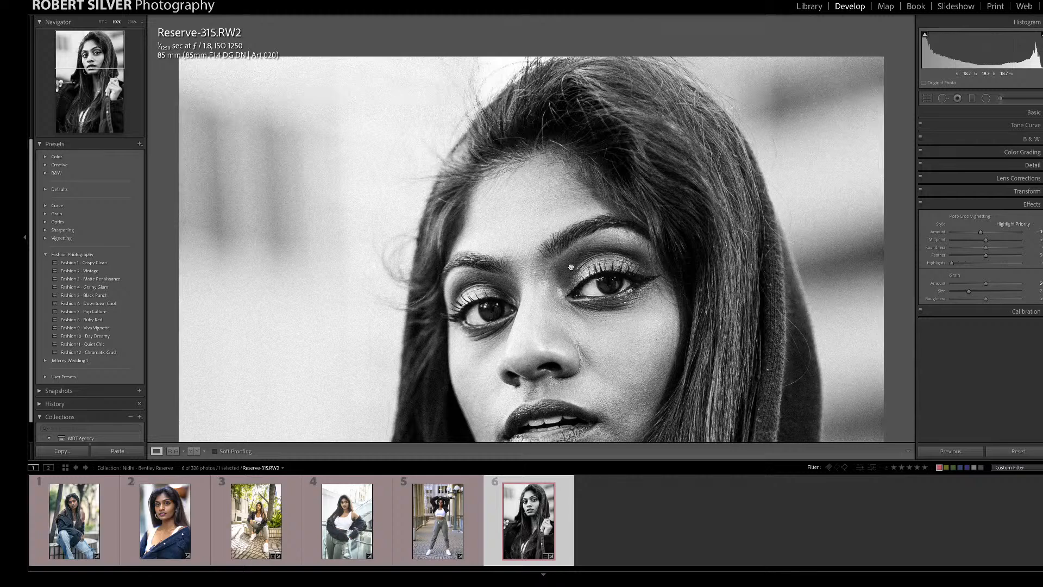
left_click(571, 268)
left_click(561, 138)
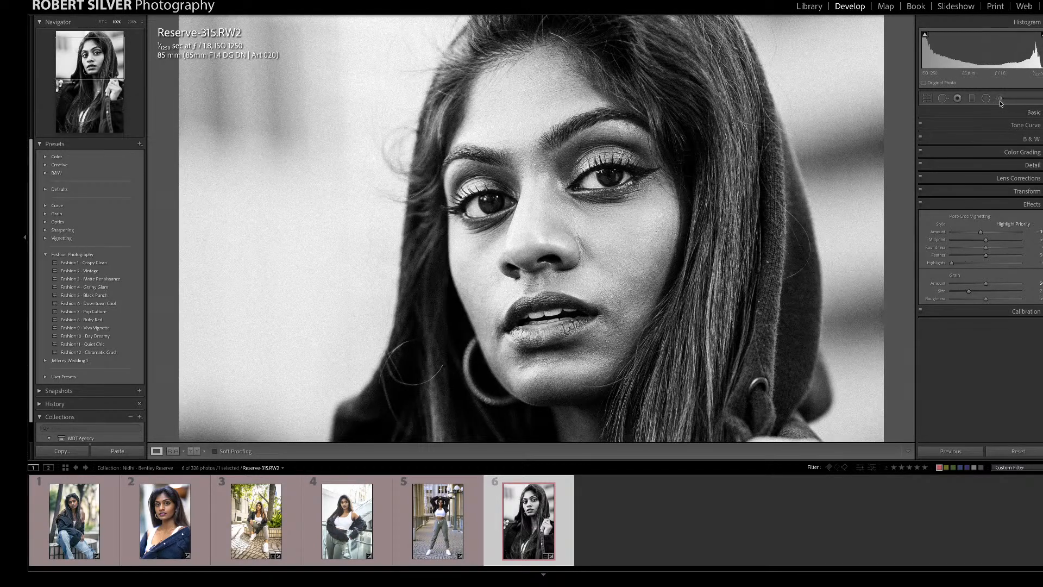
Step: Remove the blemishes between the woman's eyebrows and on her chin with Spot Removal, sampling clean skin nearby
left_click(1031, 113)
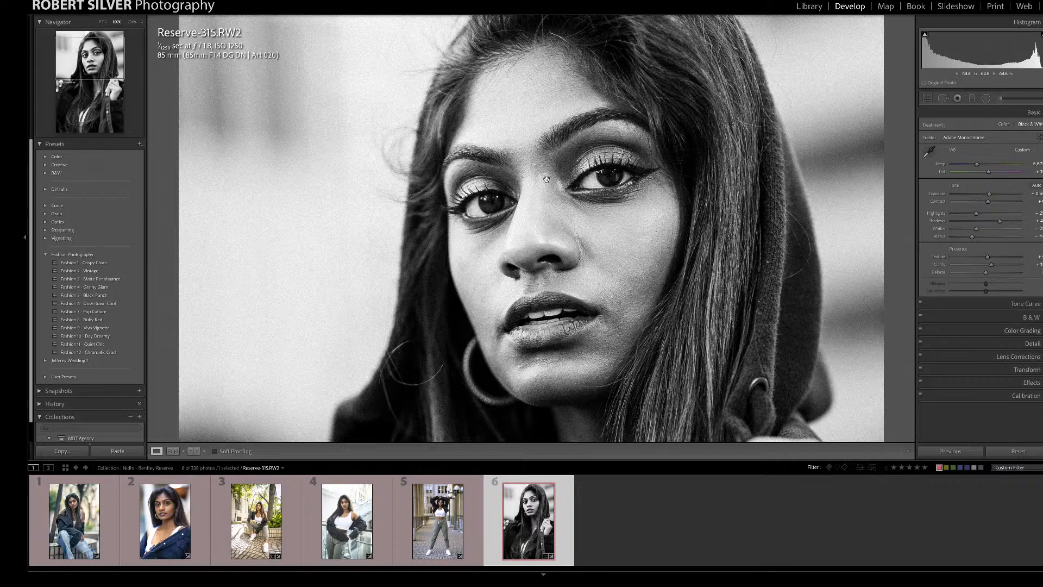
key("q")
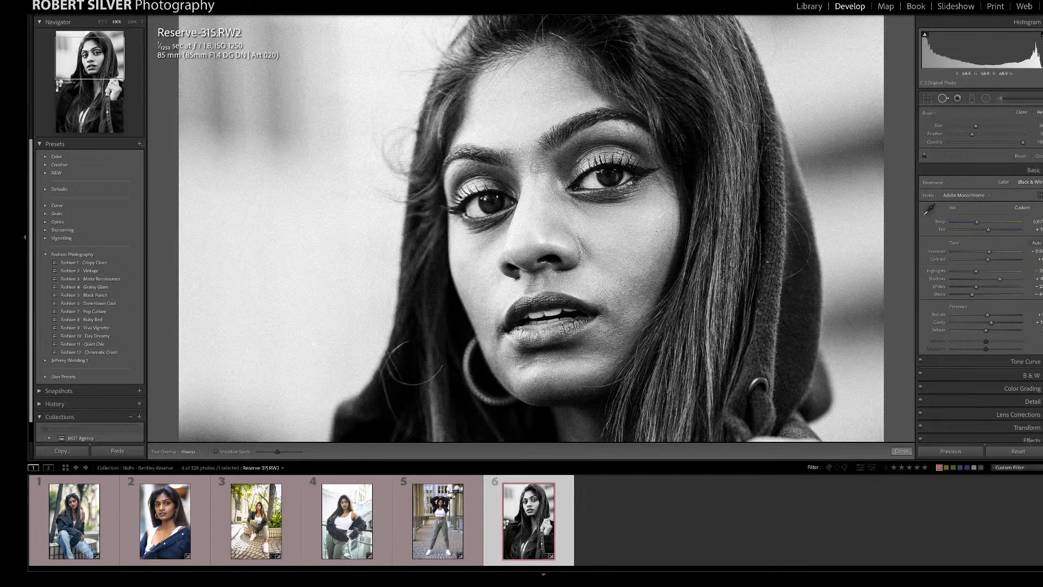
left_click(534, 166)
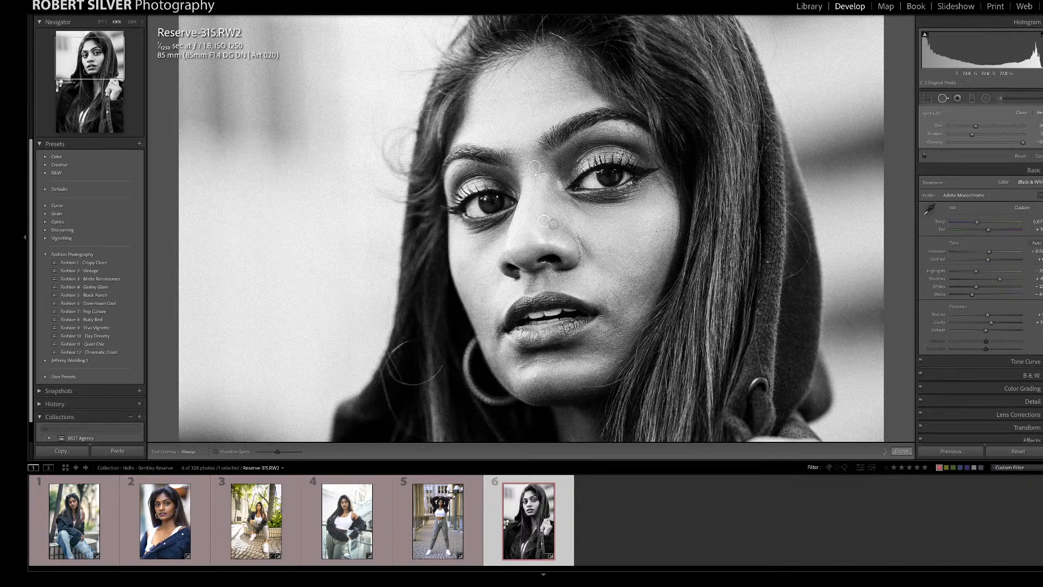
left_click_drag(545, 222, 544, 208)
left_click(537, 359)
left_click_drag(550, 360, 559, 371)
left_click(580, 356)
left_click_drag(582, 345, 594, 341)
Step: Heal the blemishes on the cheek and jaw beside the right-hand corner of the woman's mouth
left_click(619, 326)
left_click_drag(640, 285, 612, 274)
left_click(613, 344)
left_click_drag(583, 398, 646, 287)
left_click(634, 275)
mouse_move(609, 288)
left_mouse_down()
mouse_move(619, 308)
mouse_move(618, 282)
left_mouse_up()
Step: Heal the blemishes on the woman's left-hand cheek, beneath her eyes and beside her nose
left_click_drag(494, 317, 484, 318)
left_click_drag(497, 355, 491, 305)
left_click_drag(596, 217, 569, 201)
left_click_drag(588, 270, 596, 236)
mouse_move(472, 254)
left_mouse_down()
mouse_move(500, 235)
mouse_move(493, 218)
mouse_move(482, 269)
left_mouse_up()
left_click(487, 252)
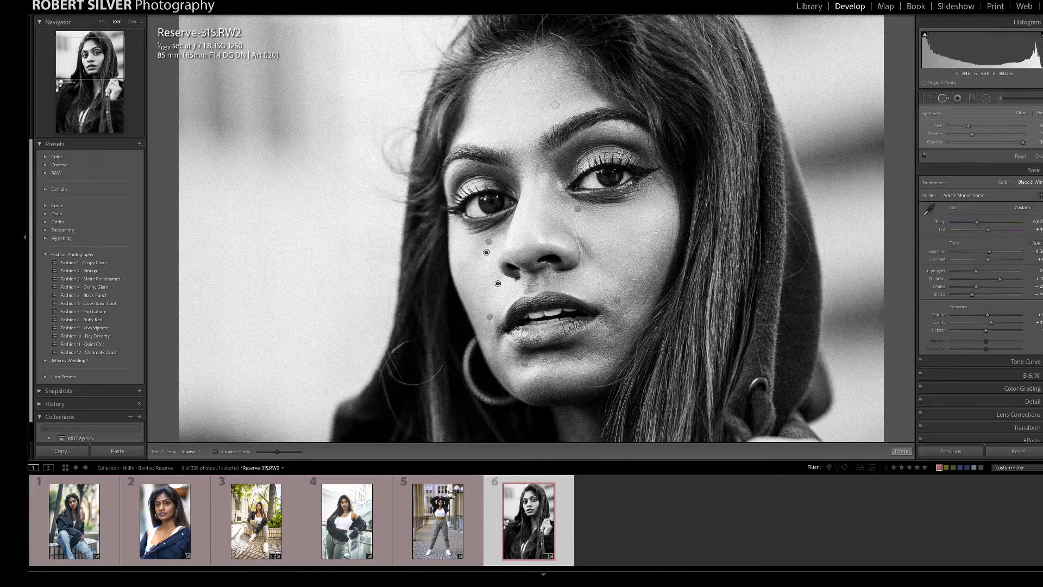
Step: Remove the blemishes across the woman's forehead with Spot Removal, sampling clean forehead skin
left_click_drag(550, 100, 573, 100)
left_click_drag(572, 105, 557, 90)
left_click(544, 74)
left_click_drag(558, 72, 534, 96)
left_click(526, 75)
left_click_drag(547, 101, 525, 85)
Step: Heal the remaining spots on the bridge of the nose and below the lower lip, and finish this retouching pass
left_click_drag(548, 173, 527, 172)
left_click(521, 357)
left_click_drag(490, 395, 520, 376)
left_click(657, 230)
key("q")
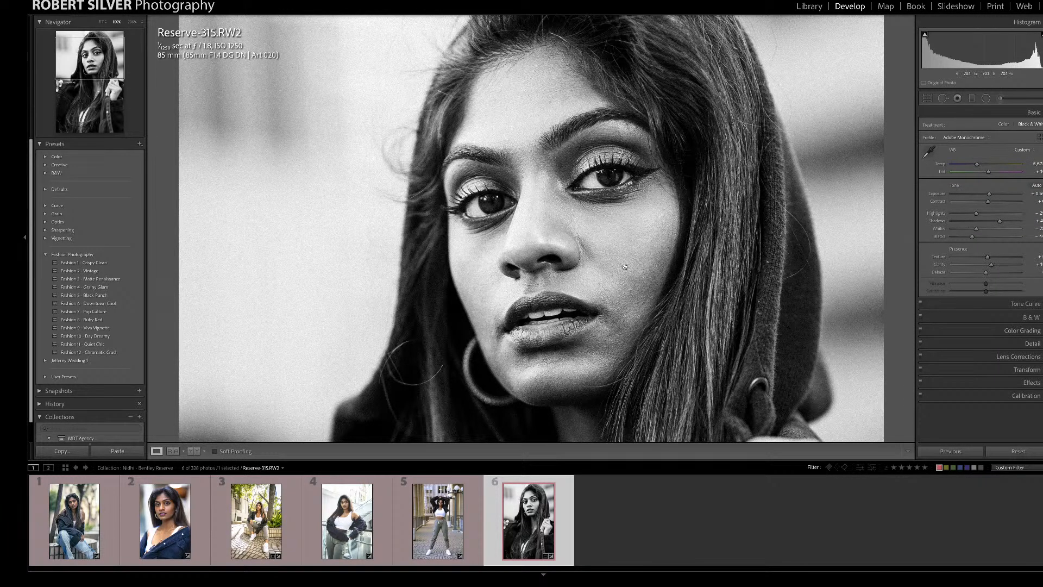
Step: Remove the small blemishes beside the woman's mouth and on her chin with a smaller Spot Removal brush
left_click(625, 267)
left_click(582, 208)
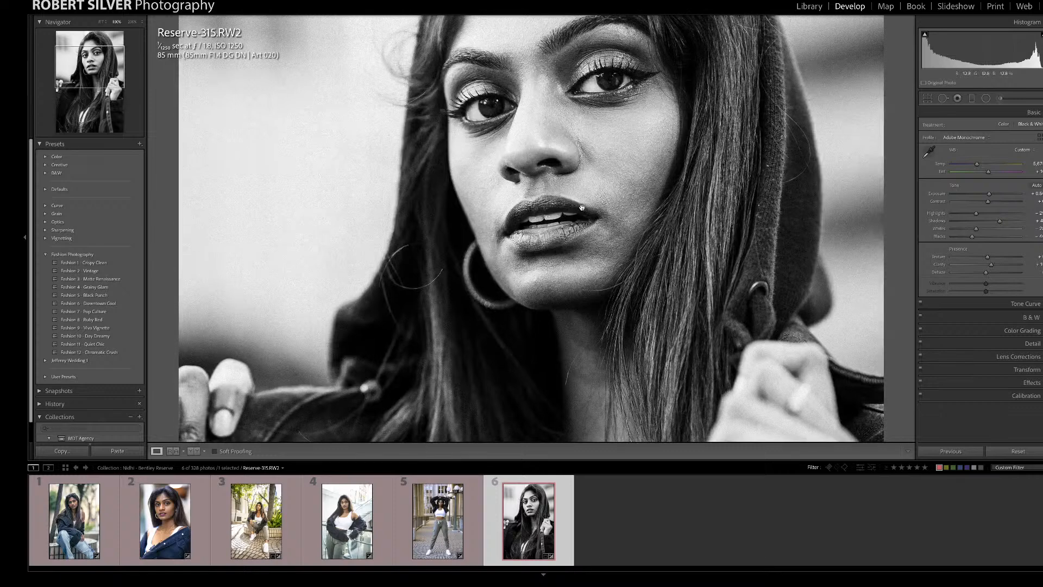
key("q")
left_click(619, 231)
key("Escape")
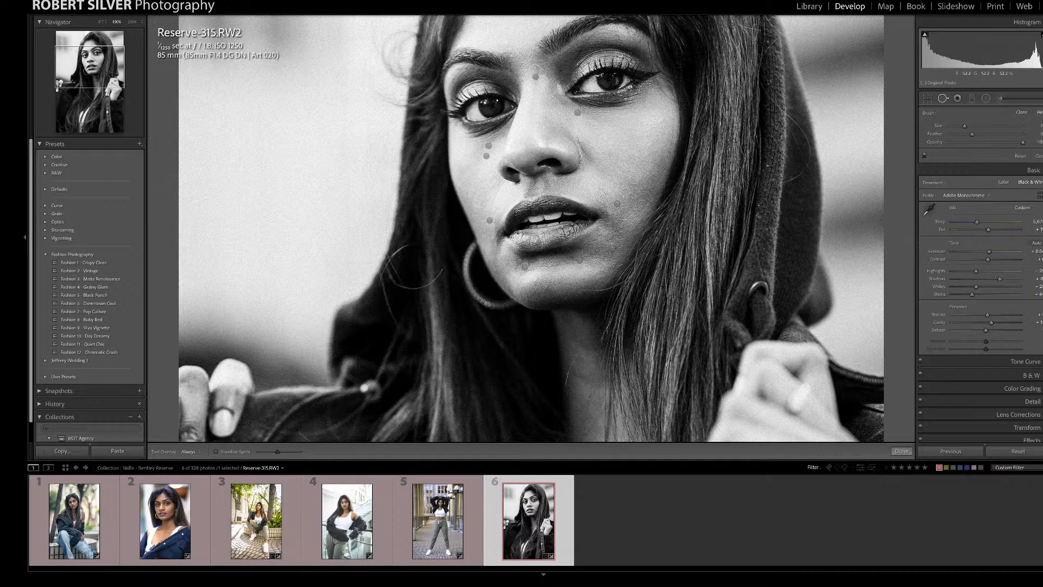
left_click_drag(629, 225, 609, 233)
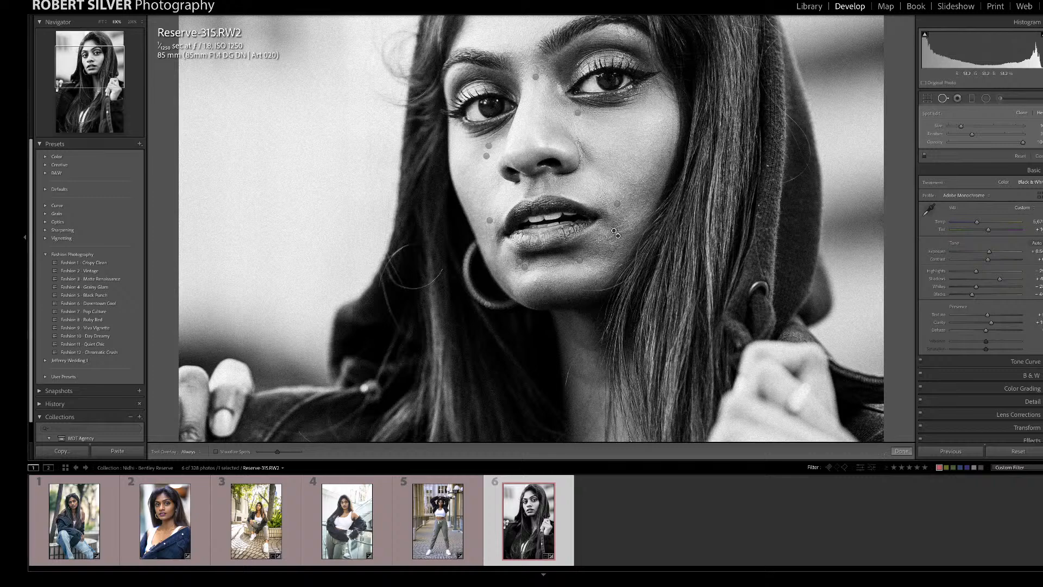
left_click(592, 240)
left_click_drag(569, 247, 585, 251)
Step: Heal the spot on the forehead just above the inner eyebrow and return to the whole portrait
key("q")
left_click_drag(550, 178, 549, 281)
key("q")
left_click(555, 123)
left_click_drag(555, 121, 556, 116)
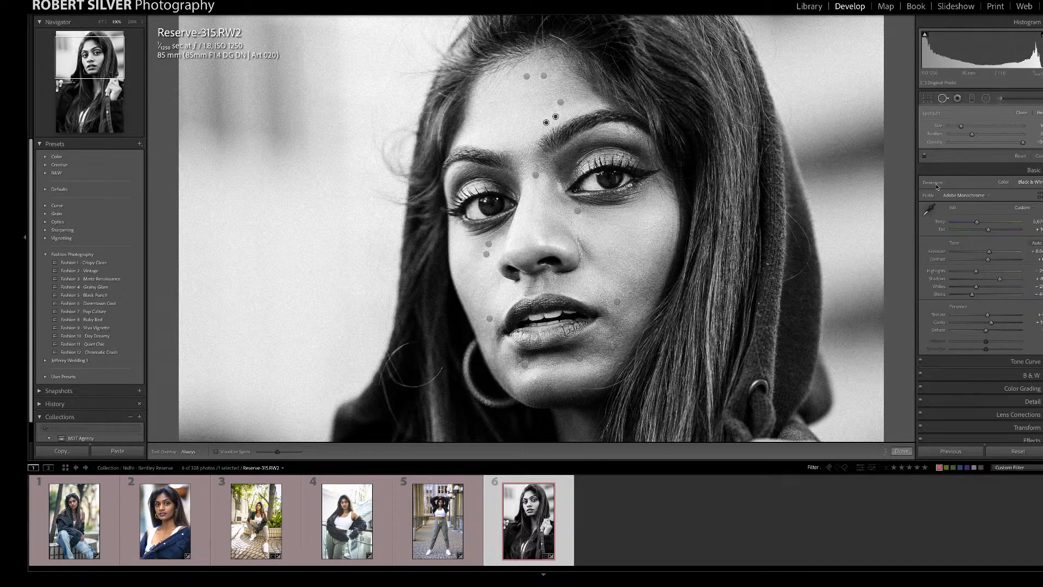
key("q")
left_click(663, 286)
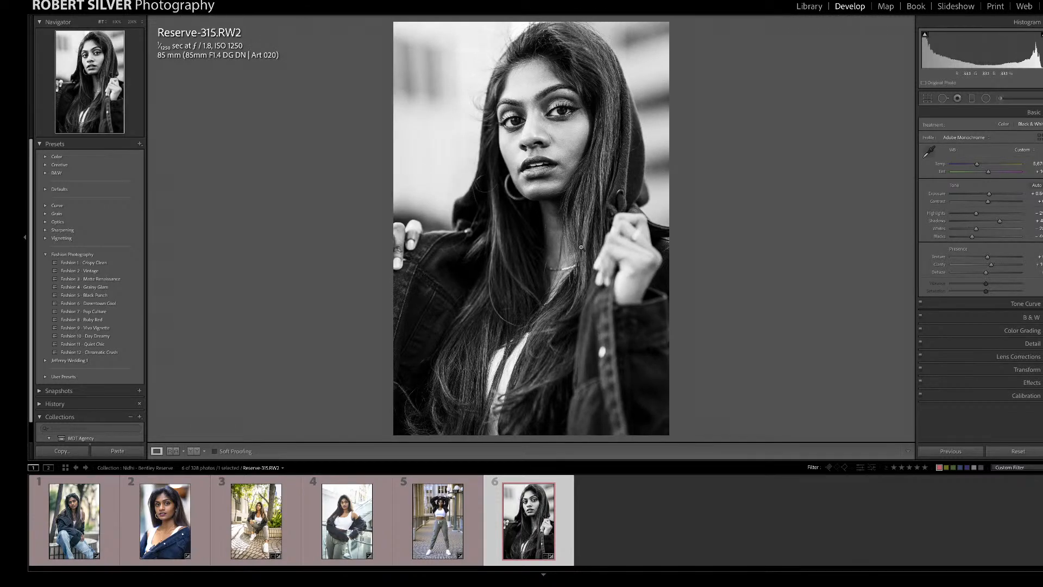
Step: Brush the Soften Skin (Lite) effect over the cheek beside the long loose hair and across the chin, with the selected mask overlay shown
left_click(612, 244)
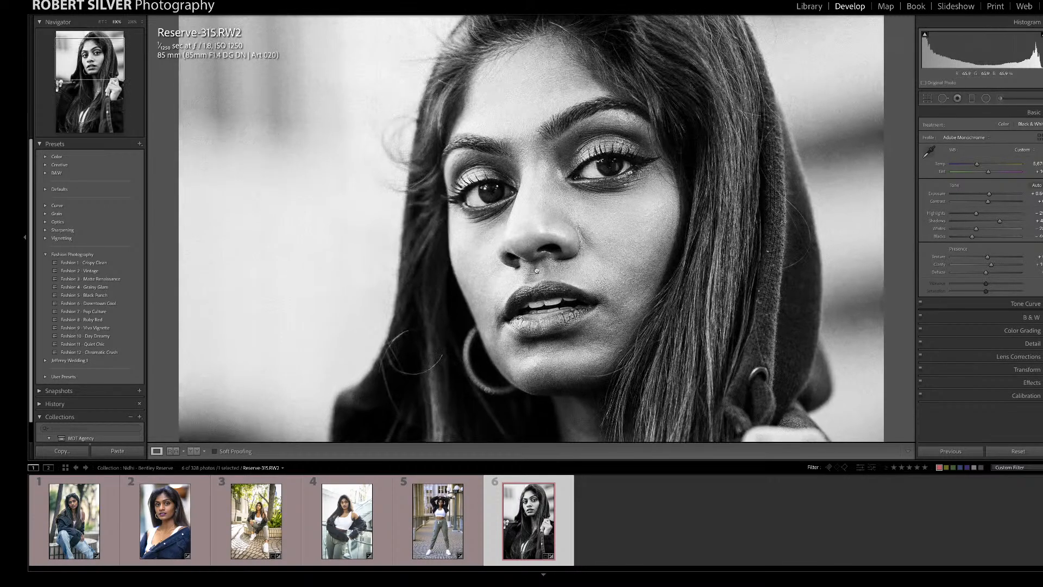
left_click(1005, 99)
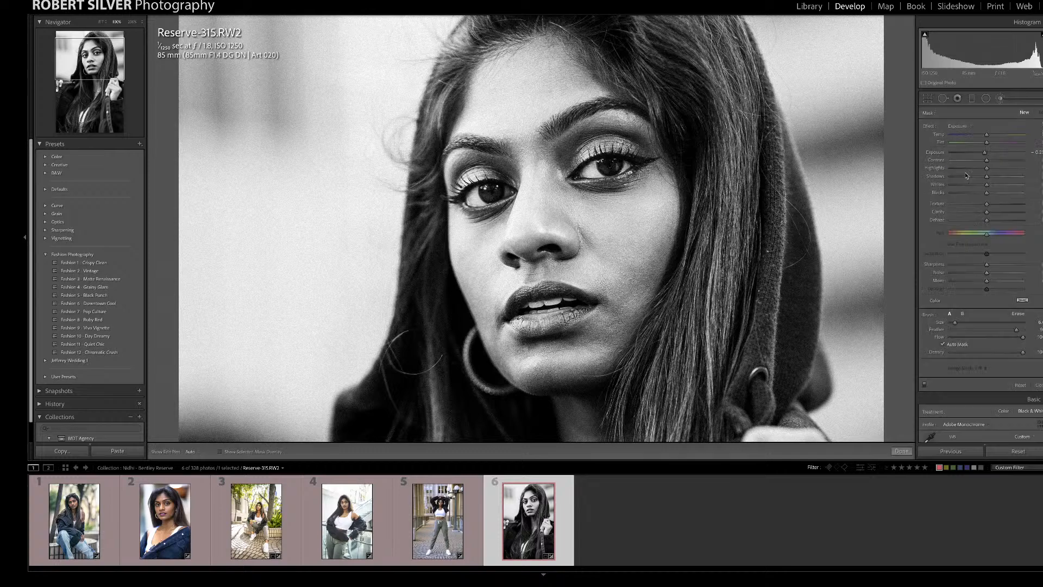
left_click(957, 128)
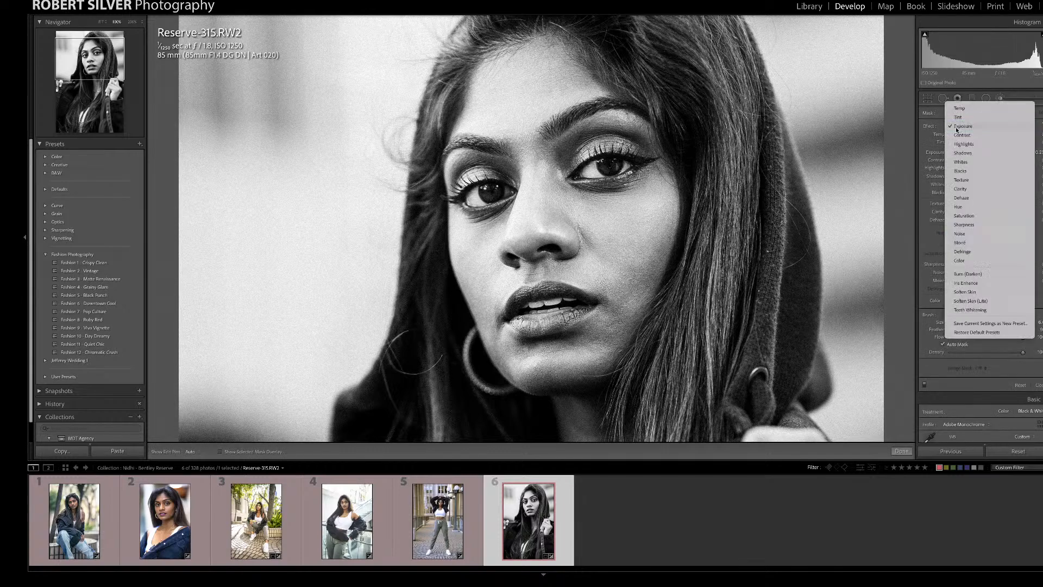
left_click(972, 302)
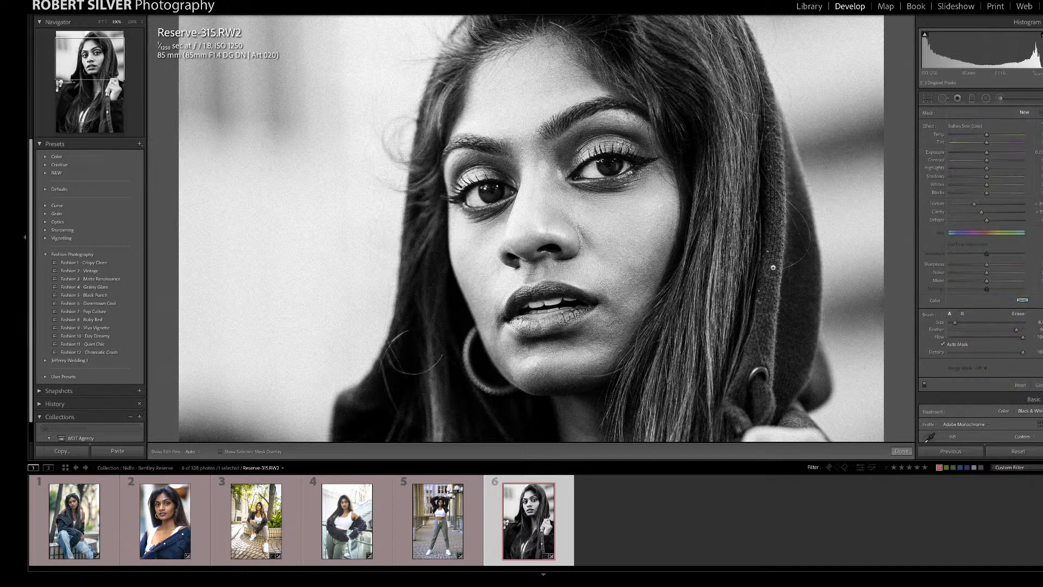
key("alt")
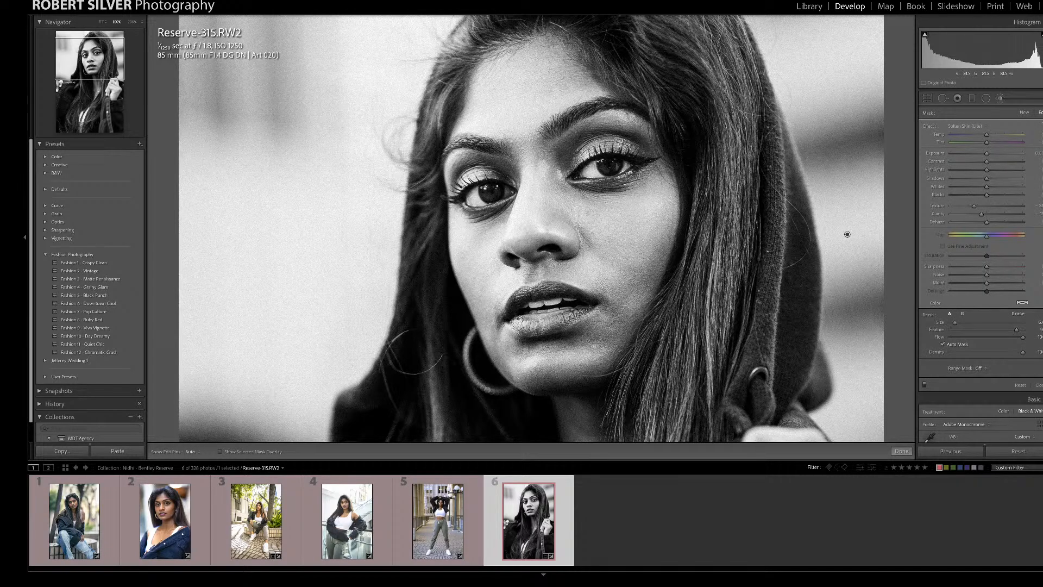
mouse_move(604, 226)
left_mouse_down()
mouse_move(651, 255)
mouse_move(637, 290)
mouse_move(617, 276)
mouse_move(608, 283)
mouse_move(622, 304)
mouse_move(598, 334)
mouse_move(541, 357)
left_mouse_up()
key("h")
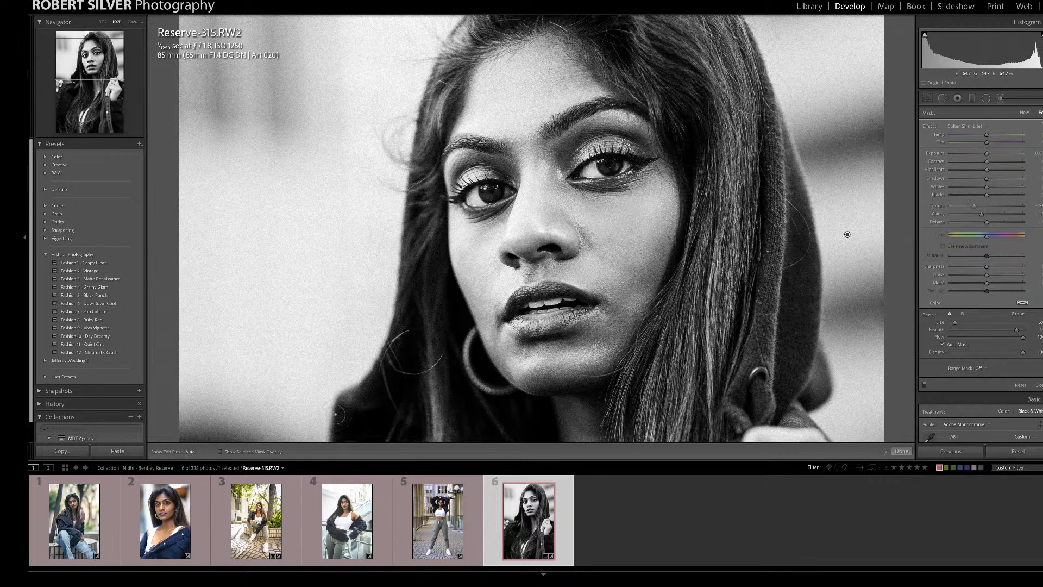
left_click(234, 453)
left_click_drag(595, 353, 511, 363)
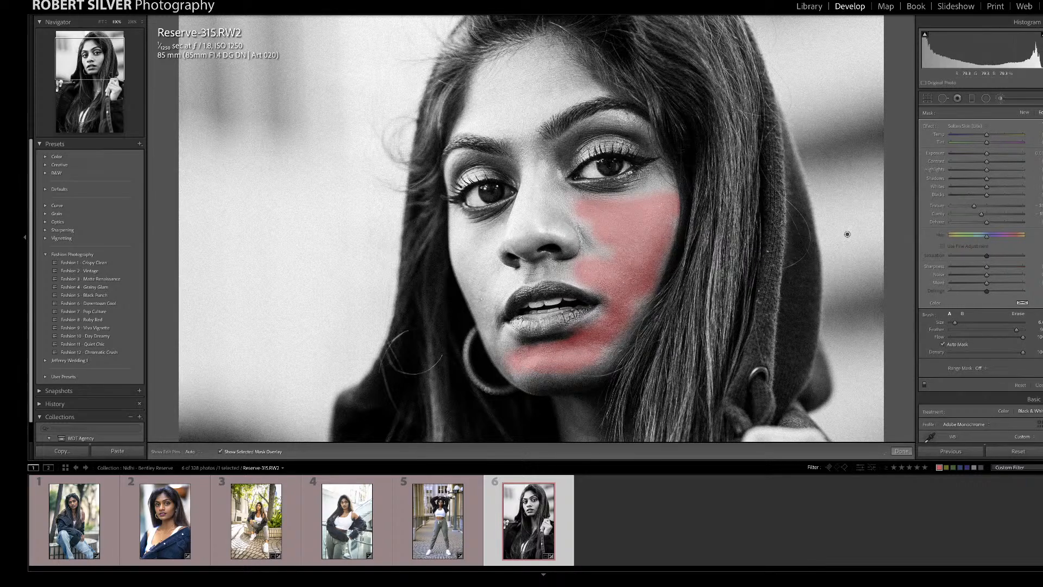
Step: Extend the skin-softening mask over the cheek above the hoop earring, the side of the nose, the forehead and the eyelid opposite the earring side
mouse_move(492, 231)
left_mouse_down()
mouse_move(468, 250)
mouse_move(495, 288)
mouse_move(487, 319)
left_mouse_up()
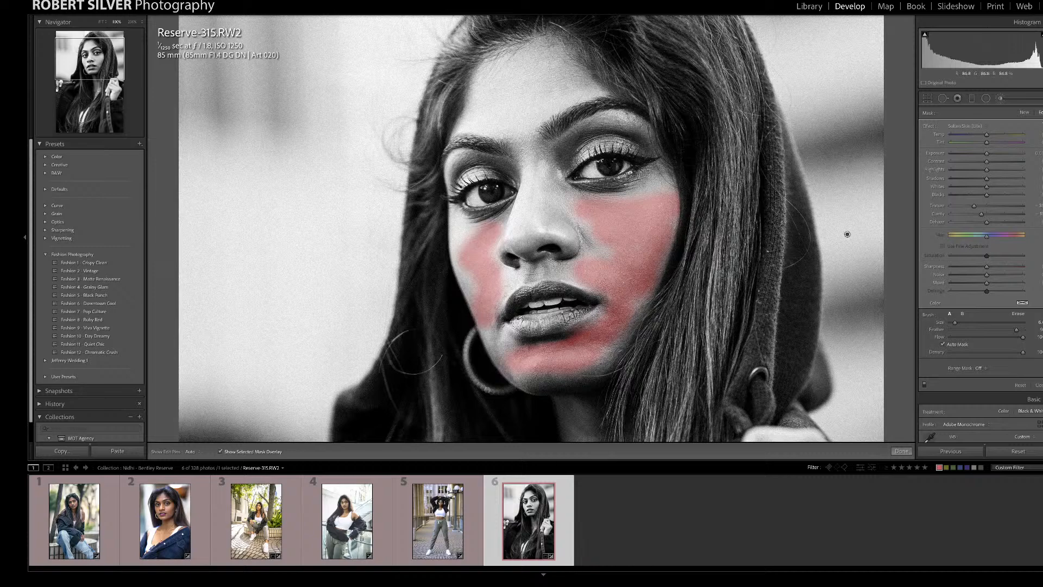
mouse_move(547, 189)
left_mouse_down()
mouse_move(605, 255)
mouse_move(571, 274)
left_mouse_up()
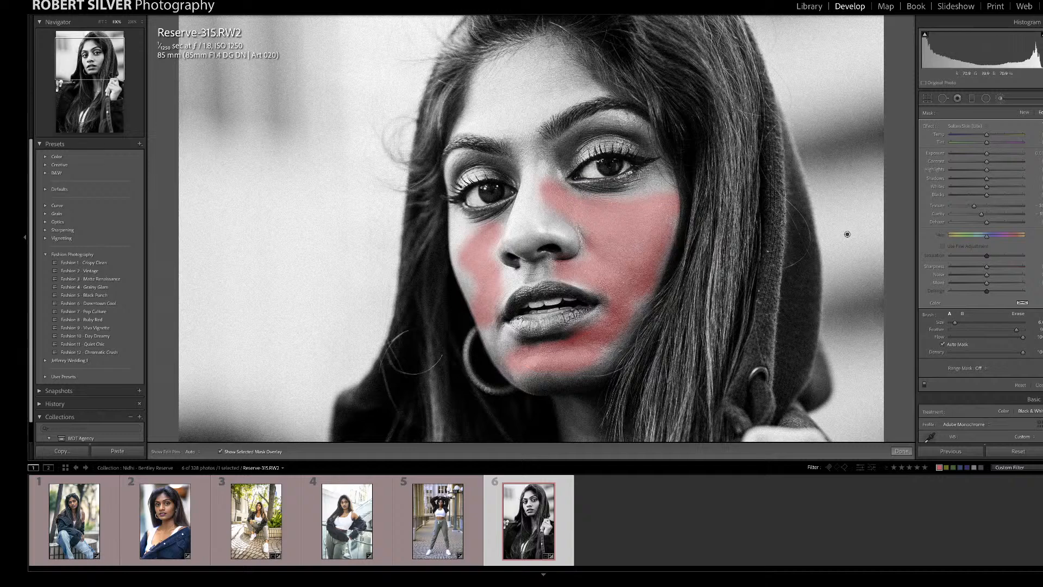
left_click_drag(523, 139, 531, 162)
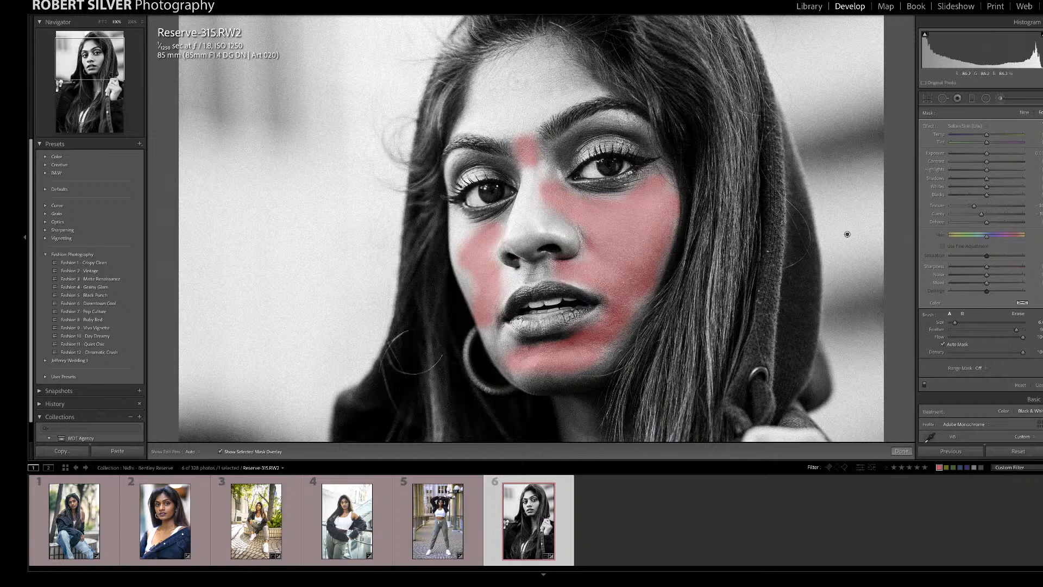
key("h")
mouse_move(525, 130)
left_mouse_down()
mouse_move(481, 117)
mouse_move(559, 90)
mouse_move(571, 62)
mouse_move(540, 52)
mouse_move(489, 92)
mouse_move(538, 79)
mouse_move(541, 122)
mouse_move(550, 113)
mouse_move(541, 179)
mouse_move(583, 135)
mouse_move(625, 120)
mouse_move(644, 132)
left_mouse_up()
key("h")
key("h")
key("h")
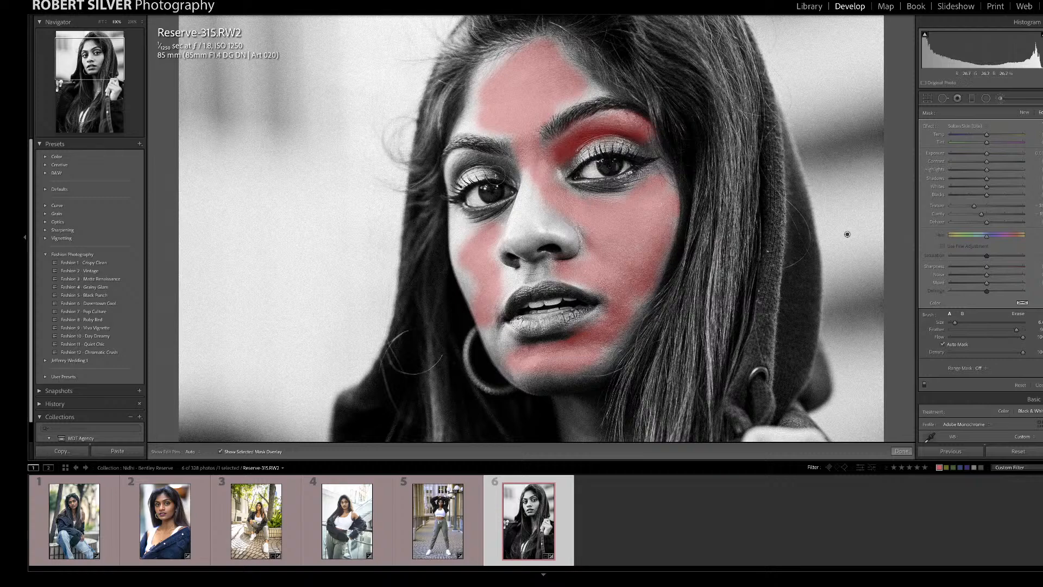
Step: Finish the skin-softening mask on the earring-side eyelid, nose and lower chin, and hide the mask overlay
left_click_drag(509, 170, 469, 162)
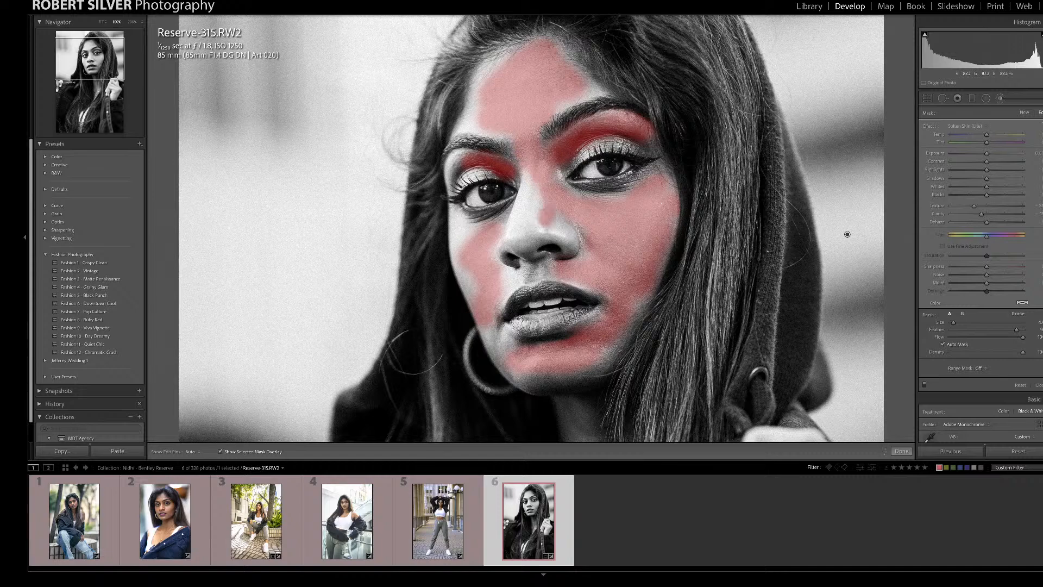
key("h")
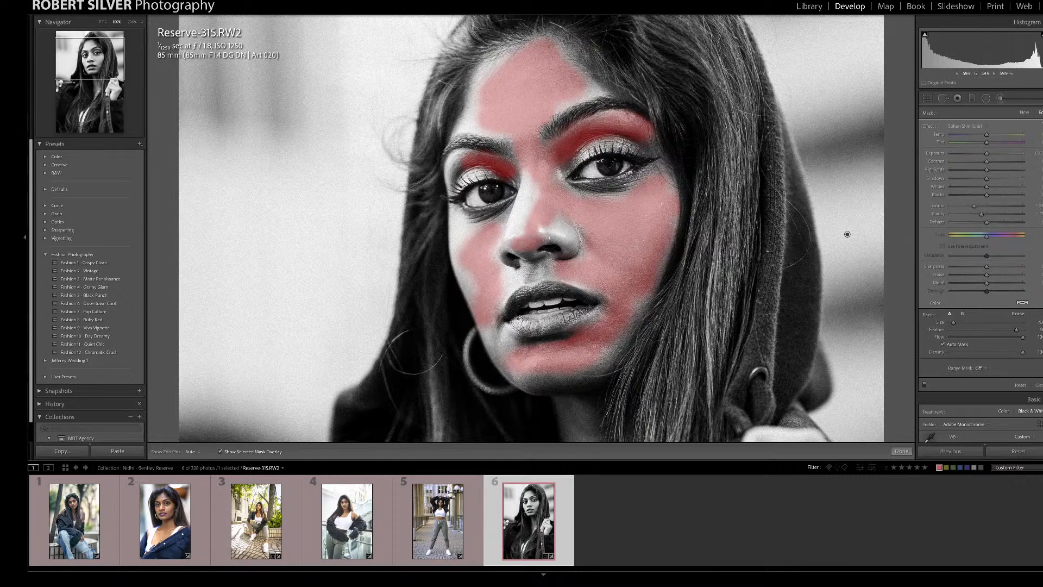
key("h")
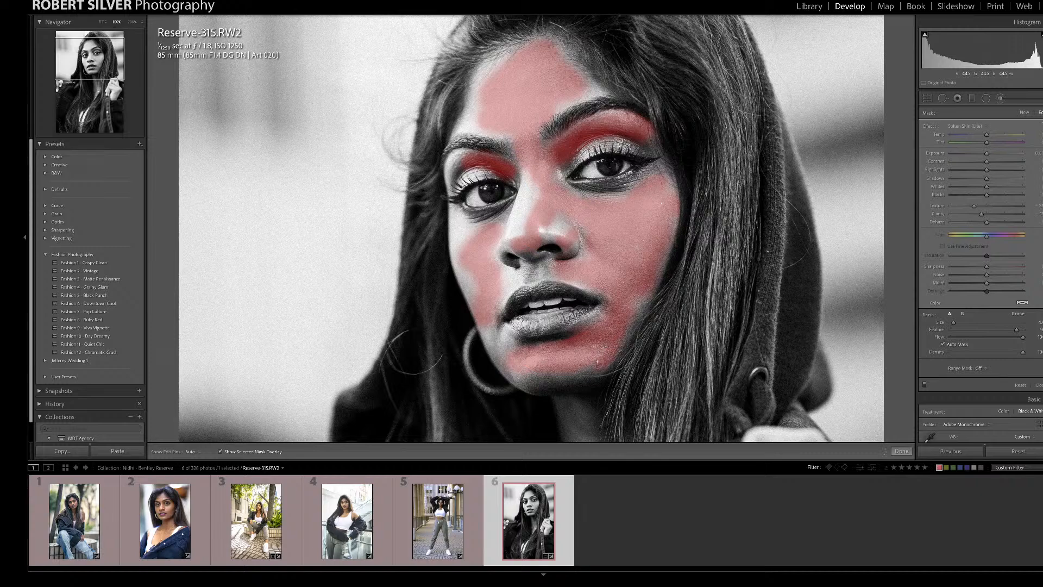
key("h")
key("h")
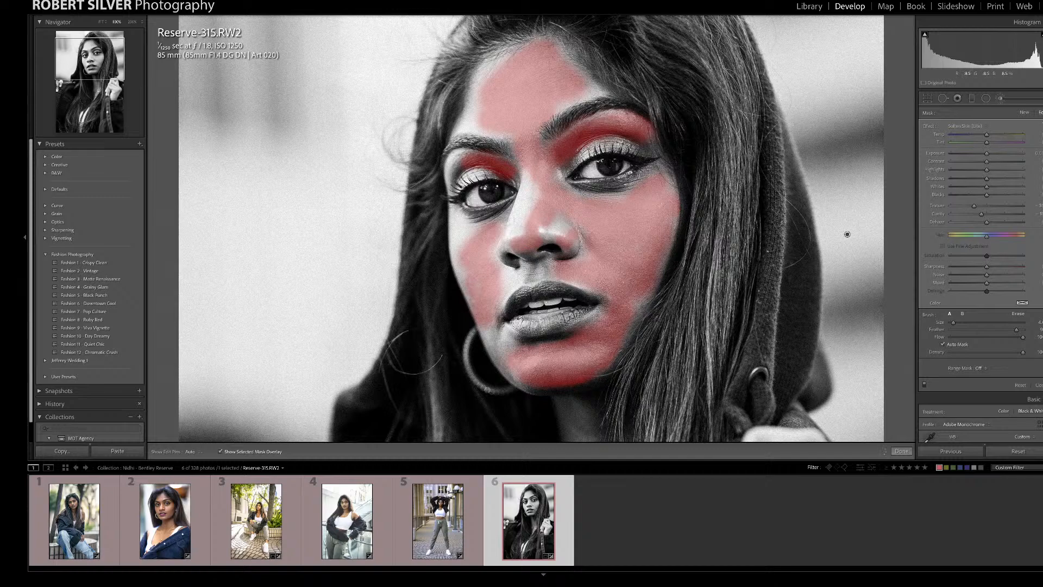
left_click(243, 453)
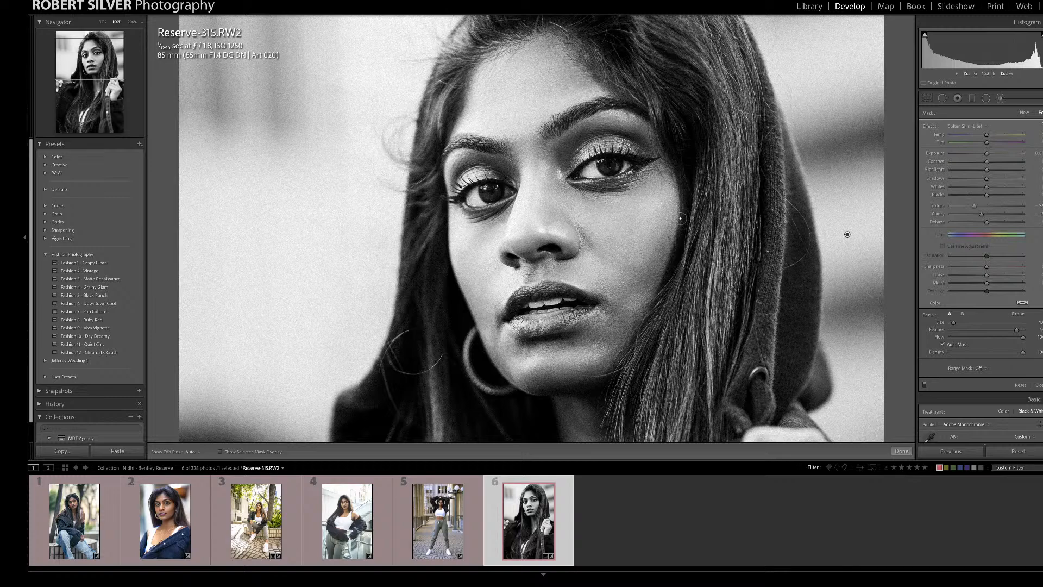
key("k")
left_click(553, 214)
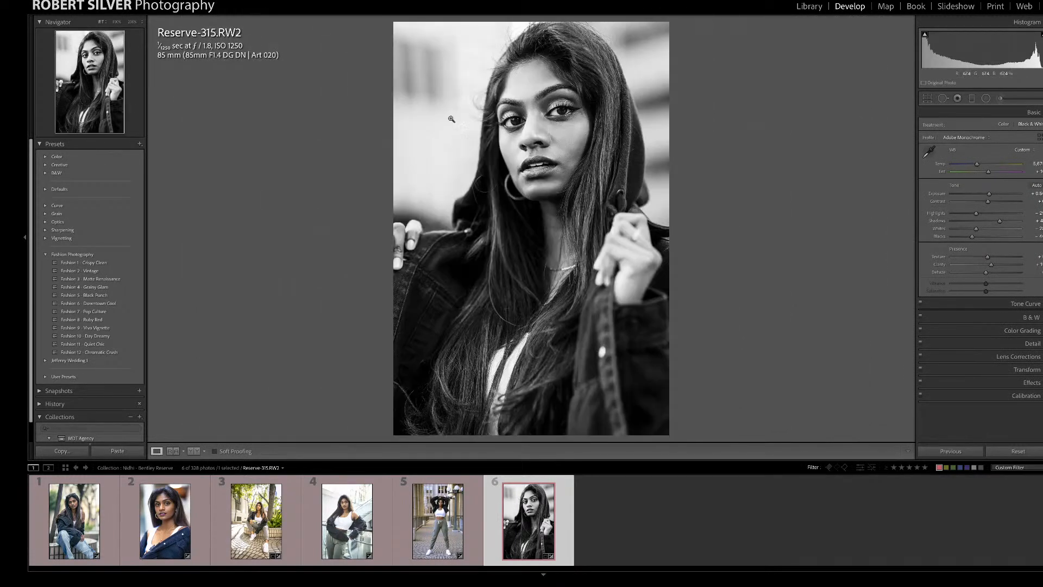
Step: Inspect the softened skin on the face up close and return to the whole portrait
left_click(522, 129)
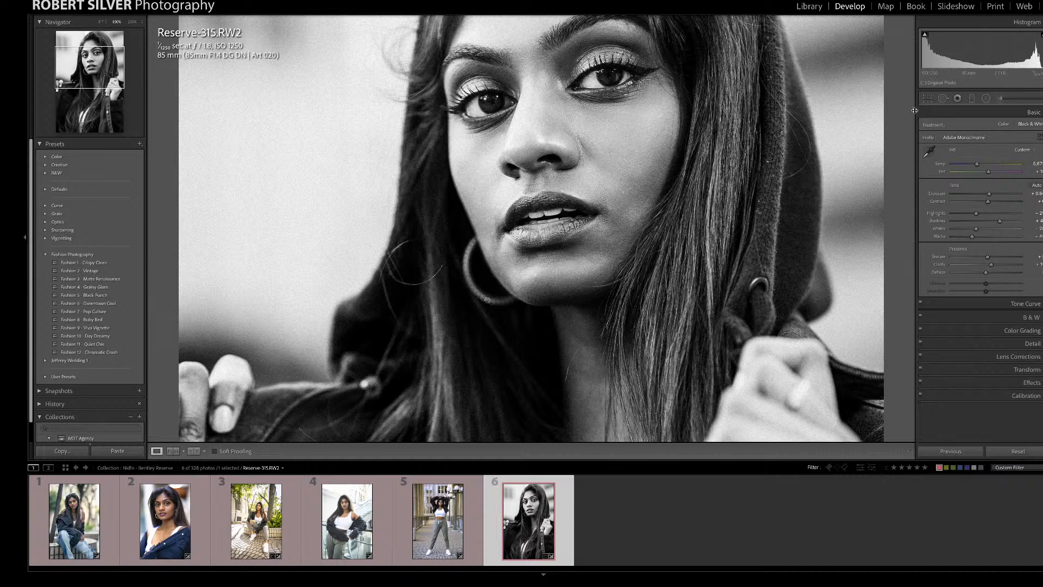
left_click(1002, 99)
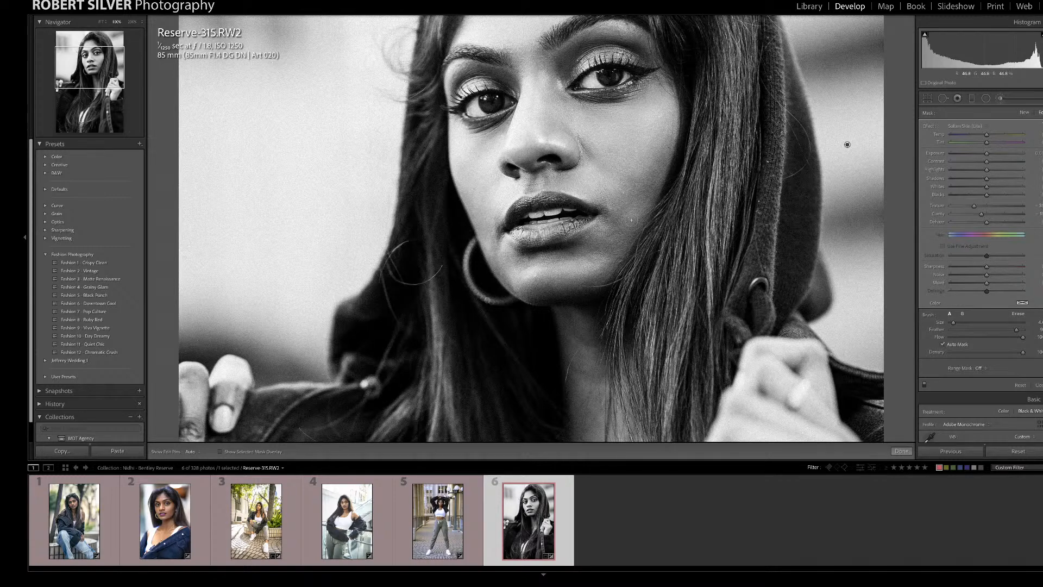
key("k")
left_click(640, 188)
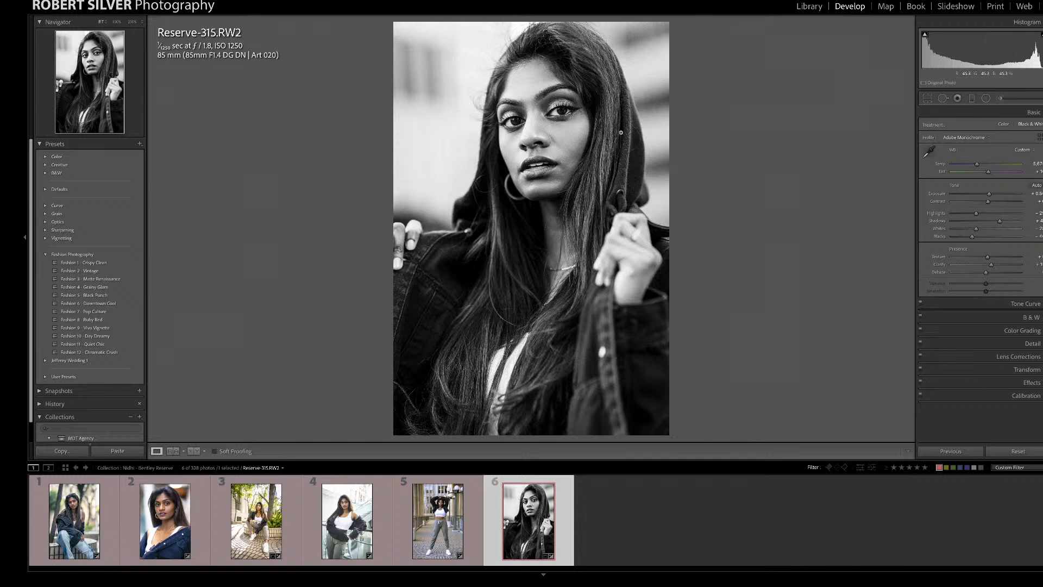
Step: Reduce the negative Texture setting of the skin-softening mask, raise its Highlights, and finish the brush adjustment
left_click(1001, 100)
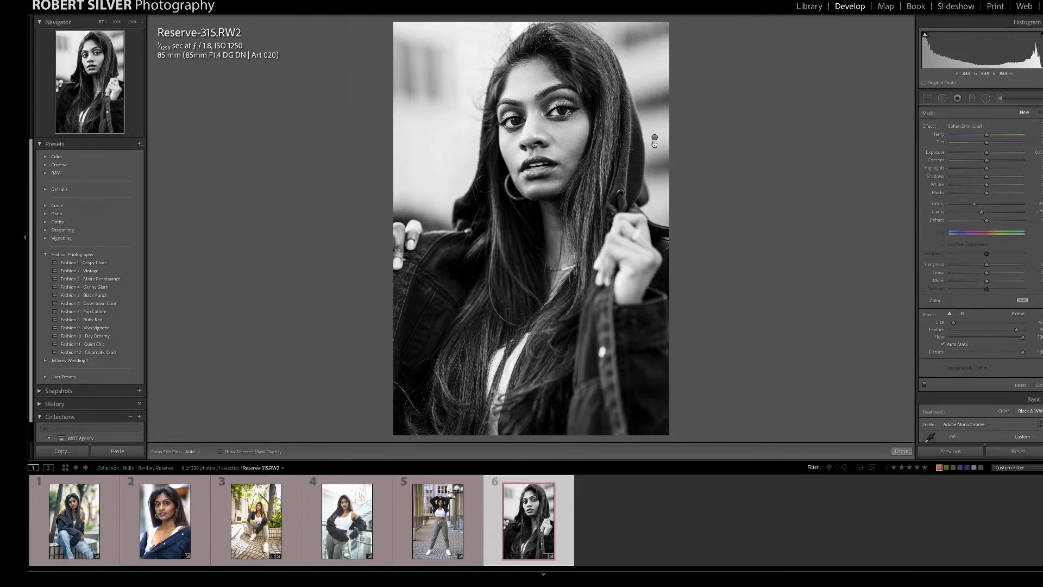
left_click(979, 205)
left_click_drag(980, 207, 984, 207)
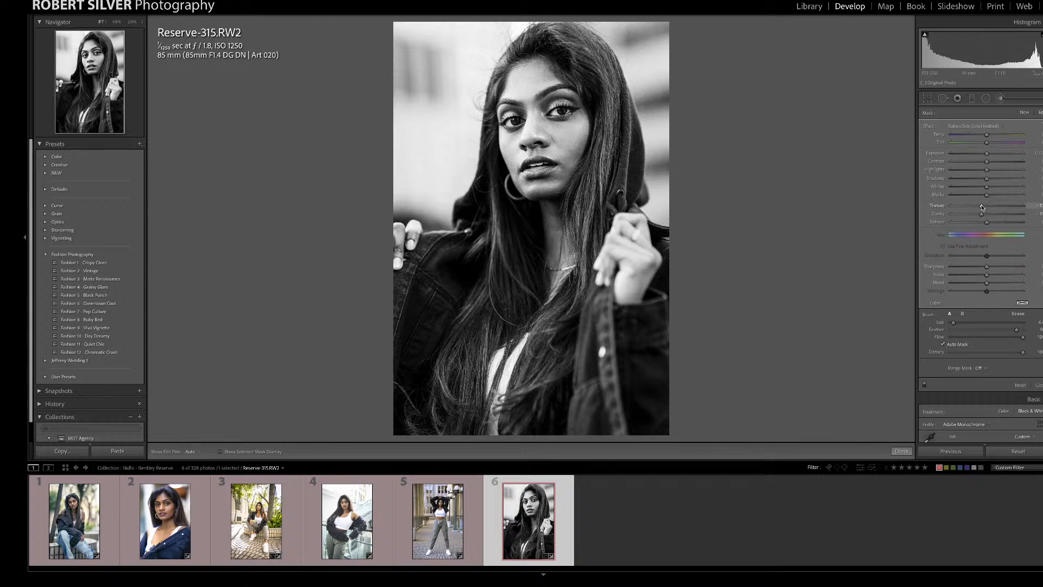
left_click_drag(986, 171, 1001, 171)
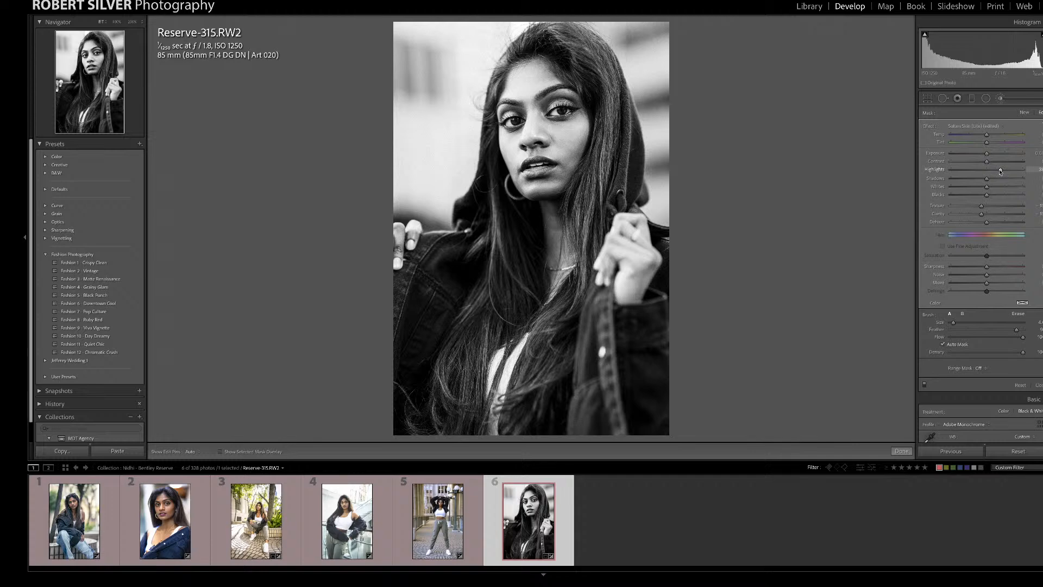
left_click_drag(1000, 171, 986, 172)
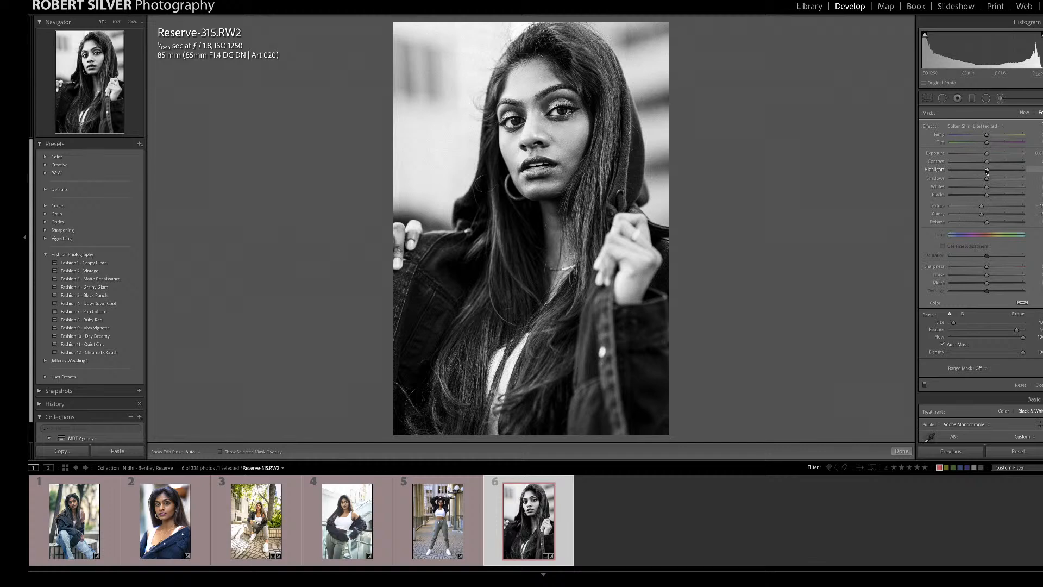
left_click_drag(987, 171, 1002, 171)
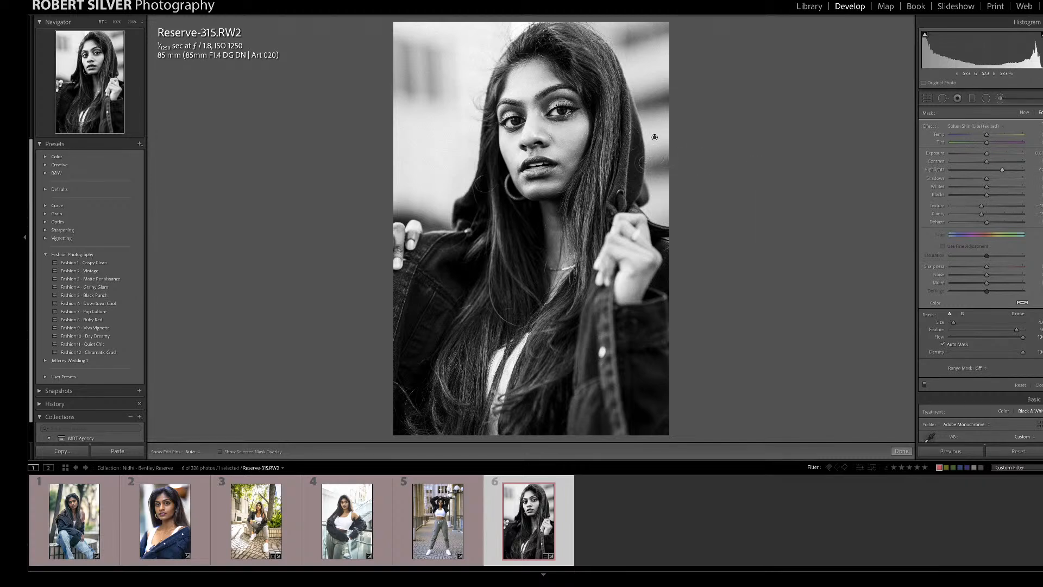
key("k")
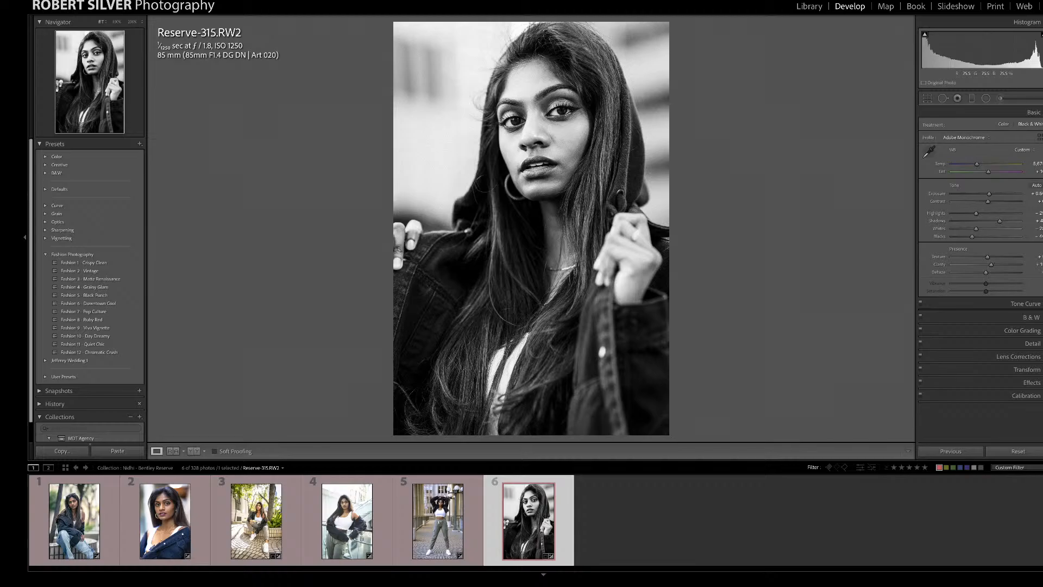
Step: Review the black-and-white portrait full screen, compare it side by side with the original, and show the Detail settings
key("f")
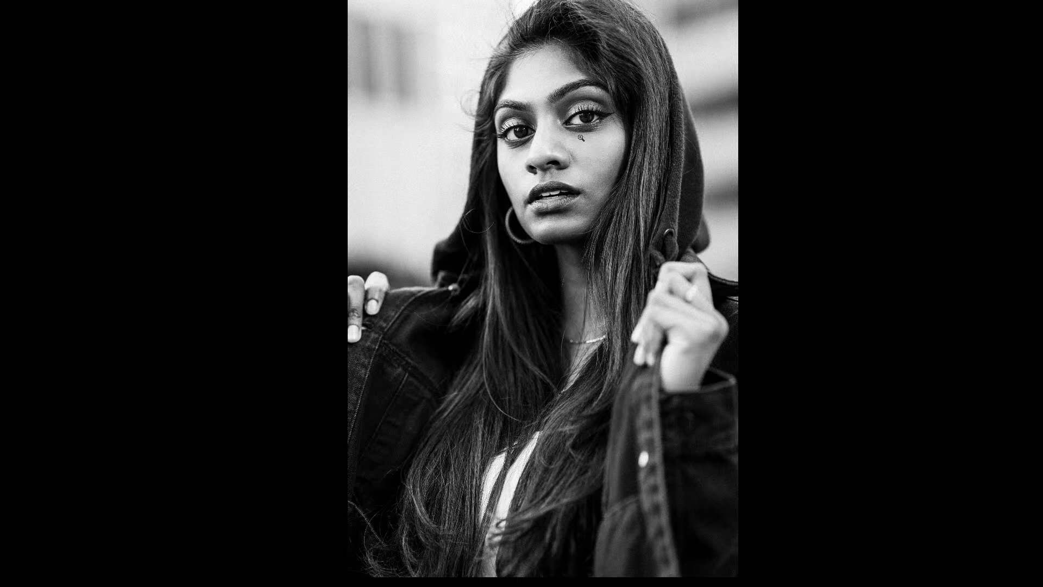
key("f")
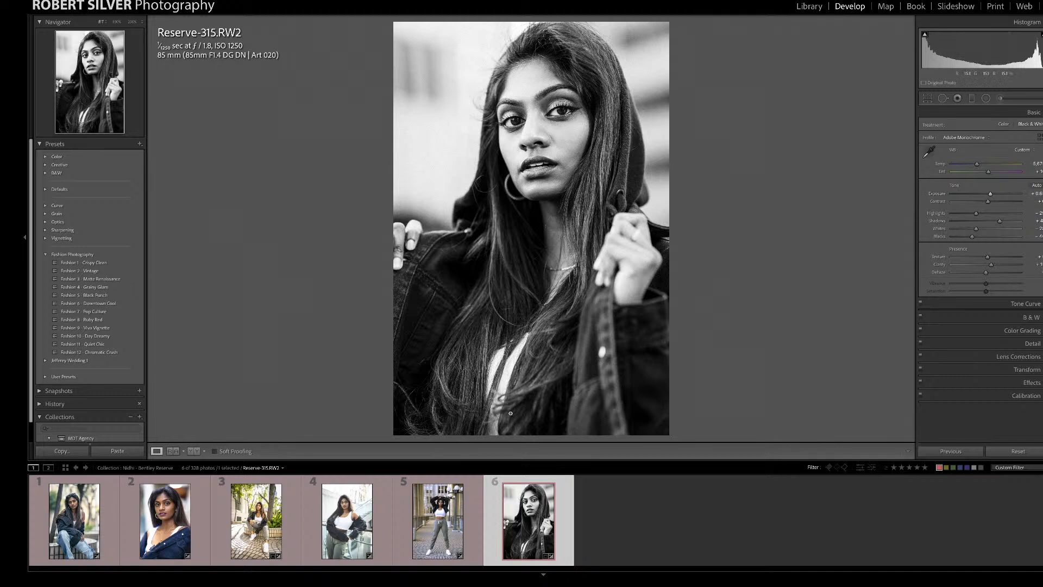
left_click(193, 451)
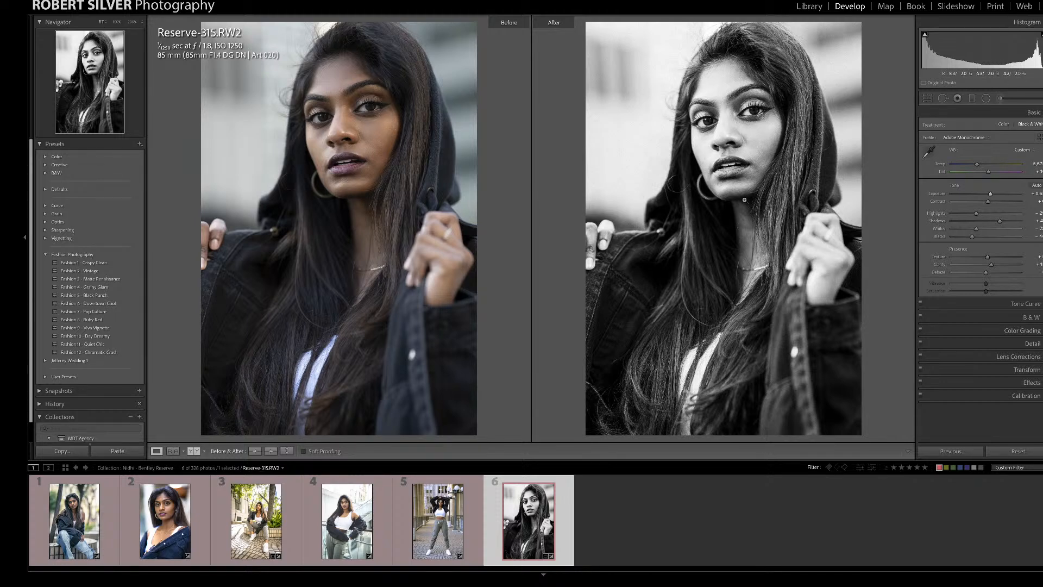
left_click(1032, 345)
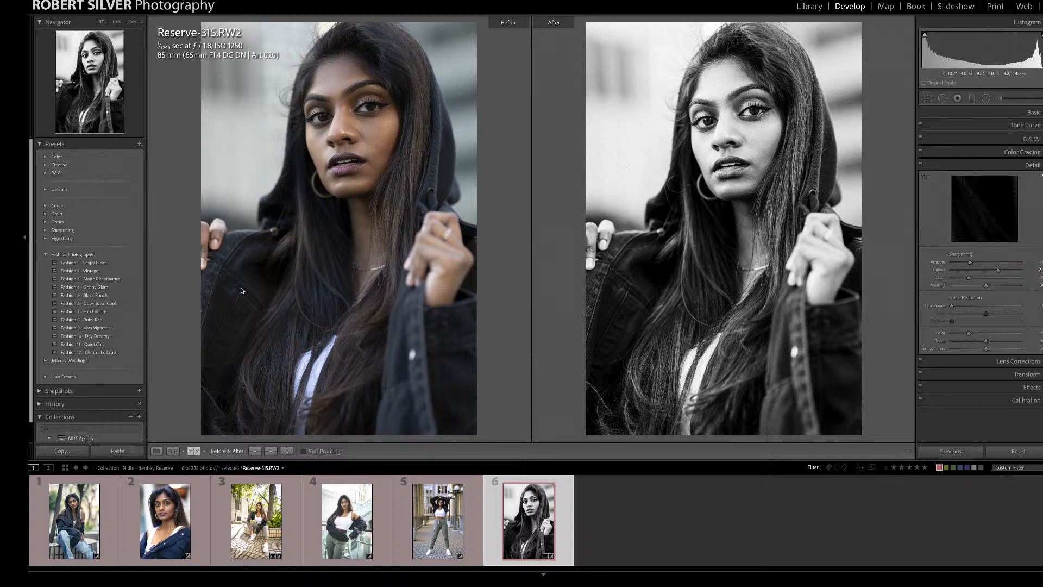
Step: Show the edited photos in the Library grid without the toolbar and shrink the filmstrip to enlarge the grid area
key("g")
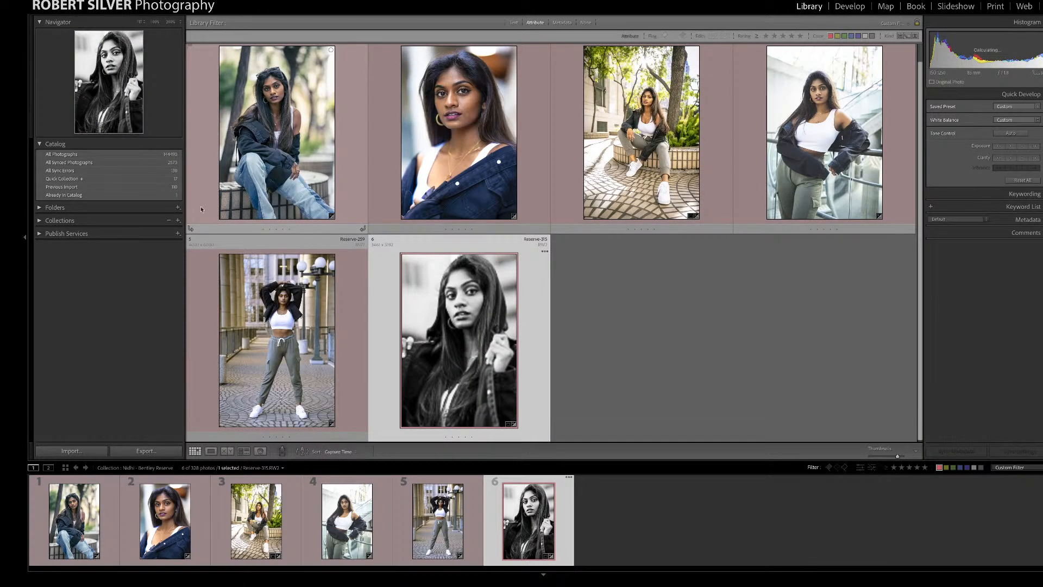
key("t")
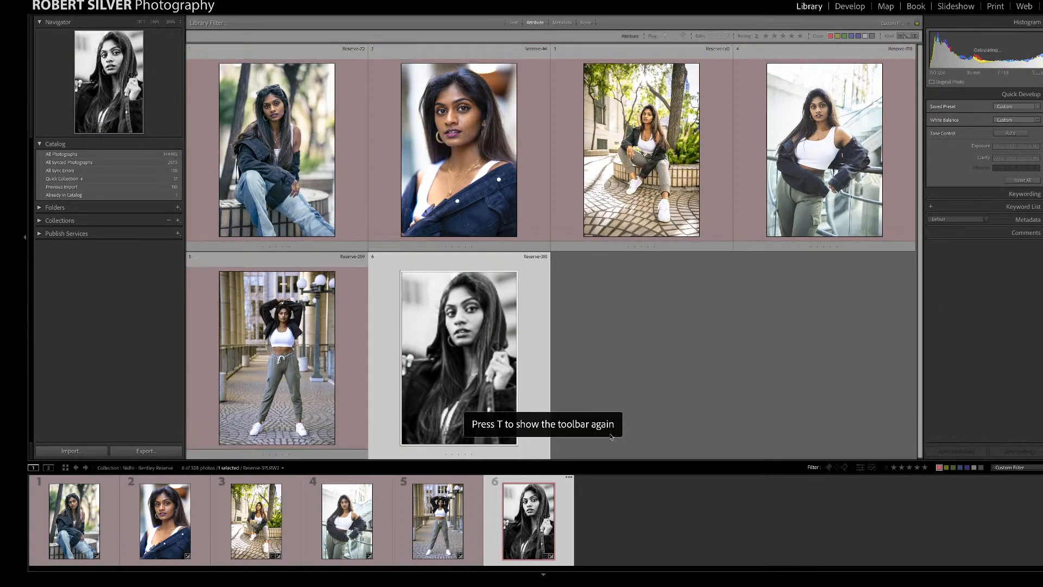
left_click_drag(634, 461, 634, 499)
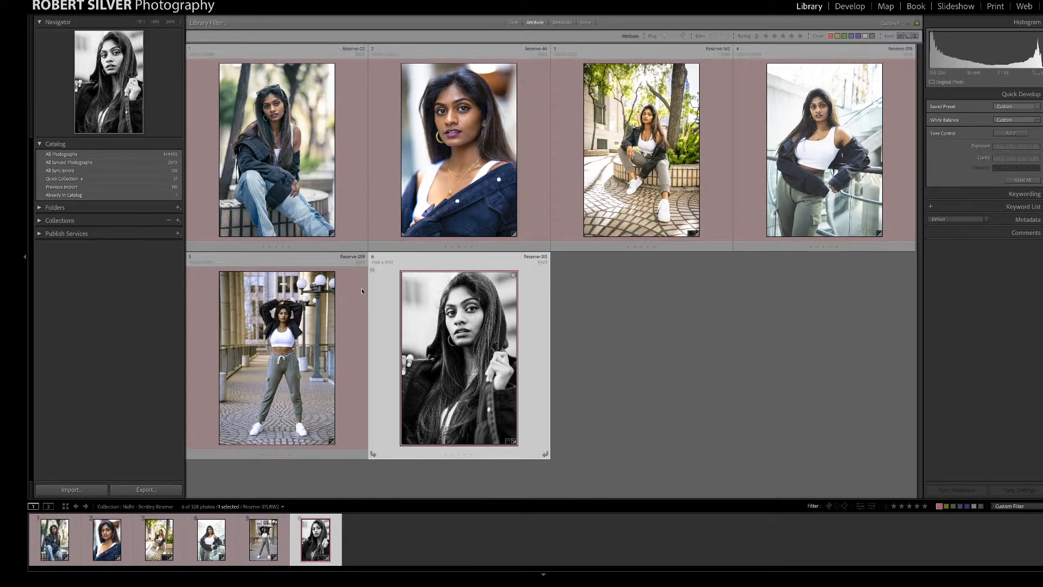
Step: Review the six edited portraits one by one at full view, ending with the black-and-white portrait in the Develop module
left_click(282, 156)
double_click(281, 156)
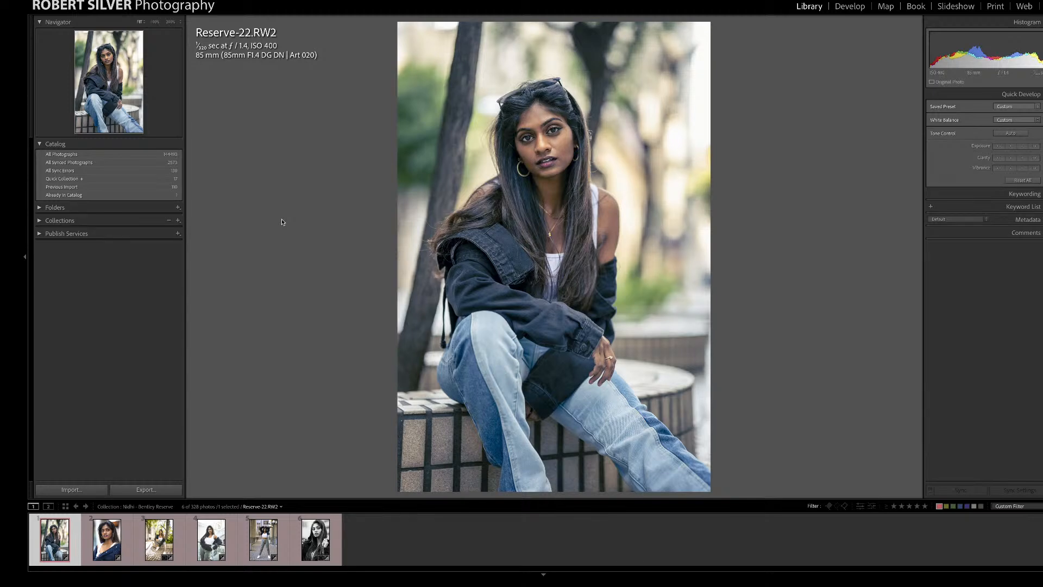
key("Right")
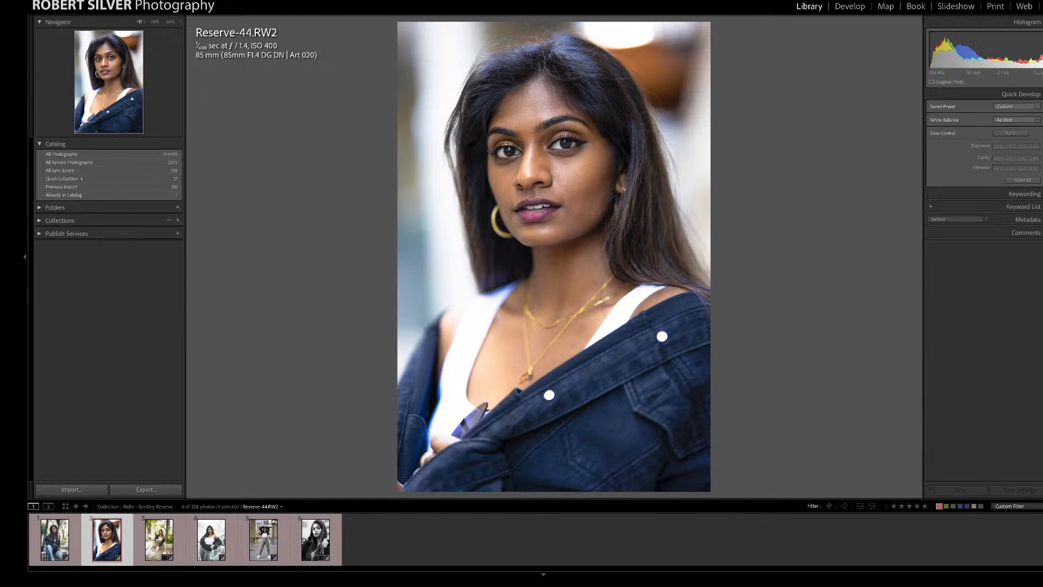
key("Right")
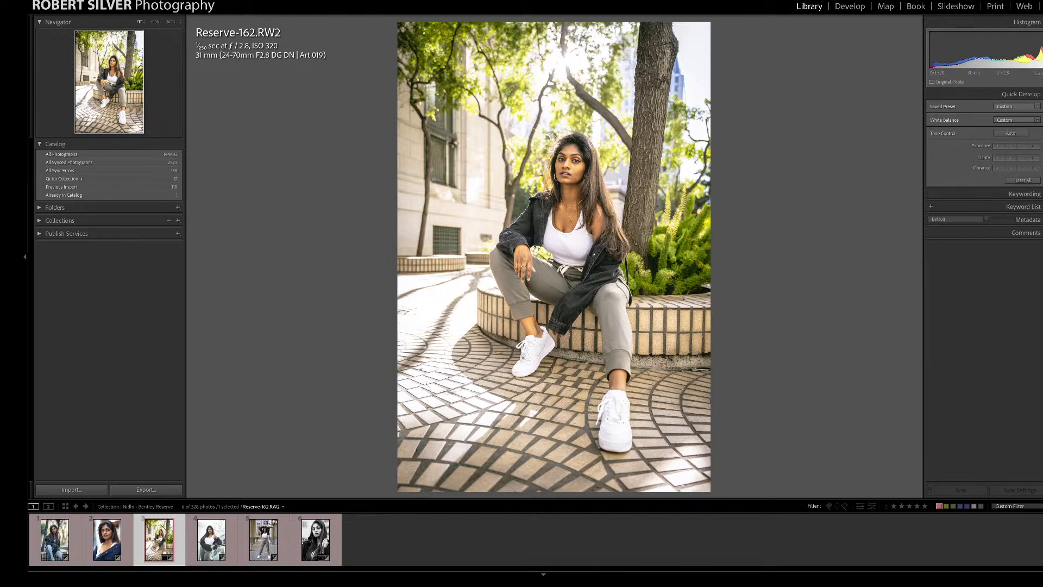
key("Right")
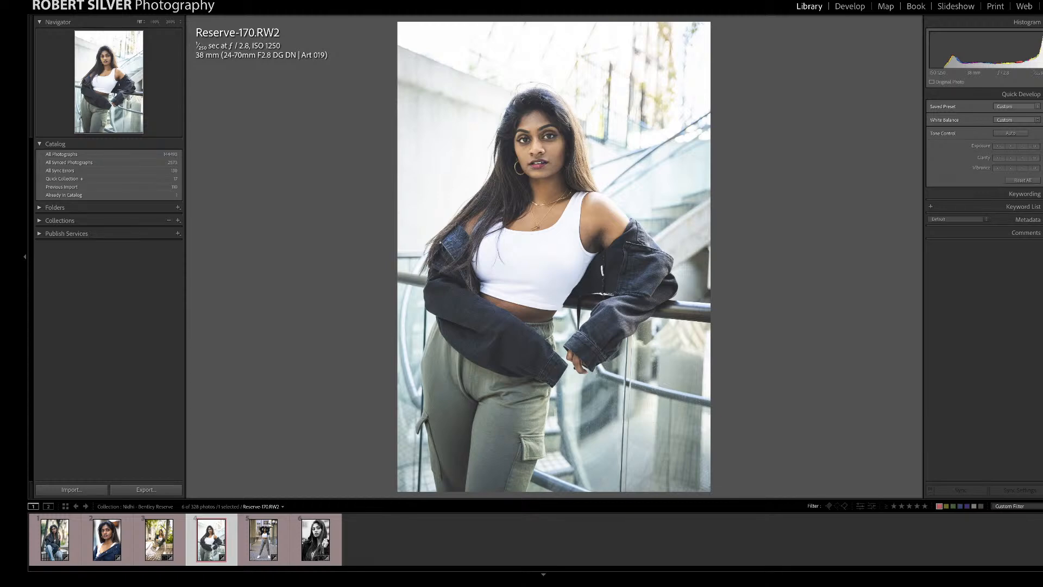
left_click(263, 539)
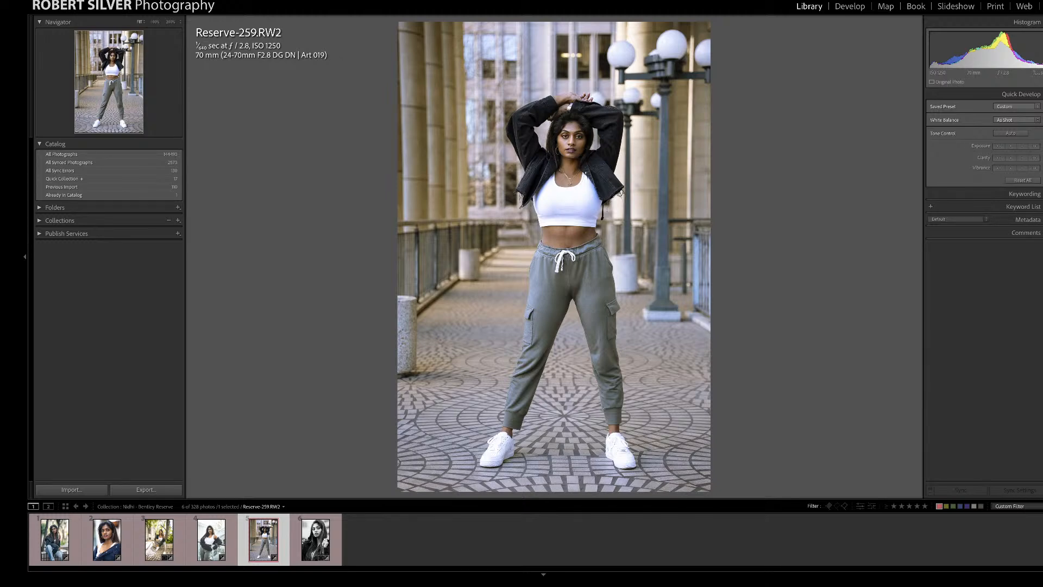
key("Right")
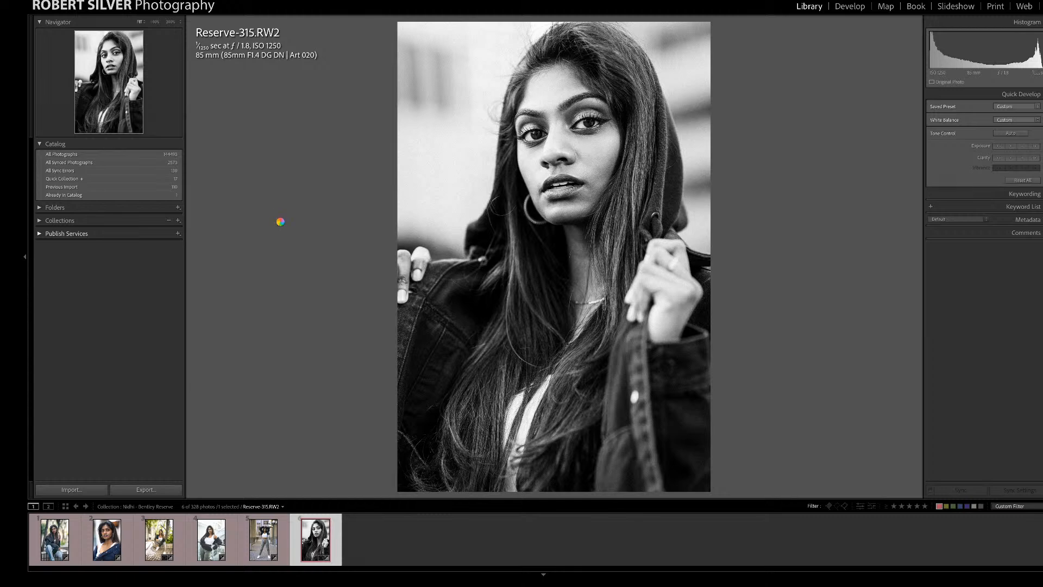
key("d")
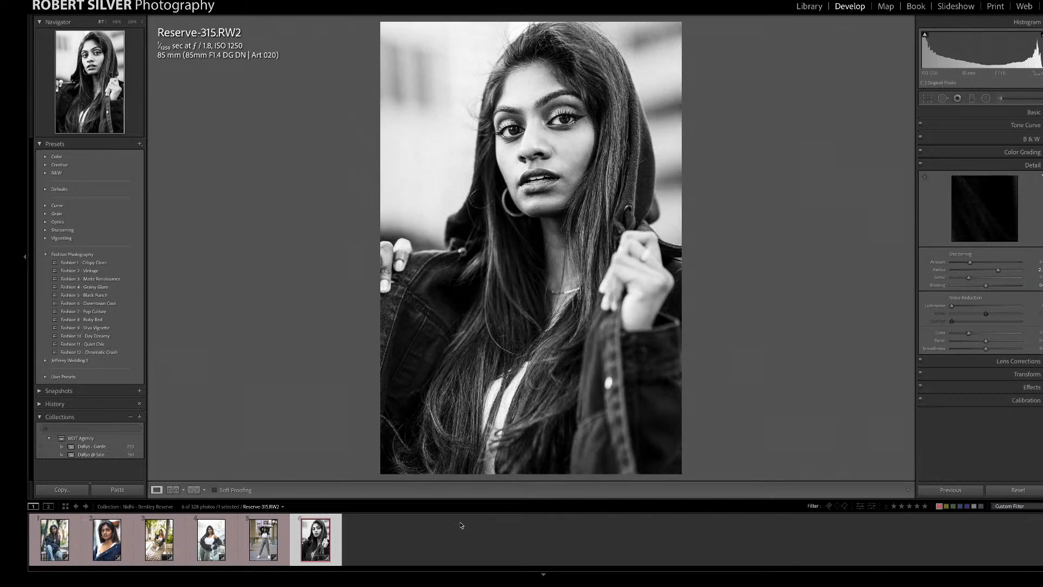
Step: Switch to Chrome, open the store from the photography website, and dismiss the preset discount pop-up
mouse_move(483, 571)
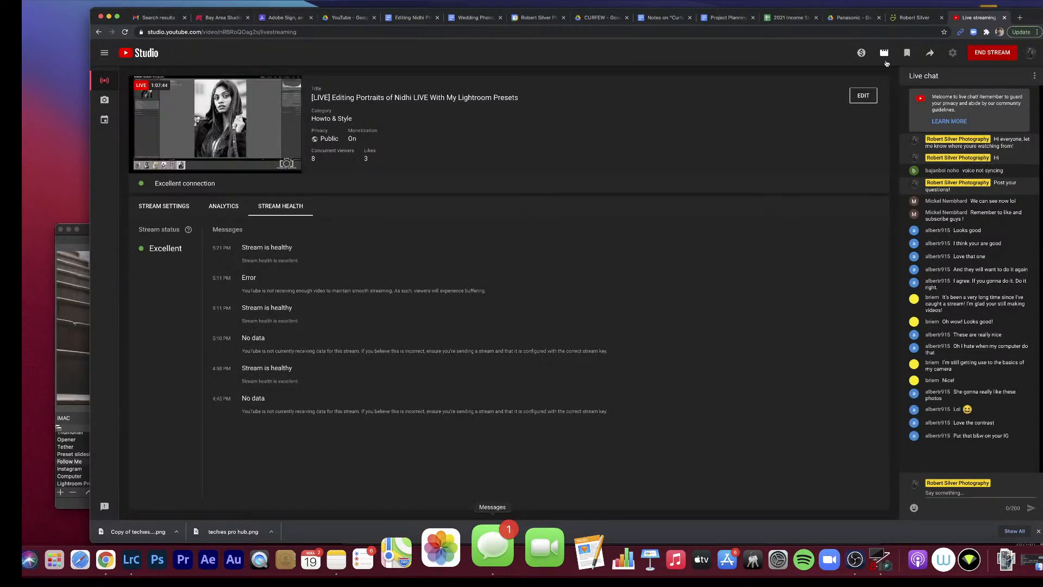
left_click(903, 18)
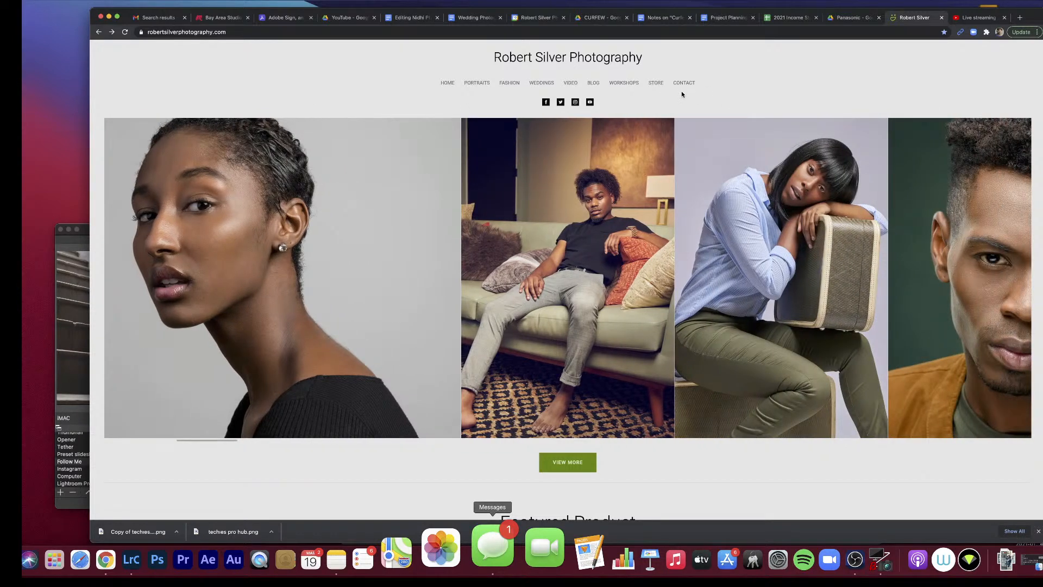
left_click(653, 83)
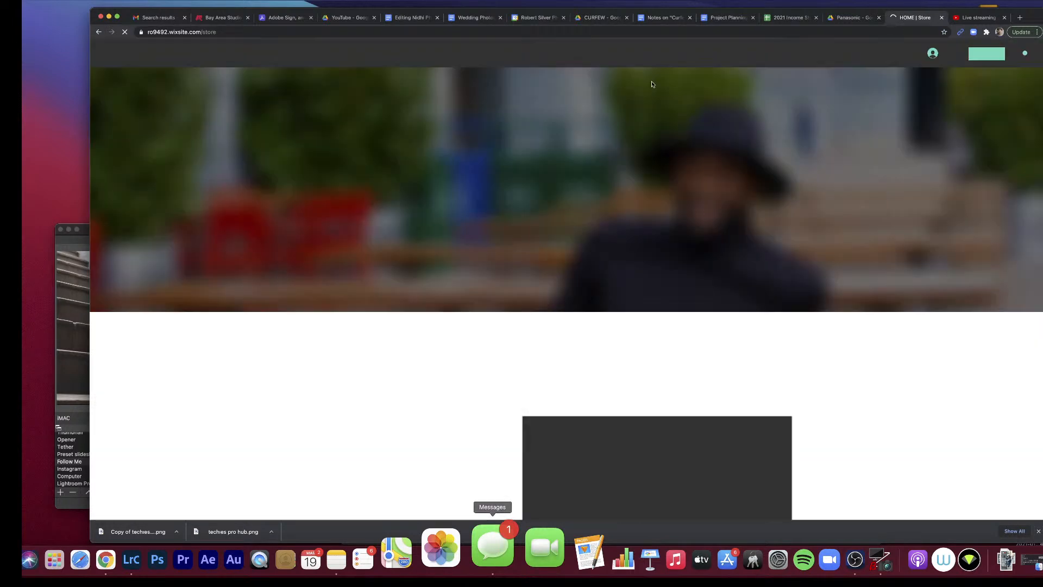
scroll(638, 119, "down", 5)
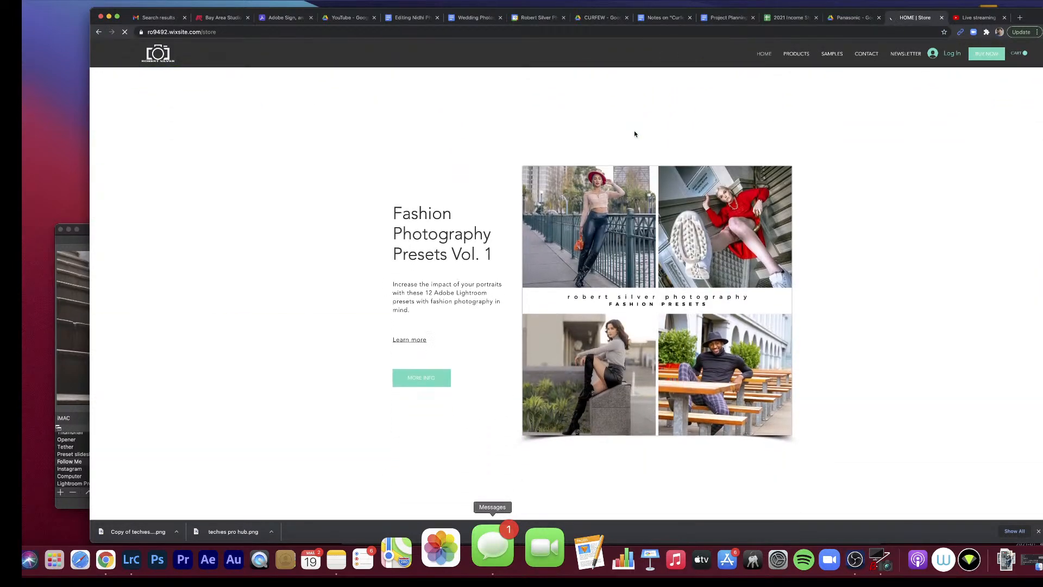
scroll(634, 133, "down", 1)
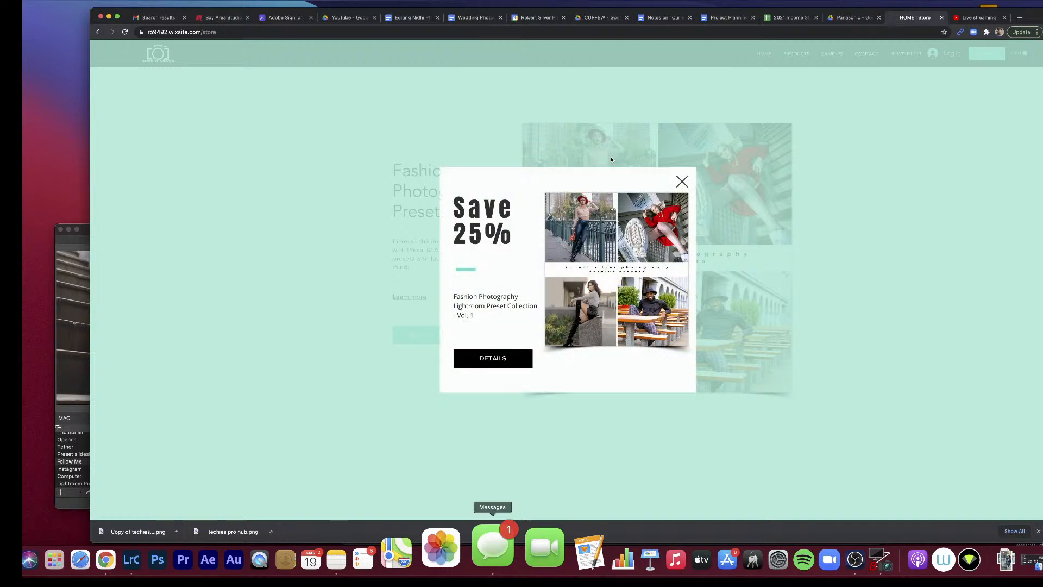
left_click(683, 182)
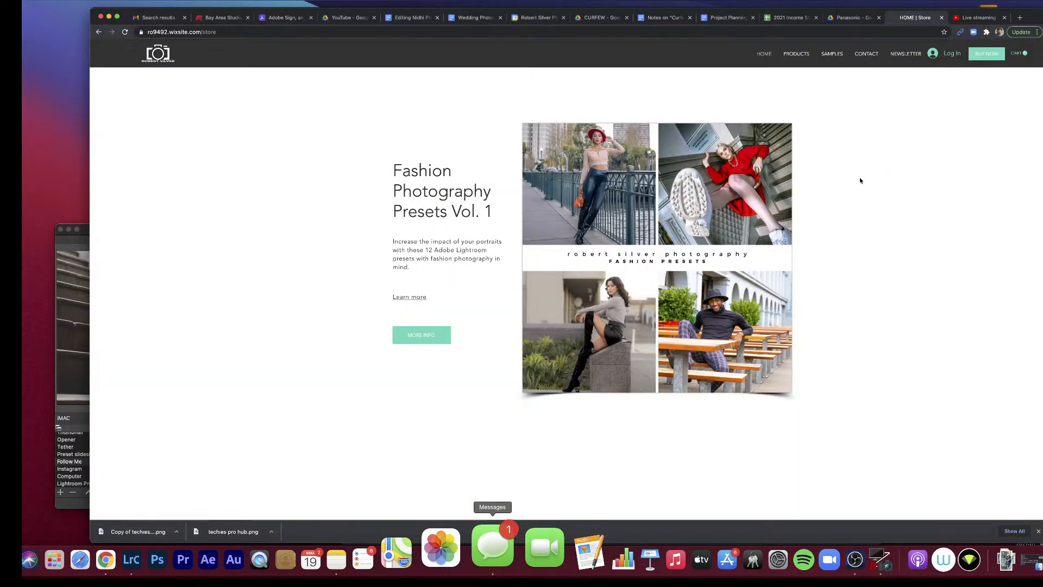
Step: Look through the store page from the Fashion Photography Presets Vol. 1 offer to the Before & After samples
scroll(859, 181, "down", 1)
scroll(860, 180, "up", 3)
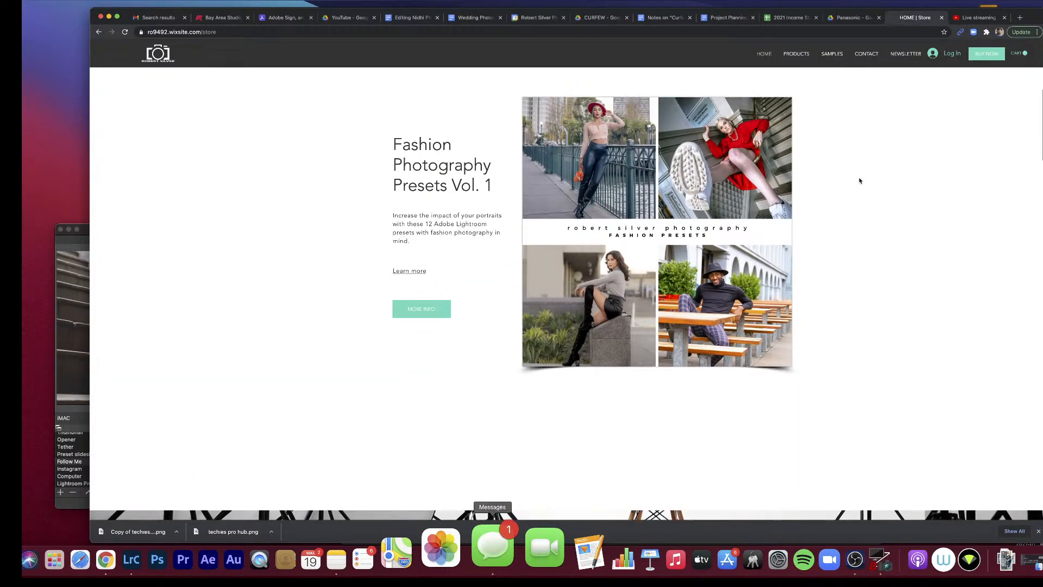
scroll(860, 180, "down", 1)
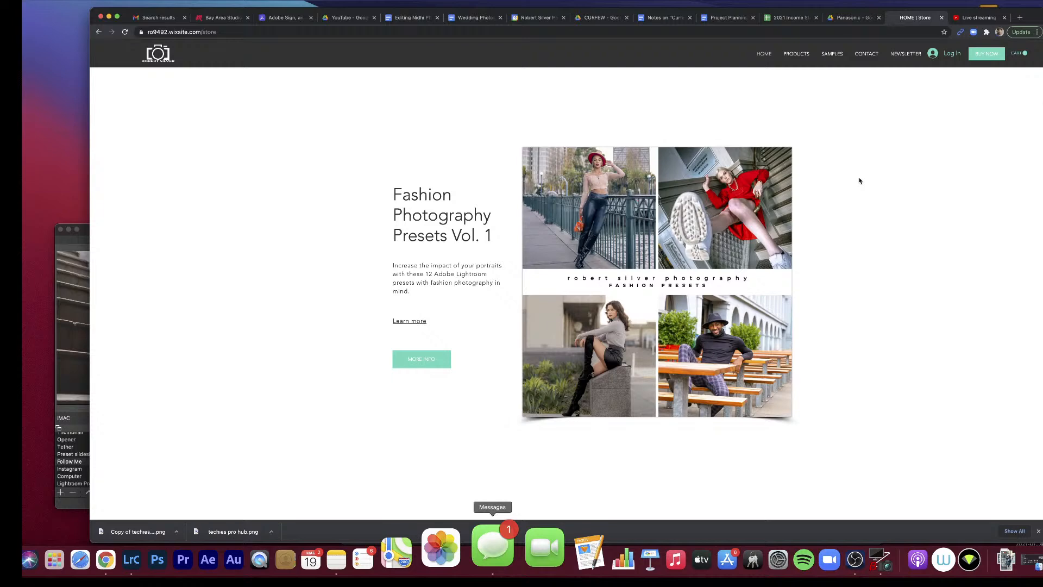
scroll(860, 180, "down", 10)
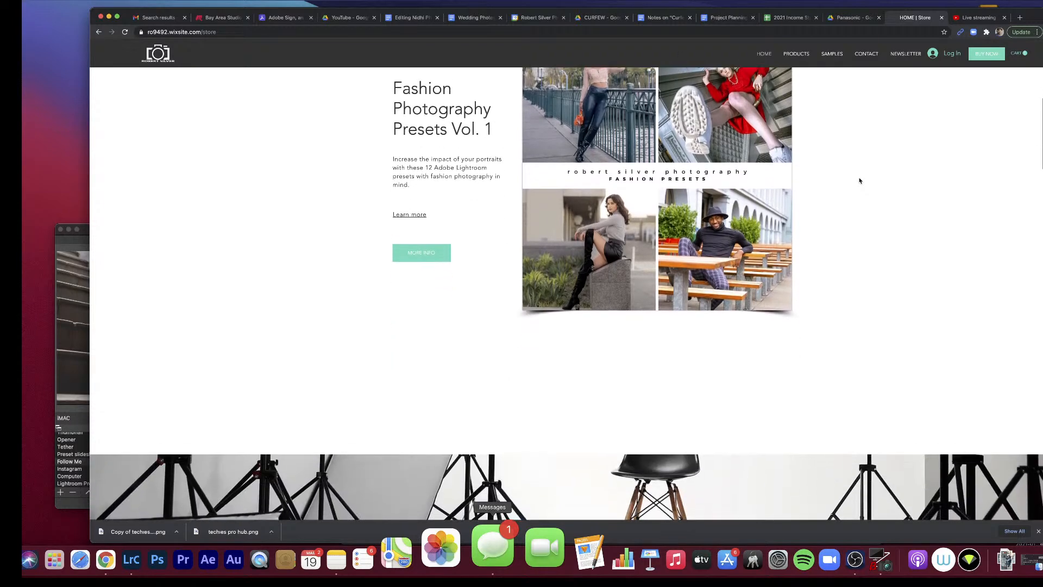
scroll(860, 180, "down", 5)
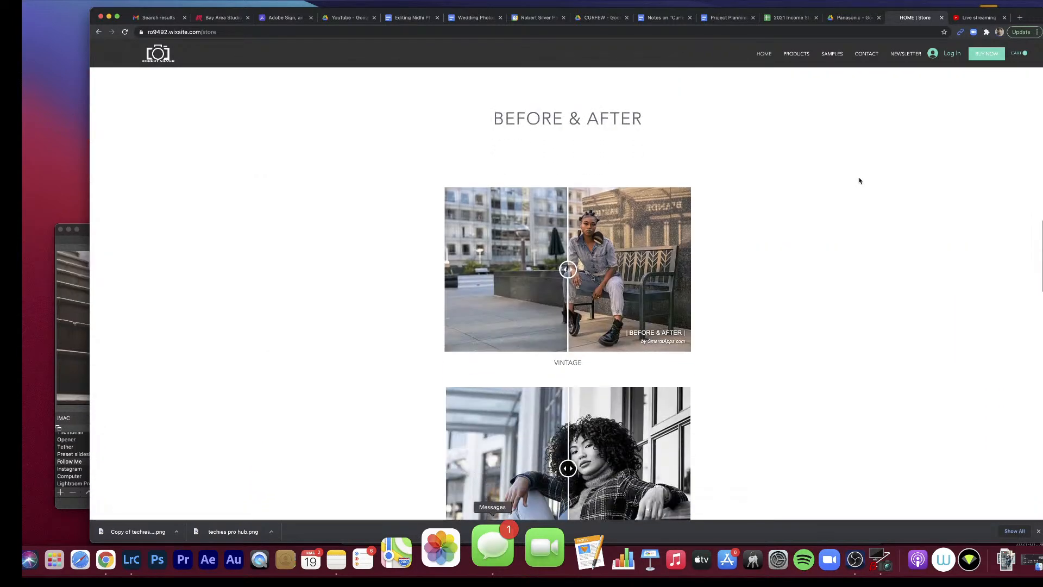
scroll(860, 180, "up", 10)
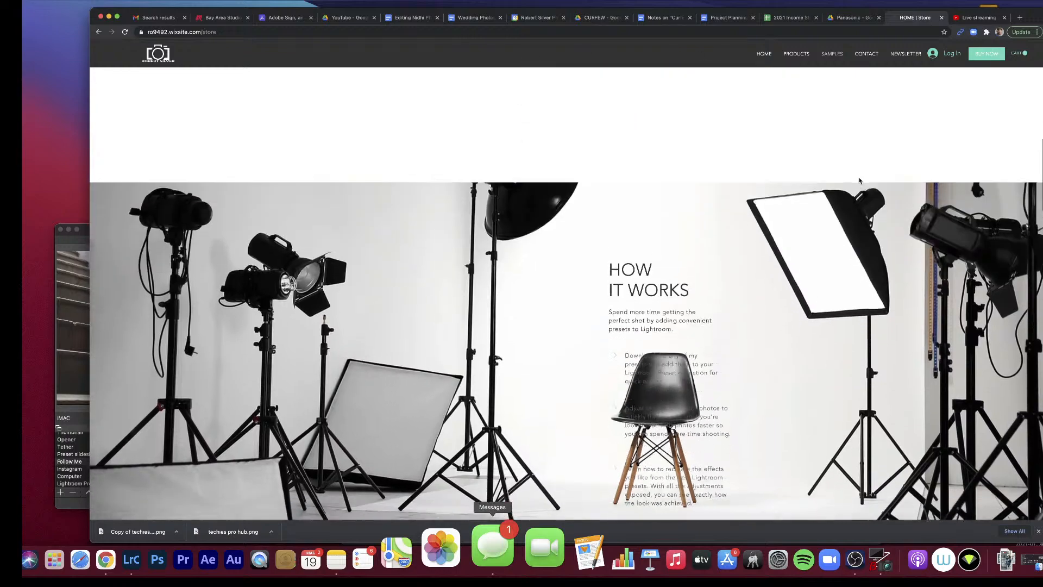
scroll(860, 180, "down", 6)
scroll(860, 180, "up", 3)
scroll(860, 181, "down", 8)
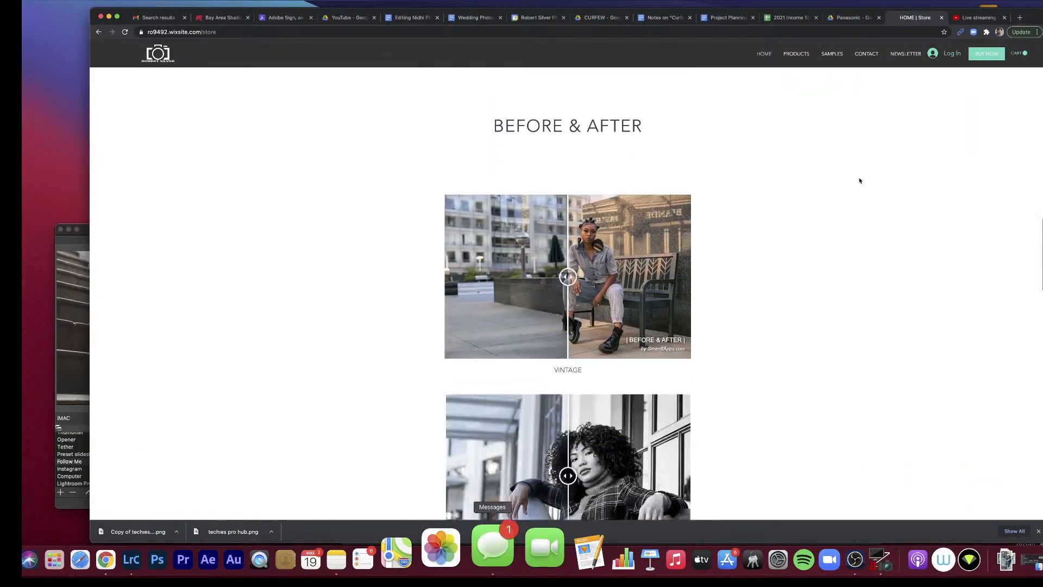
scroll(859, 181, "up", 2)
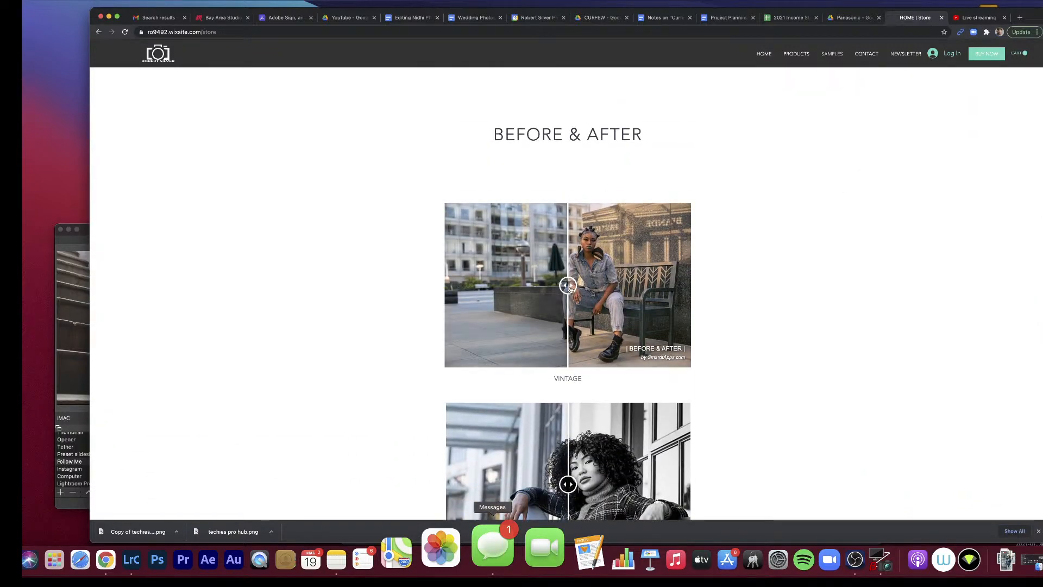
Step: Reveal the full edited versions in the Vintage and Chromatic Crush before-and-after comparisons
left_click_drag(569, 288, 447, 245)
scroll(407, 228, "down", 3)
scroll(408, 228, "down", 2)
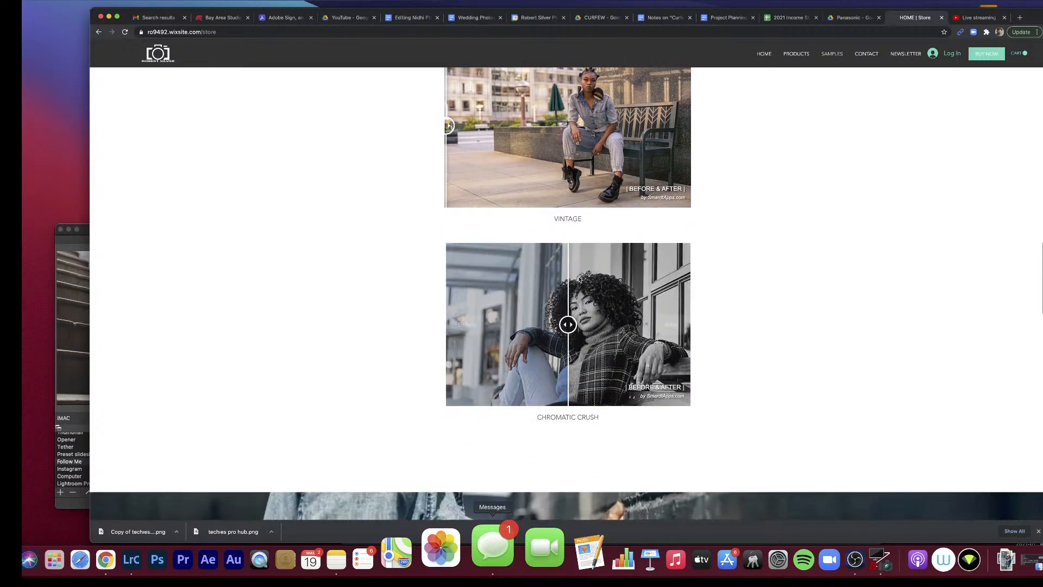
left_click_drag(567, 325, 423, 290)
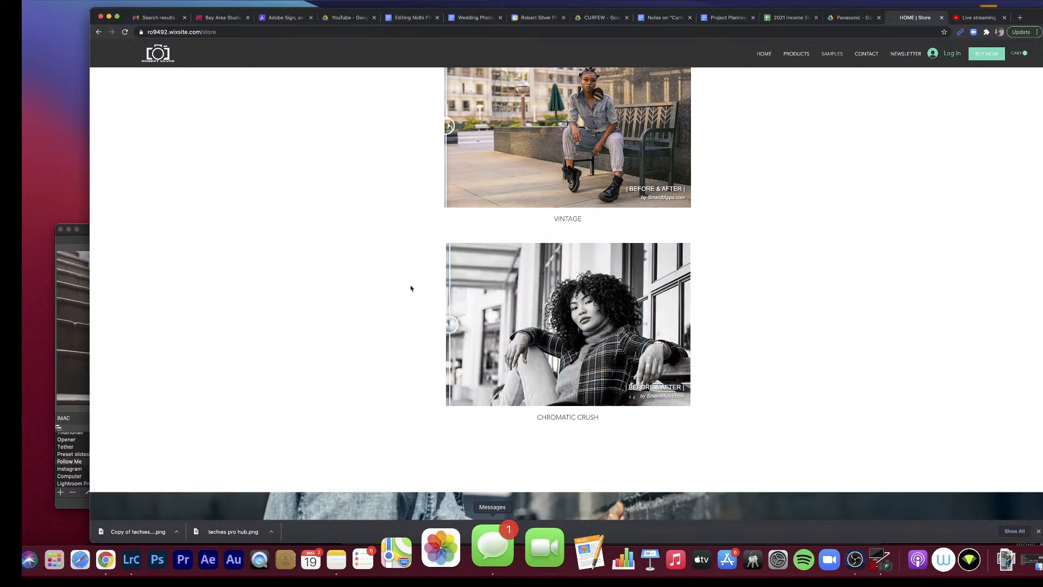
Step: Examine the remaining preset samples on the store page and return to the Fashion Photography Presets Vol. 1 section
scroll(389, 270, "down", 5)
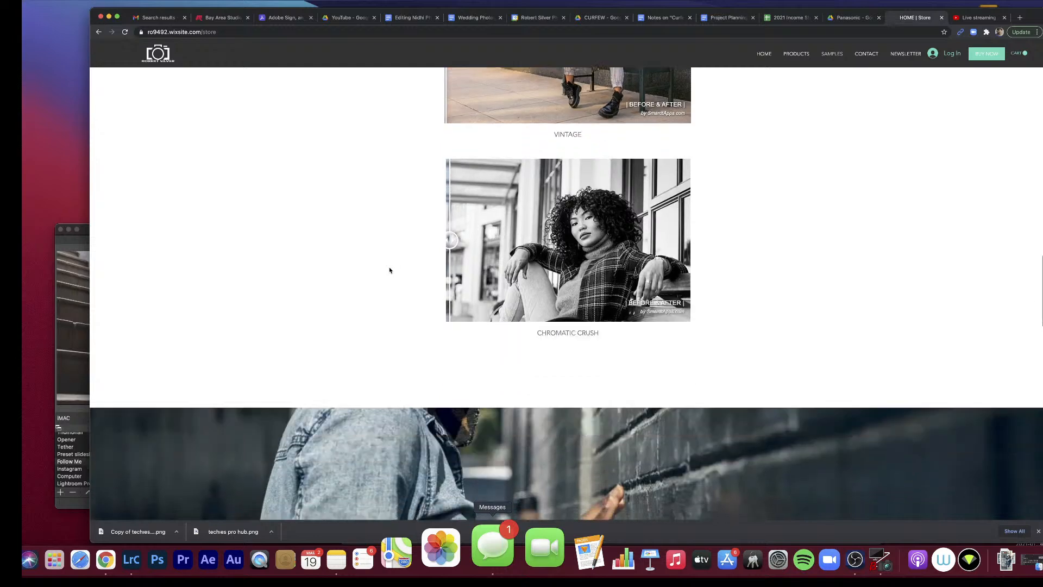
scroll(390, 270, "down", 10)
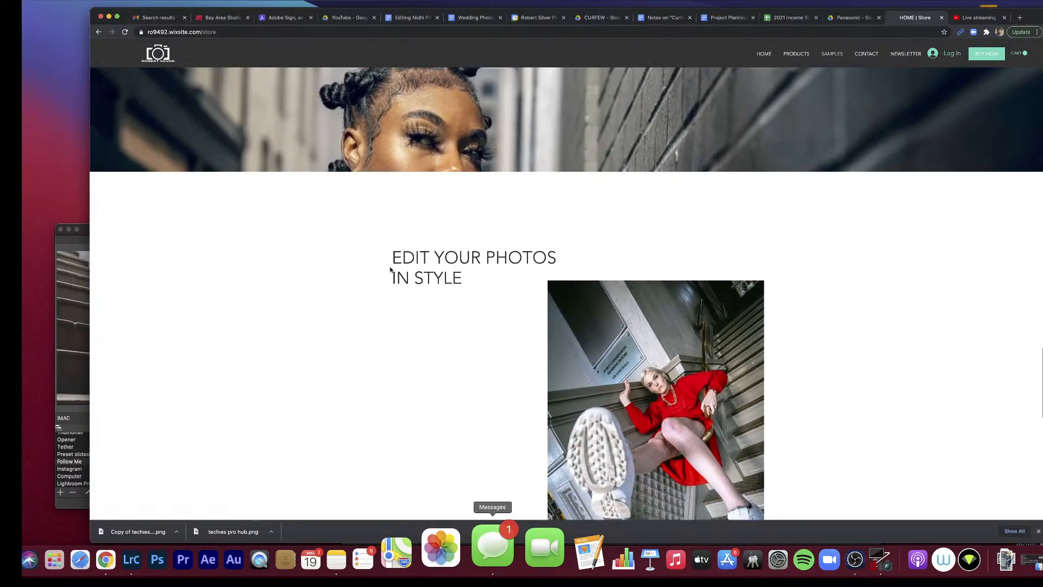
scroll(389, 269, "down", 3)
scroll(390, 269, "up", 4)
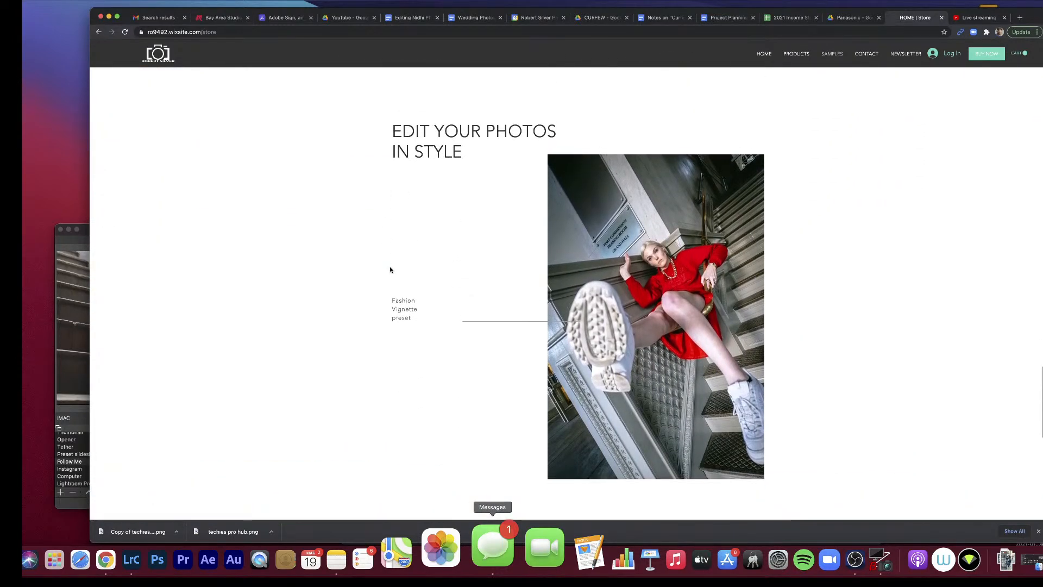
scroll(390, 270, "down", 6)
scroll(389, 270, "down", 10)
scroll(390, 270, "up", 20)
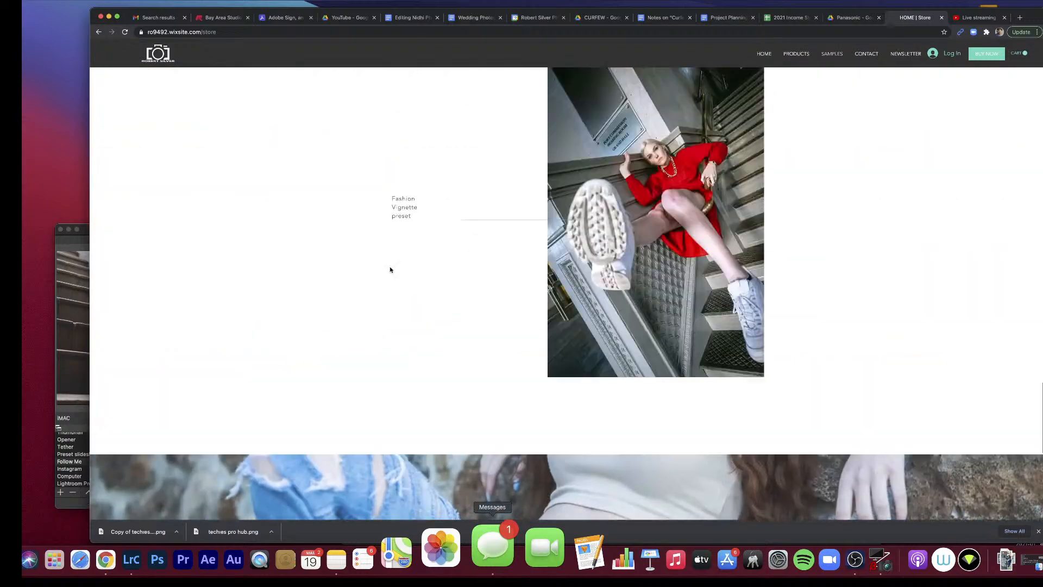
scroll(390, 270, "down", 10)
scroll(390, 270, "up", 1)
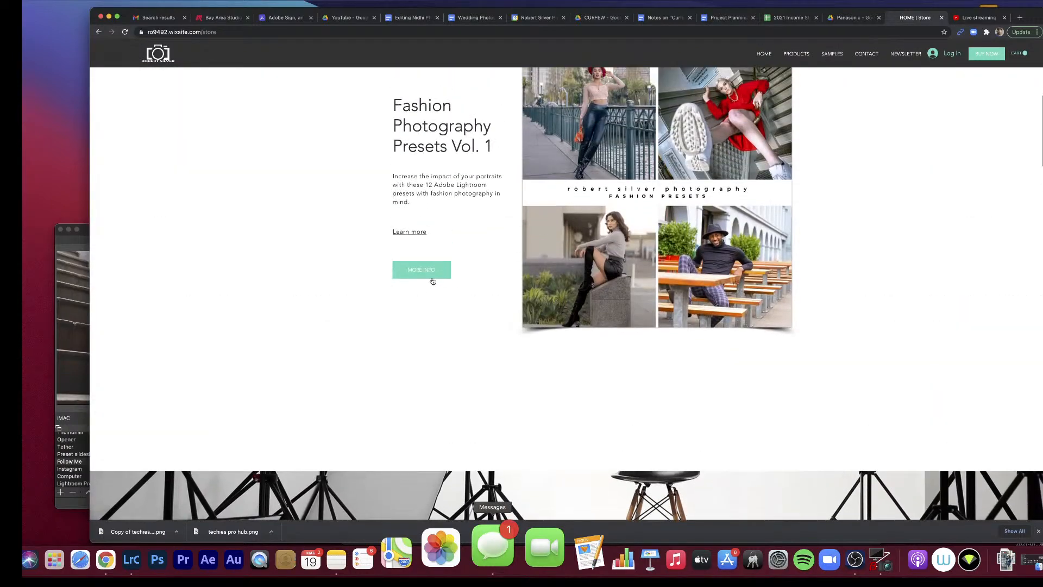
scroll(444, 274, "up", 4)
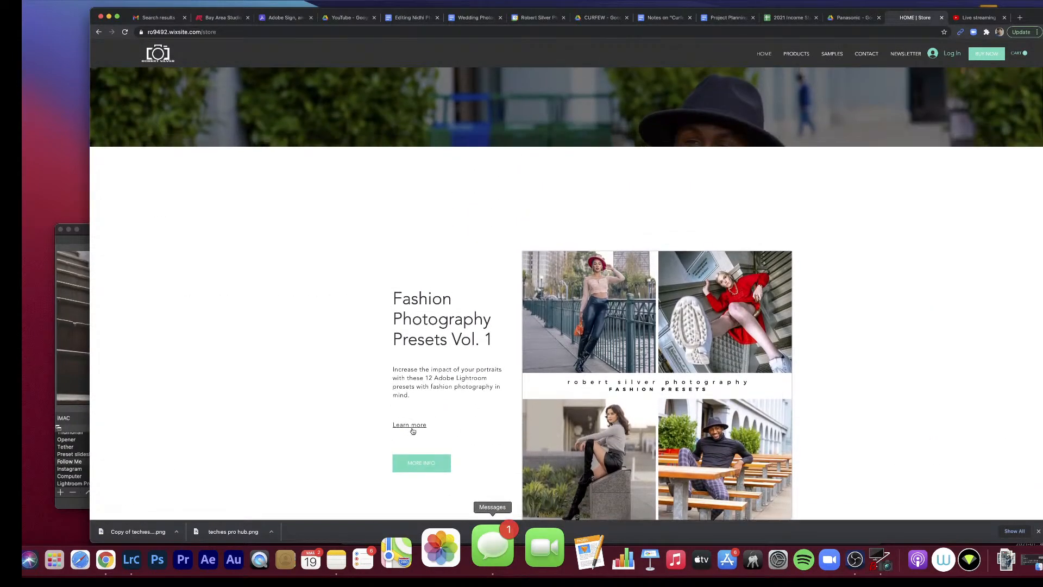
Step: Open the product details for Fashion Photography Presets Vol. 1 and look over the price and included presets
left_click(417, 426)
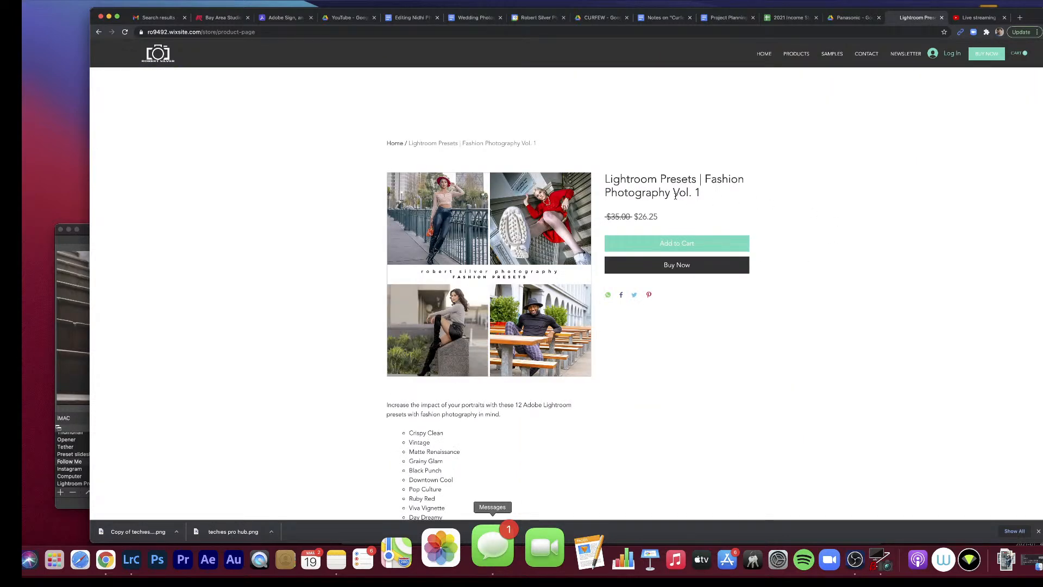
scroll(676, 196, "down", 2)
scroll(609, 285, "up", 3)
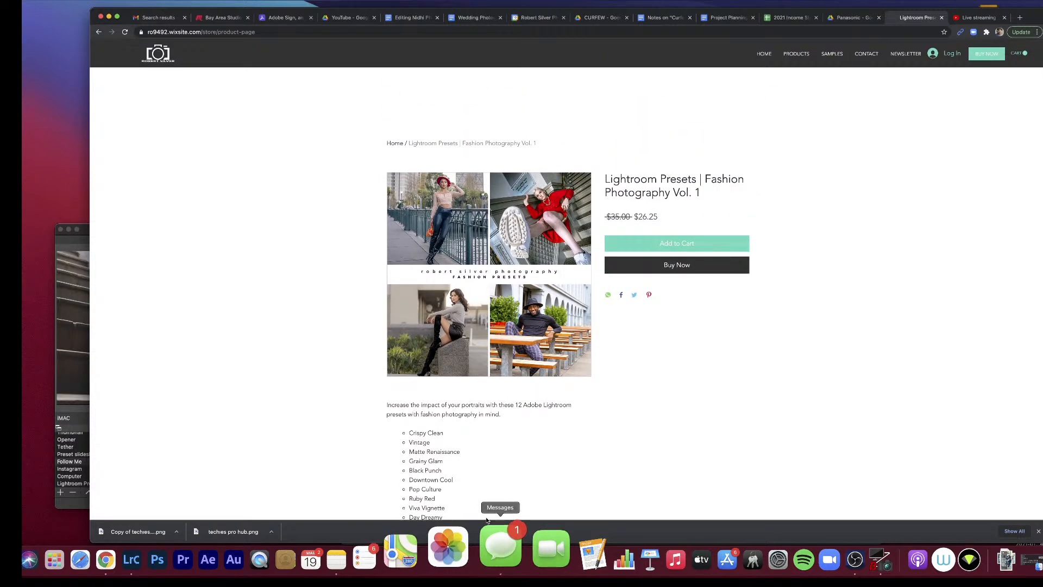
Step: Switch to OBS Studio and select the Tether scene to show the live camera on the stream
left_click(808, 561)
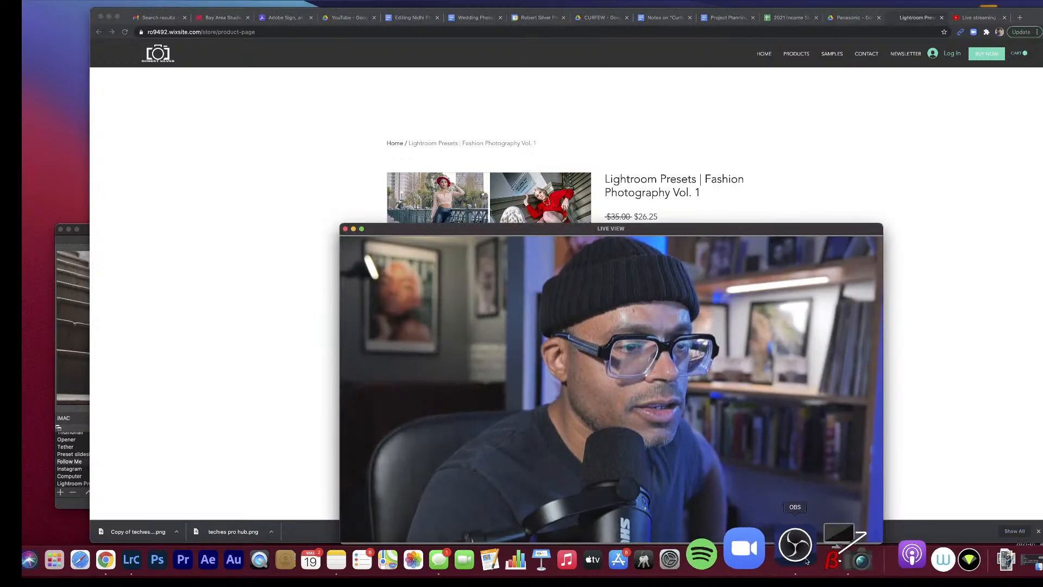
left_click(808, 561)
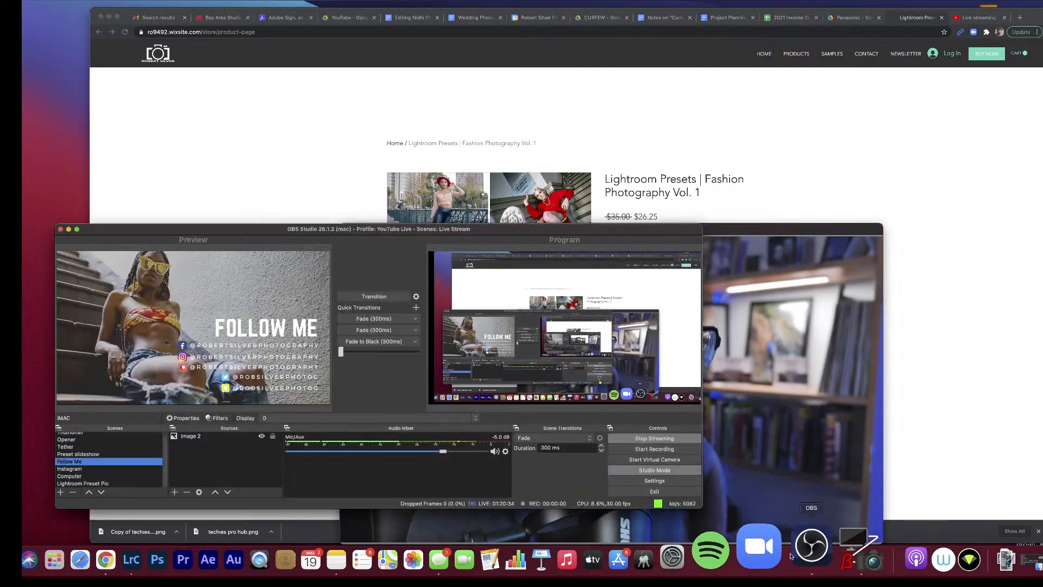
left_click(84, 447)
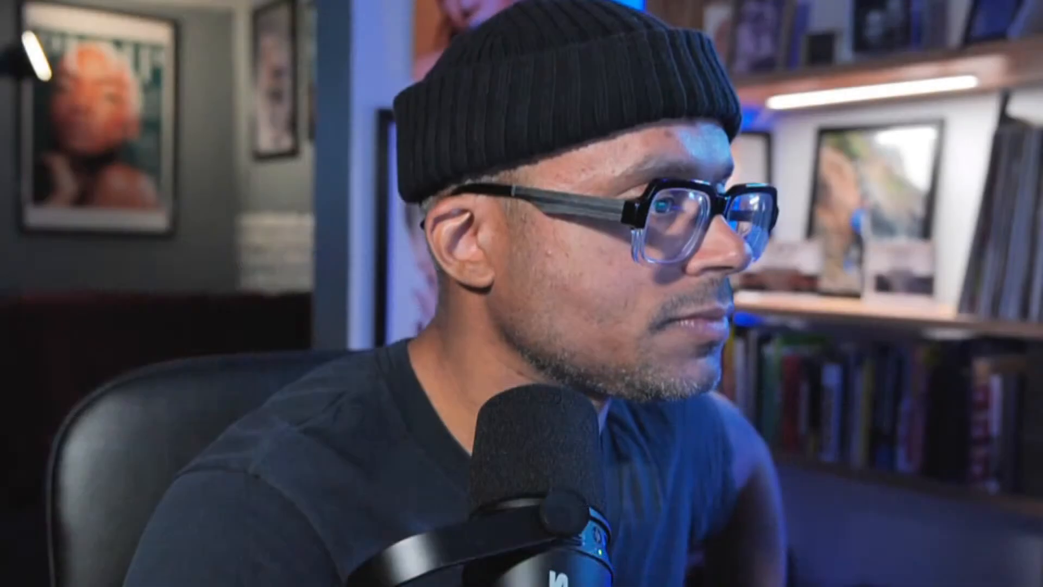